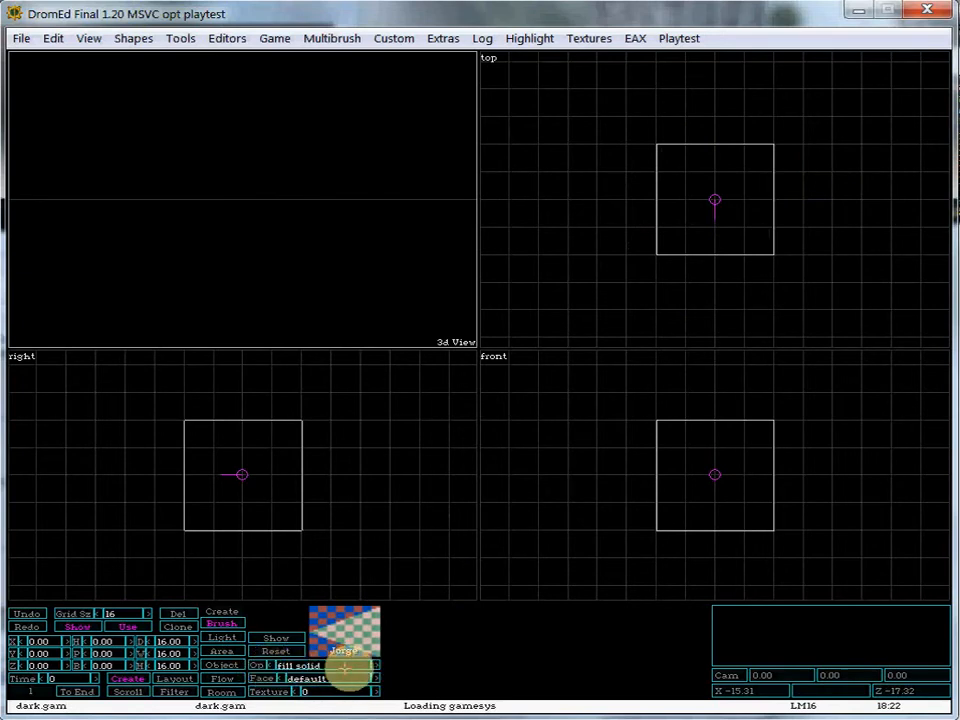
Browse the available brush operations for the new brush, from fill solid through to blockable.
{"action": "left_click", "coordinate": [376, 665]}
{"action": "left_click", "coordinate": [376, 665]}
{"action": "left_click", "coordinate": [376, 665]}
{"action": "left_click", "coordinate": [376, 665]}
{"action": "left_click", "coordinate": [376, 665]}
{"action": "left_click", "coordinate": [376, 665]}
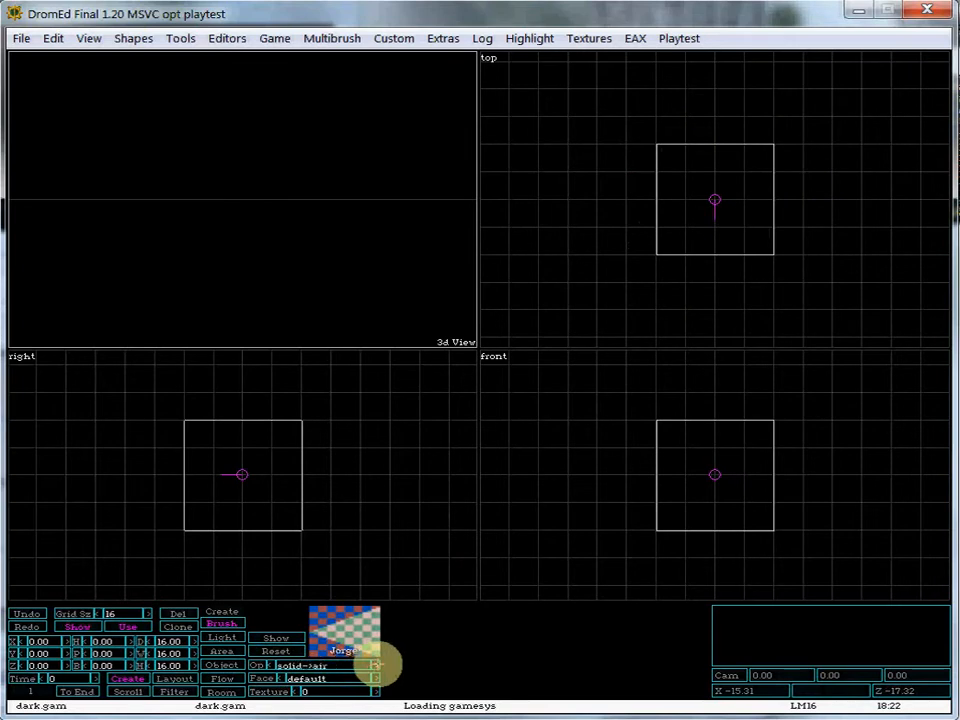
{"action": "left_click", "coordinate": [376, 665]}
{"action": "left_click", "coordinate": [376, 665]}
{"action": "left_click", "coordinate": [376, 665]}
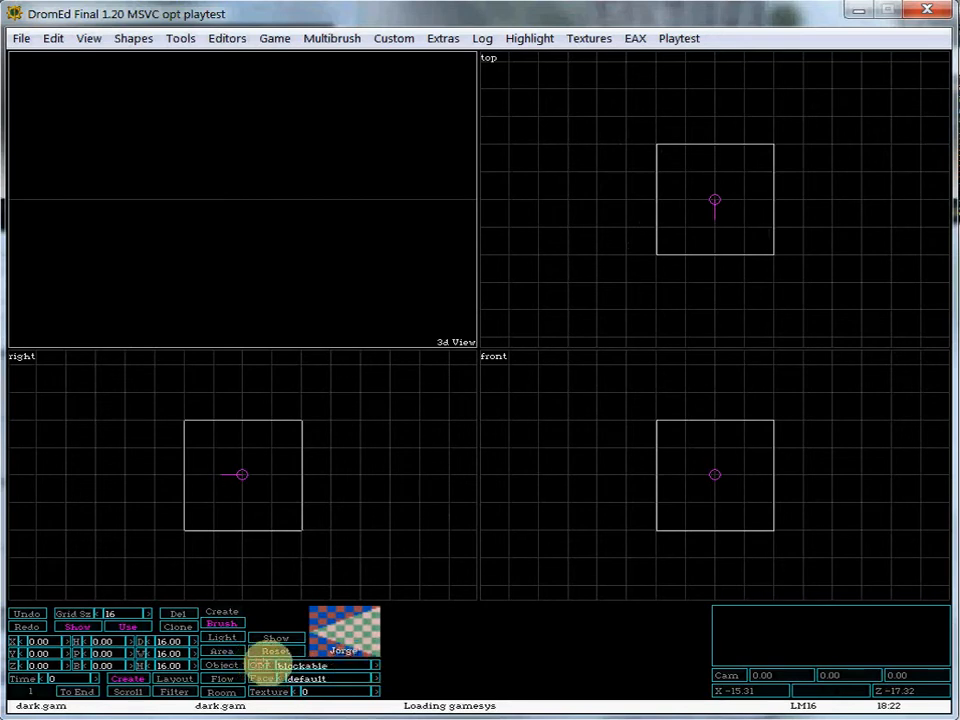
Set the brush's operation to fill air, after comparing it with fill solid.
{"action": "left_click", "coordinate": [270, 664]}
{"action": "left_click", "coordinate": [270, 664]}
{"action": "left_click", "coordinate": [270, 664]}
{"action": "left_click", "coordinate": [270, 664]}
{"action": "left_click", "coordinate": [270, 664]}
{"action": "left_click", "coordinate": [270, 664]}
{"action": "left_click", "coordinate": [270, 664]}
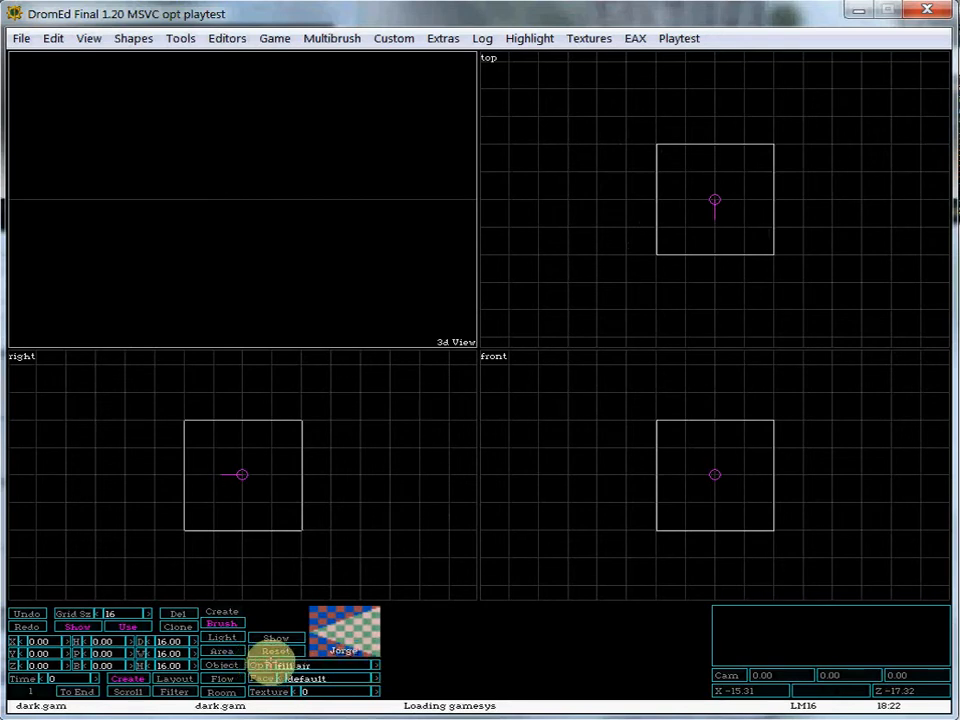
{"action": "left_click", "coordinate": [376, 665]}
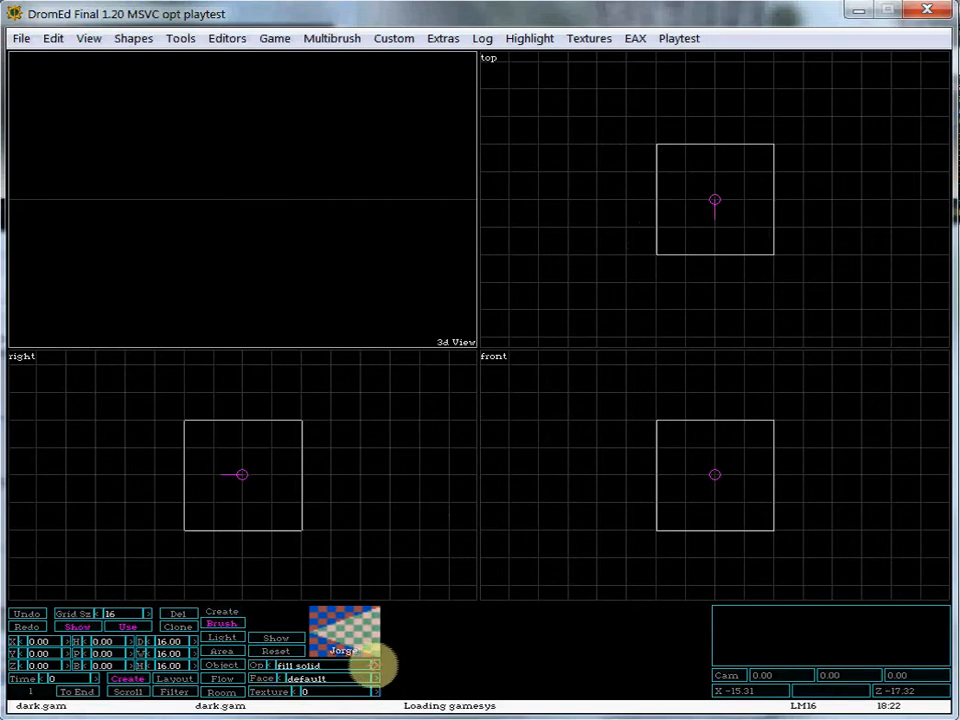
{"action": "left_click", "coordinate": [270, 665]}
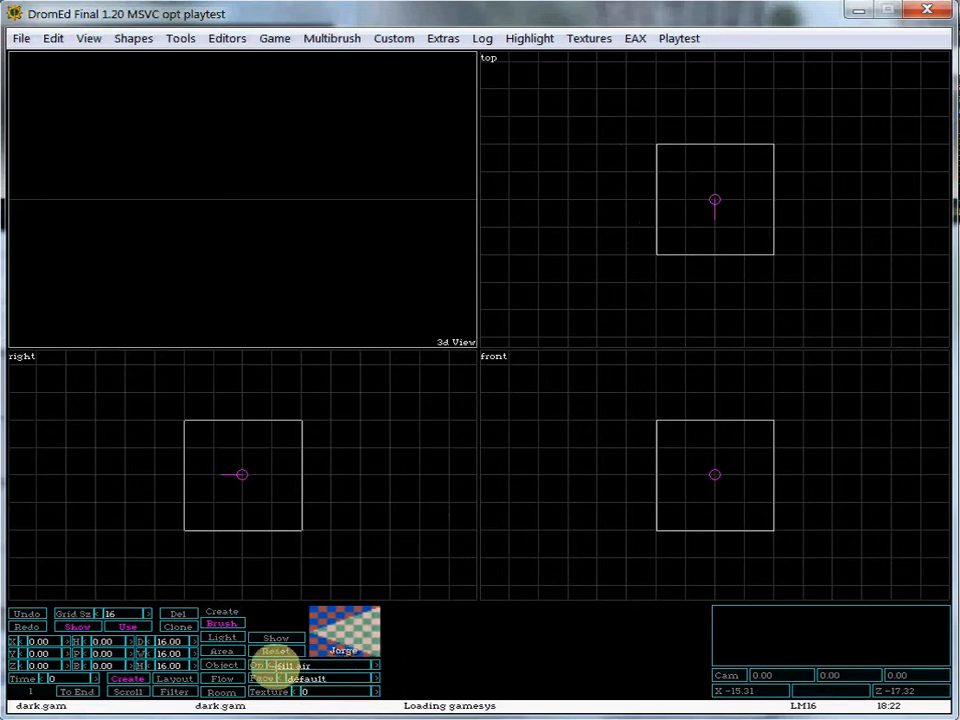
{"action": "left_click", "coordinate": [348, 667]}
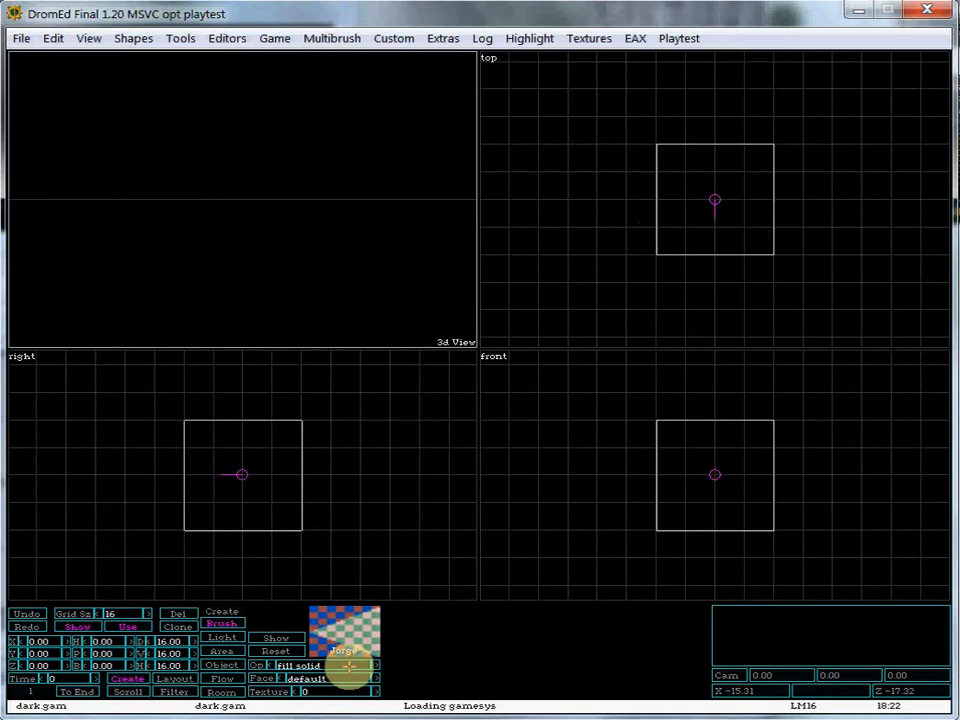
{"action": "left_click", "coordinate": [375, 665]}
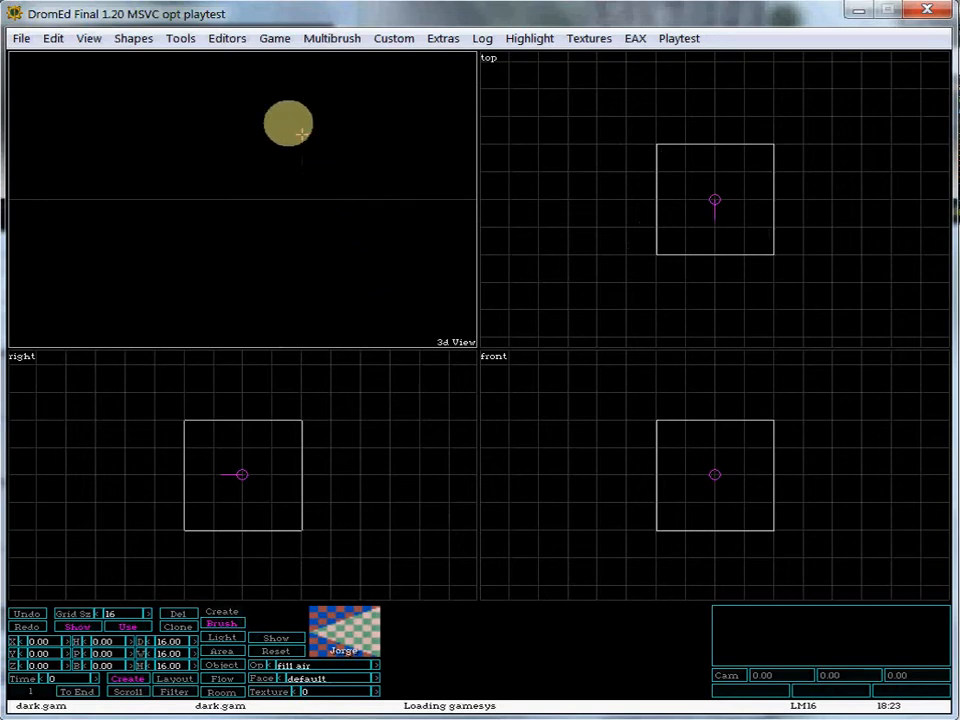
Build the world geometry from the brush and toggle the lighting so the room shows at full brightness.
{"action": "left_click", "coordinate": [182, 42]}
{"action": "left_click", "coordinate": [204, 63]}
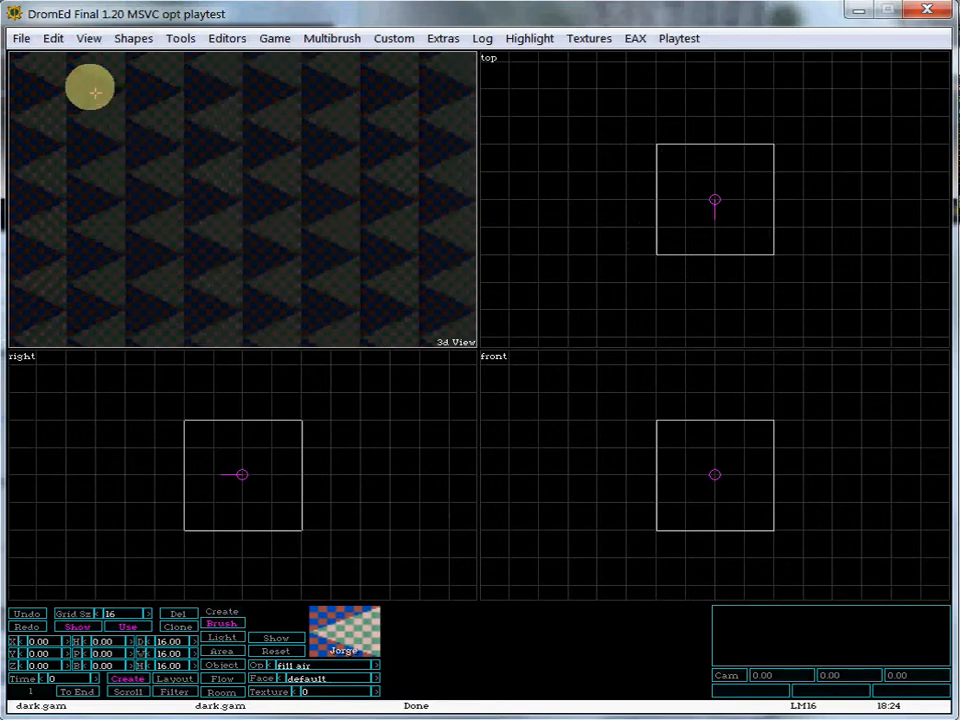
{"action": "left_click", "coordinate": [90, 43]}
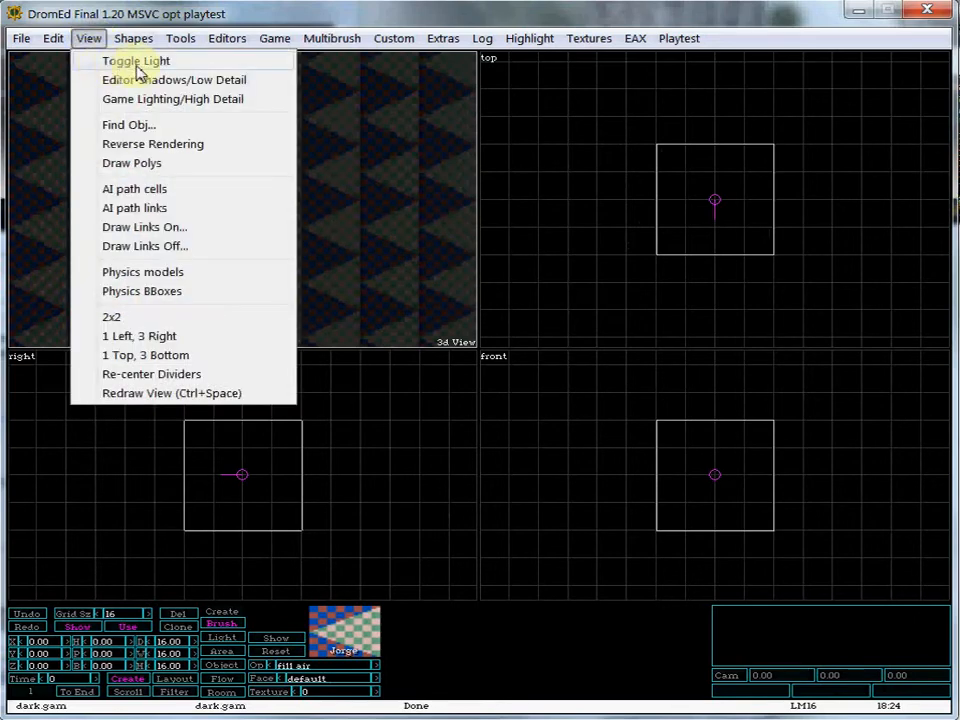
{"action": "left_click", "coordinate": [168, 63]}
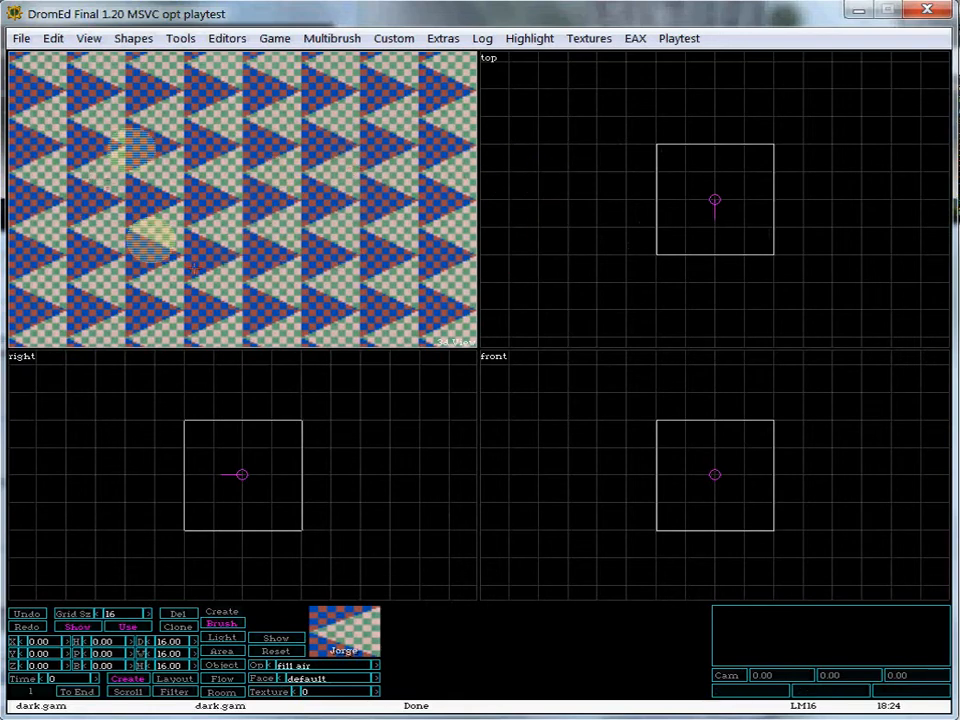
Display the 3D view as solid world and turn the camera to examine the room's interior walls.
{"action": "right_click", "coordinate": [232, 198]}
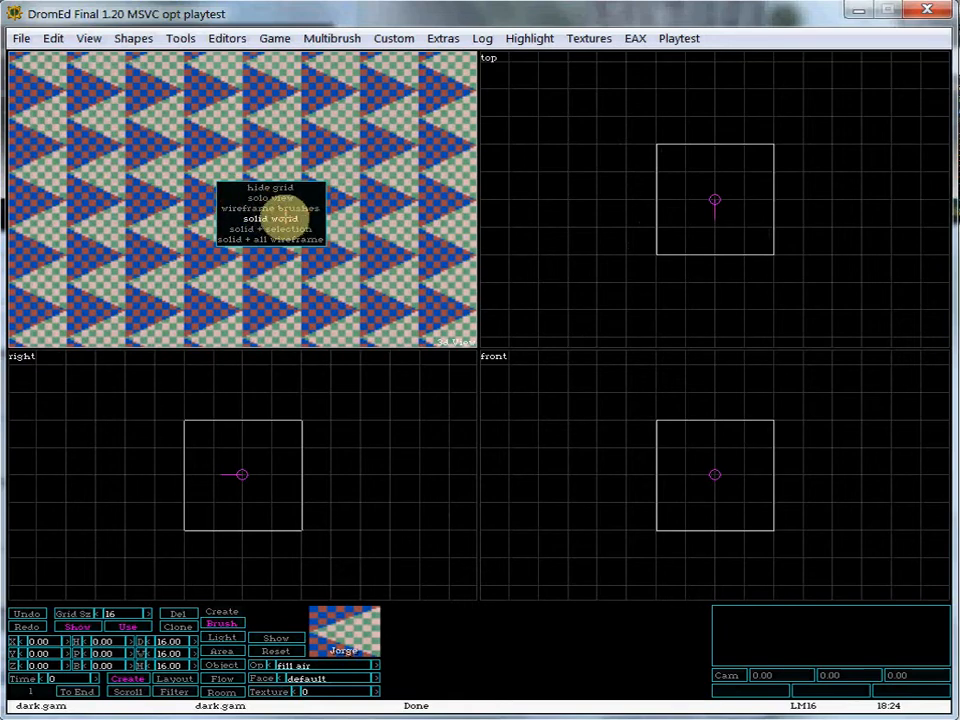
{"action": "left_click", "coordinate": [278, 218]}
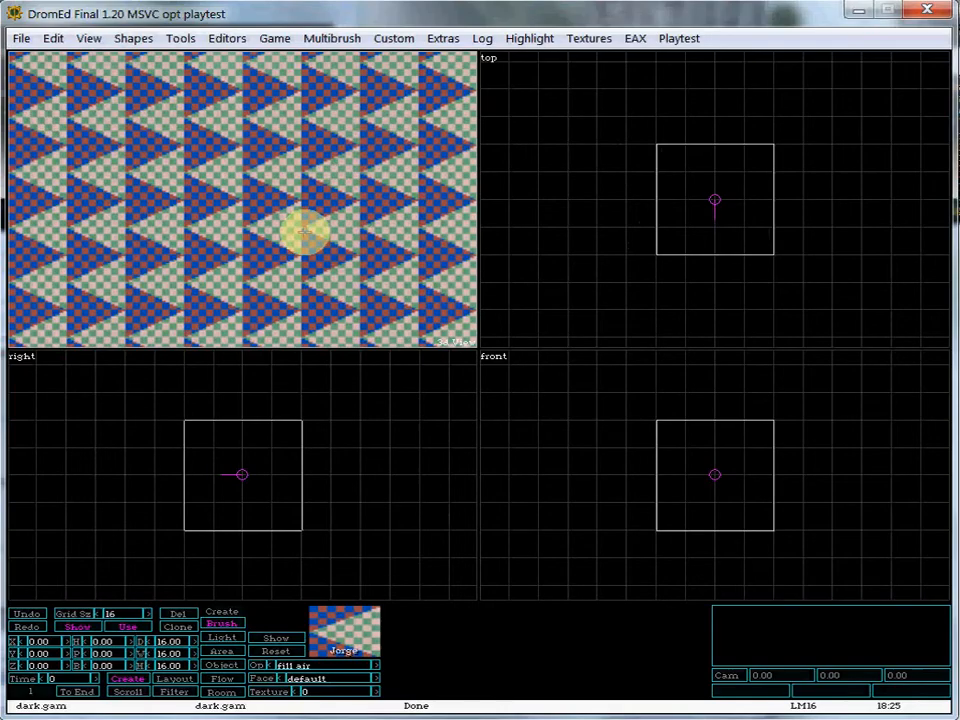
{"action": "key", "text": "d"}
{"action": "key", "text": "r"}
{"action": "key", "text": "f"}
{"action": "key", "text": "d"}
{"action": "key", "text": "d"}
{"action": "key", "text": "f"}
{"action": "key", "text": "r"}
{"action": "key", "text": "d"}
{"action": "key", "text": "d"}
{"action": "key", "text": "a"}
{"action": "key", "text": "d"}
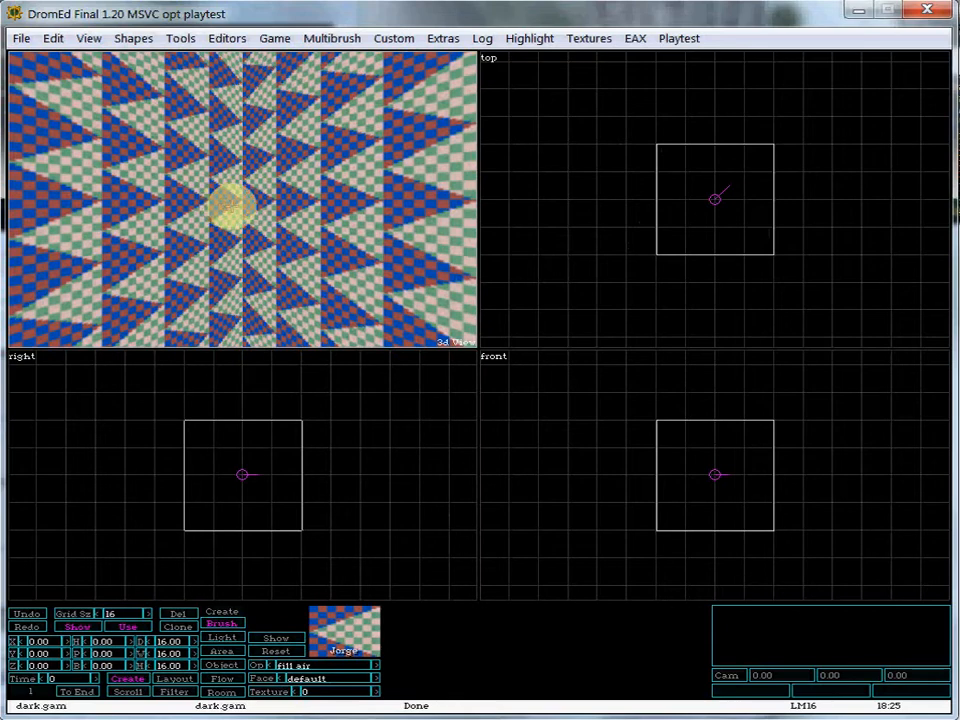
Display the 3D view as wireframe brushes and switch it between solo view and the four-pane layout.
{"action": "right_click", "coordinate": [229, 206]}
{"action": "left_click", "coordinate": [262, 216]}
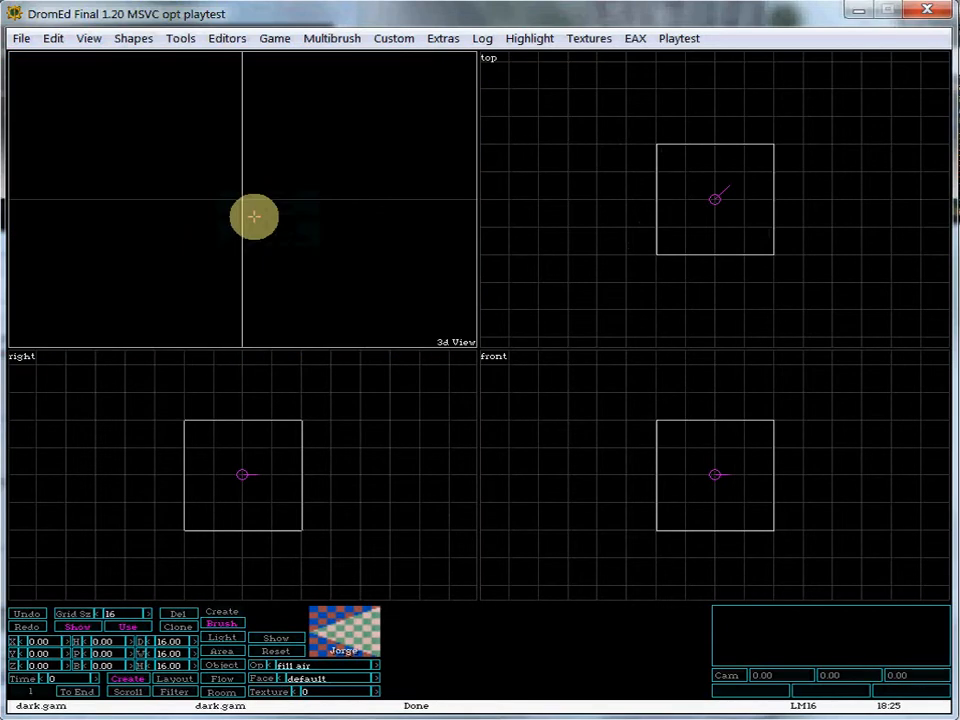
{"action": "right_click", "coordinate": [238, 158]}
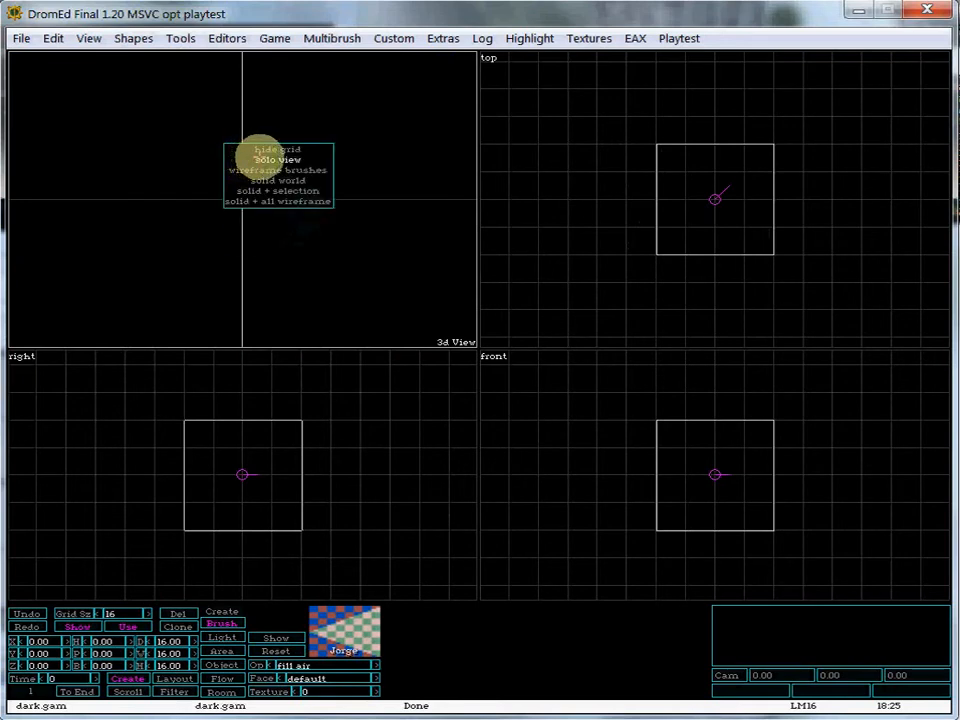
{"action": "left_click", "coordinate": [262, 159]}
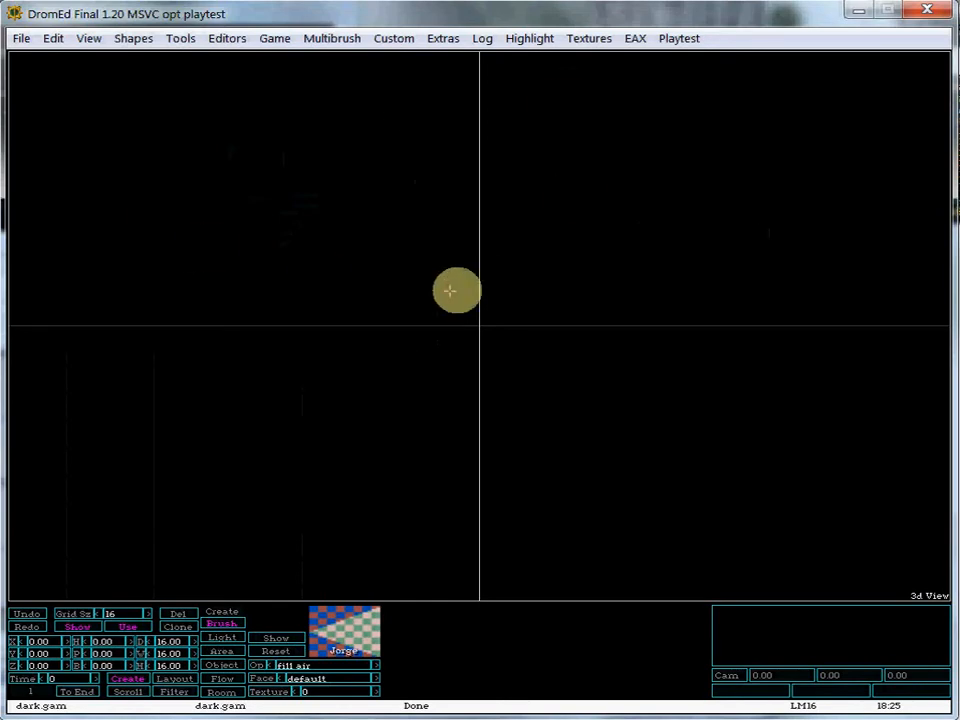
{"action": "right_click", "coordinate": [462, 280]}
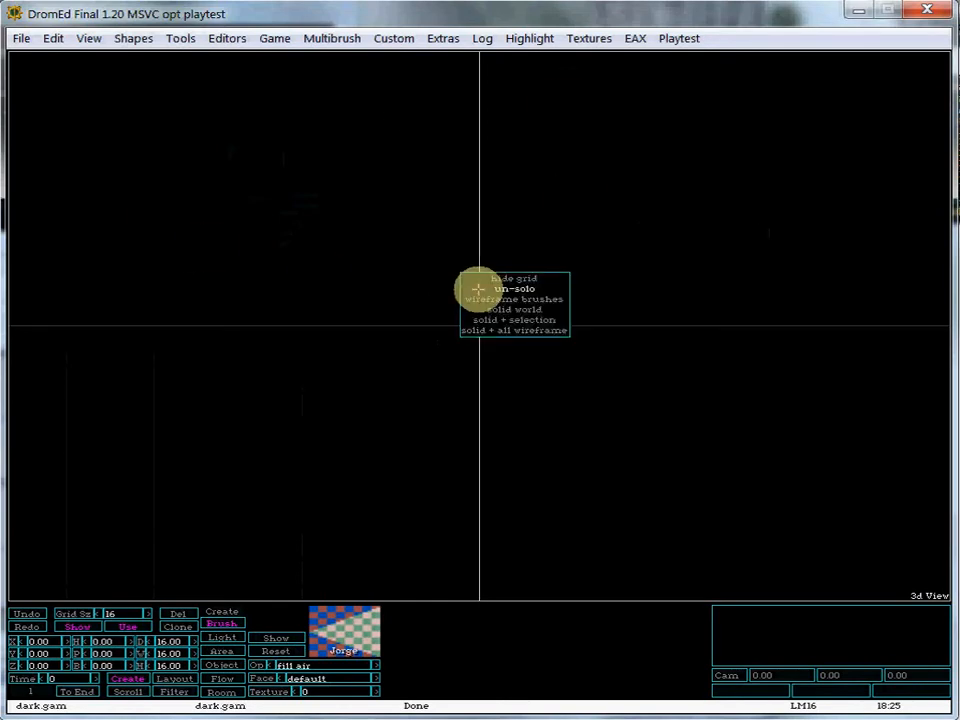
{"action": "left_click", "coordinate": [478, 289]}
{"action": "right_click", "coordinate": [261, 207]}
{"action": "left_click", "coordinate": [264, 208]}
{"action": "right_click", "coordinate": [425, 313]}
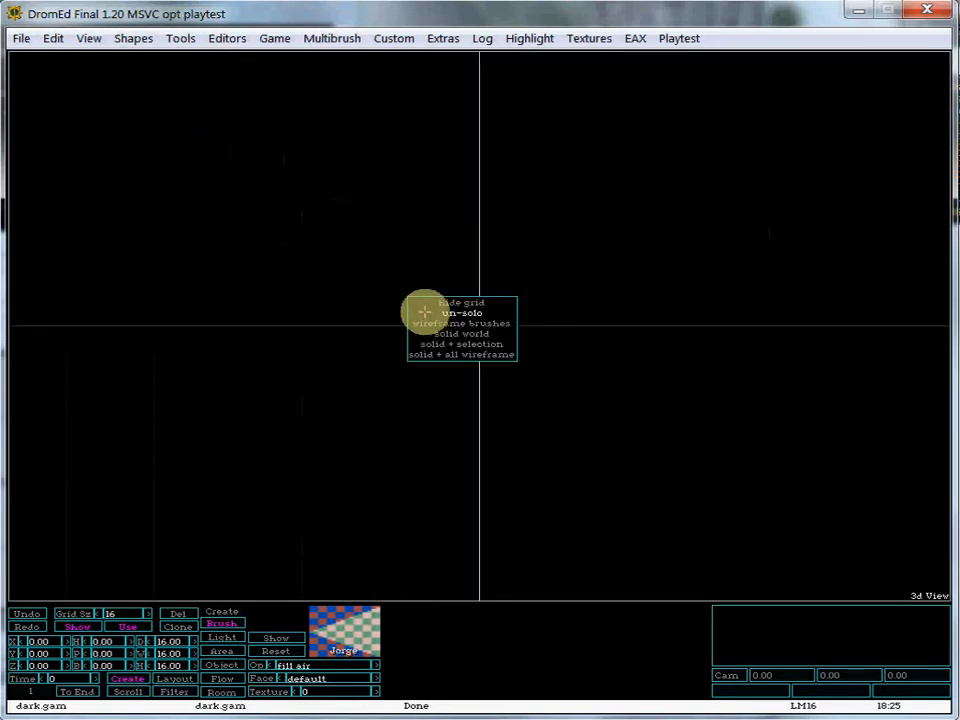
{"action": "left_click", "coordinate": [456, 313]}
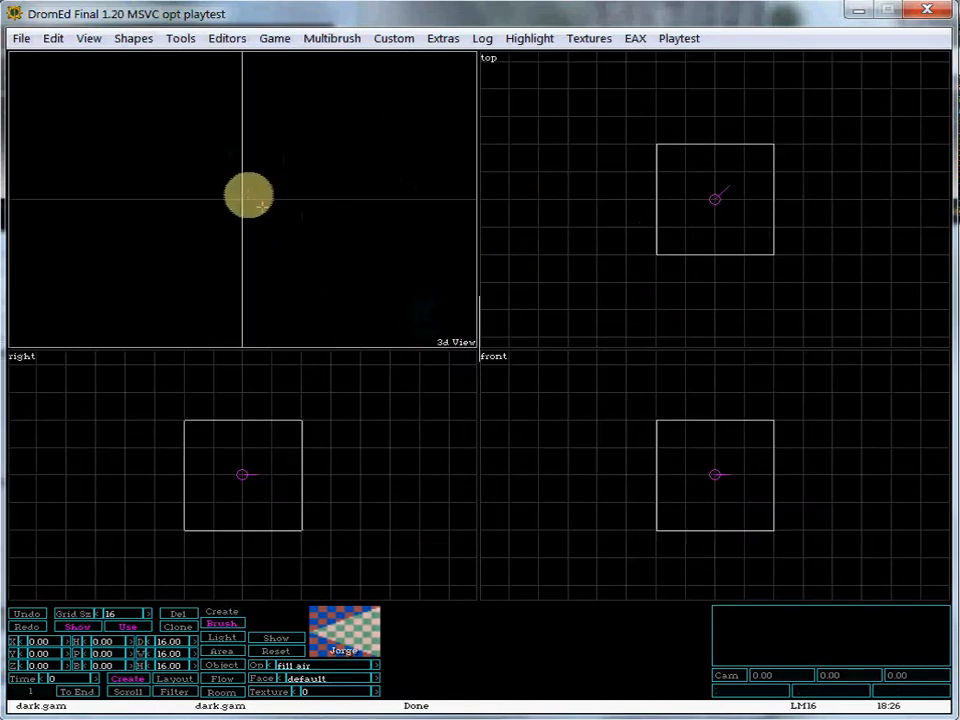
Display the 3D view as solid + selection and turn the camera toward another wall of the room.
{"action": "right_click", "coordinate": [246, 172]}
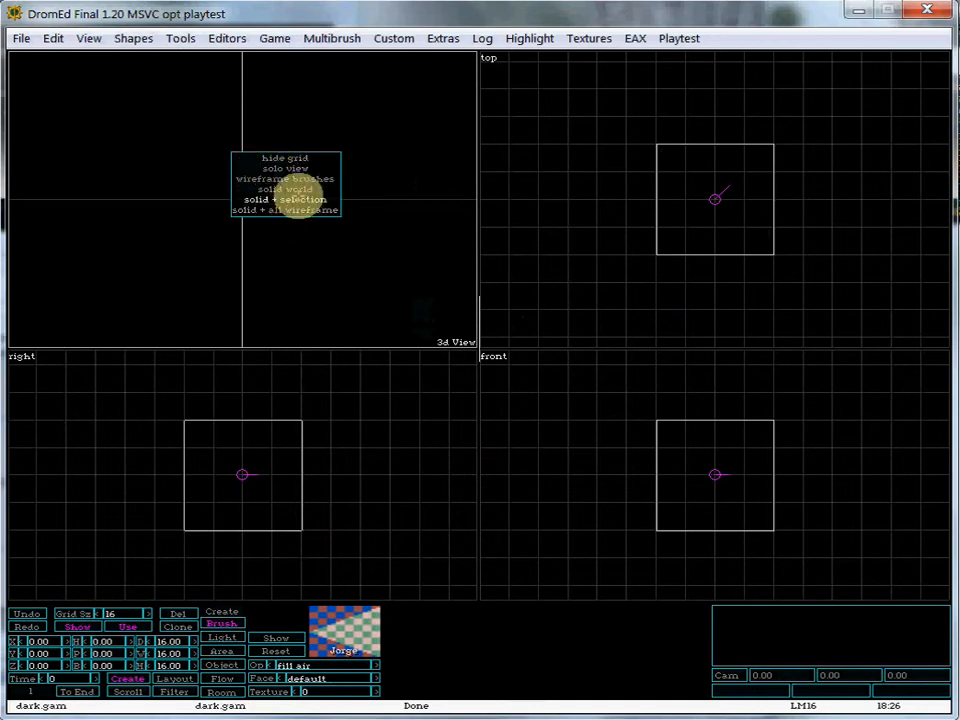
{"action": "left_click", "coordinate": [296, 200]}
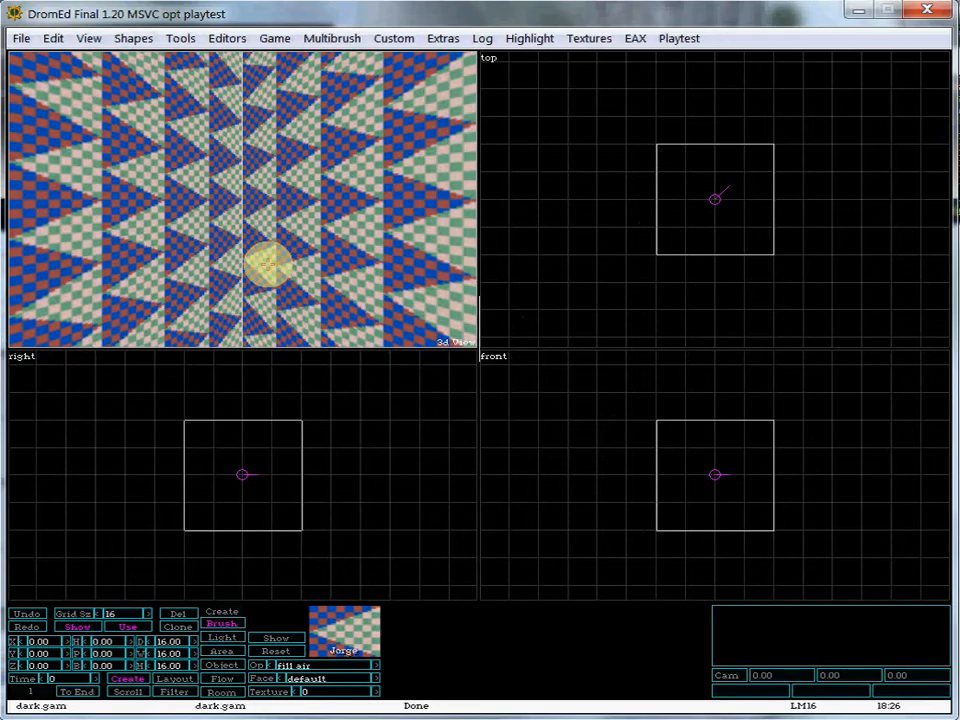
{"action": "key", "text": "Right"}
{"action": "key", "text": "Right"}
Display the 3D view as solid + all wireframe and move the camera out through the room's wall.
{"action": "right_click", "coordinate": [232, 186]}
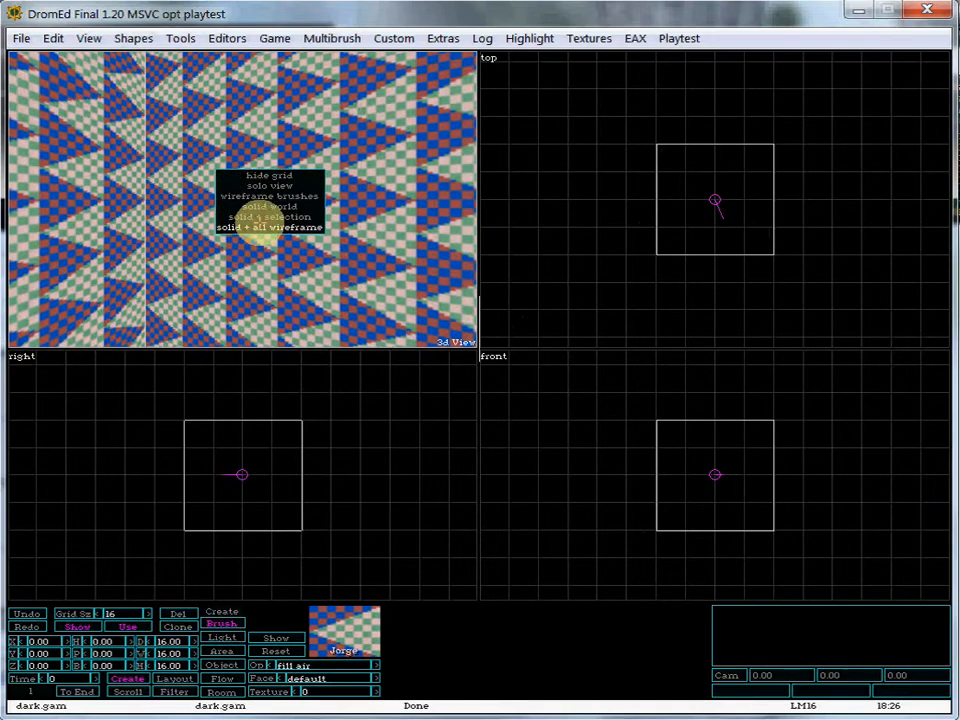
{"action": "left_click", "coordinate": [262, 228]}
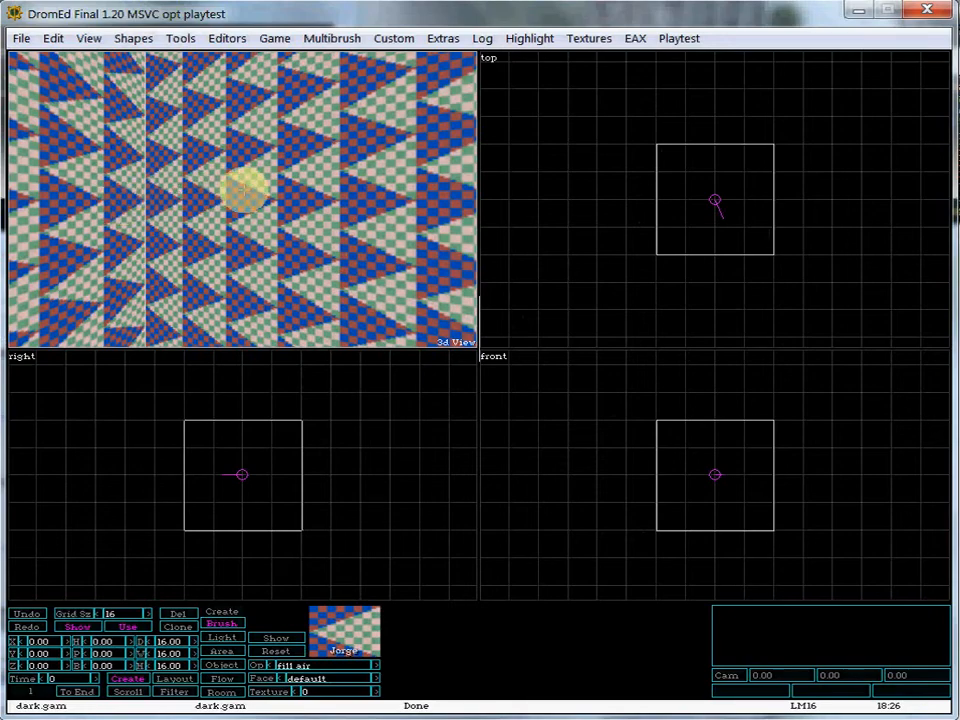
{"action": "key", "text": "d"}
{"action": "key", "text": "d"}
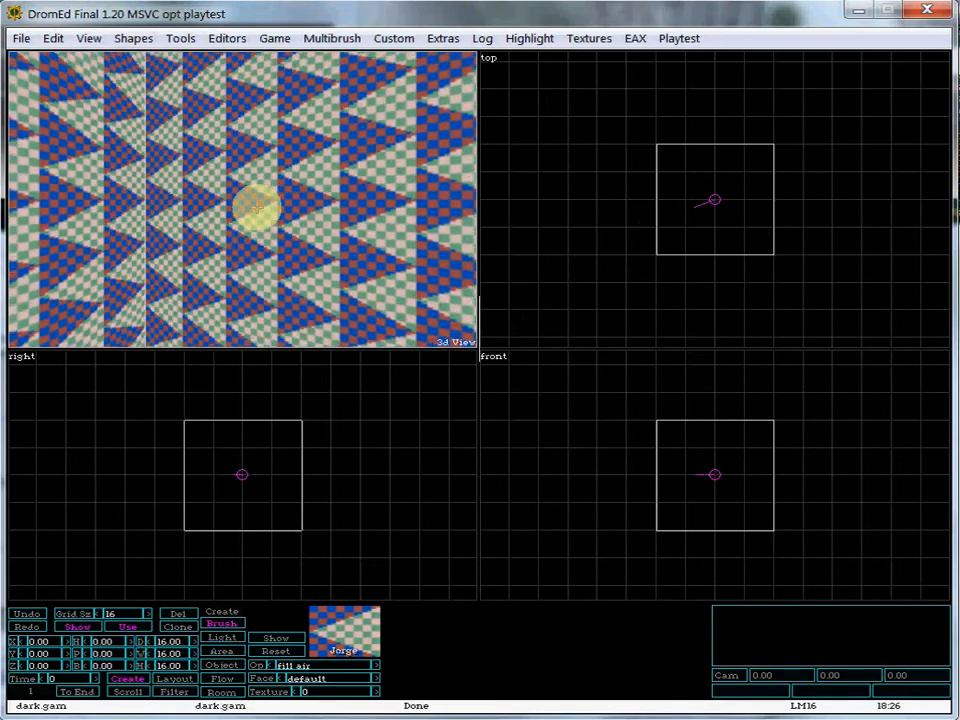
{"action": "key", "text": "w"}
{"action": "key", "text": "w"}
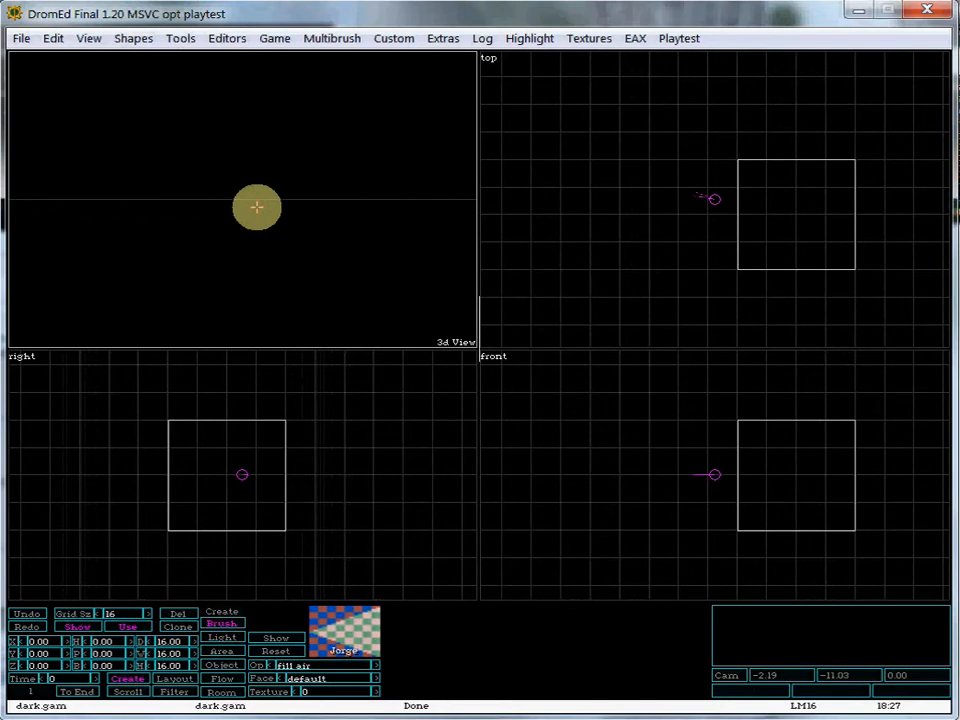
Turn the camera back and forth to examine the room brush's wireframe from outside.
{"action": "key", "text": "d"}
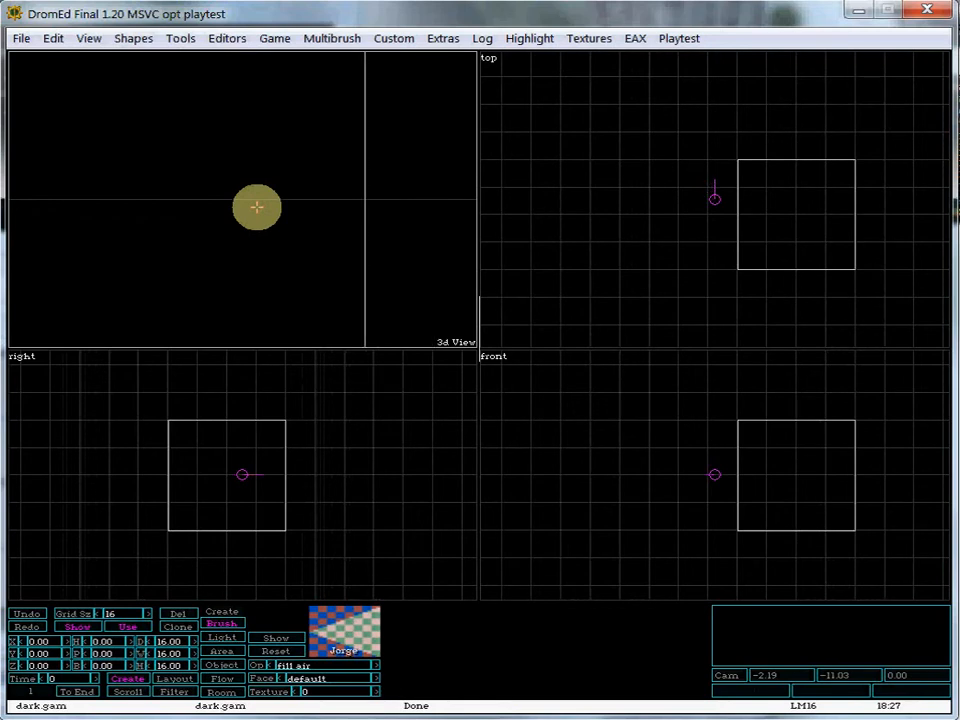
{"action": "key", "text": "d"}
{"action": "key", "text": "d"}
{"action": "key", "text": "a"}
{"action": "key", "text": "a"}
{"action": "key", "text": "d"}
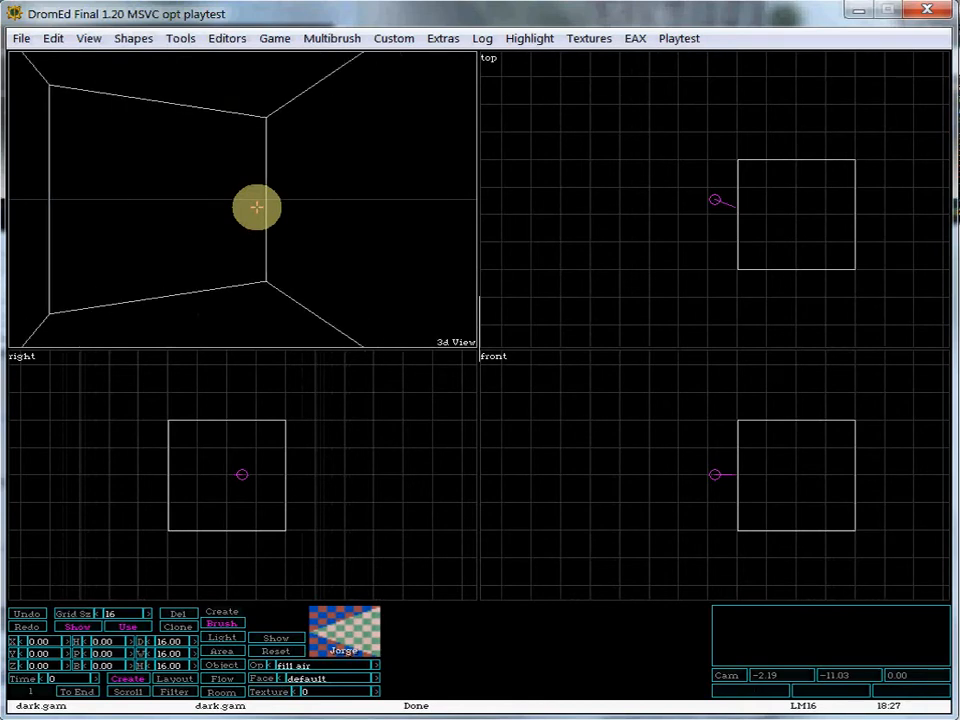
{"action": "key", "text": "d"}
{"action": "key", "text": "d"}
{"action": "key", "text": "d"}
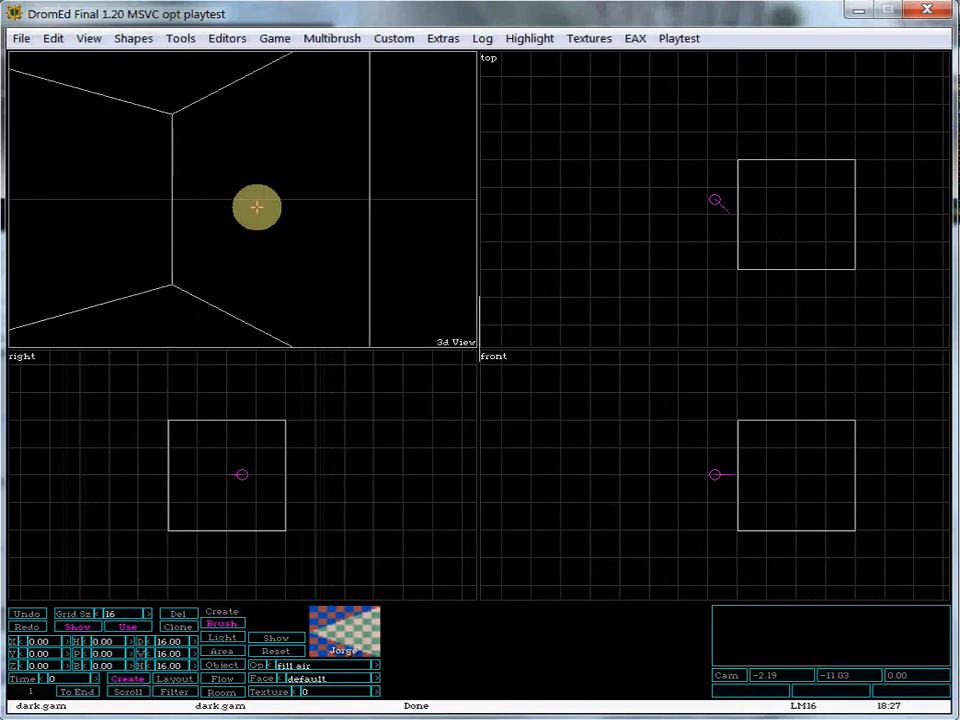
{"action": "key", "text": "a"}
{"action": "key", "text": "a"}
{"action": "key", "text": "a"}
{"action": "key", "text": "a"}
{"action": "key", "text": "a"}
{"action": "key", "text": "a"}
{"action": "key", "text": "a"}
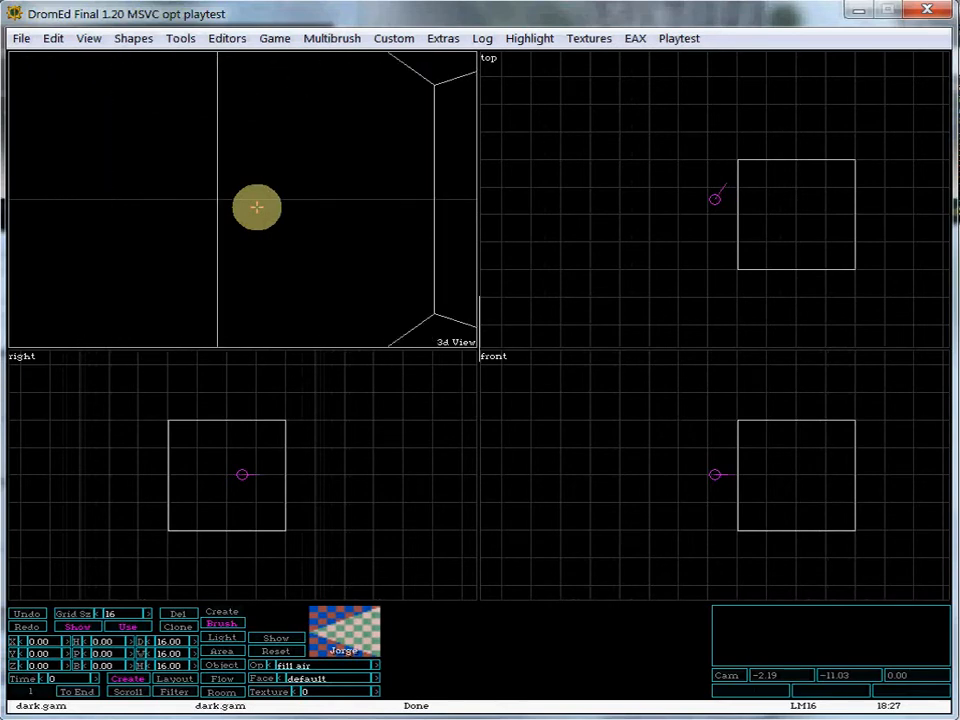
Face the brush and move the camera back inside the room.
{"action": "key", "text": "d"}
{"action": "key", "text": "d"}
{"action": "key", "text": "d"}
{"action": "key", "text": "d"}
{"action": "key", "text": "w"}
{"action": "key", "text": "w"}
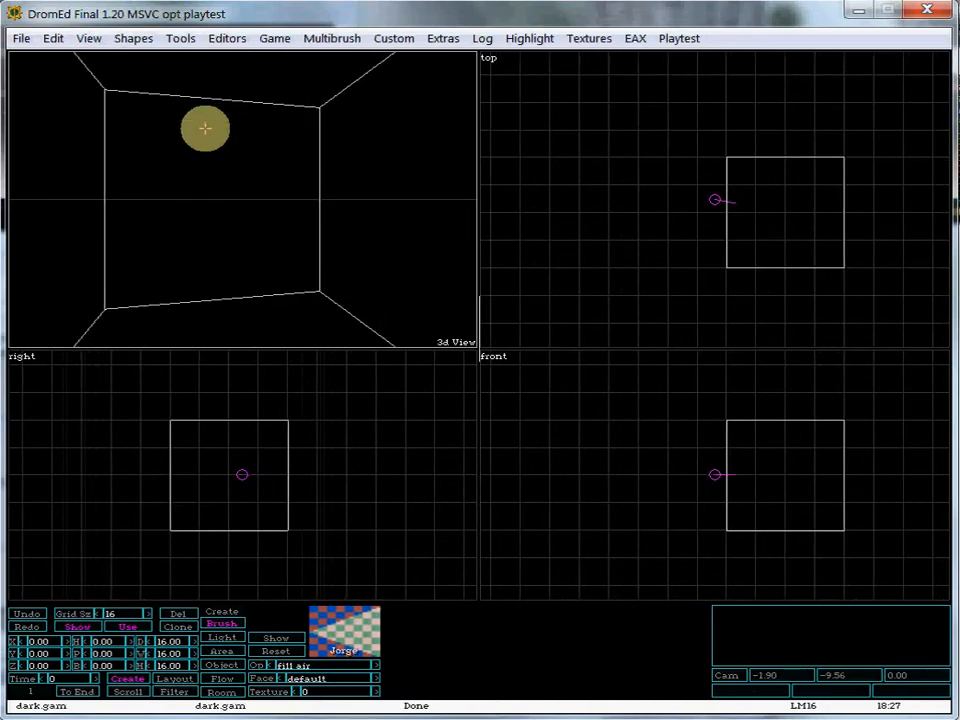
{"action": "key", "text": "w"}
{"action": "key", "text": "w"}
{"action": "key", "text": "w"}
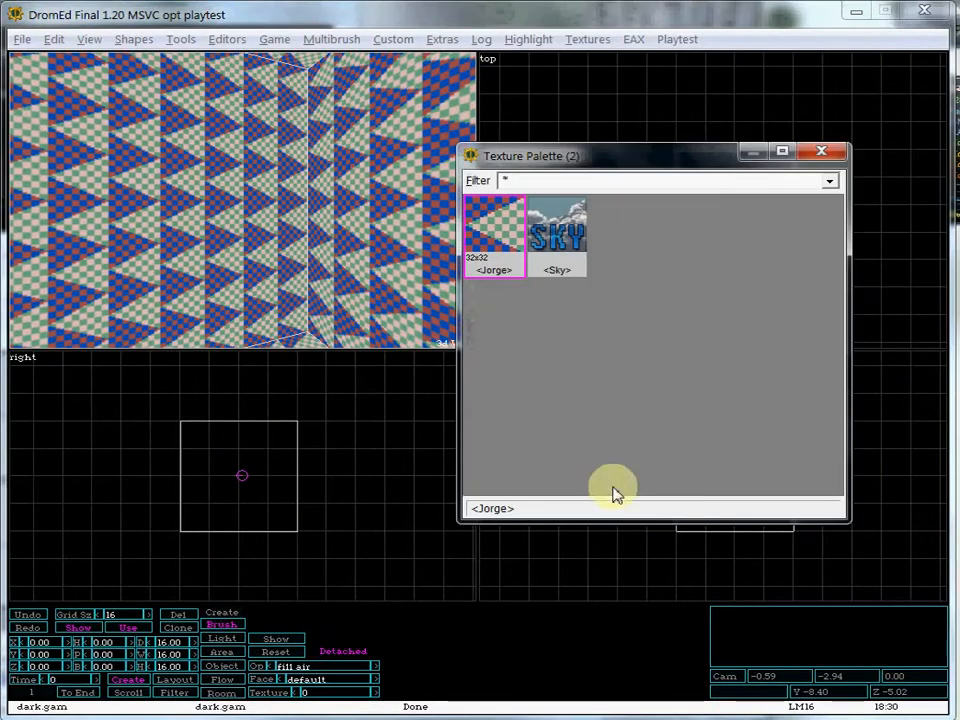
Try the Sky texture in the texture palette, reselect the Jorge texture and close the palette.
{"action": "left_click_drag", "start_coordinate": [579, 157], "coordinate": [352, 180]}
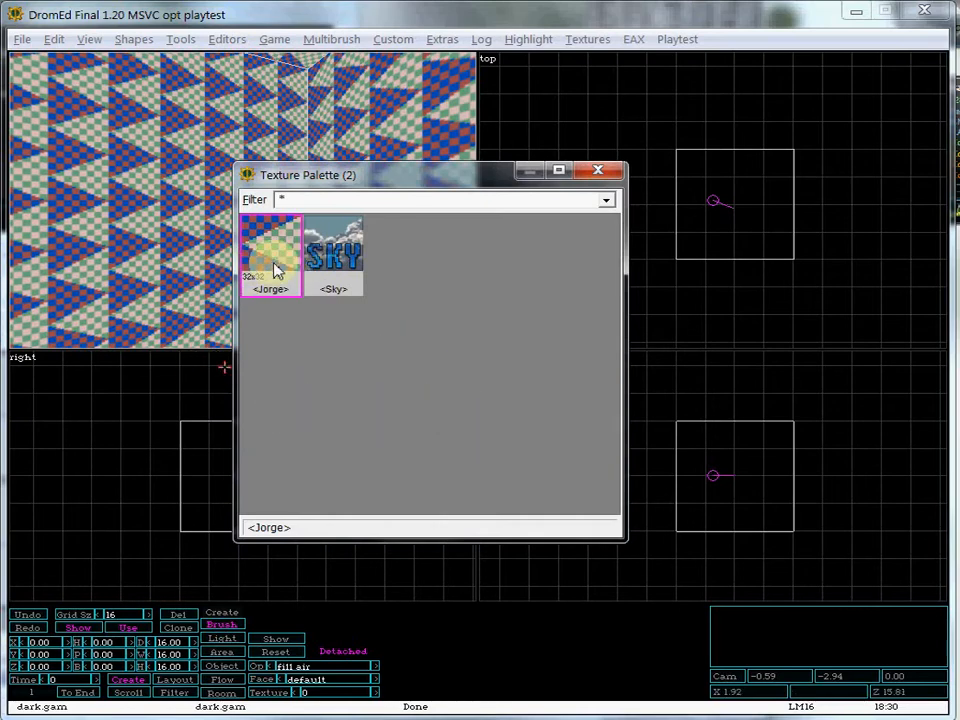
{"action": "left_click", "coordinate": [352, 270]}
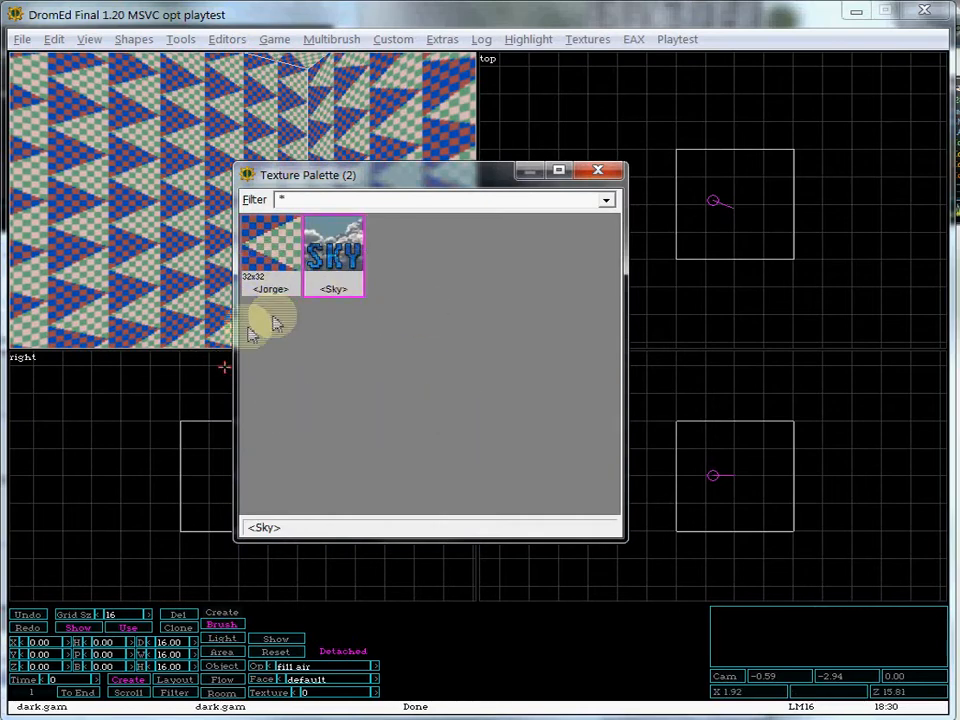
{"action": "left_click", "coordinate": [274, 268]}
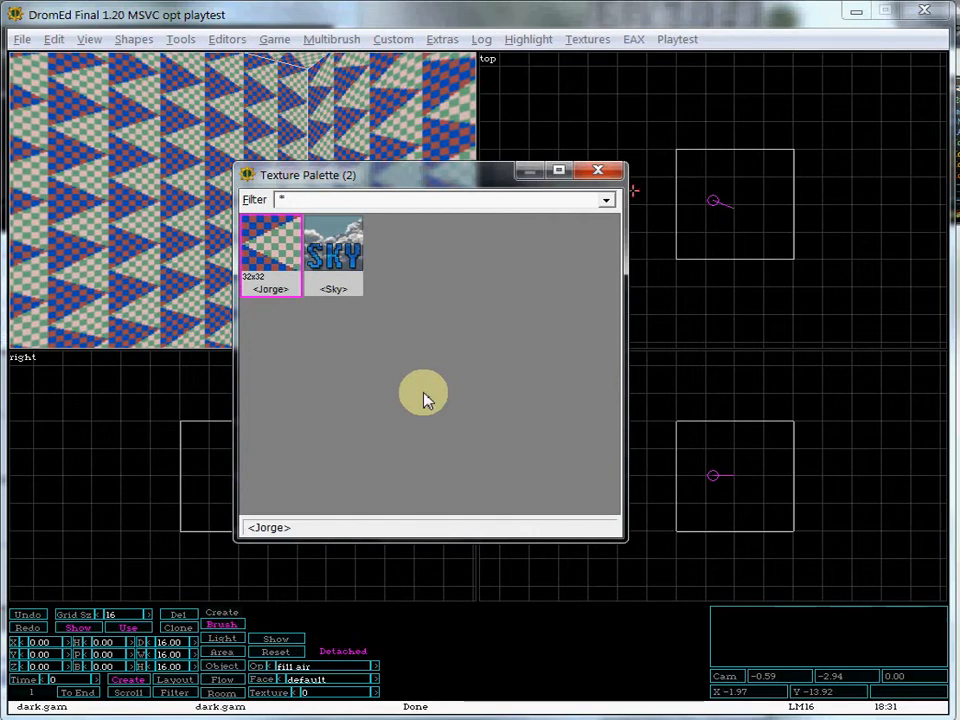
{"action": "left_click", "coordinate": [603, 171]}
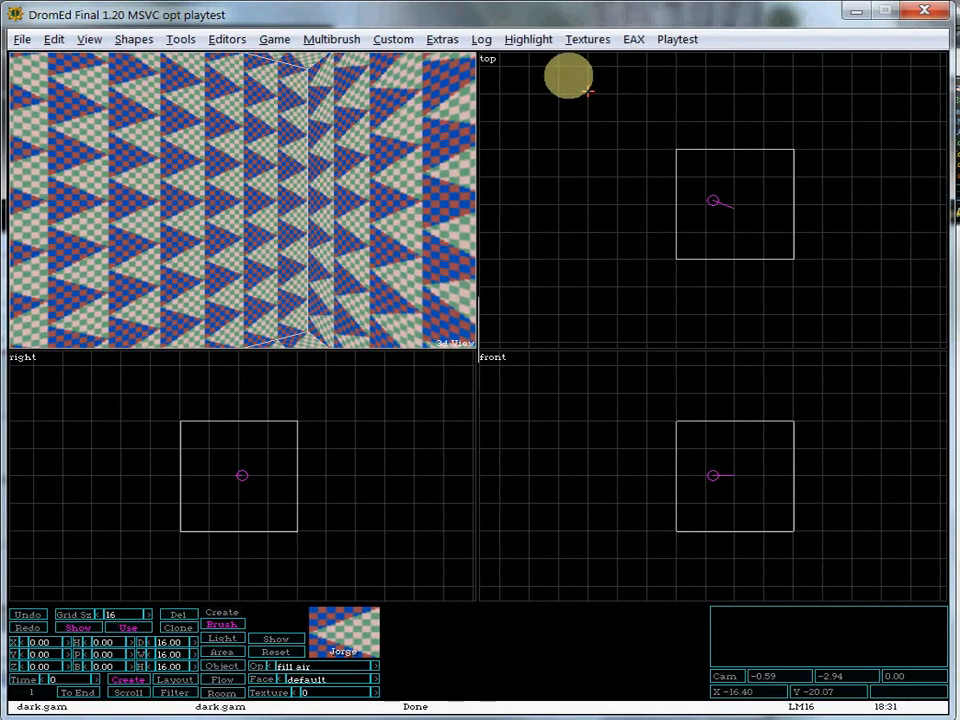
Add the texture family "city" and open the texture palette to view its textures.
{"action": "left_click", "coordinate": [587, 40]}
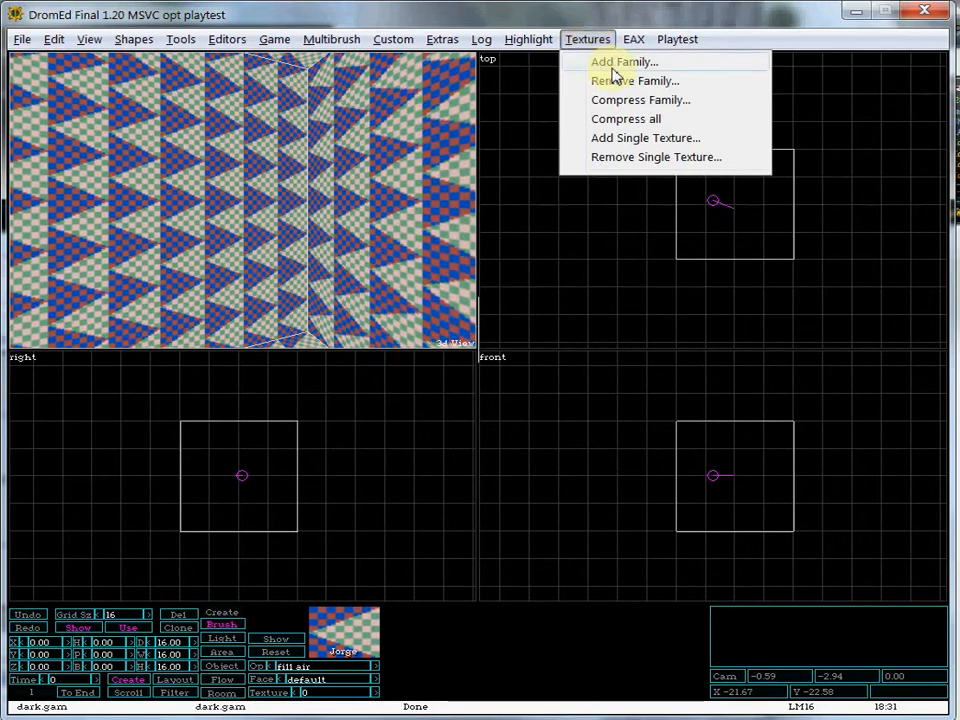
{"action": "left_click", "coordinate": [611, 67]}
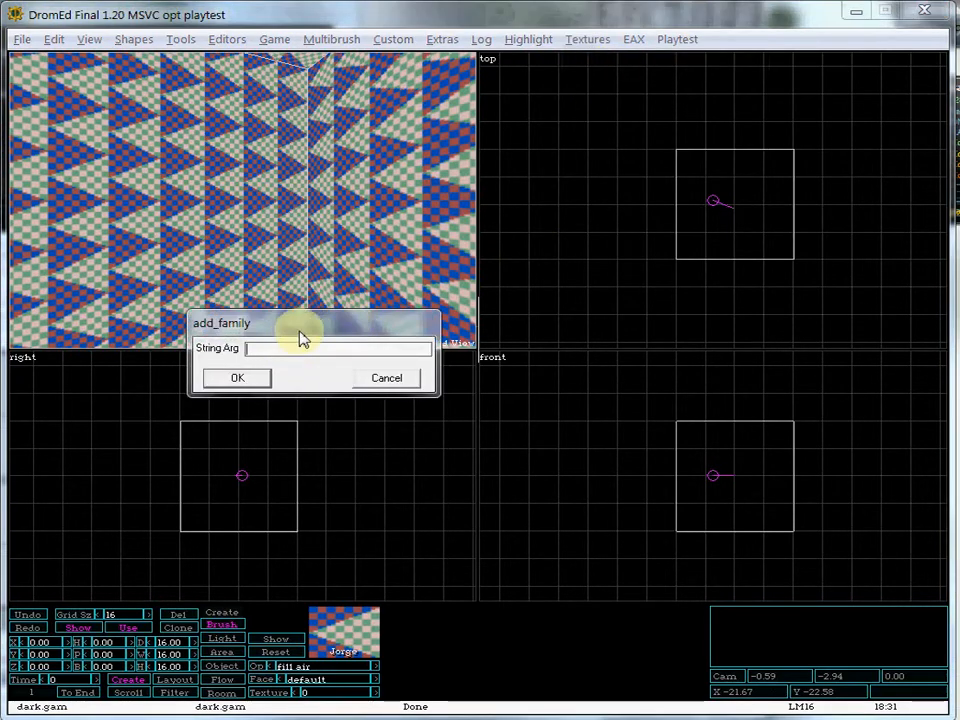
{"action": "left_click_drag", "start_coordinate": [299, 330], "coordinate": [467, 333]}
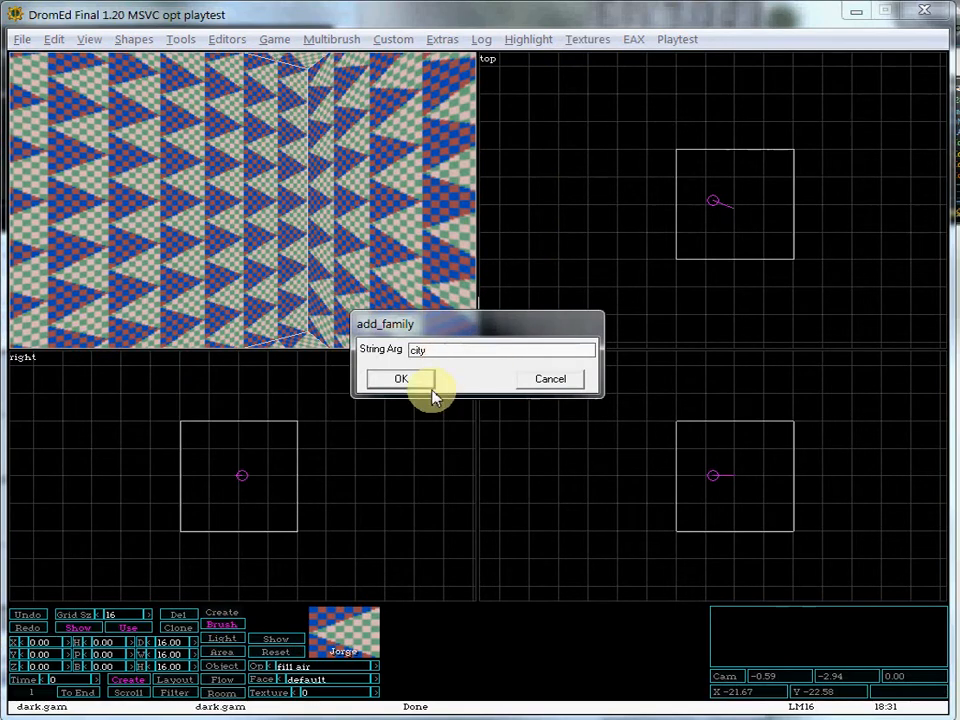
{"action": "left_click", "coordinate": [403, 379]}
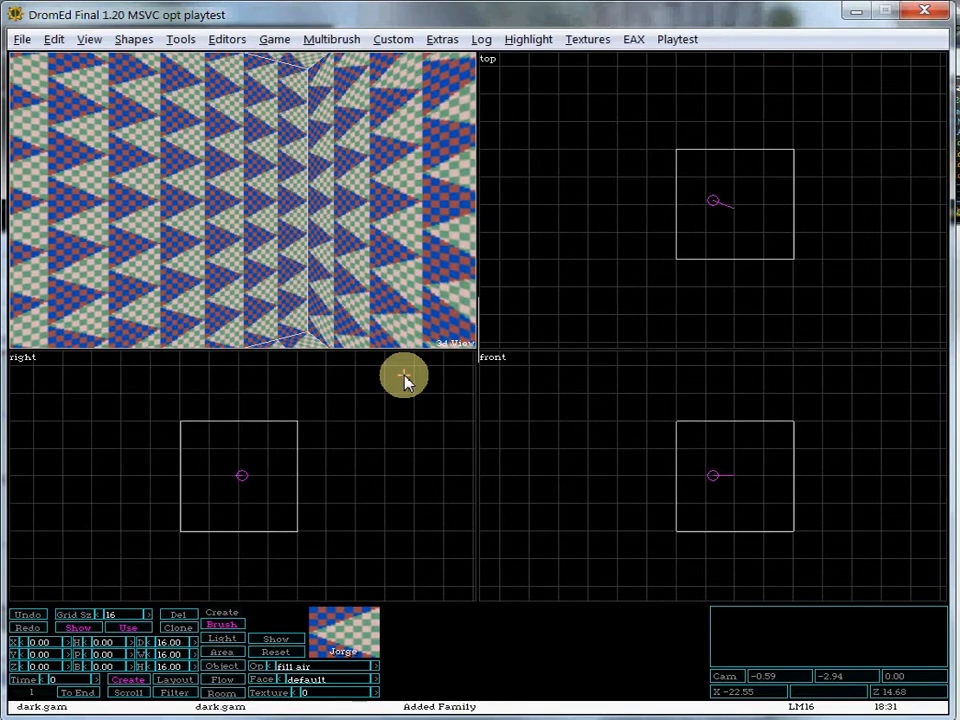
{"action": "key", "text": "alt+t"}
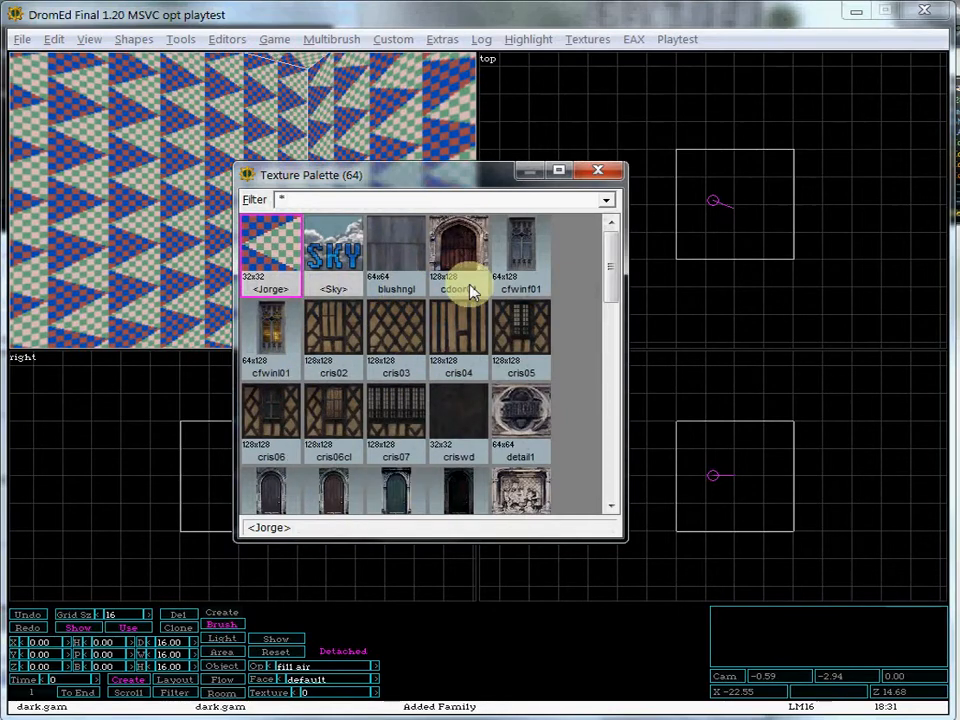
{"action": "left_click_drag", "start_coordinate": [617, 268], "coordinate": [615, 186]}
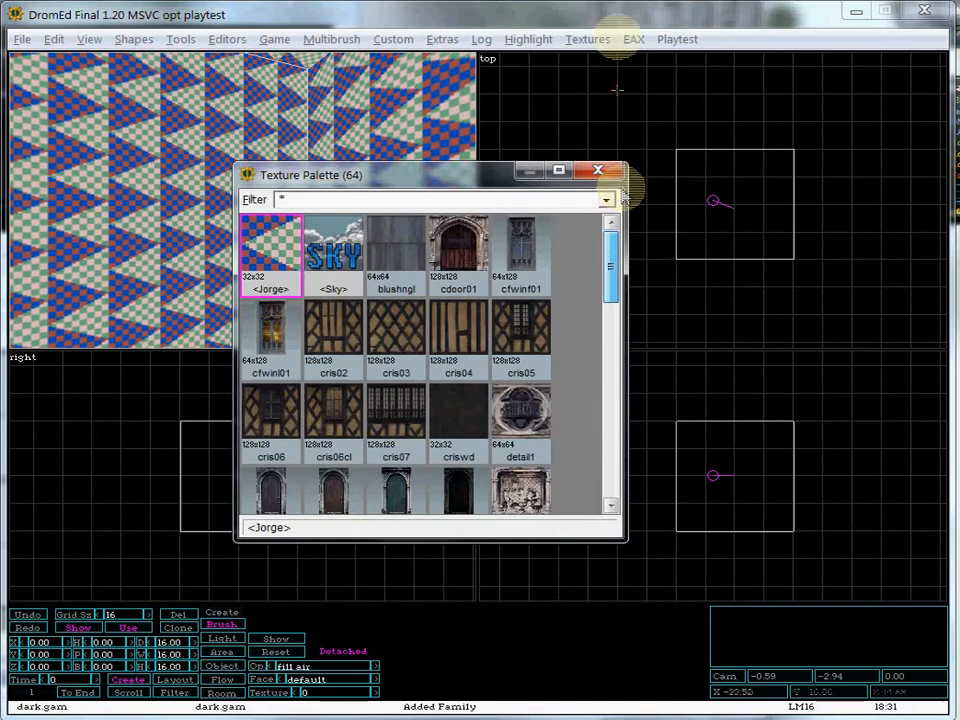
{"action": "left_click", "coordinate": [587, 40]}
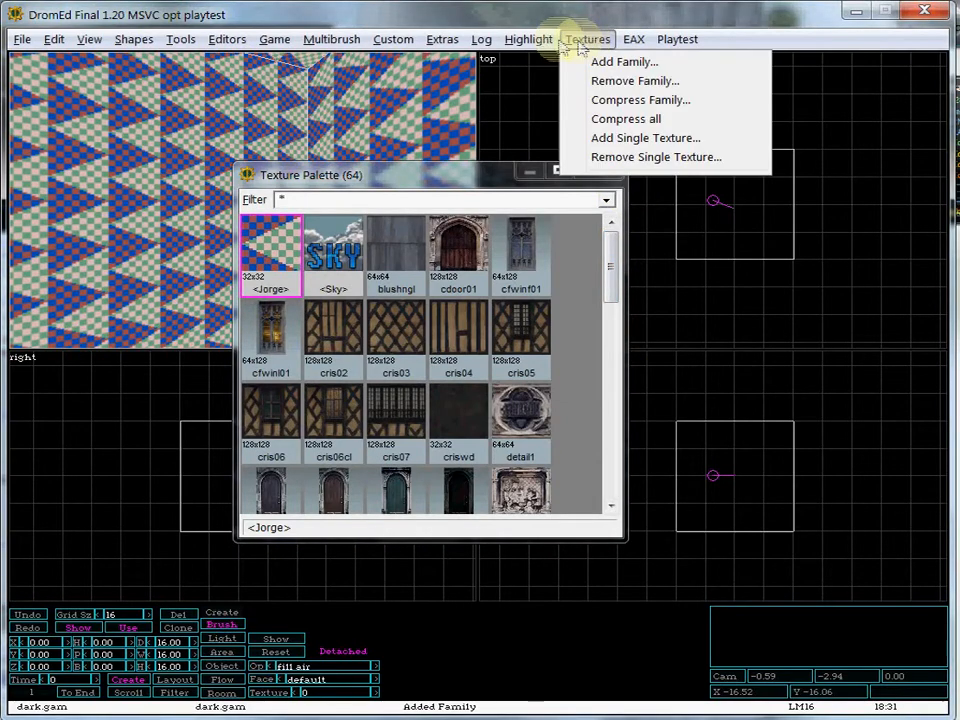
{"action": "mouse_move", "coordinate": [479, 42]}
{"action": "mouse_move", "coordinate": [441, 45]}
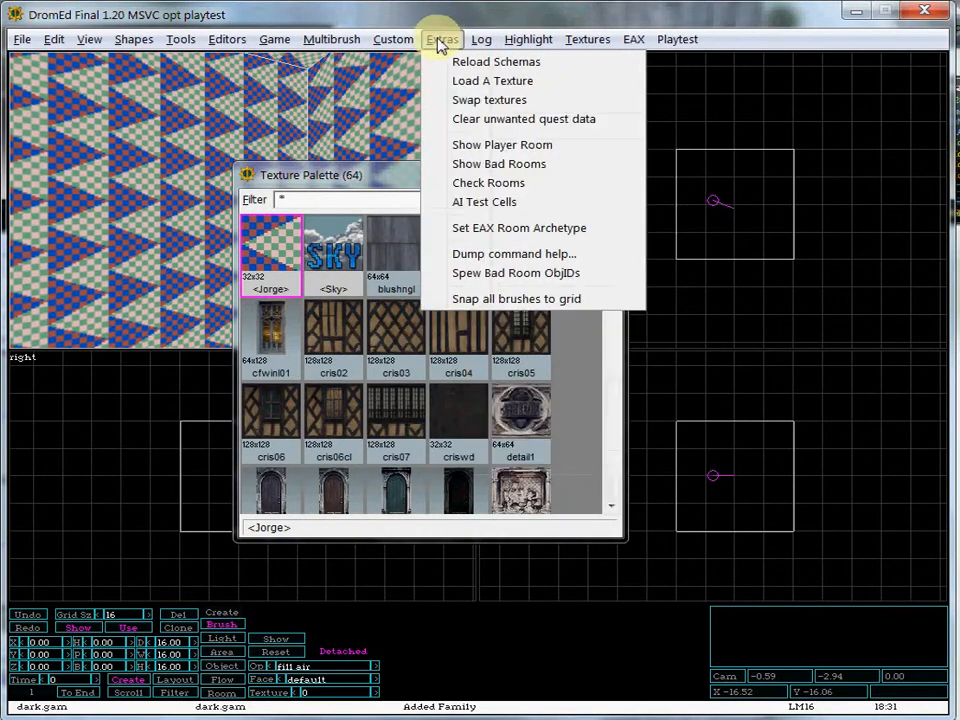
{"action": "mouse_move", "coordinate": [389, 45]}
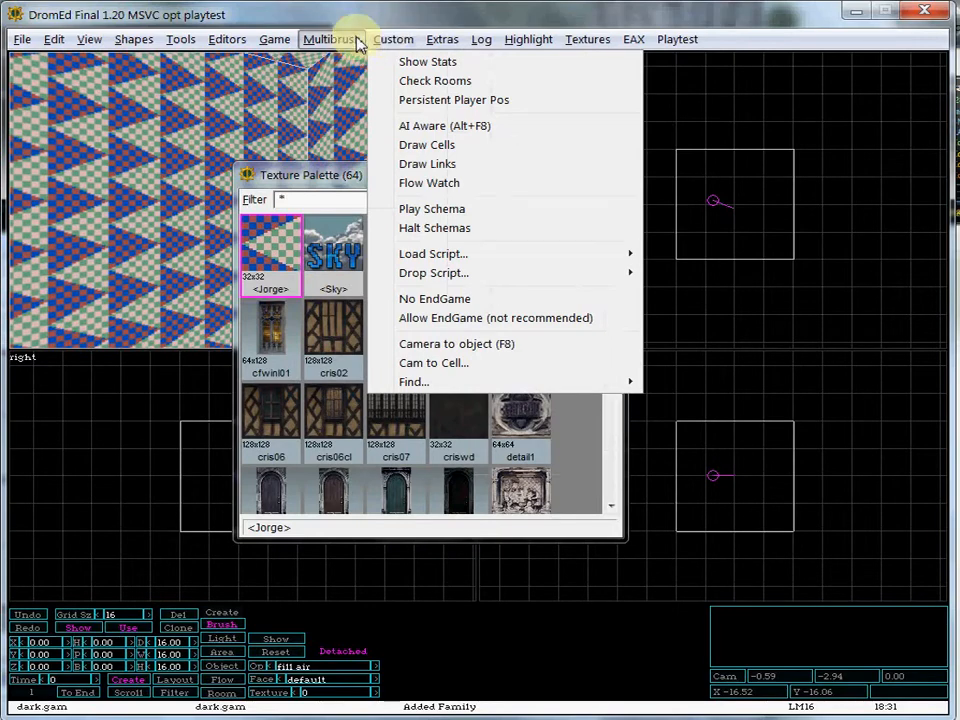
{"action": "mouse_move", "coordinate": [605, 47]}
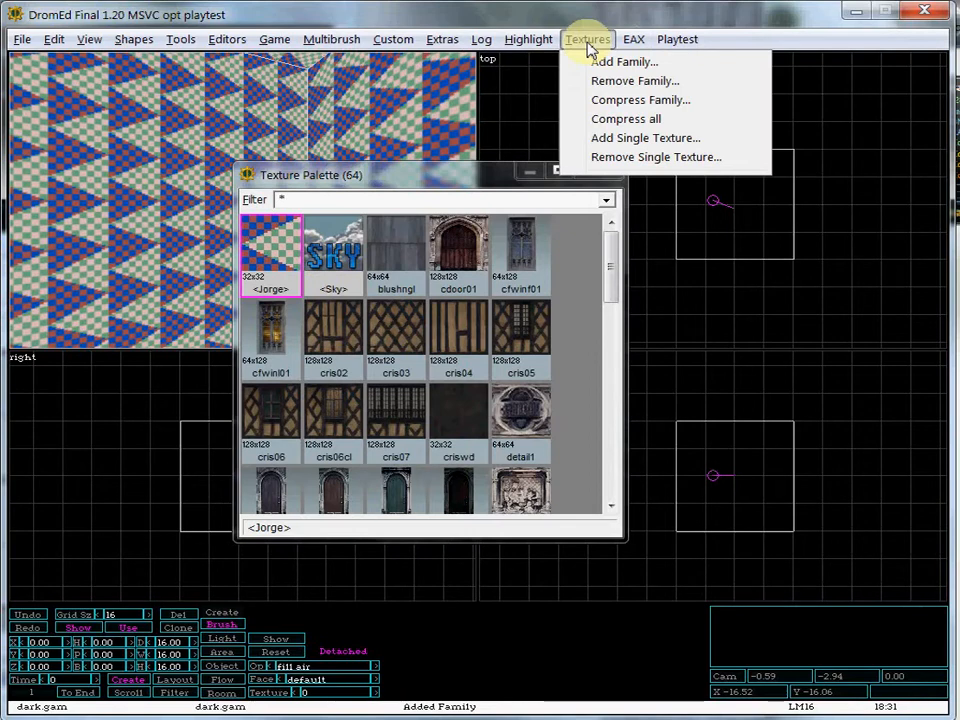
{"action": "mouse_move", "coordinate": [548, 49]}
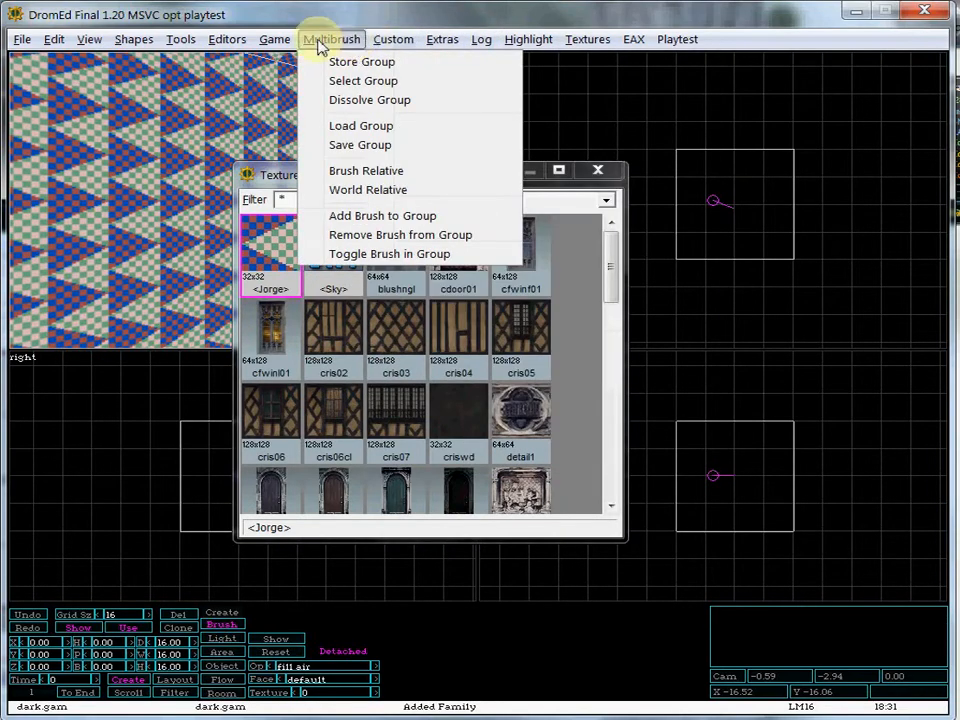
{"action": "mouse_move", "coordinate": [229, 49]}
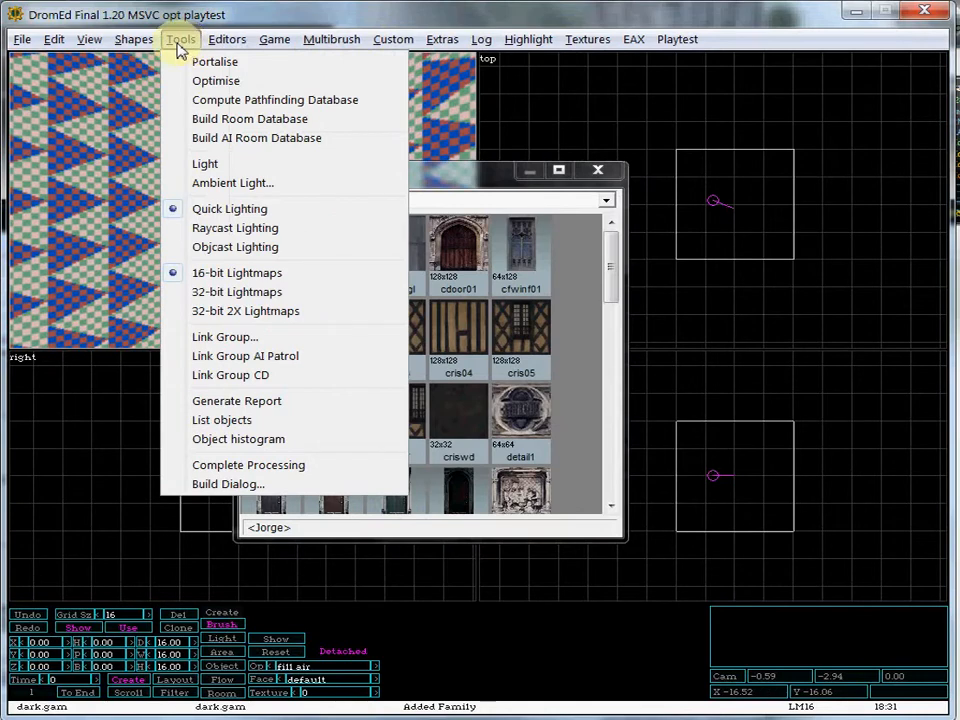
{"action": "left_click", "coordinate": [180, 49]}
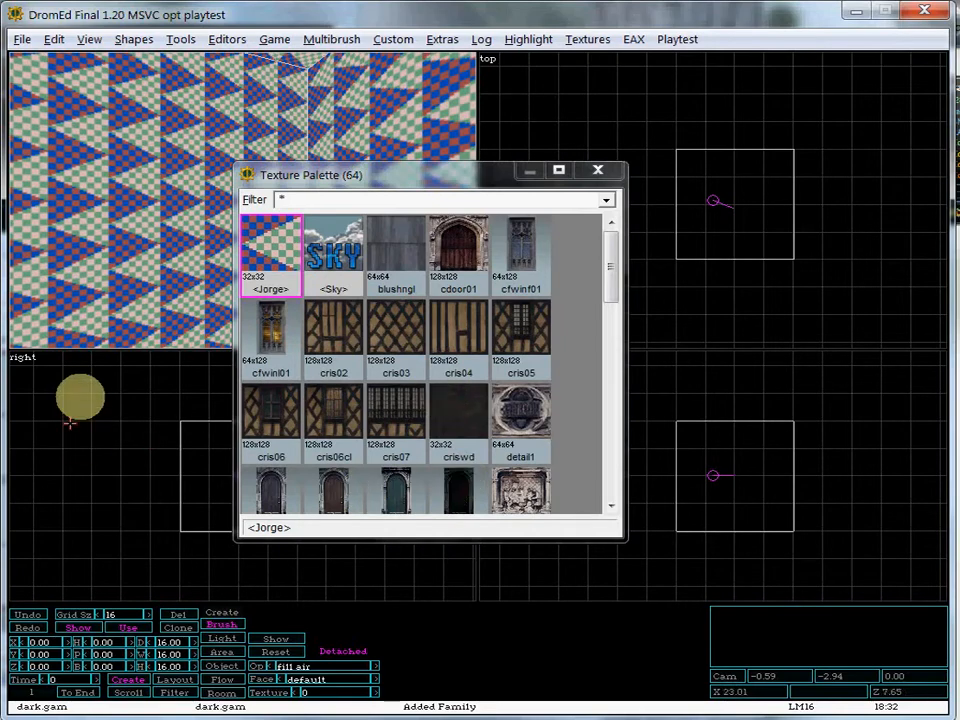
{"action": "mouse_move", "coordinate": [614, 278]}
{"action": "left_mouse_down"}
{"action": "mouse_move", "coordinate": [617, 311]}
{"action": "mouse_move", "coordinate": [615, 285]}
{"action": "mouse_move", "coordinate": [610, 305]}
{"action": "mouse_move", "coordinate": [624, 279]}
{"action": "left_mouse_up"}
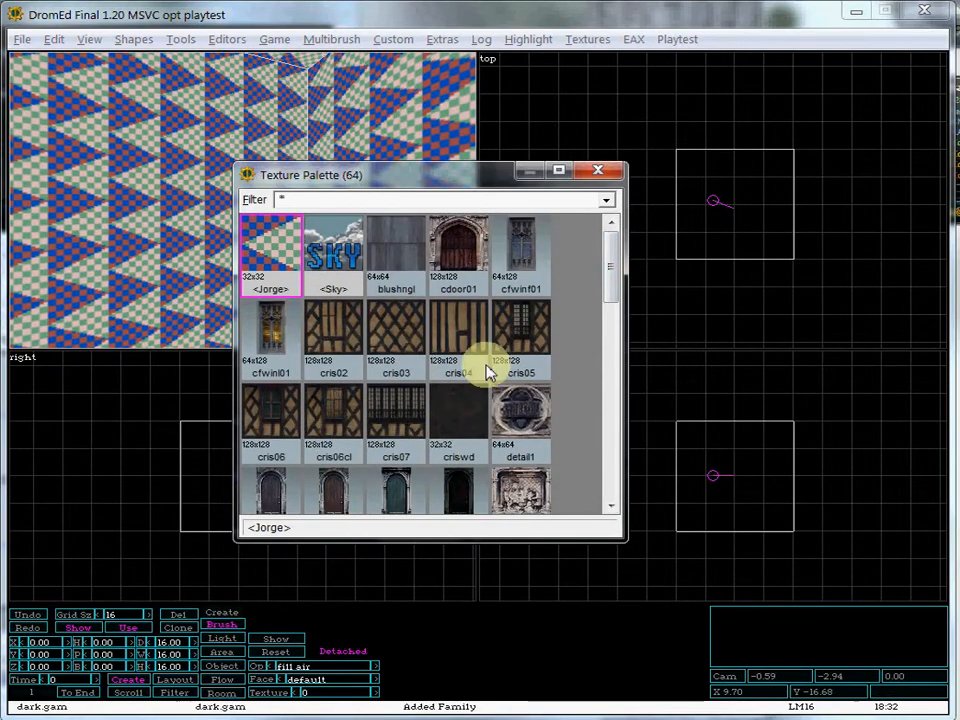
Assign the cris04 texture to the room brush's default face setting so that it covers the whole room.
{"action": "left_click", "coordinate": [457, 333]}
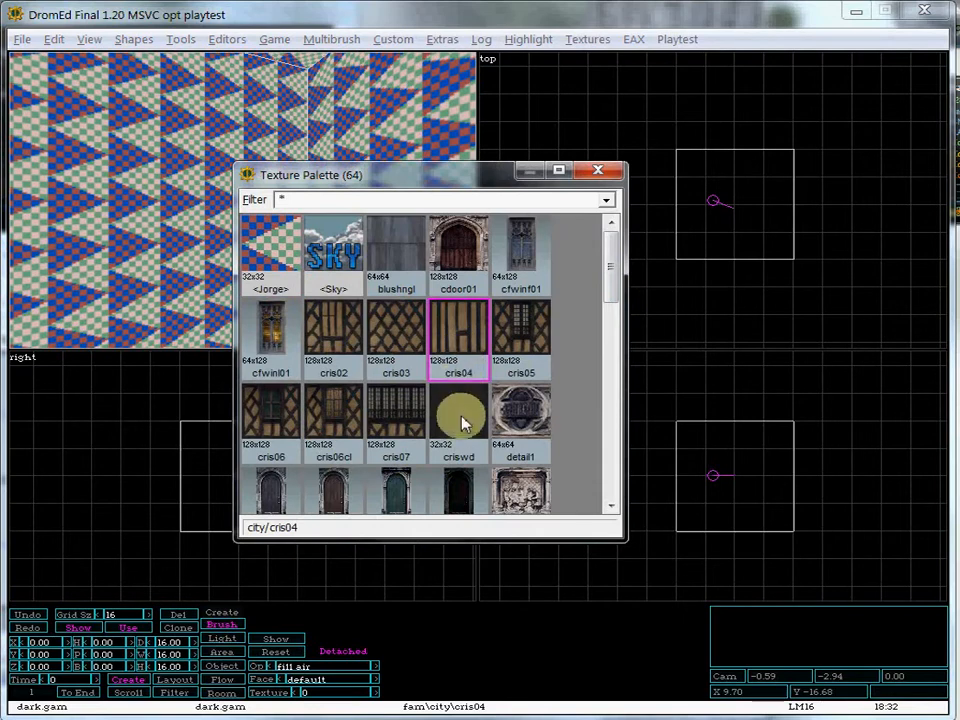
{"action": "right_click", "coordinate": [467, 337]}
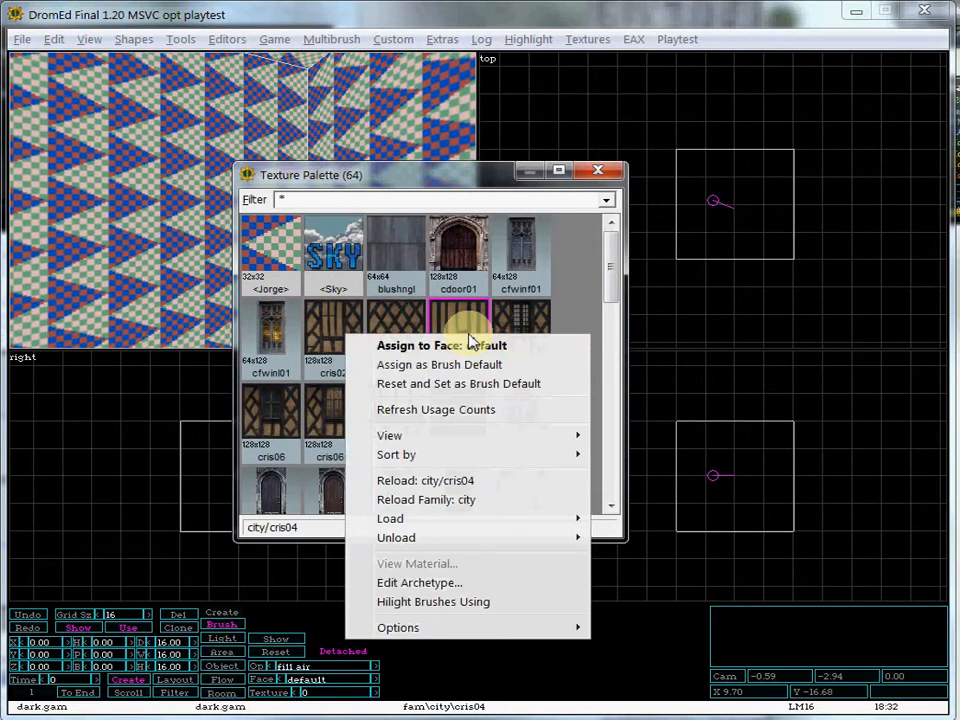
{"action": "left_click", "coordinate": [420, 181]}
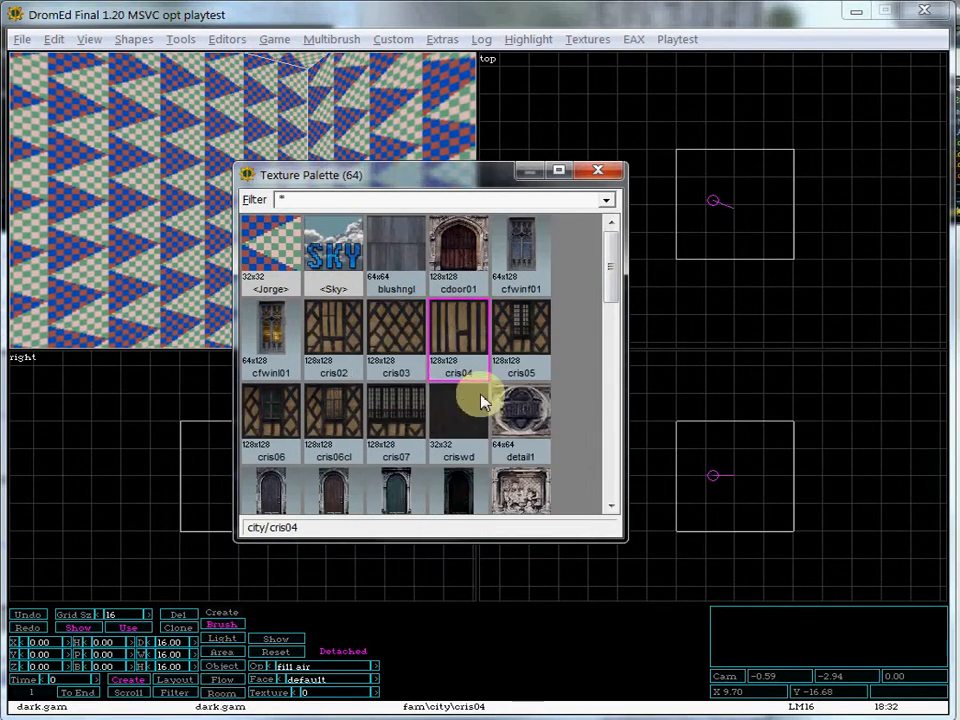
{"action": "right_click", "coordinate": [456, 324]}
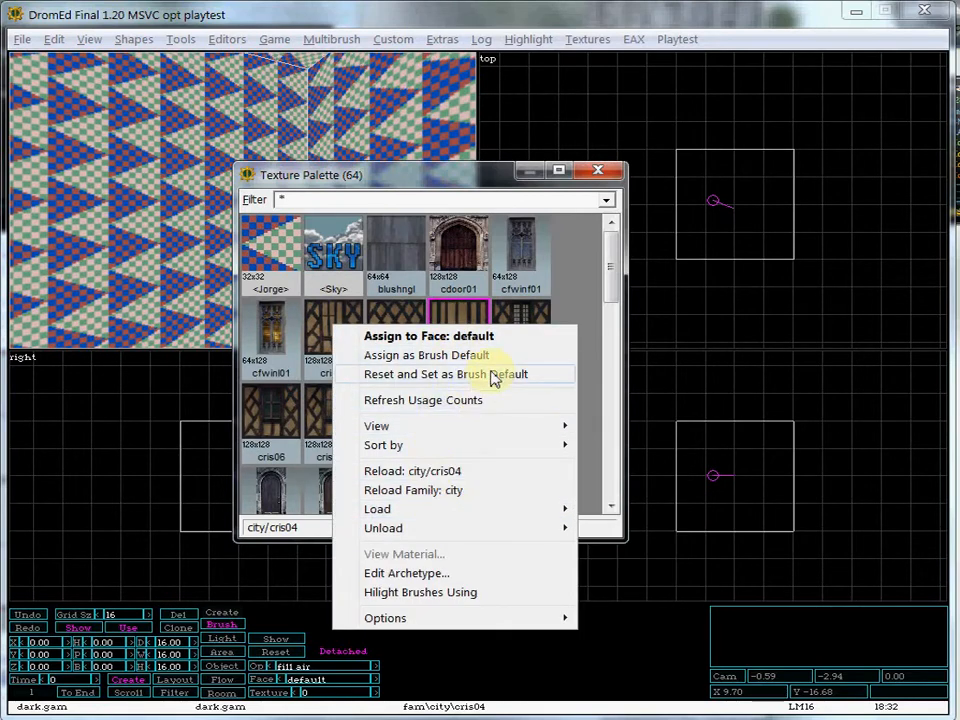
{"action": "left_click", "coordinate": [424, 337]}
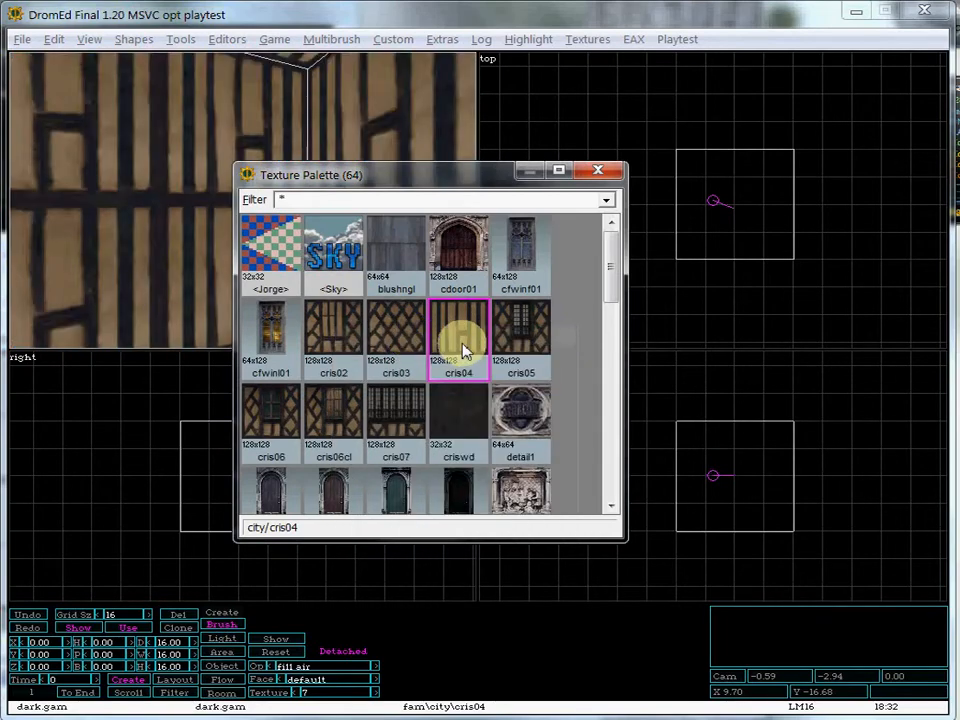
{"action": "right_click", "coordinate": [460, 350]}
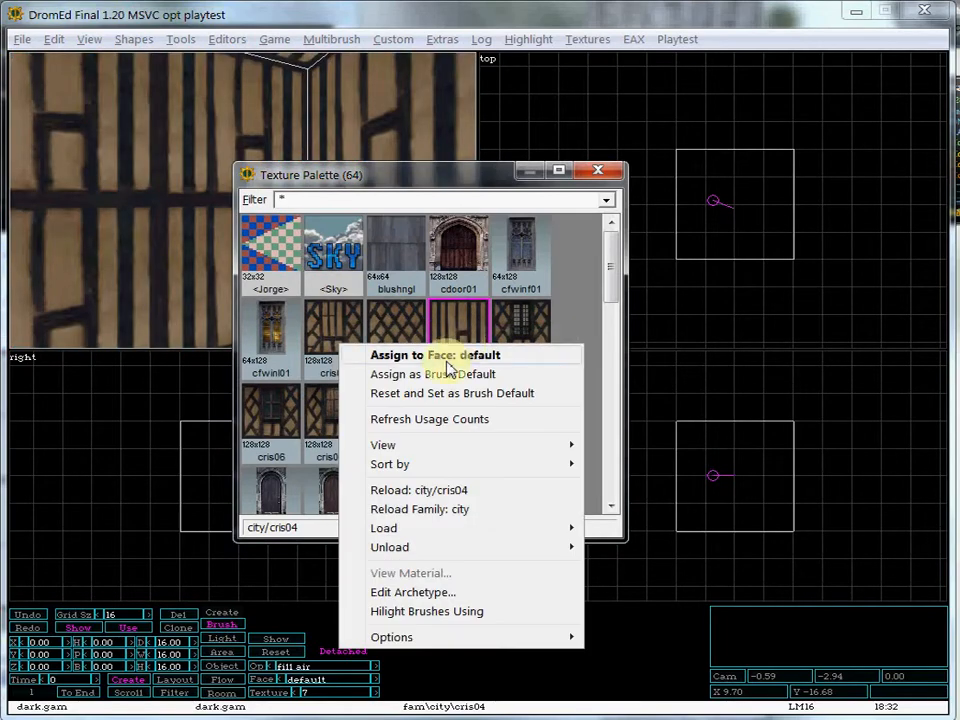
{"action": "left_click", "coordinate": [419, 182]}
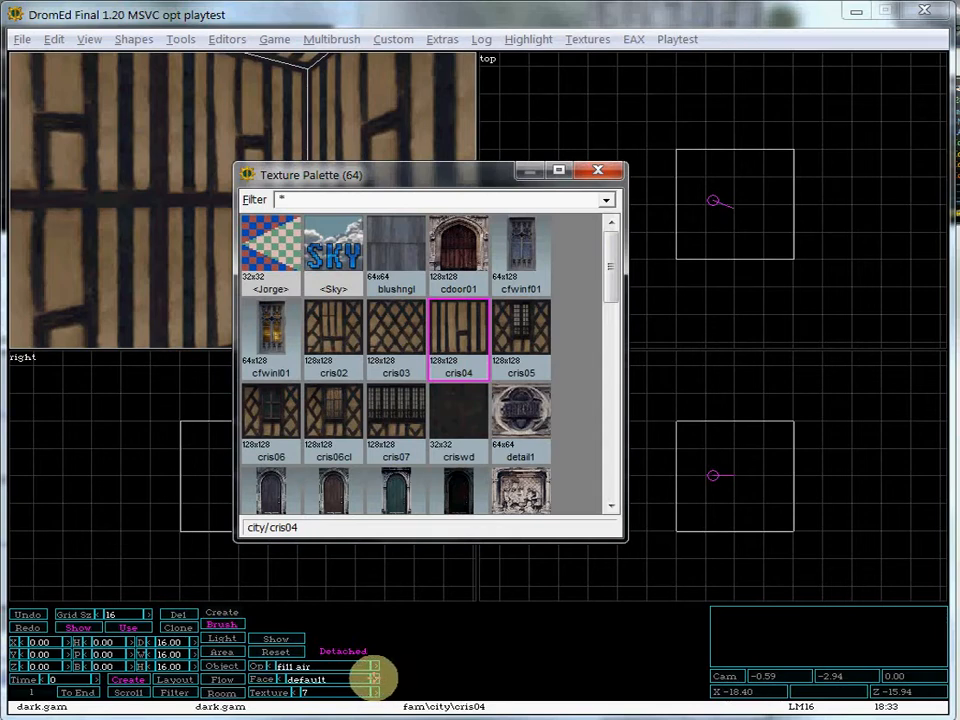
Step through the room brush's face selection to north, and undo the cris04 assignment to the whole brush.
{"action": "left_click", "coordinate": [374, 679]}
{"action": "left_click", "coordinate": [374, 679]}
{"action": "left_click", "coordinate": [374, 679]}
{"action": "left_click", "coordinate": [374, 679]}
{"action": "left_click", "coordinate": [374, 679]}
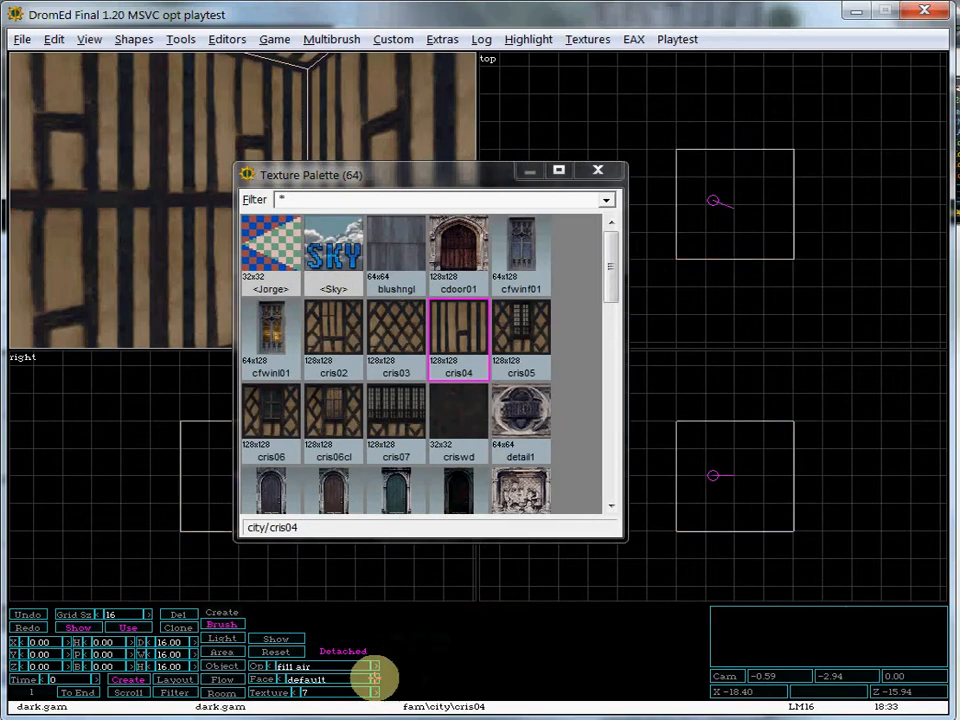
{"action": "left_click", "coordinate": [374, 679]}
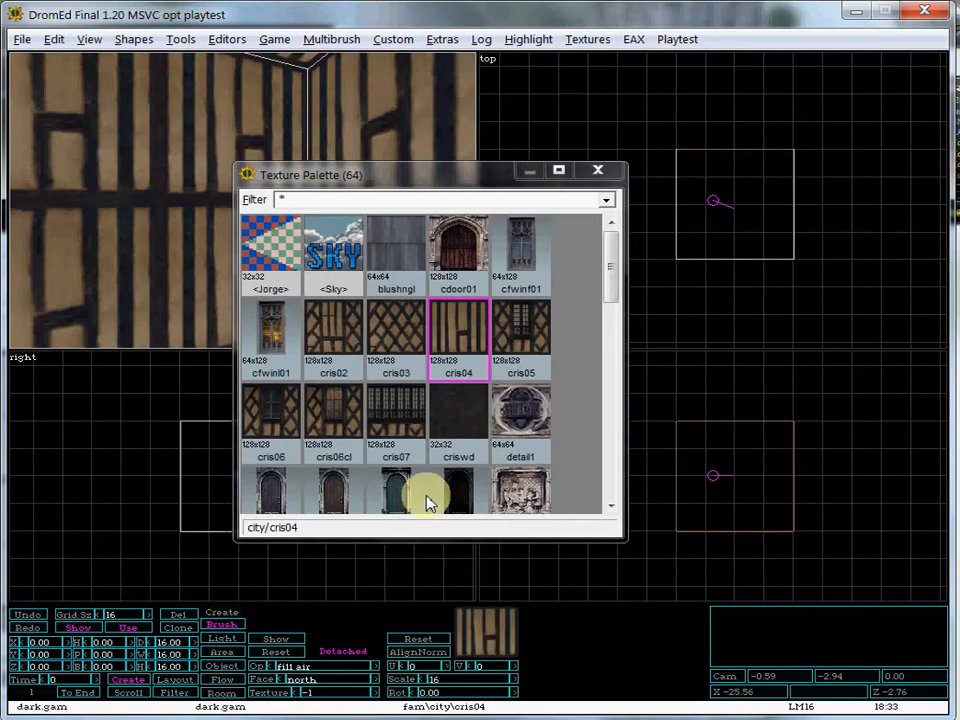
{"action": "left_click", "coordinate": [54, 41]}
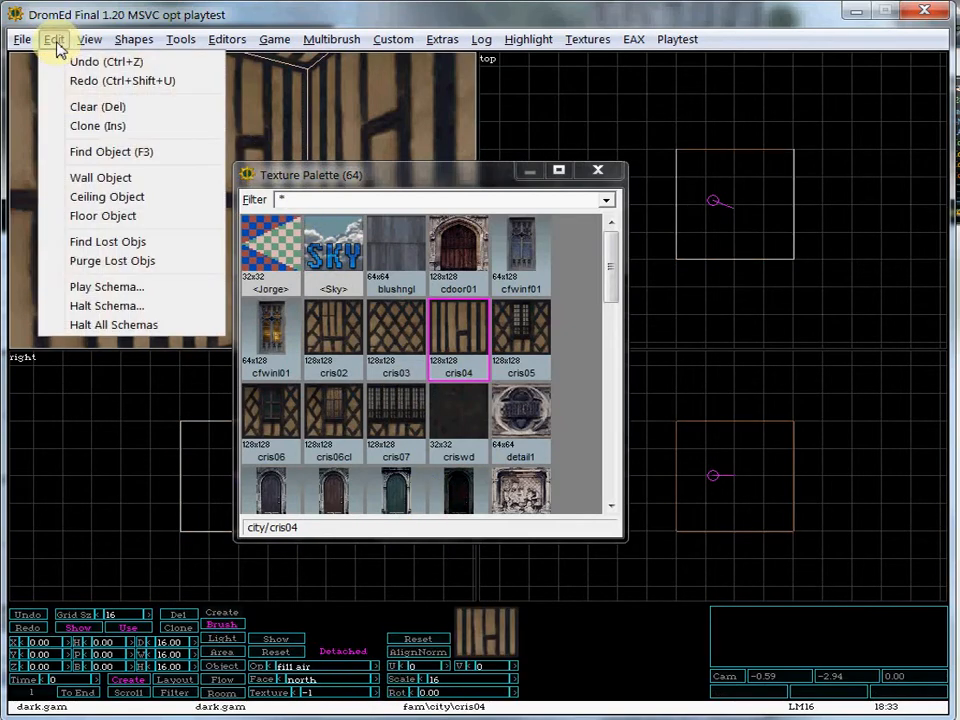
{"action": "left_click", "coordinate": [62, 61]}
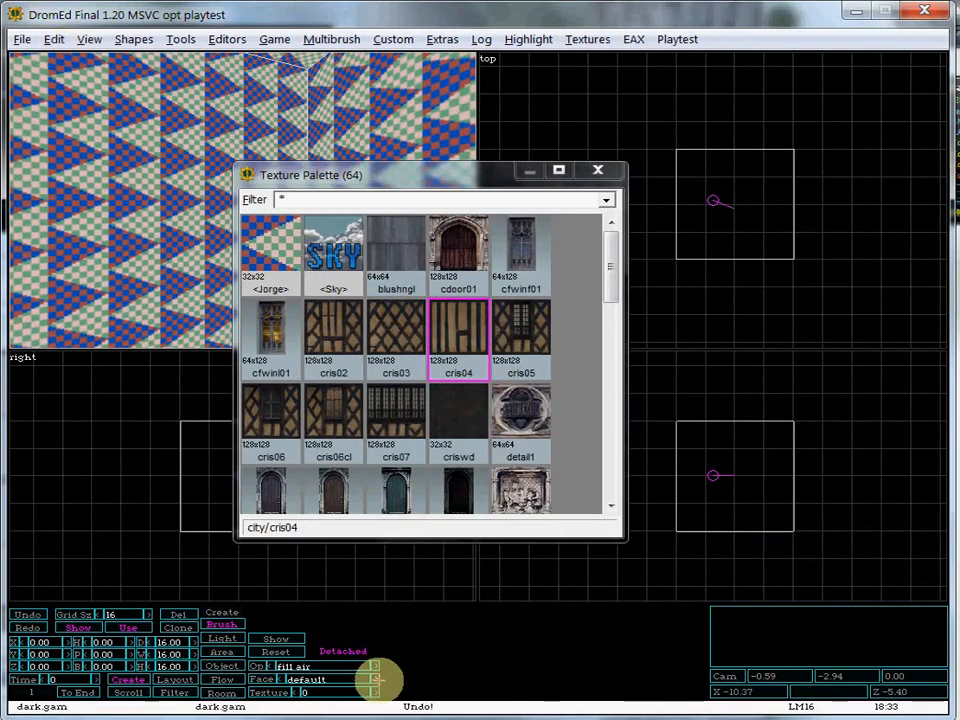
Apply the cris04 texture to the room's north face only, and turn the camera to examine that wall.
{"action": "left_click", "coordinate": [374, 679]}
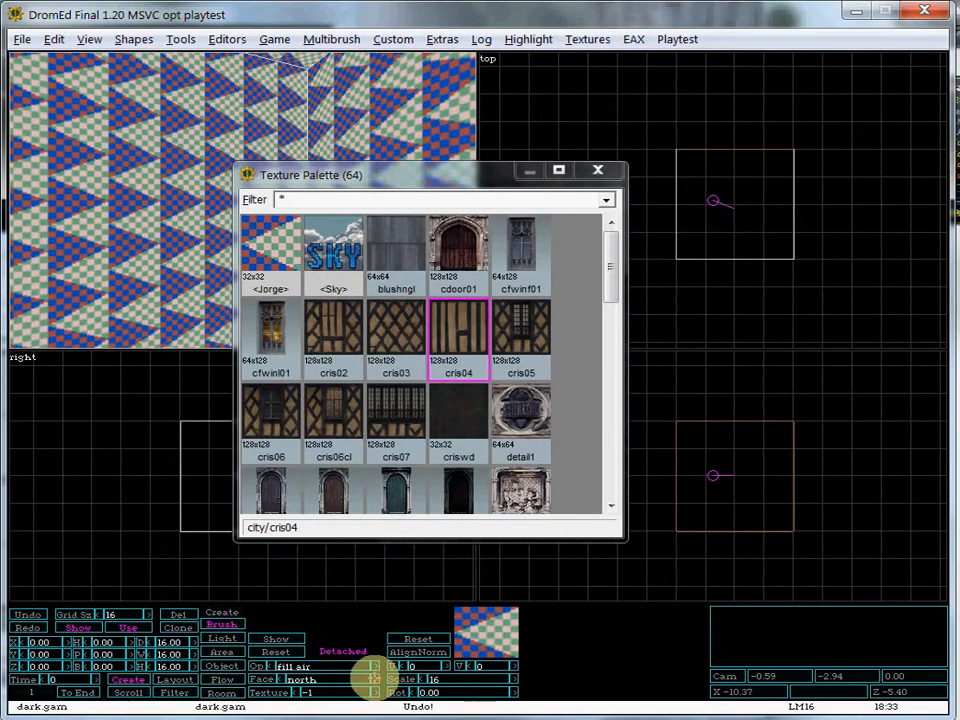
{"action": "left_click", "coordinate": [453, 337]}
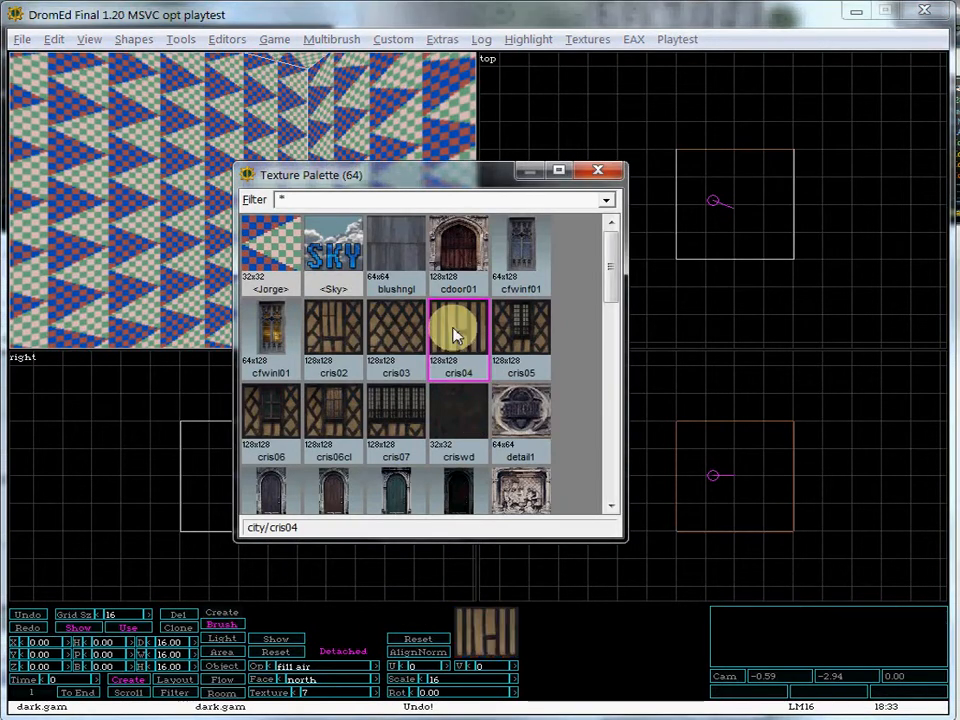
{"action": "left_click_drag", "start_coordinate": [366, 172], "coordinate": [488, 234]}
{"action": "left_click", "coordinate": [339, 22]}
{"action": "key", "text": "d"}
{"action": "key", "text": "d"}
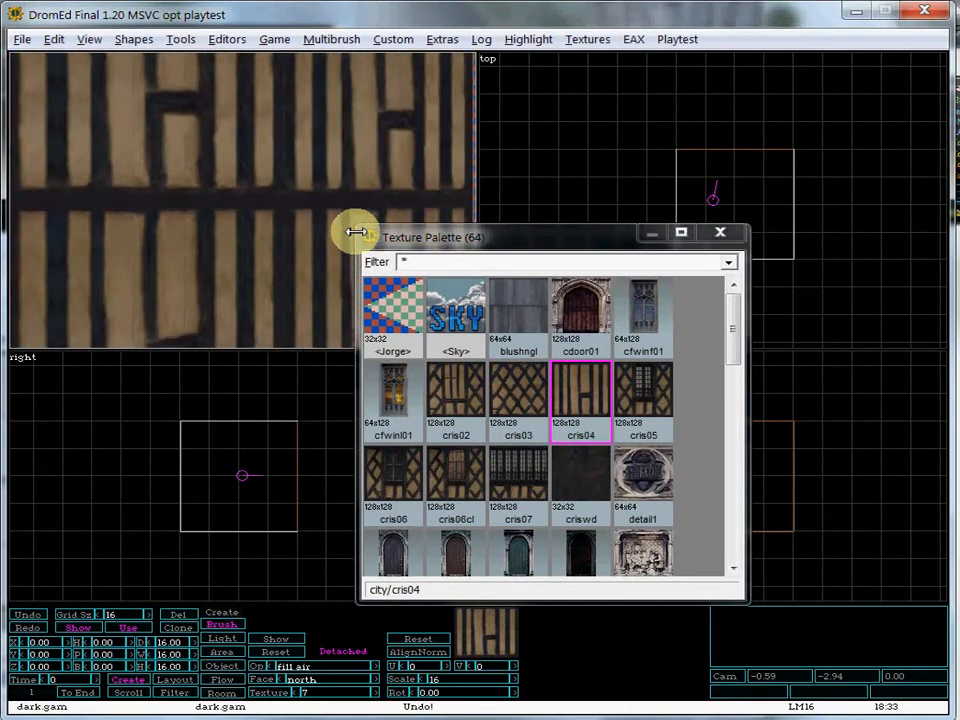
{"action": "key", "text": "d"}
{"action": "key", "text": "d"}
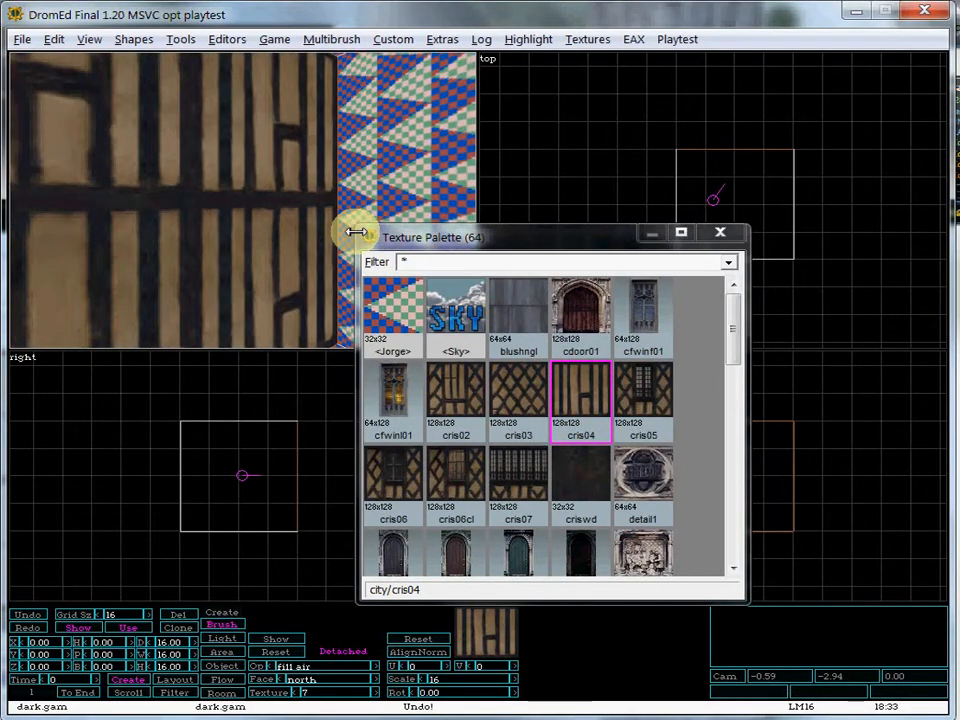
Undo the north face's texture change and assign cris04 to the north face again using the texture's assign command.
{"action": "left_click", "coordinate": [52, 39]}
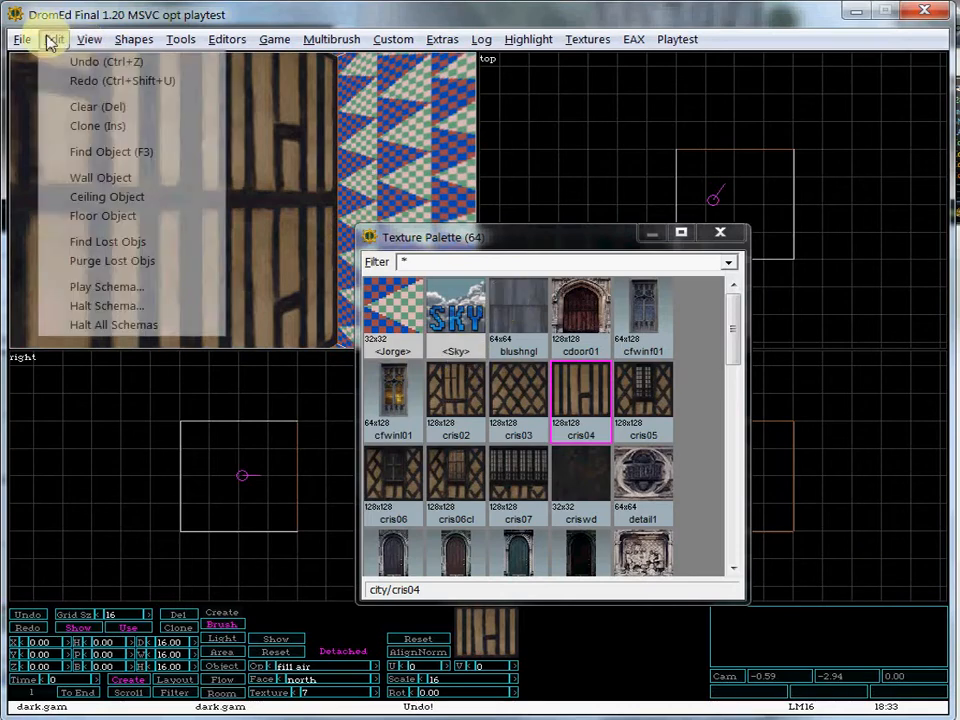
{"action": "left_click", "coordinate": [100, 61]}
{"action": "right_click", "coordinate": [573, 392]}
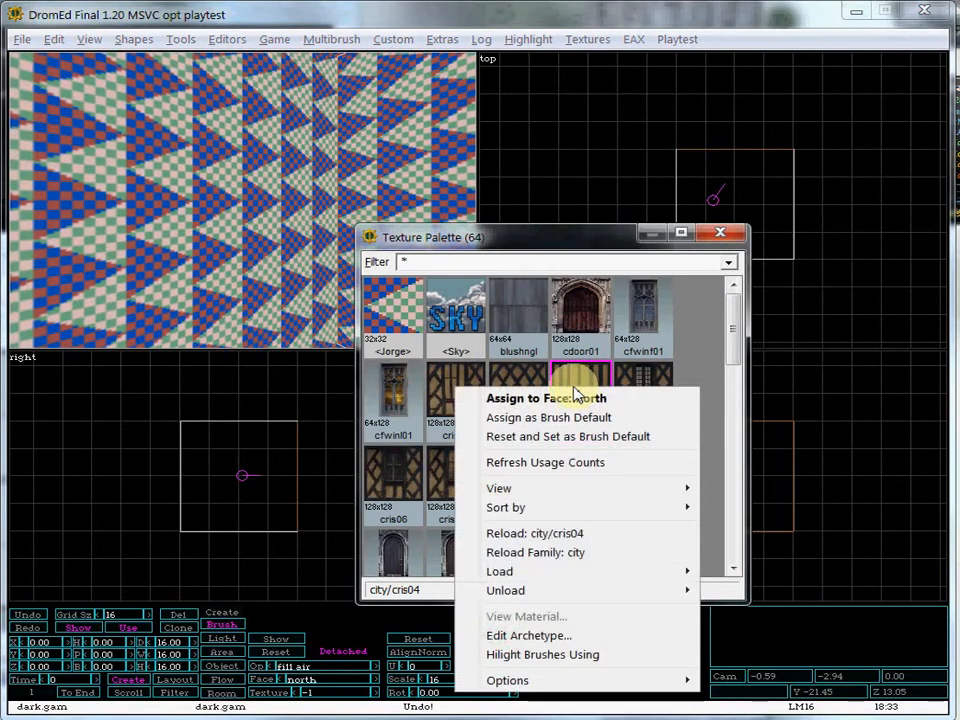
{"action": "left_click", "coordinate": [577, 398]}
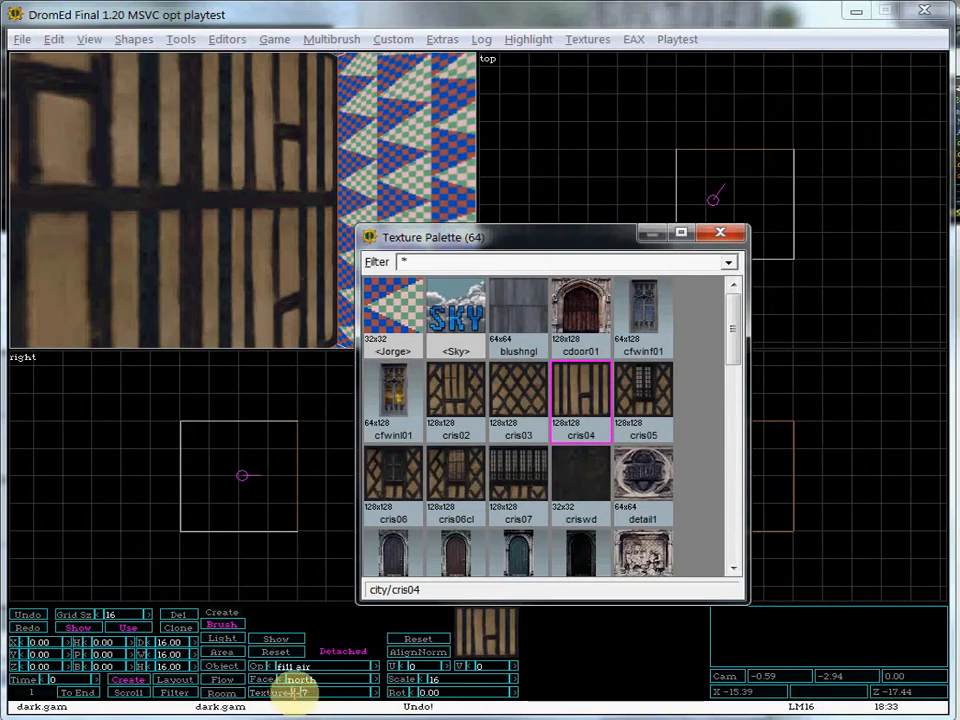
Step the north face's texture number down one texture at a time to 0, the Jorge texture.
{"action": "left_click", "coordinate": [294, 692]}
{"action": "left_click", "coordinate": [294, 692]}
{"action": "left_click", "coordinate": [294, 692]}
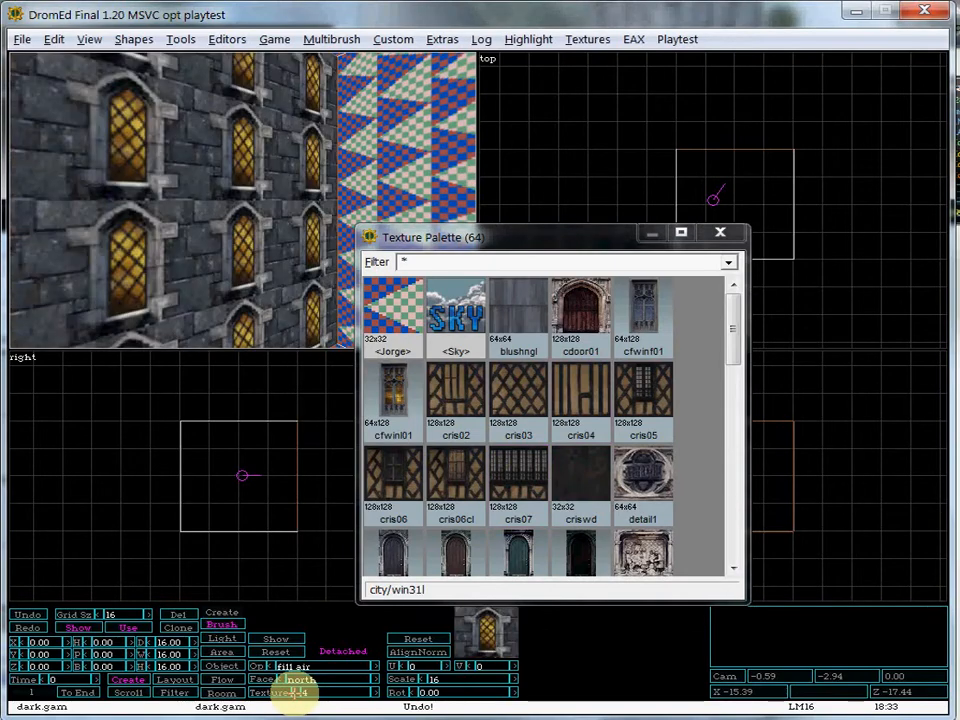
{"action": "left_click", "coordinate": [294, 692]}
{"action": "left_click", "coordinate": [294, 692]}
{"action": "left_click", "coordinate": [294, 692]}
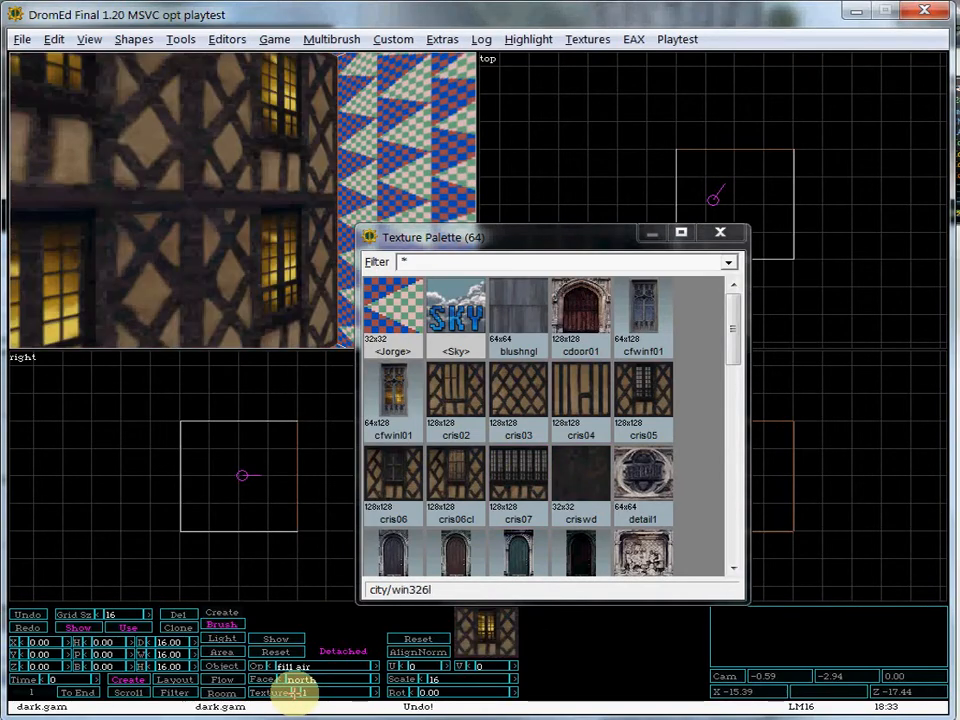
{"action": "left_click", "coordinate": [294, 692]}
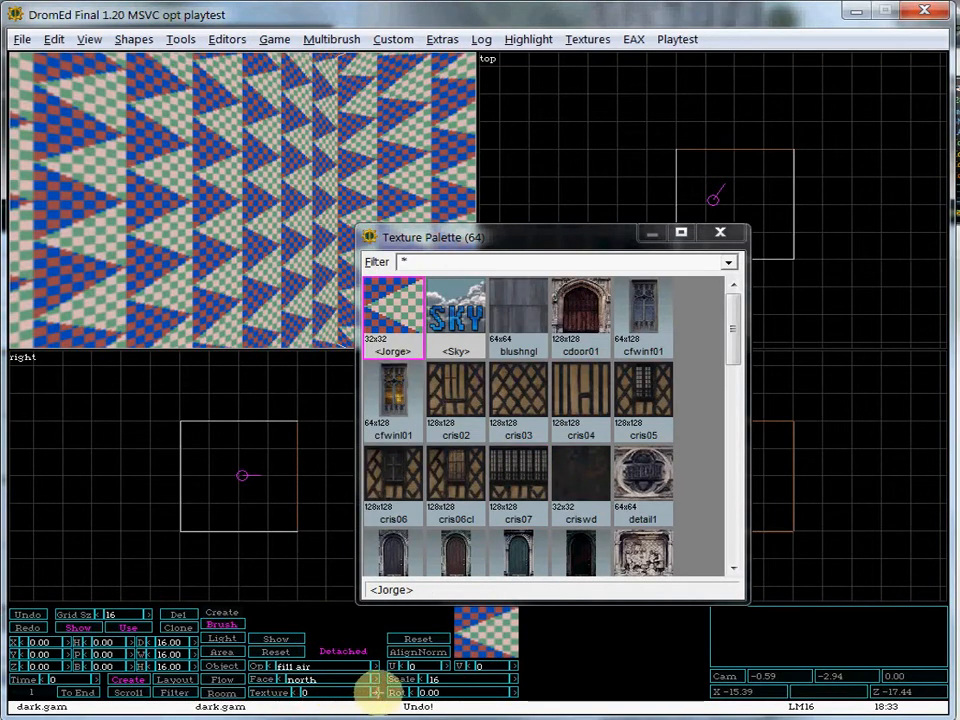
Step the north face's texture number up one texture at a time to 9, the detail1 texture, and dismiss the texture palette.
{"action": "left_click", "coordinate": [375, 692]}
{"action": "left_click", "coordinate": [375, 692]}
{"action": "left_click", "coordinate": [375, 692]}
{"action": "left_click", "coordinate": [375, 692]}
{"action": "left_click", "coordinate": [375, 692]}
{"action": "left_click", "coordinate": [375, 692]}
{"action": "left_click", "coordinate": [375, 692]}
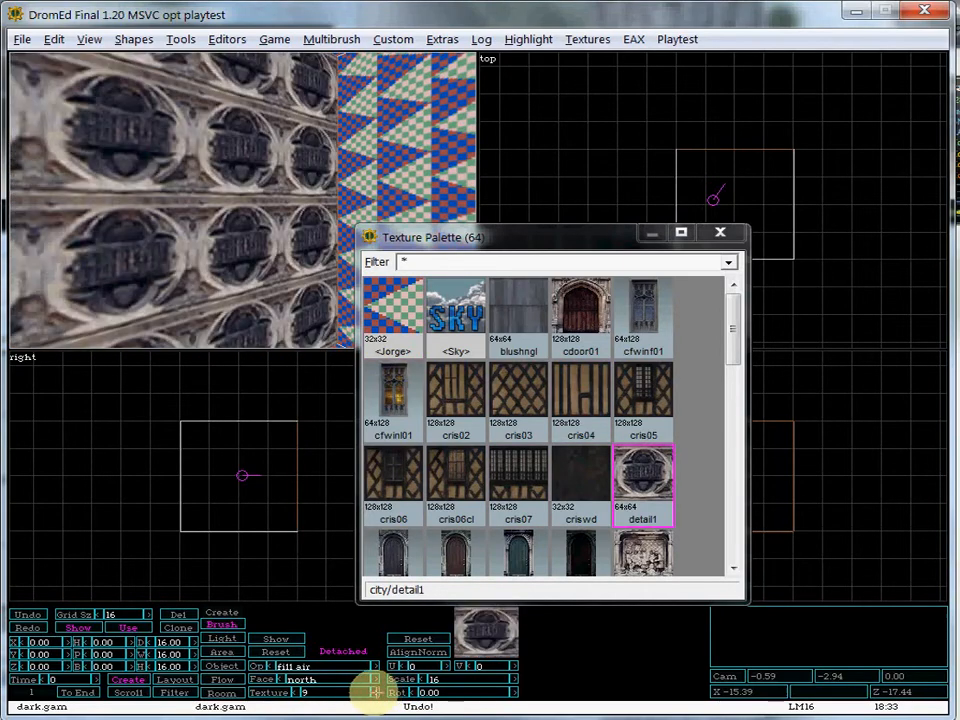
{"action": "left_click", "coordinate": [719, 232]}
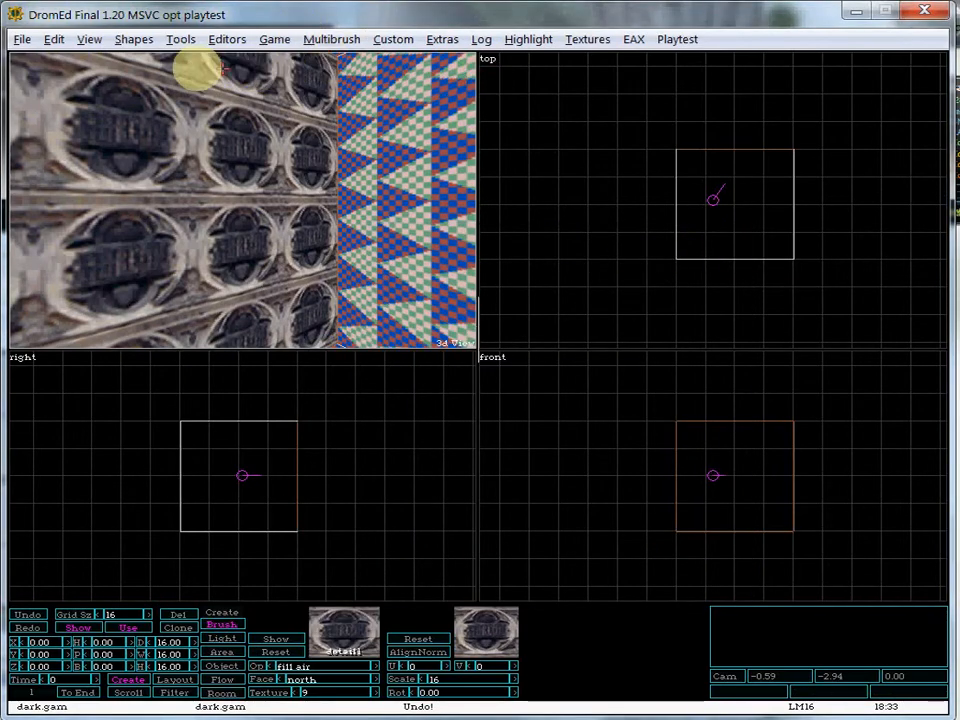
Reopen the texture palette and assign cris04 to the room's north face.
{"action": "left_click", "coordinate": [225, 41]}
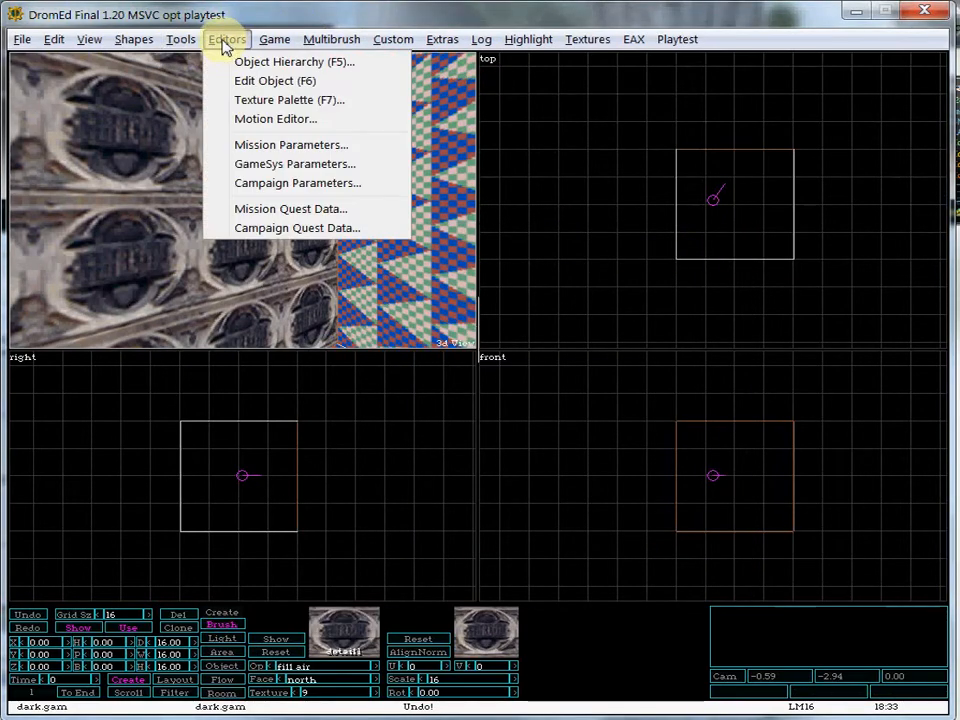
{"action": "left_click", "coordinate": [322, 101]}
{"action": "left_click", "coordinate": [582, 420]}
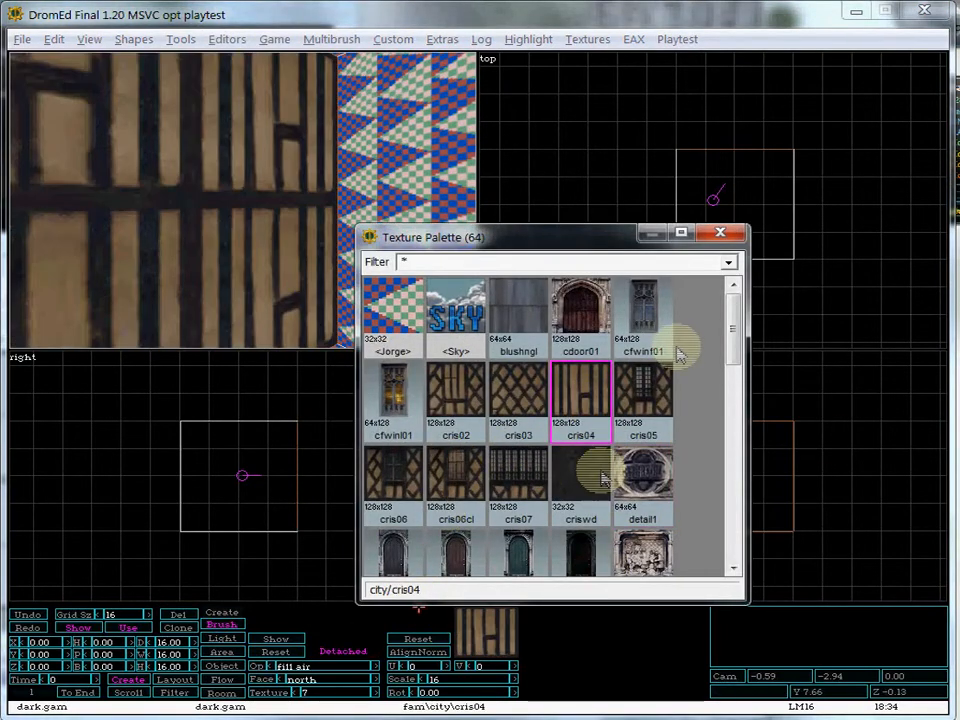
{"action": "left_click", "coordinate": [721, 233]}
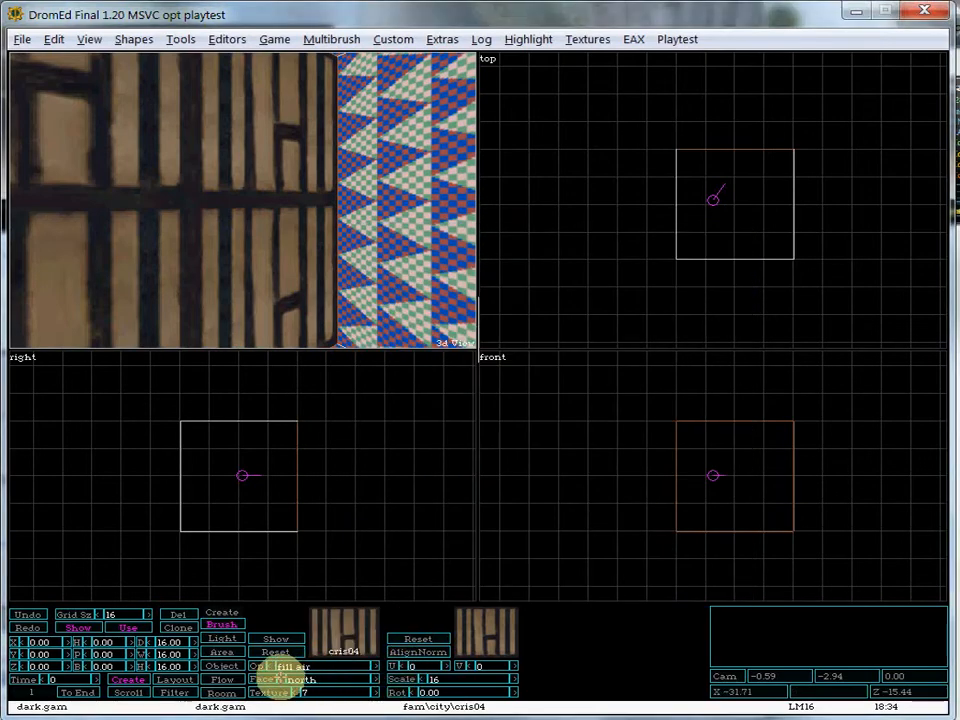
Set the face selection to default, apply cris04 to the whole room brush, and turn the camera to check its walls.
{"action": "left_click", "coordinate": [281, 678]}
{"action": "left_click", "coordinate": [281, 678]}
{"action": "left_click", "coordinate": [374, 678]}
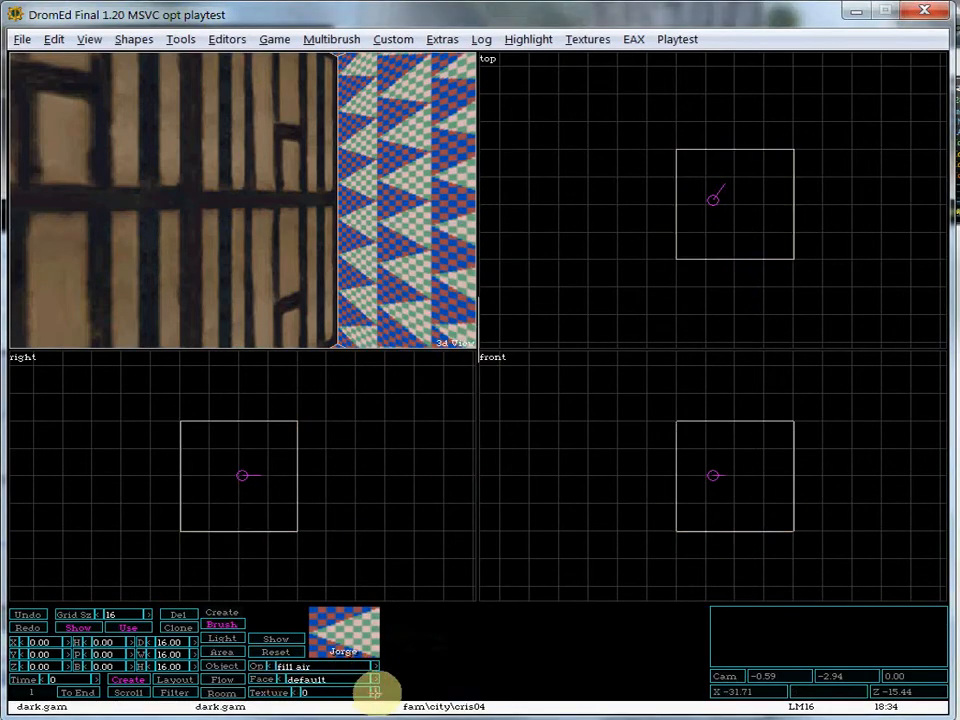
{"action": "left_click", "coordinate": [360, 630]}
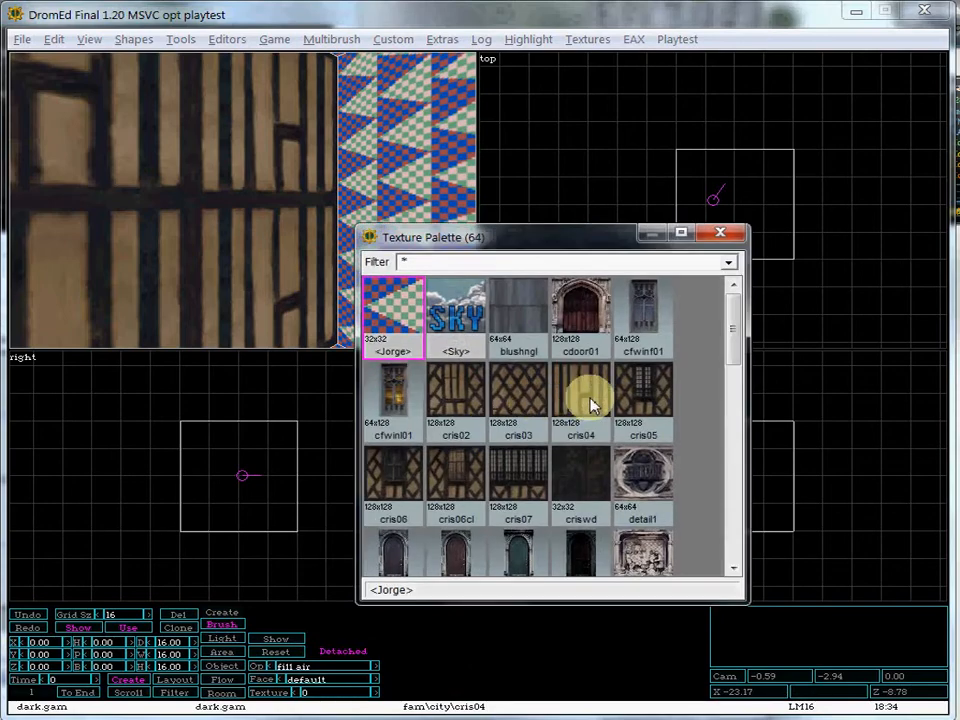
{"action": "right_click", "coordinate": [589, 392]}
{"action": "left_click", "coordinate": [600, 428]}
{"action": "left_click", "coordinate": [720, 234]}
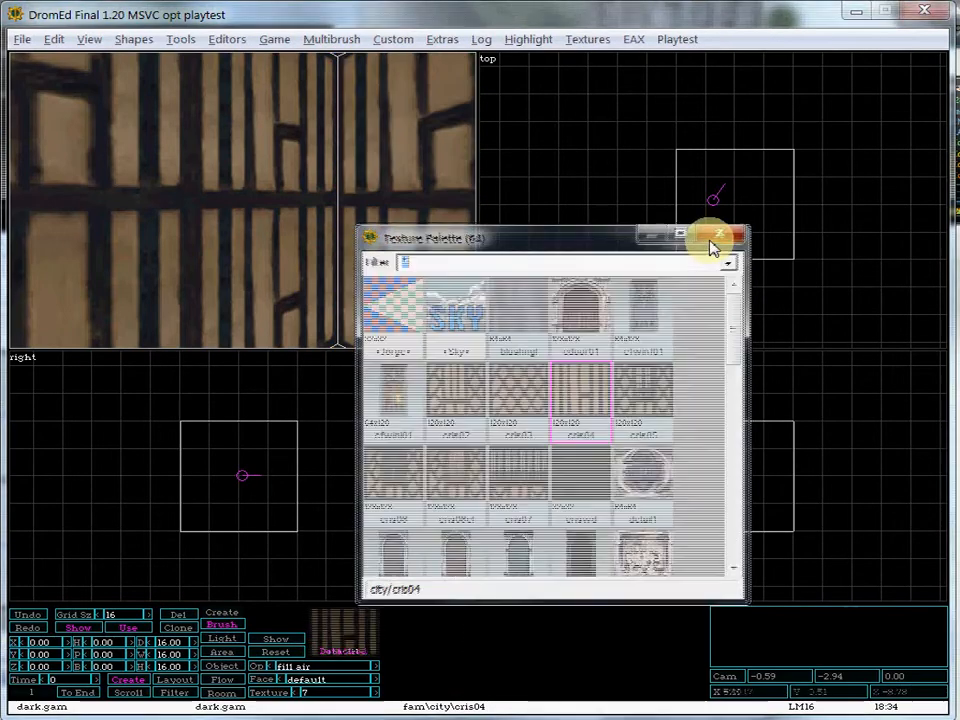
{"action": "left_click_drag", "start_coordinate": [256, 287], "coordinate": [246, 268]}
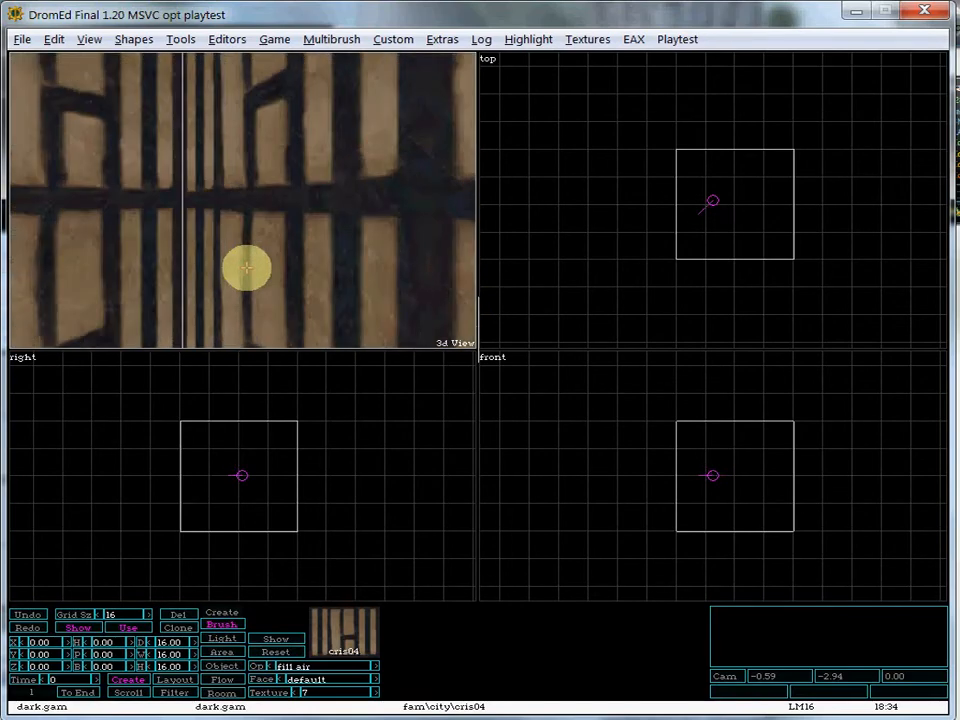
{"action": "left_click_drag", "start_coordinate": [246, 268], "coordinate": [246, 268]}
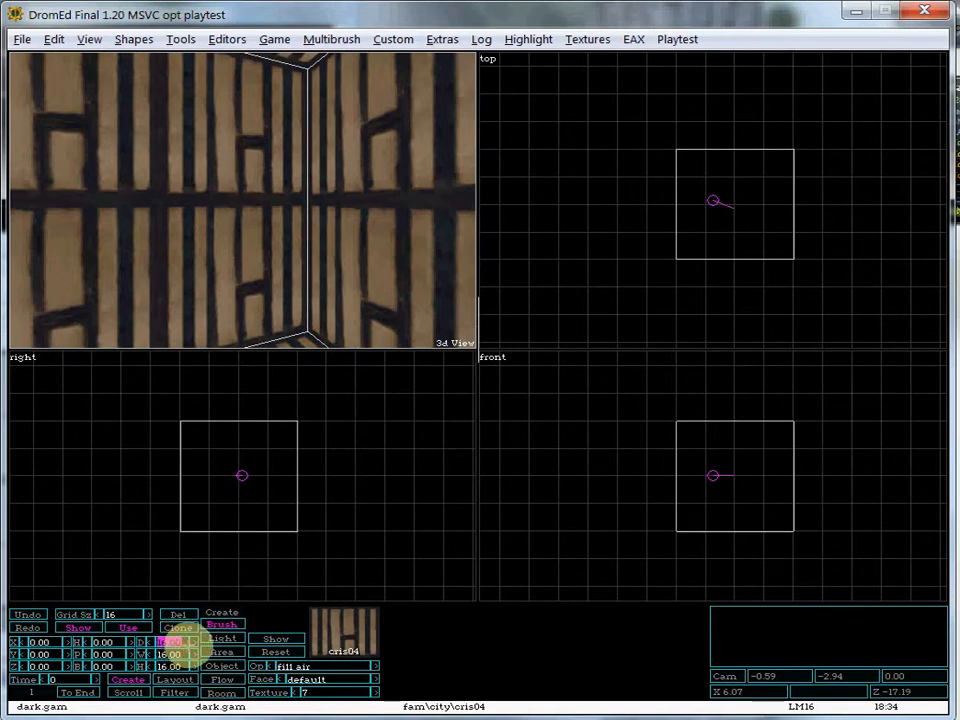
Set the room brush's depth and width to 25 each.
{"action": "left_click", "coordinate": [192, 642]}
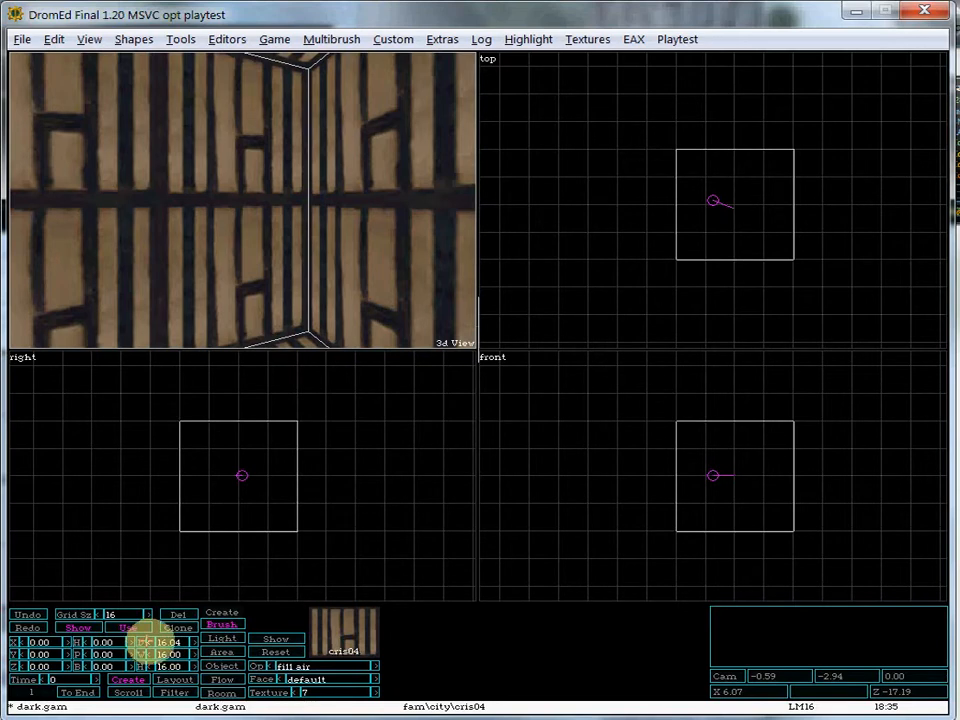
{"action": "left_click", "coordinate": [170, 642]}
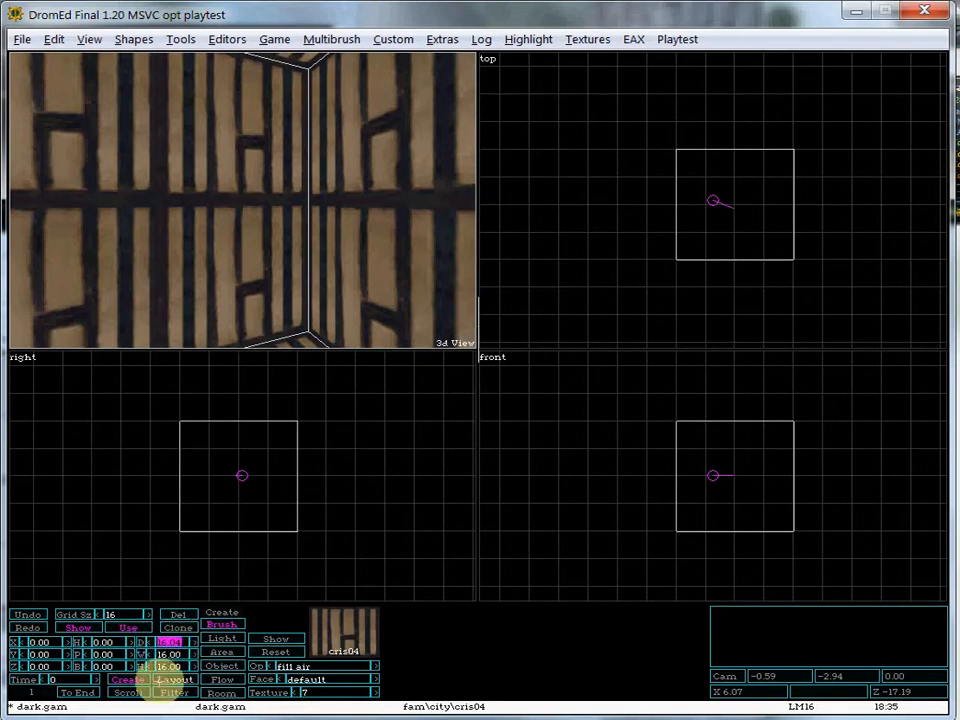
{"action": "type", "text": "25"}
{"action": "key", "text": "Return"}
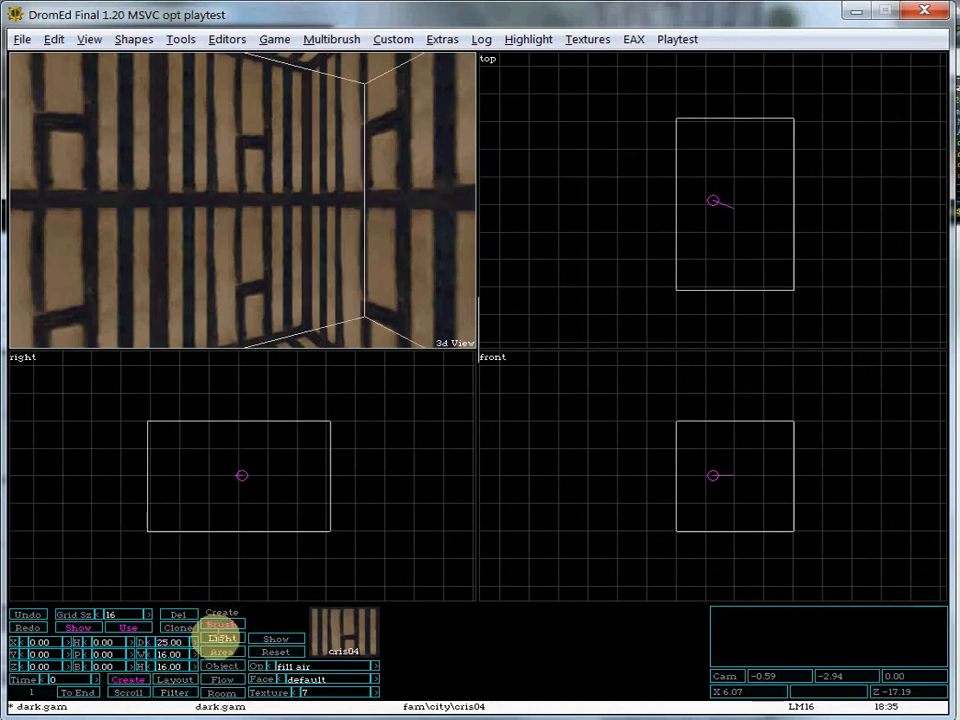
{"action": "left_click", "coordinate": [172, 654]}
{"action": "key", "text": "Return"}
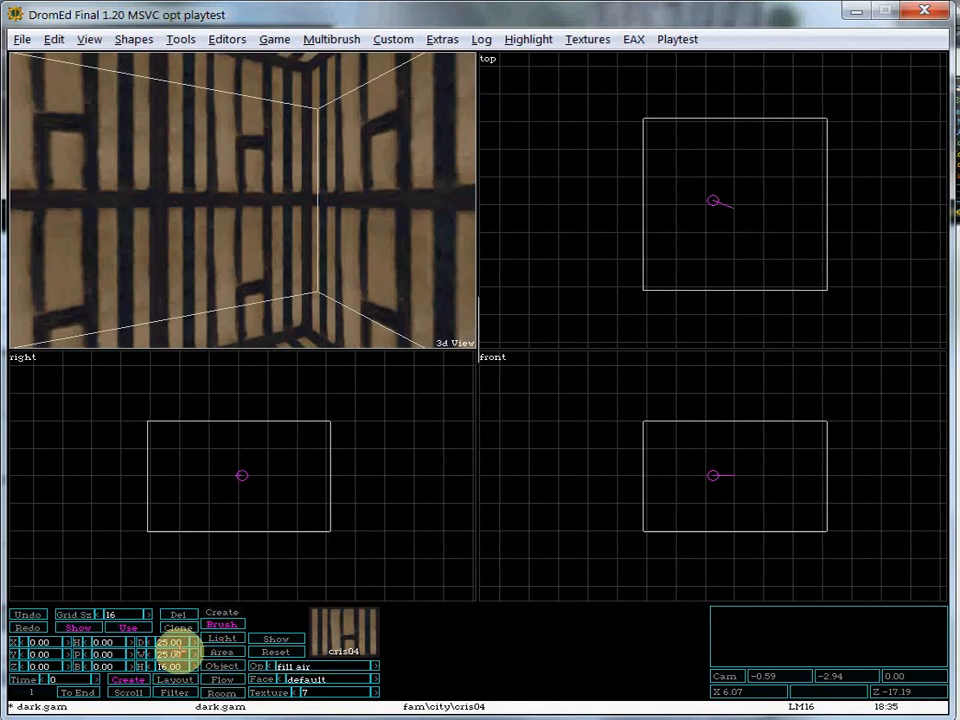
Turn and tilt the camera inside the resized room to examine how its brush outline lines up with the rendered walls.
{"action": "key", "text": "v"}
{"action": "key", "text": "v"}
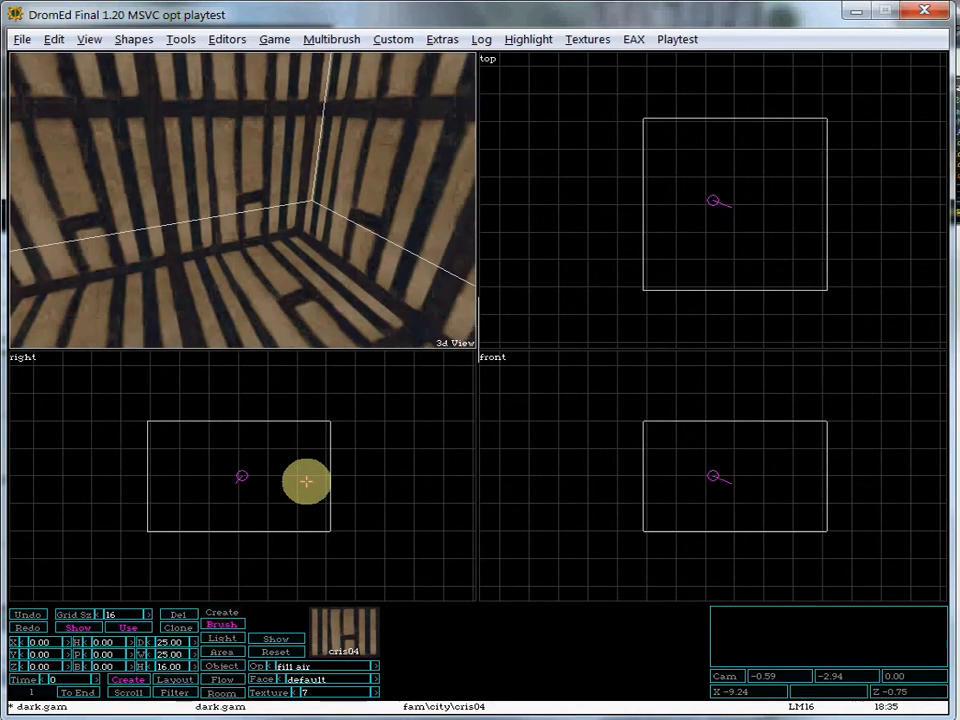
{"action": "key", "text": "f"}
{"action": "right_click", "coordinate": [242, 174]}
{"action": "left_click", "coordinate": [252, 207]}
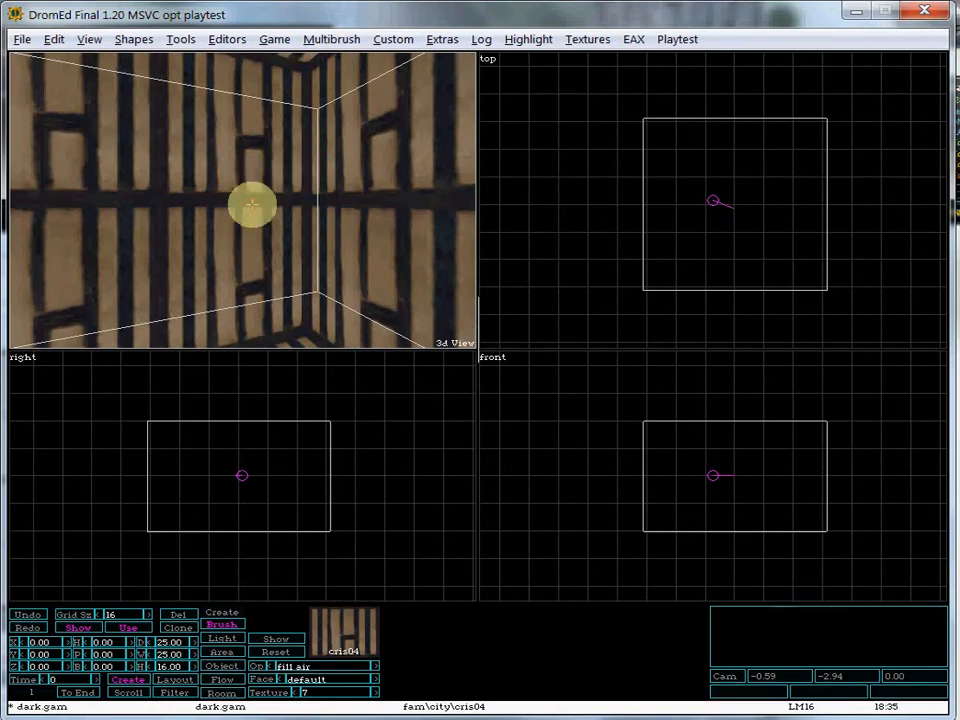
{"action": "key", "text": "d"}
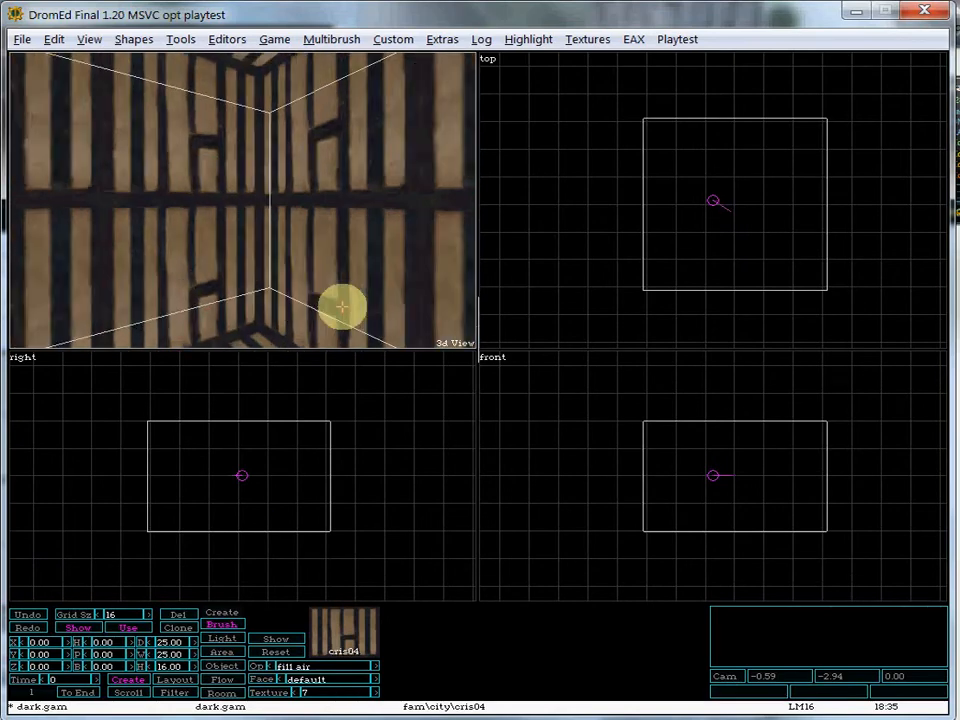
{"action": "key", "text": "r"}
{"action": "key", "text": "r"}
{"action": "key", "text": "f"}
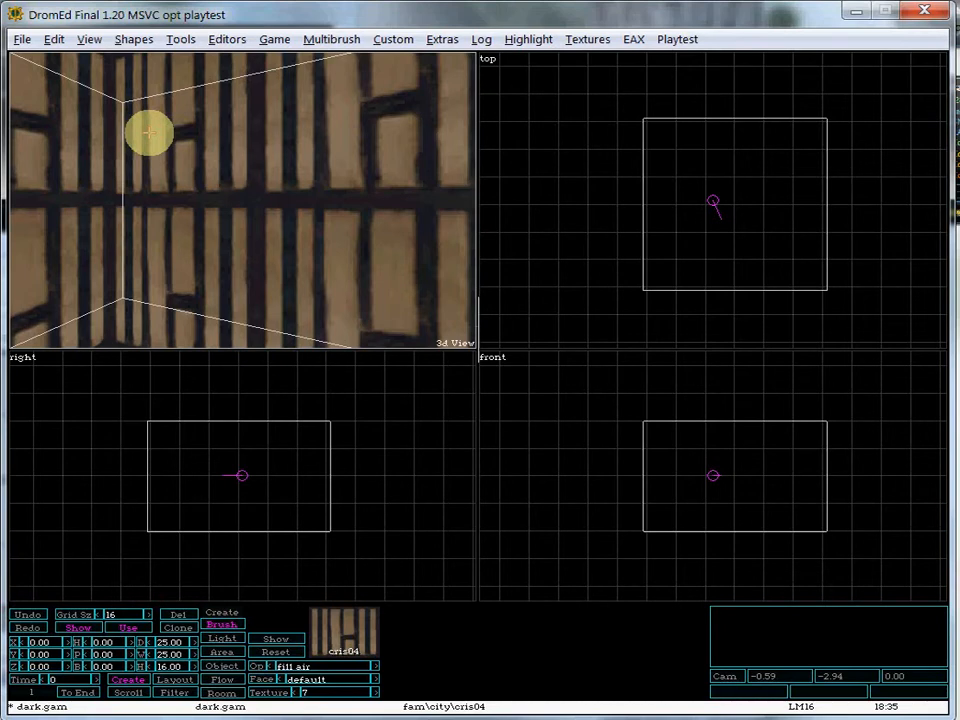
Portalise the level and move the camera around the enlarged room to examine its walls, floor and ceiling.
{"action": "left_click", "coordinate": [180, 40]}
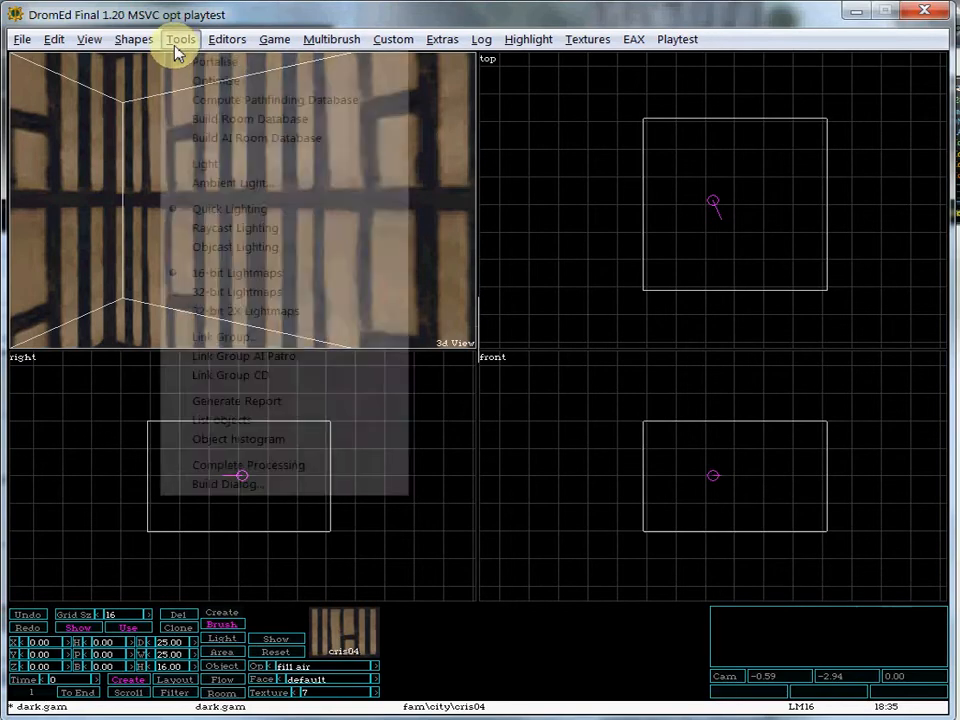
{"action": "left_click", "coordinate": [196, 63]}
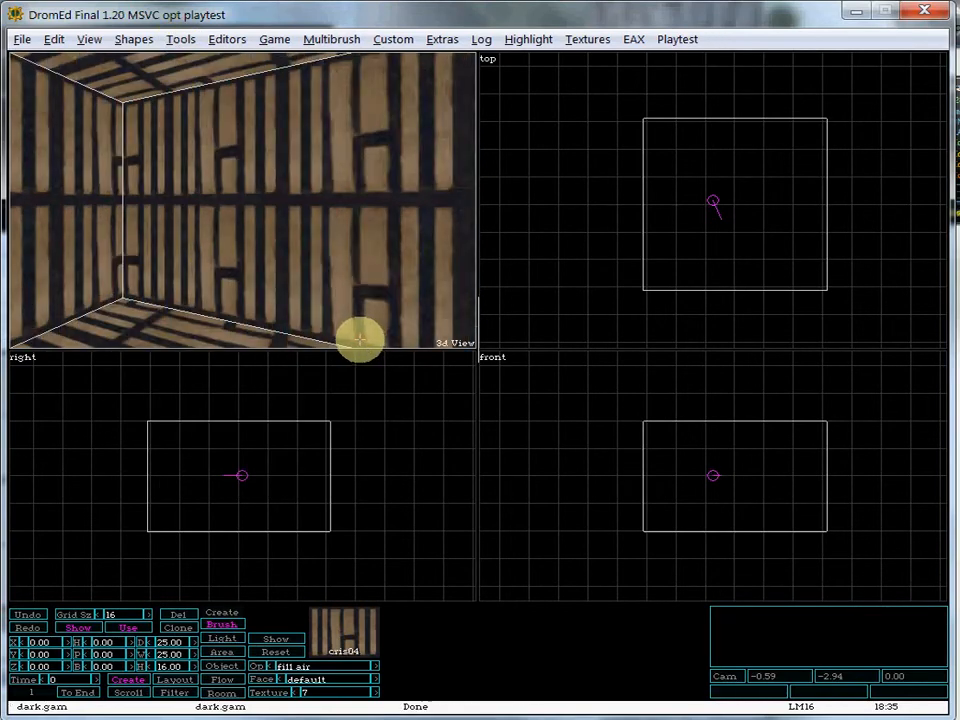
{"action": "key", "text": "d"}
{"action": "key", "text": "d"}
{"action": "key", "text": "d"}
{"action": "key", "text": "w"}
{"action": "key", "text": "d"}
{"action": "key", "text": "a"}
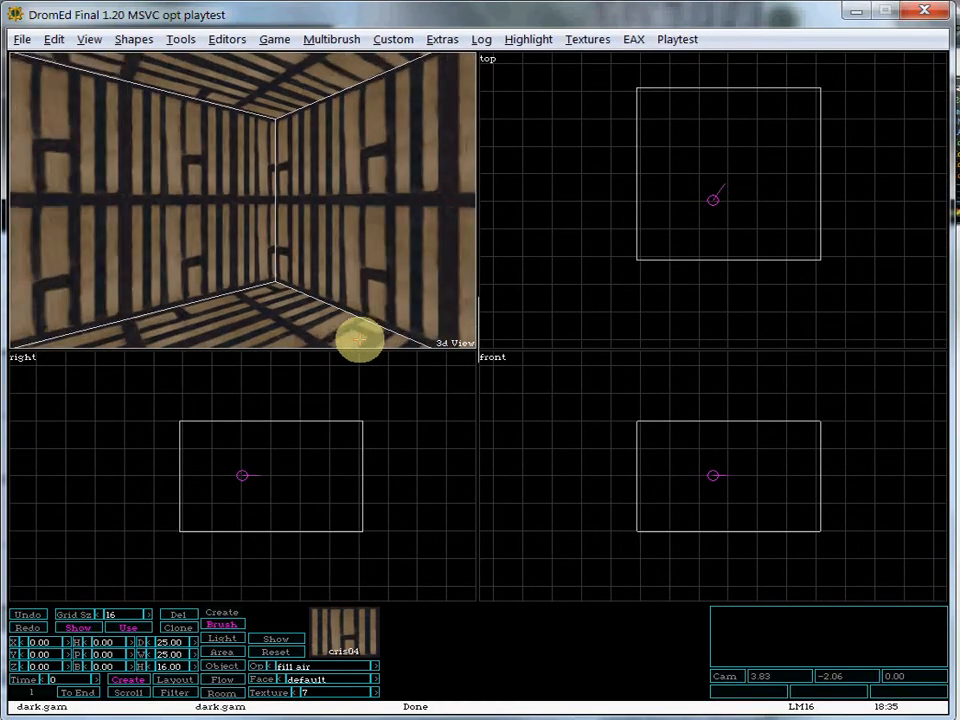
{"action": "key", "text": "d"}
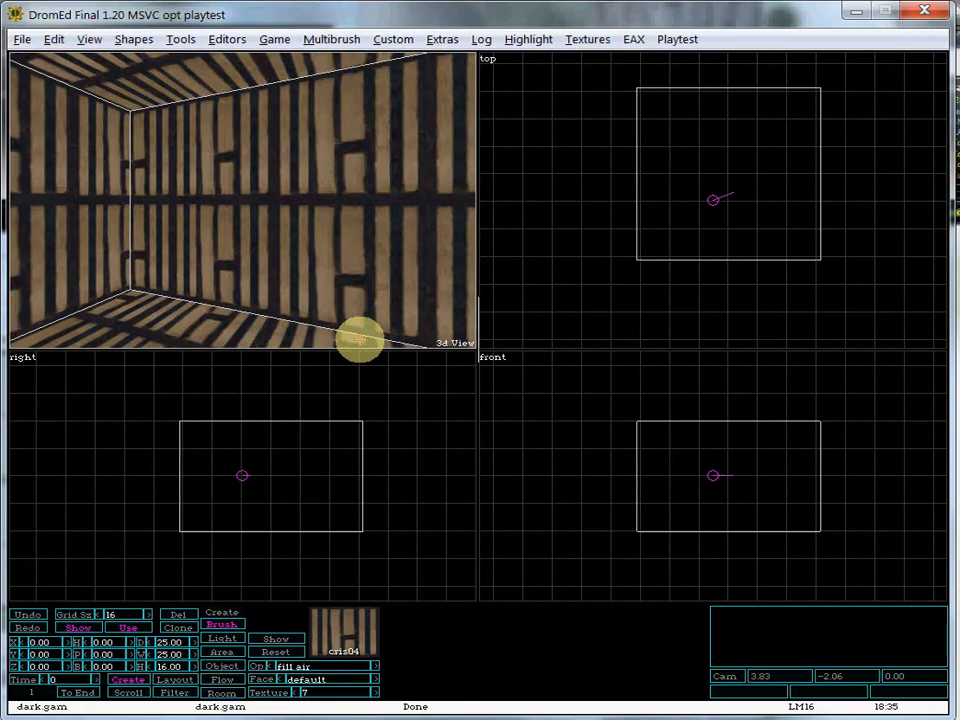
{"action": "key", "text": "w"}
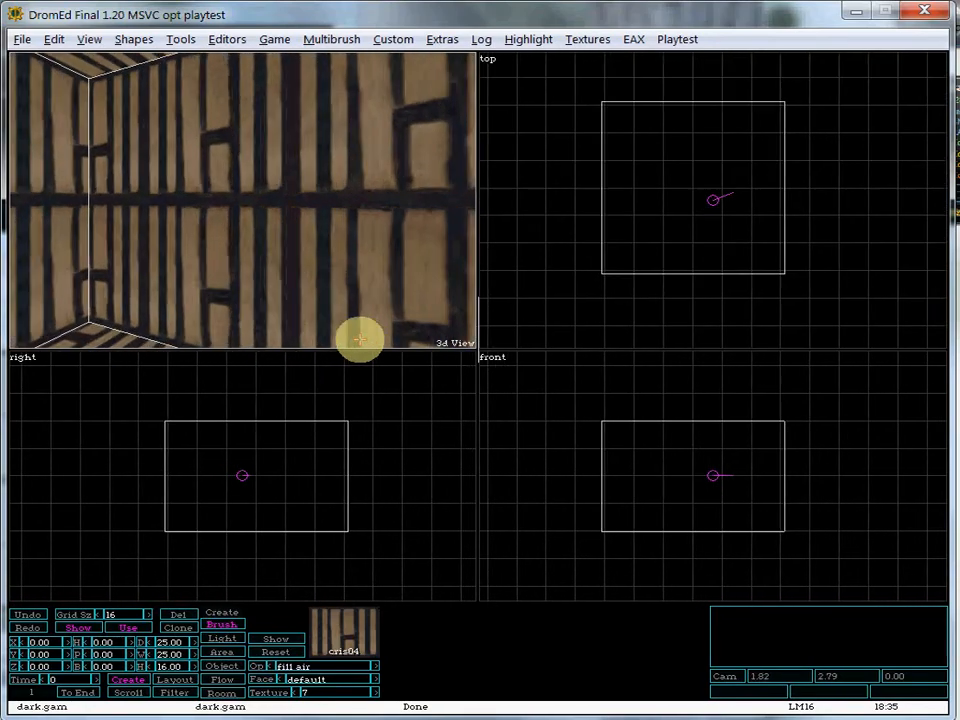
{"action": "key", "text": "d"}
{"action": "key", "text": "a"}
{"action": "key", "text": "d"}
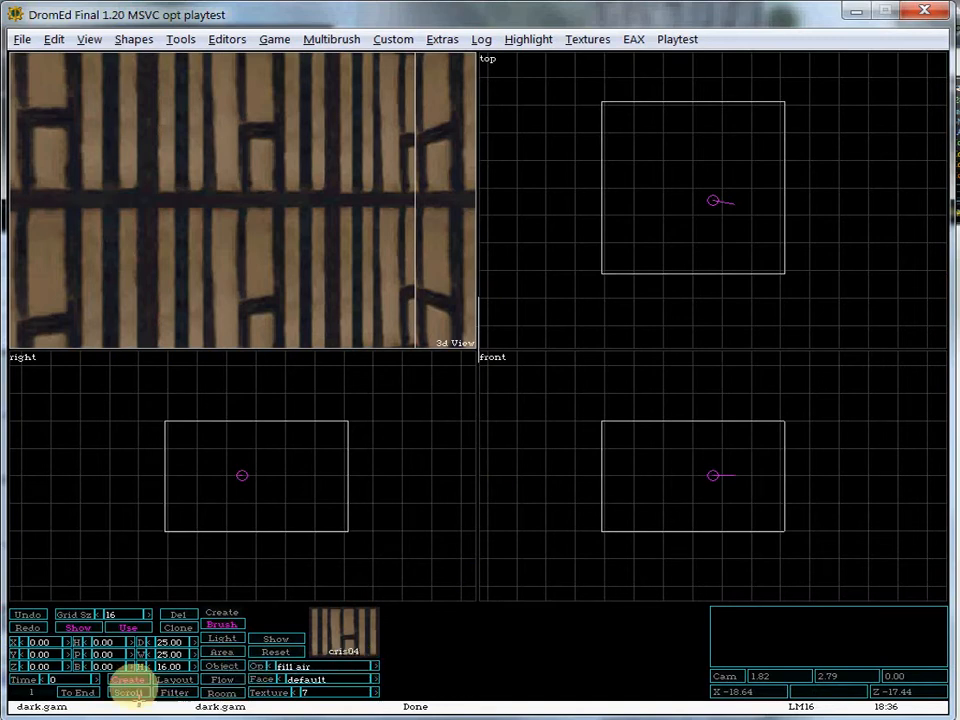
Draw a second 16 by 16 fill air brush beside the room in the top view and move it to Y 20.46, against the room's edge.
{"action": "left_click", "coordinate": [128, 680]}
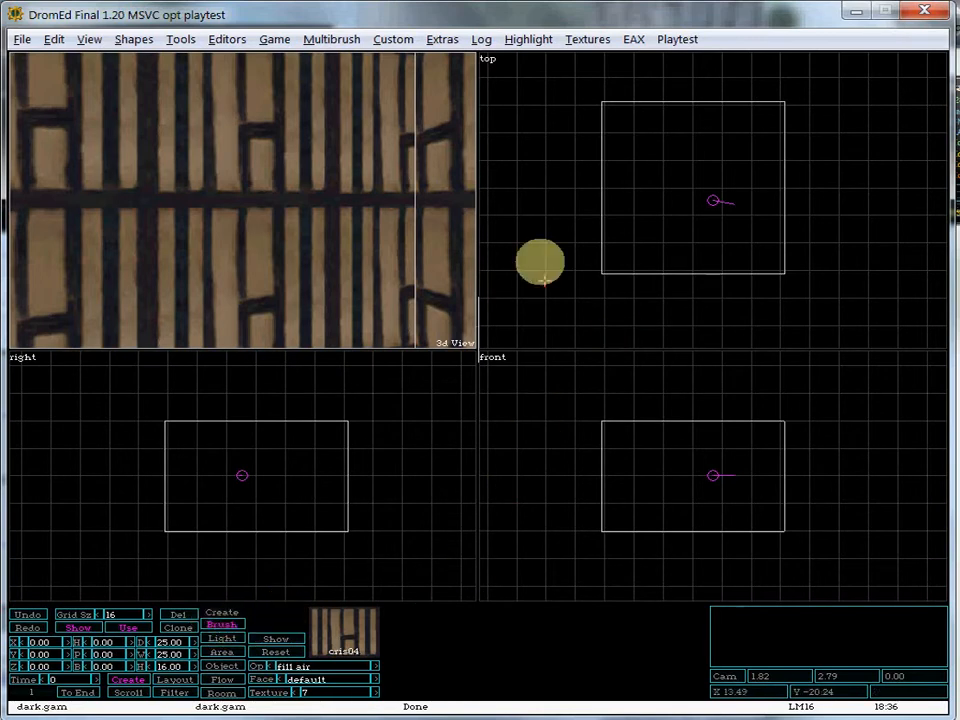
{"action": "mouse_move", "coordinate": [825, 130]}
{"action": "left_mouse_down"}
{"action": "mouse_move", "coordinate": [918, 280]}
{"action": "mouse_move", "coordinate": [921, 264]}
{"action": "left_mouse_up"}
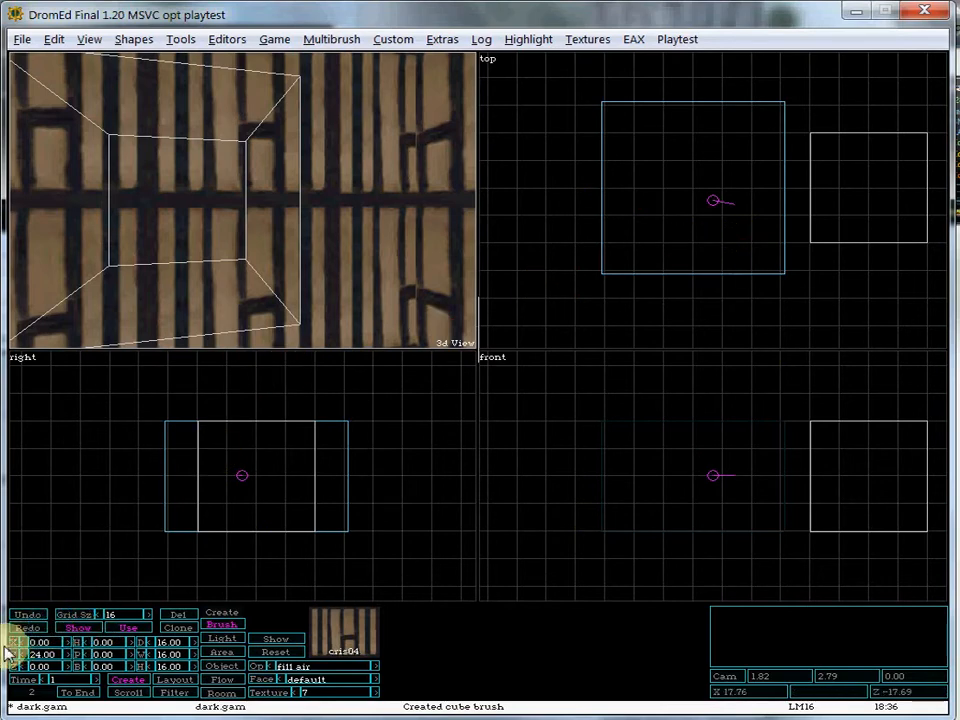
{"action": "mouse_move", "coordinate": [15, 655]}
{"action": "left_mouse_down"}
{"action": "mouse_move", "coordinate": [478, 383]}
{"action": "mouse_move", "coordinate": [68, 654]}
{"action": "left_mouse_up"}
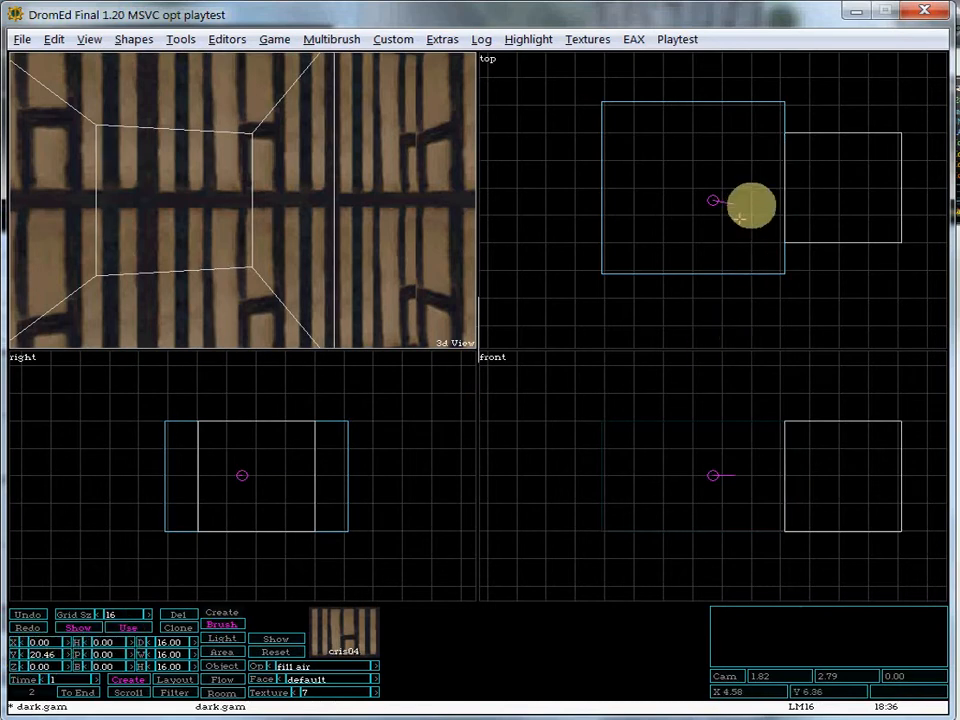
Examine the shared edge between the two brushes close up in the top view, moving the camera toward and away from it.
{"action": "right_click", "coordinate": [784, 183]}
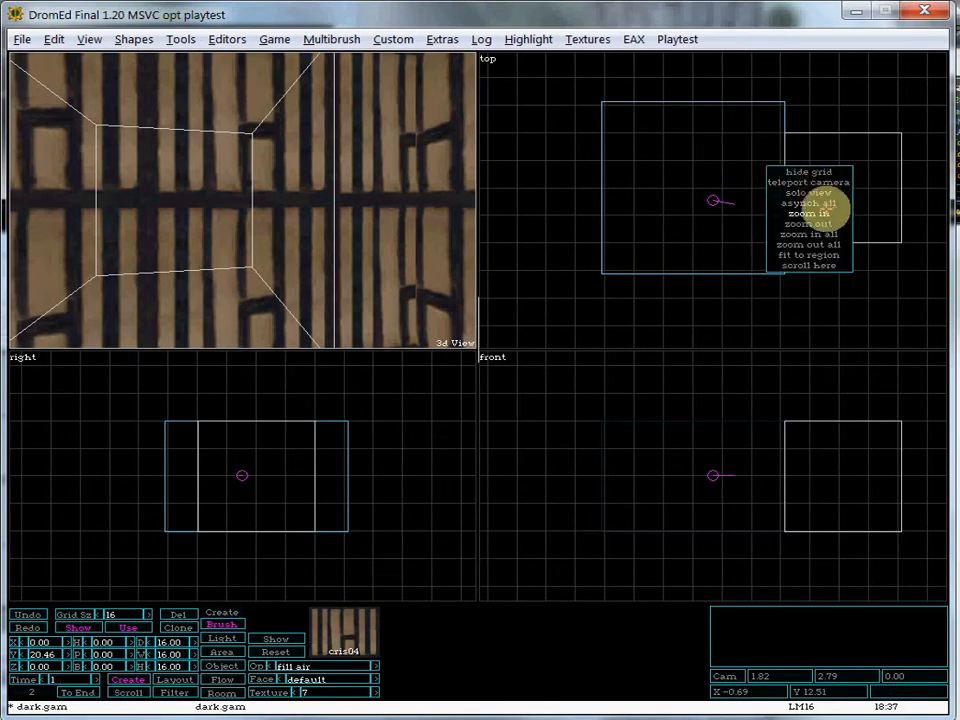
{"action": "left_click", "coordinate": [829, 212]}
{"action": "right_click", "coordinate": [722, 200]}
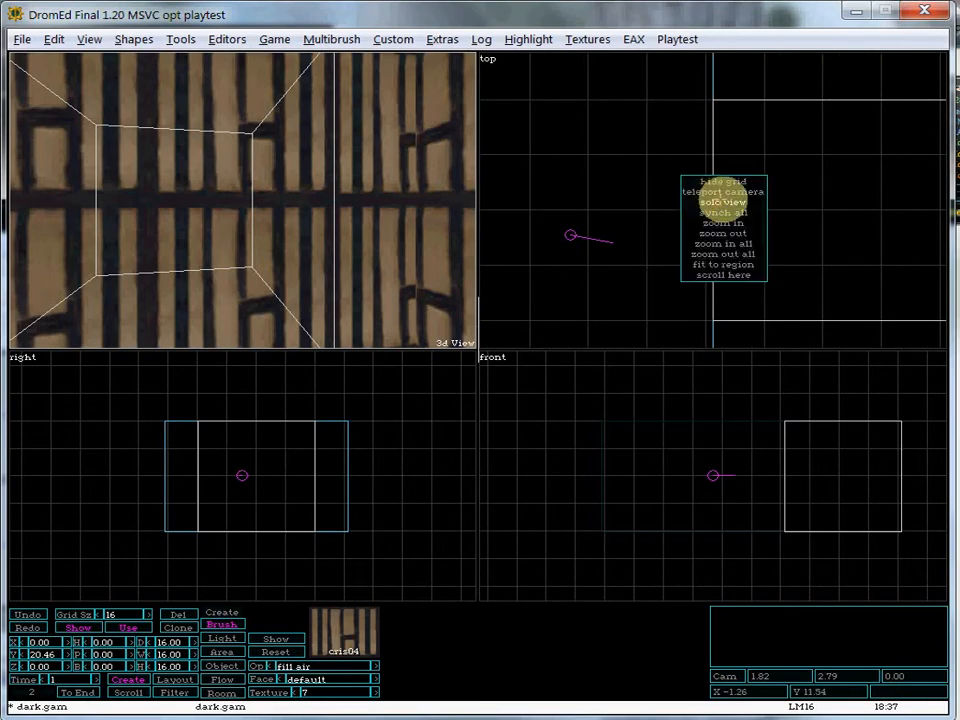
{"action": "left_click", "coordinate": [622, 215]}
{"action": "key", "text": "Up"}
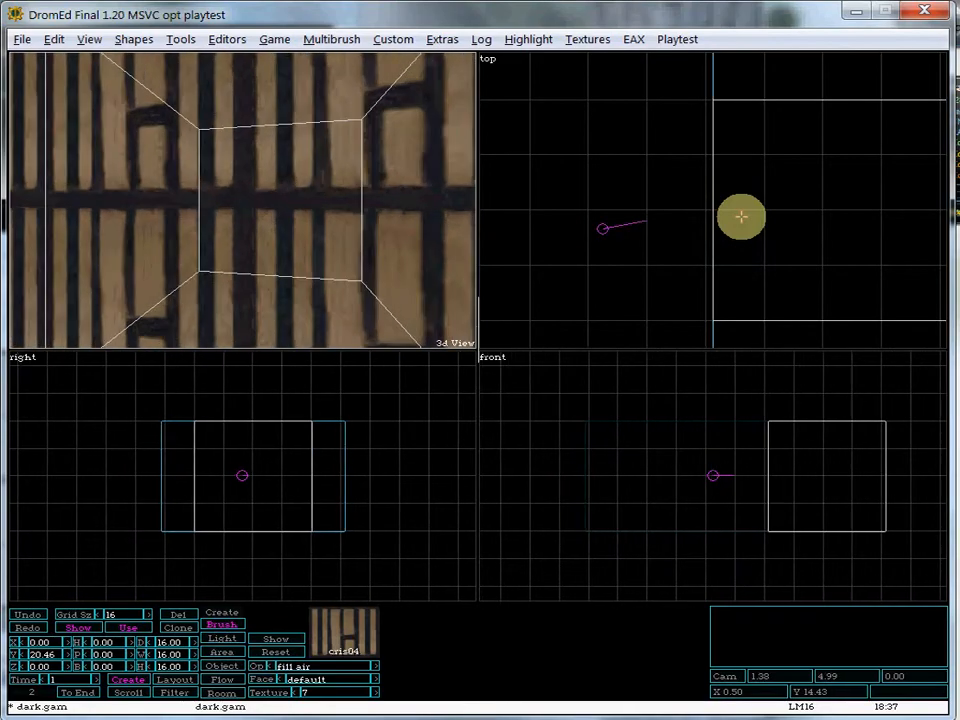
{"action": "key", "text": "Up"}
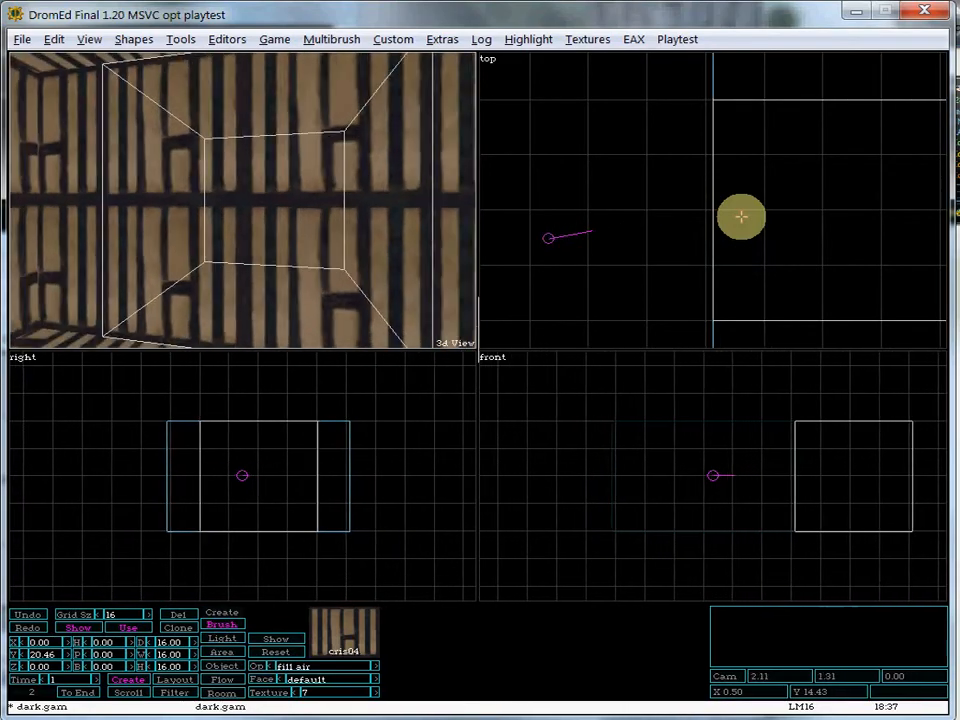
{"action": "key", "text": "Up"}
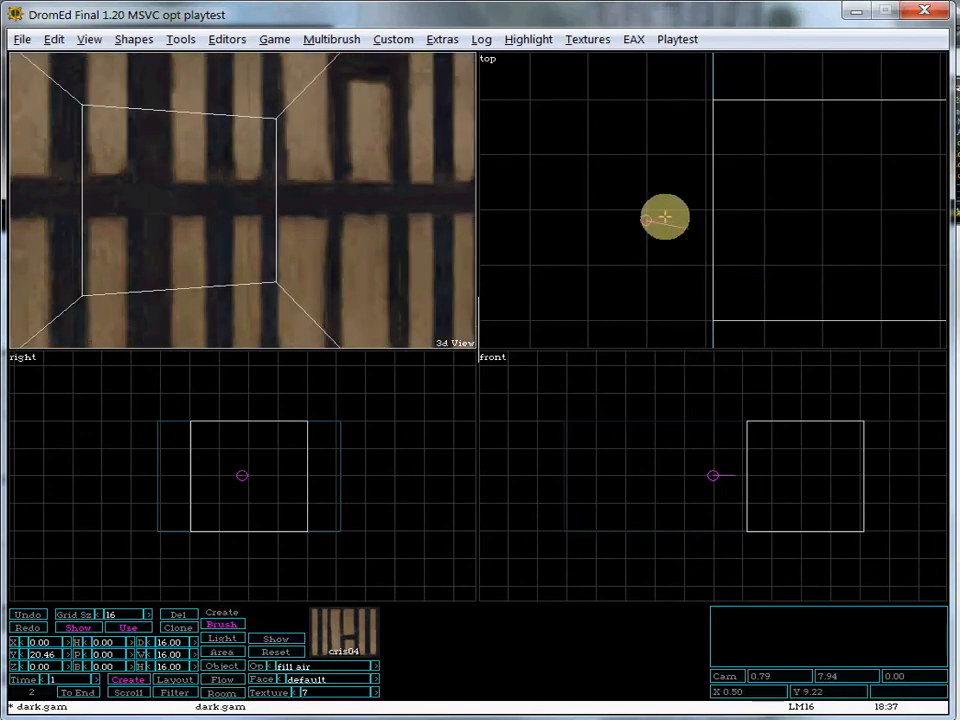
{"action": "key", "text": "Down"}
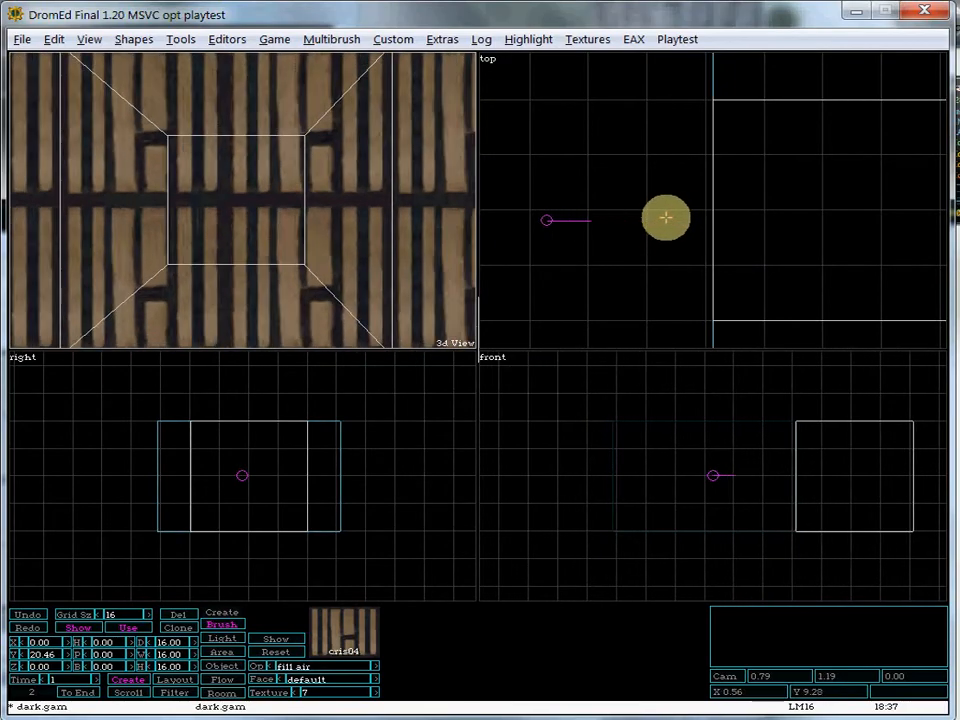
{"action": "key", "text": "Up"}
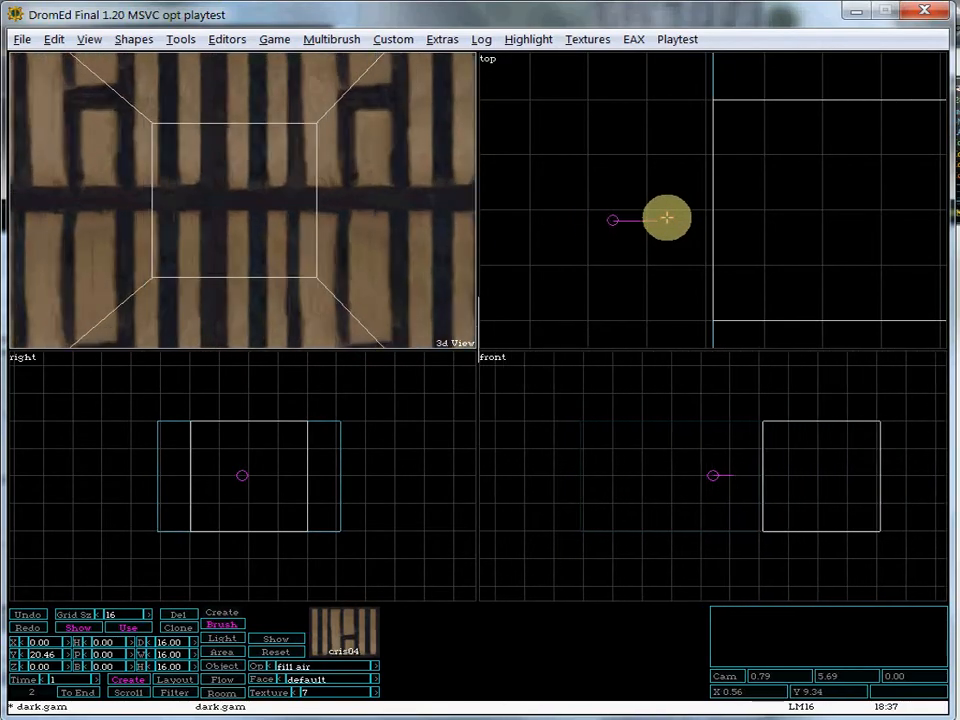
{"action": "key", "text": "Up"}
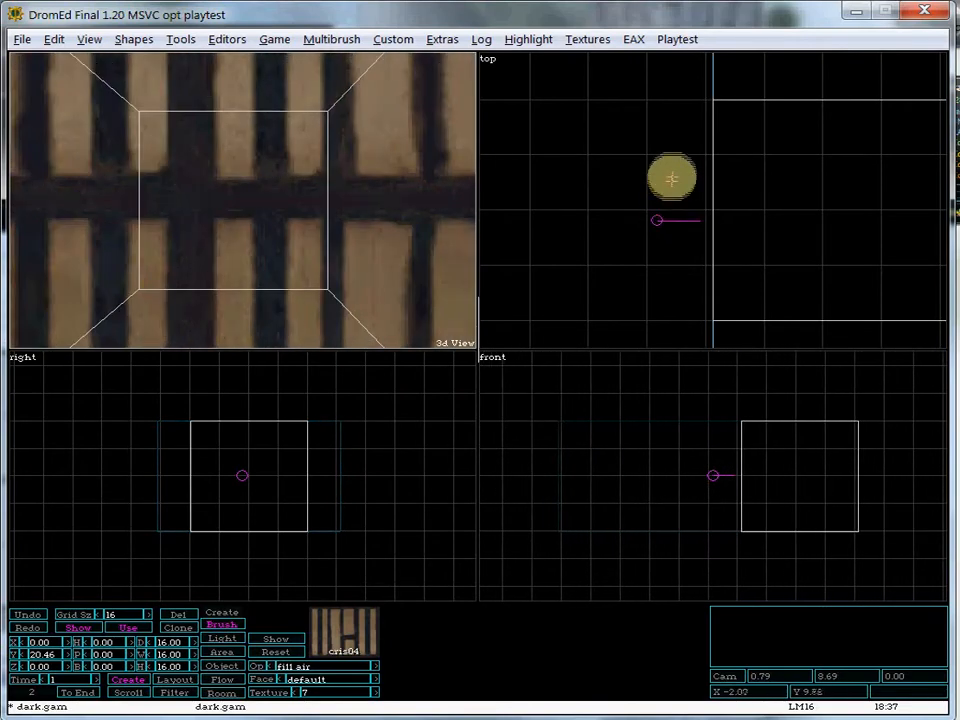
Examine the shared edge of the two brushes in the top view at different zoom levels, with the views synchronised and unsynchronised.
{"action": "right_click", "coordinate": [652, 178]}
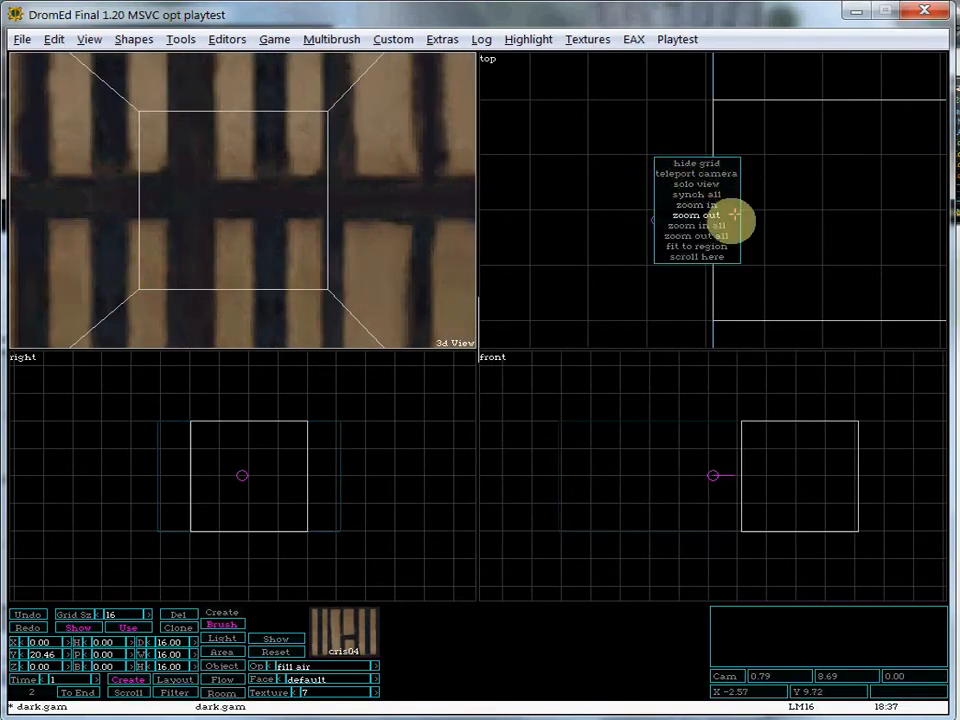
{"action": "left_click", "coordinate": [718, 194]}
{"action": "key", "text": "Left"}
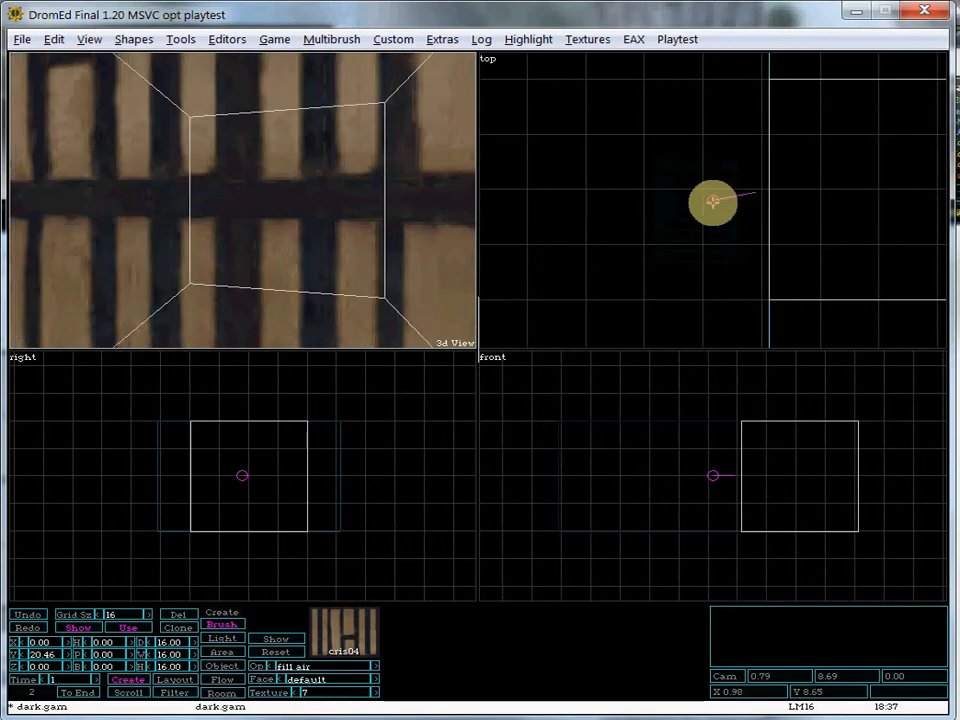
{"action": "key", "text": "x"}
{"action": "key", "text": "w"}
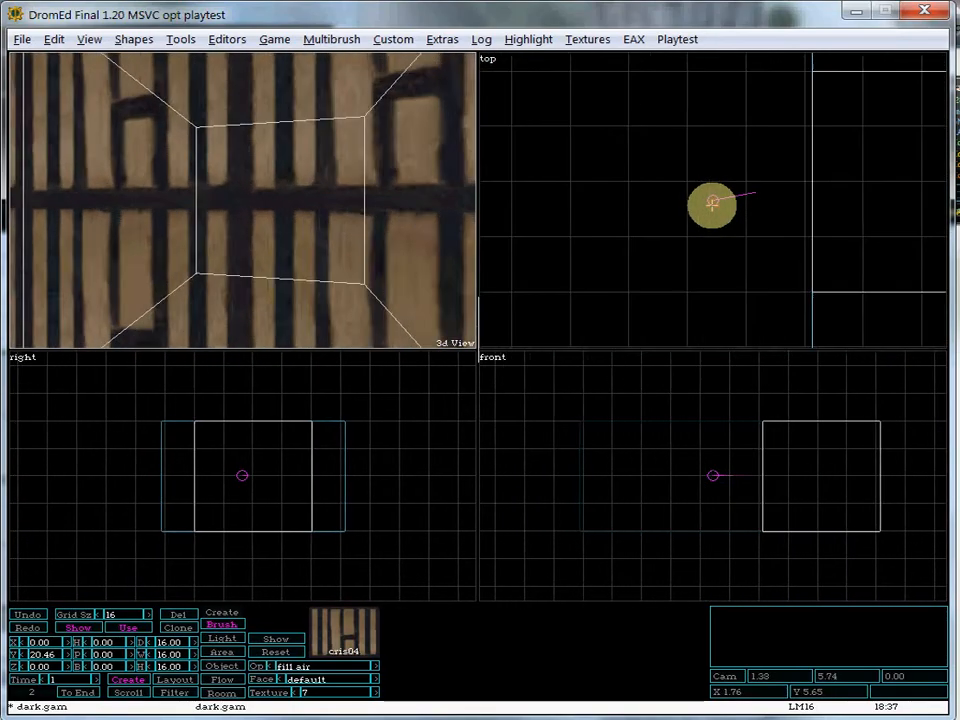
{"action": "right_click", "coordinate": [713, 200]}
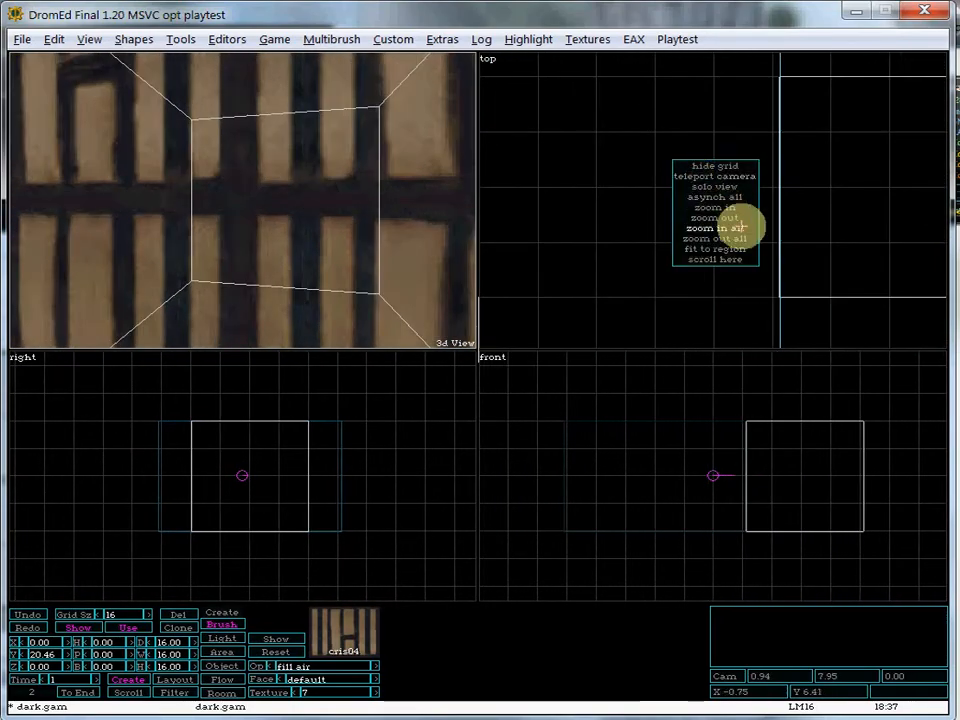
{"action": "left_click", "coordinate": [730, 217]}
{"action": "right_click", "coordinate": [768, 203]}
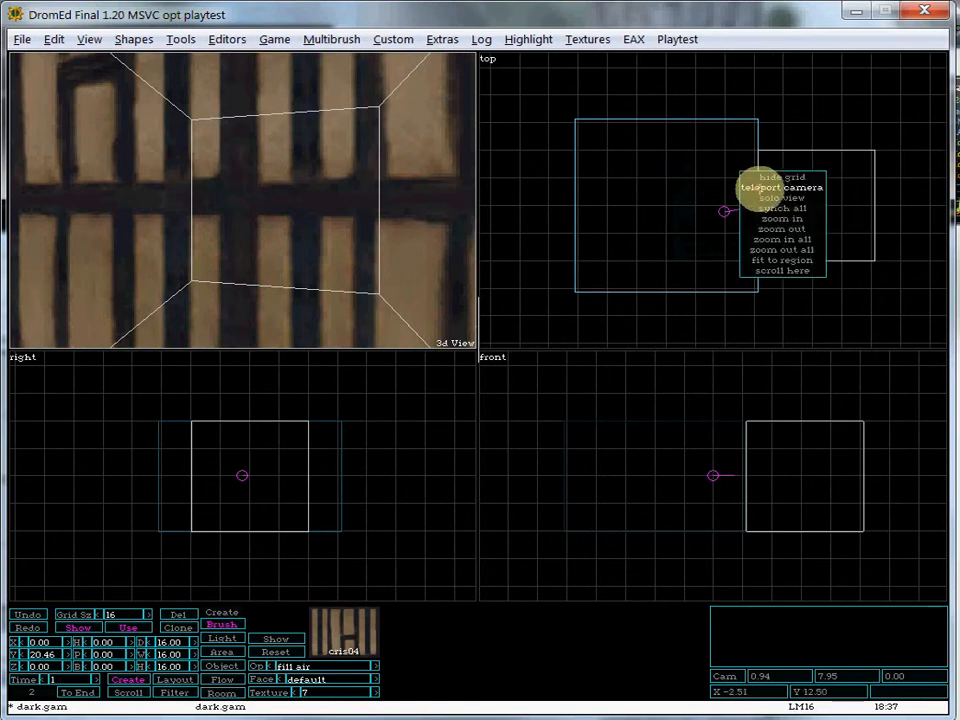
{"action": "left_click", "coordinate": [762, 218]}
{"action": "right_click", "coordinate": [708, 188]}
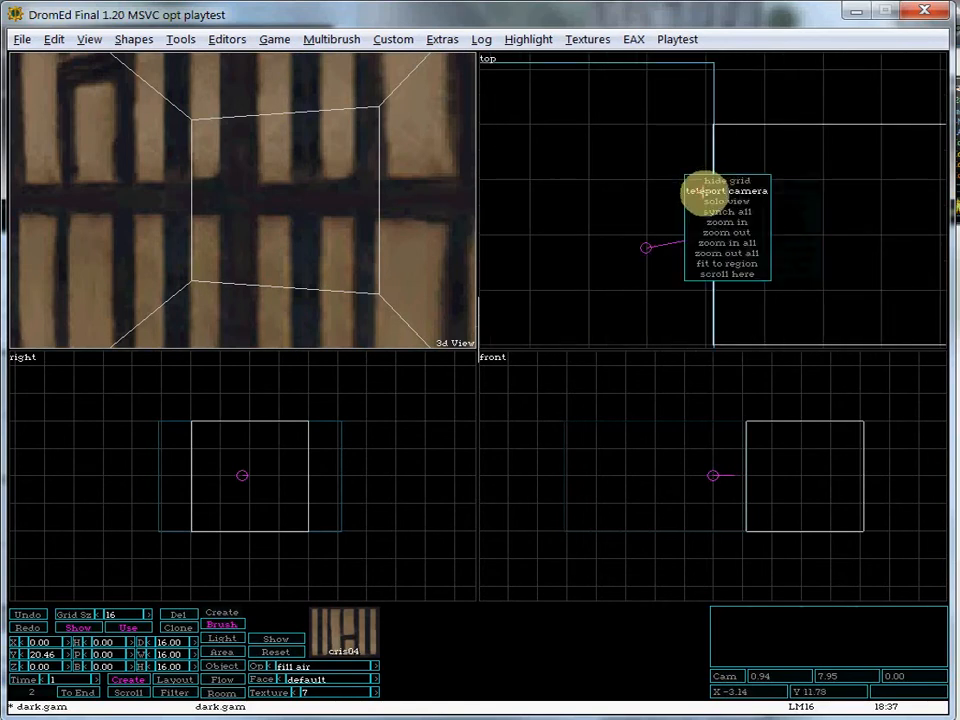
{"action": "left_click", "coordinate": [740, 211]}
{"action": "key", "text": "Left"}
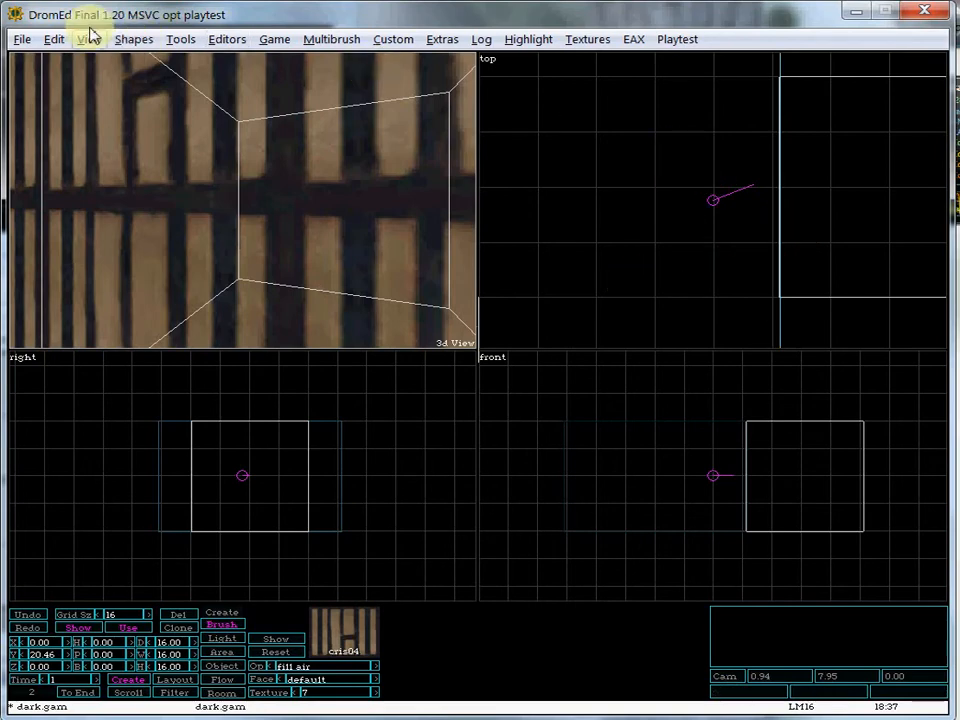
Portalise the level with the second air brush and examine the opening between the joined rooms, moving the camera back and forth.
{"action": "left_click", "coordinate": [130, 39]}
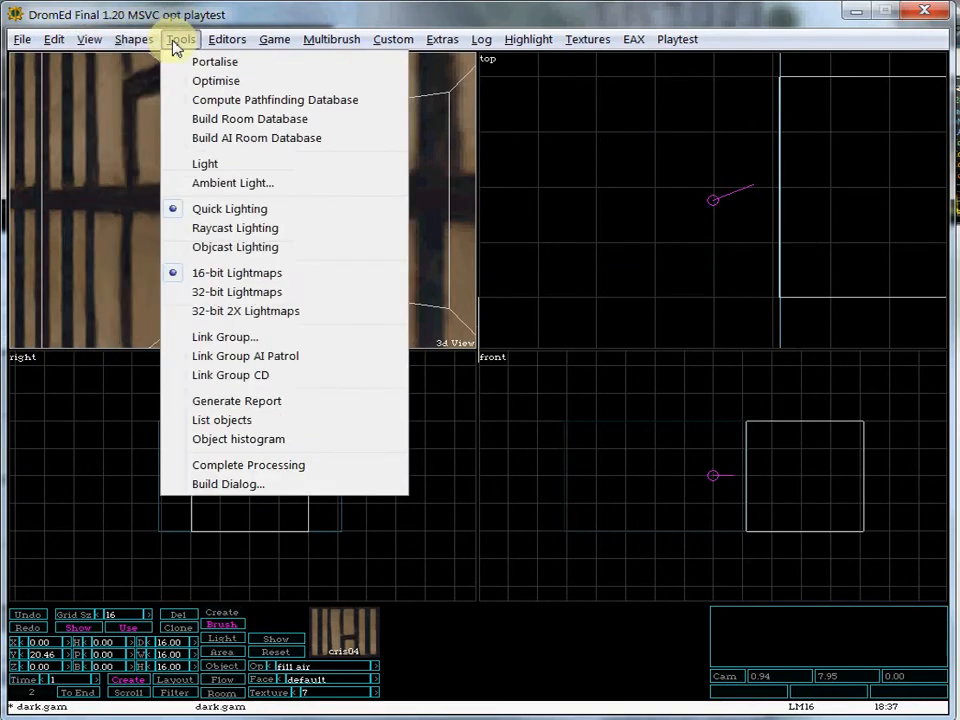
{"action": "left_click", "coordinate": [203, 63]}
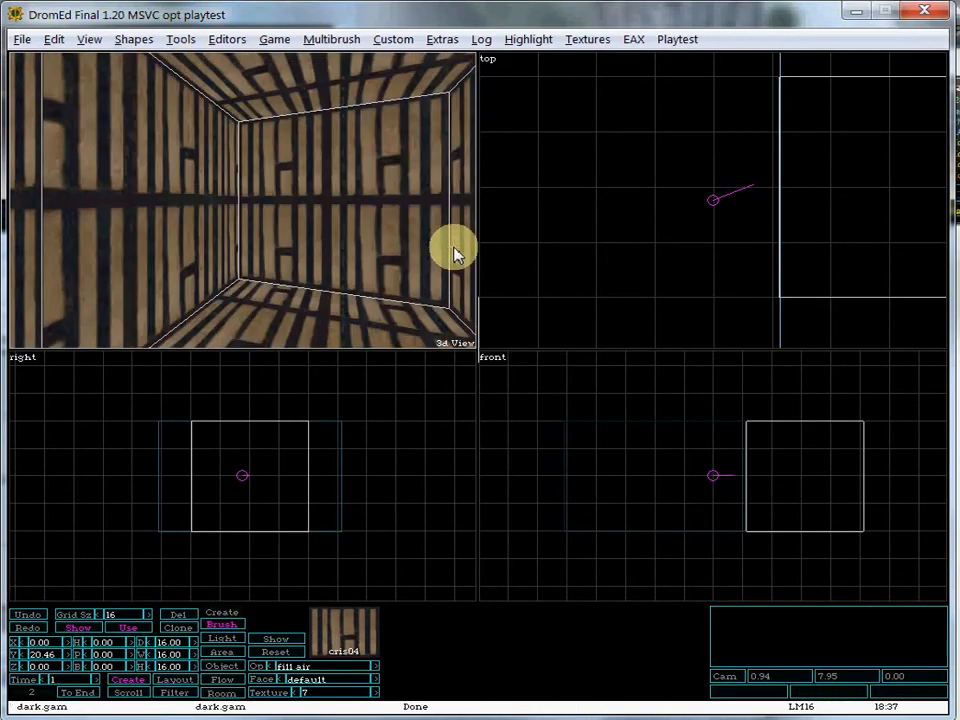
{"action": "key", "text": "a"}
{"action": "key", "text": "x"}
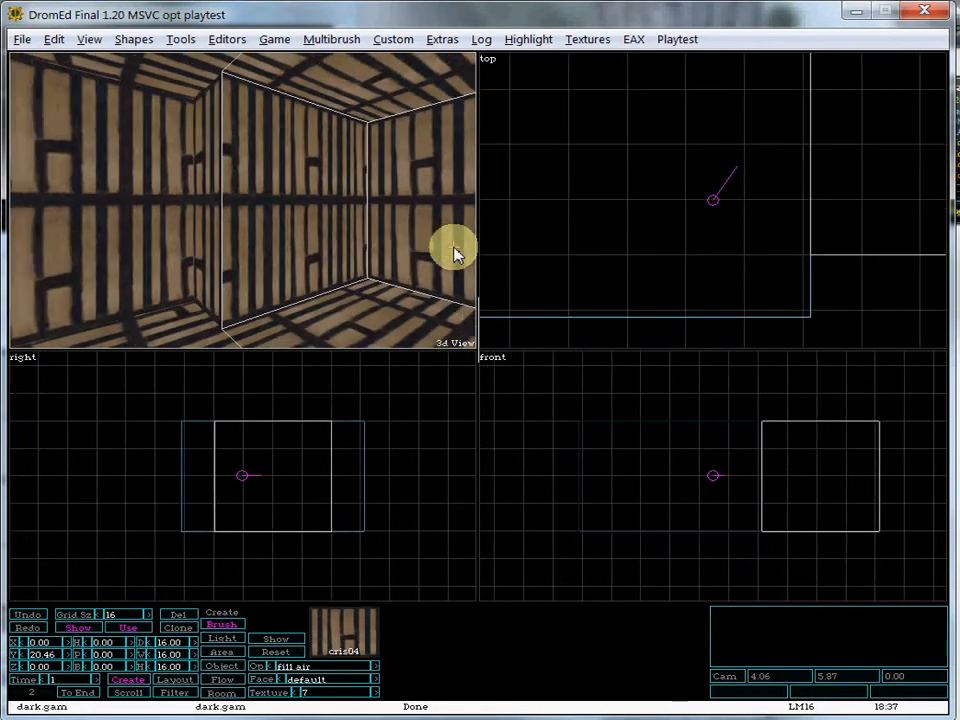
{"action": "key", "text": "x"}
{"action": "key", "text": "x"}
{"action": "key", "text": "x"}
{"action": "key", "text": "x"}
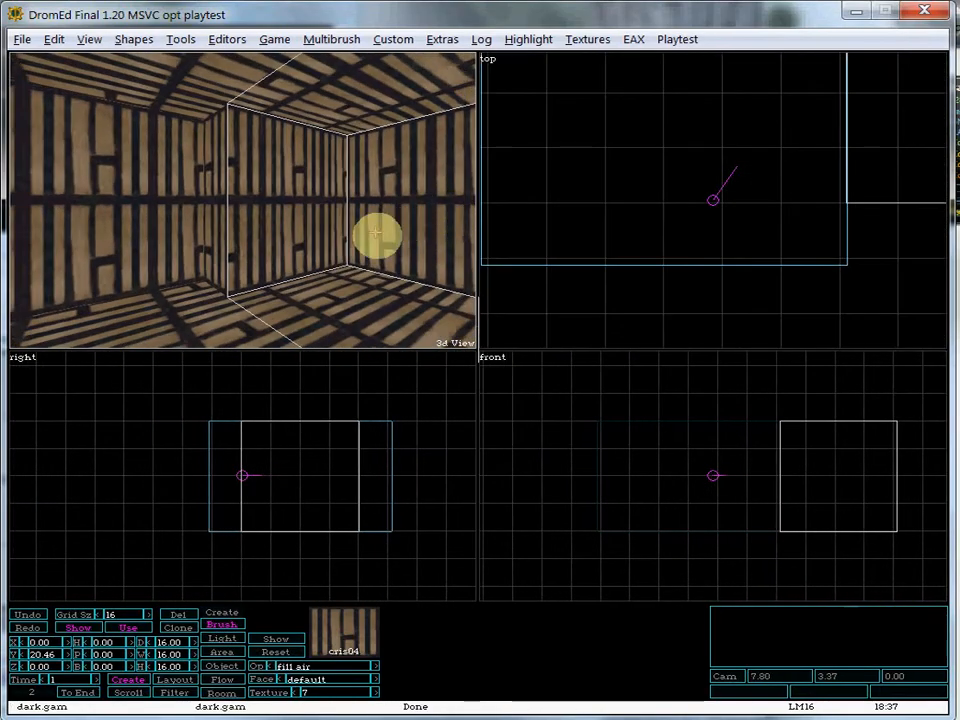
{"action": "key", "text": "w"}
{"action": "key", "text": "w"}
{"action": "key", "text": "w"}
{"action": "key", "text": "w"}
{"action": "key", "text": "w"}
{"action": "key", "text": "w"}
{"action": "key", "text": "w"}
{"action": "key", "text": "w"}
{"action": "key", "text": "w"}
{"action": "key", "text": "w"}
{"action": "key", "text": "w"}
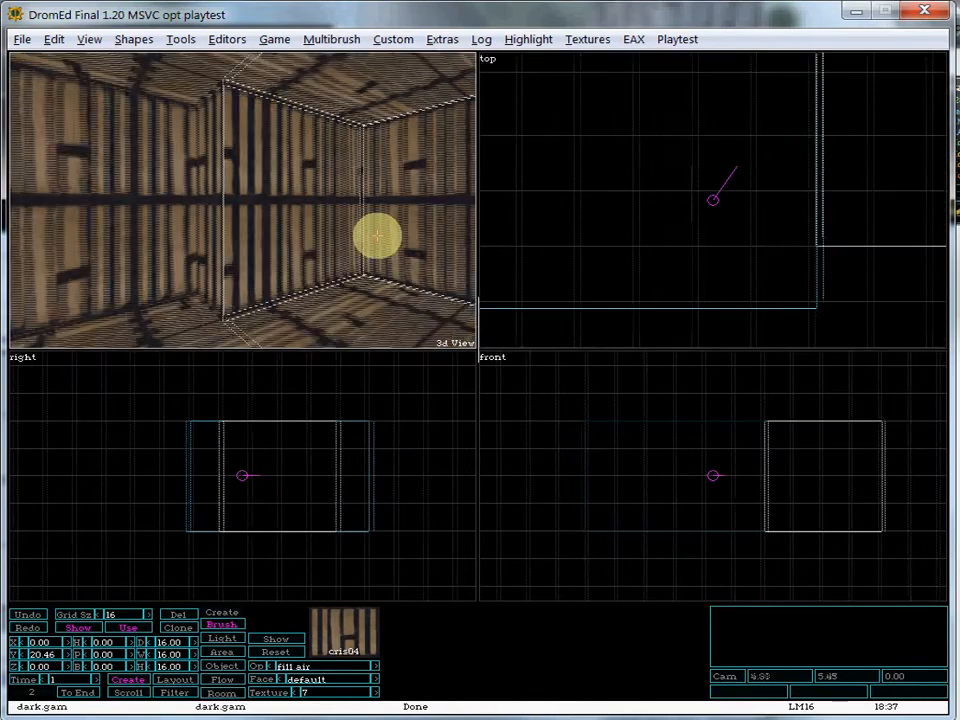
{"action": "key", "text": "w"}
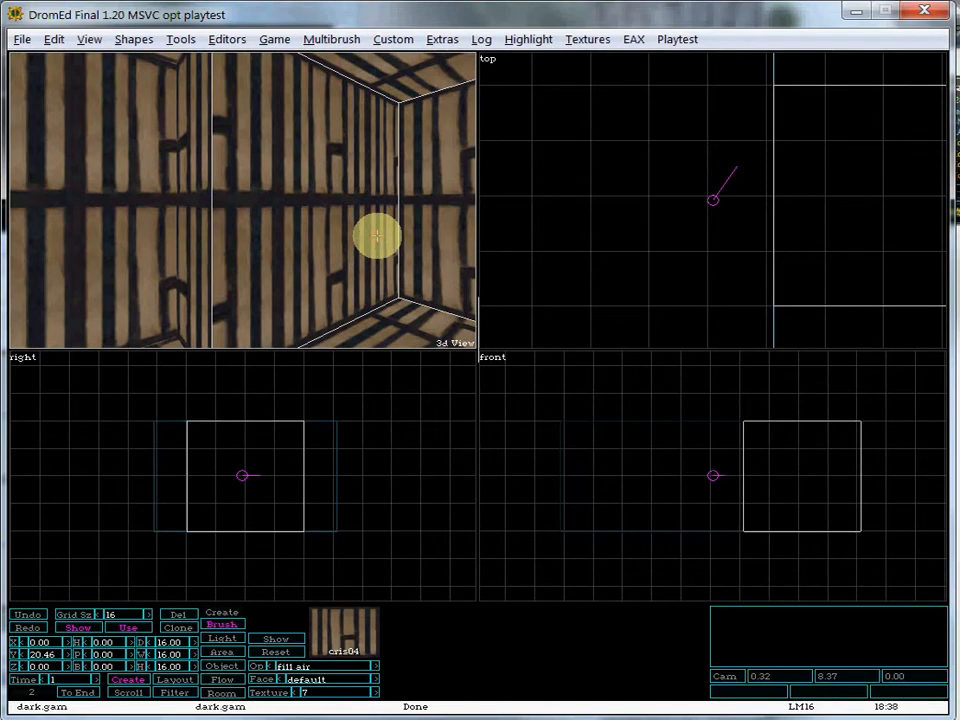
Turn the camera away from the second room to look back across the first room toward its far wall.
{"action": "left_click", "coordinate": [273, 39]}
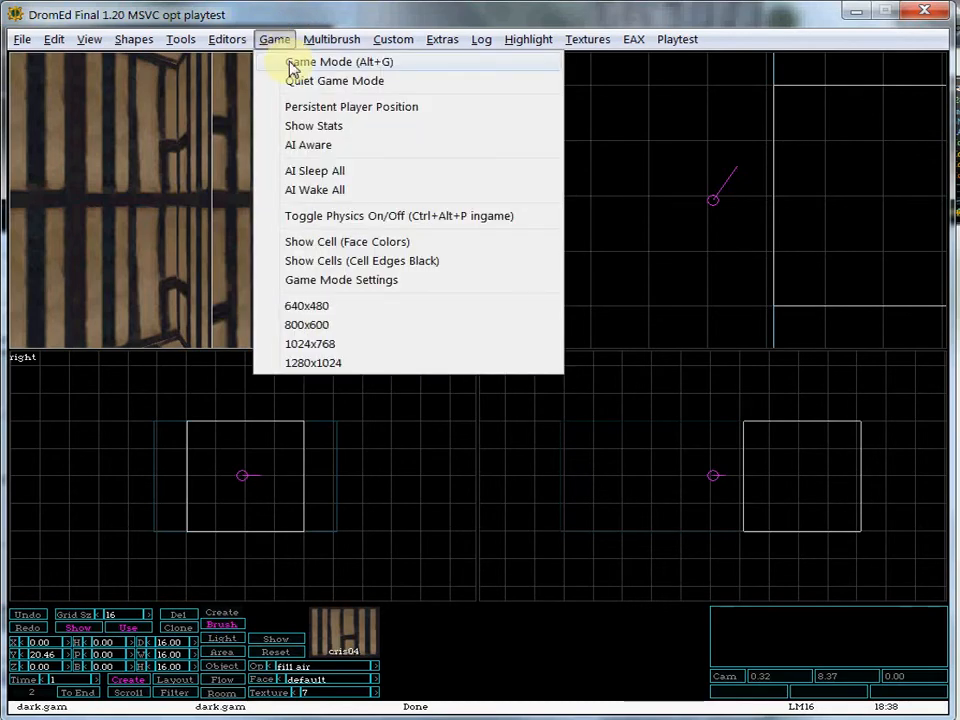
{"action": "left_click", "coordinate": [279, 41]}
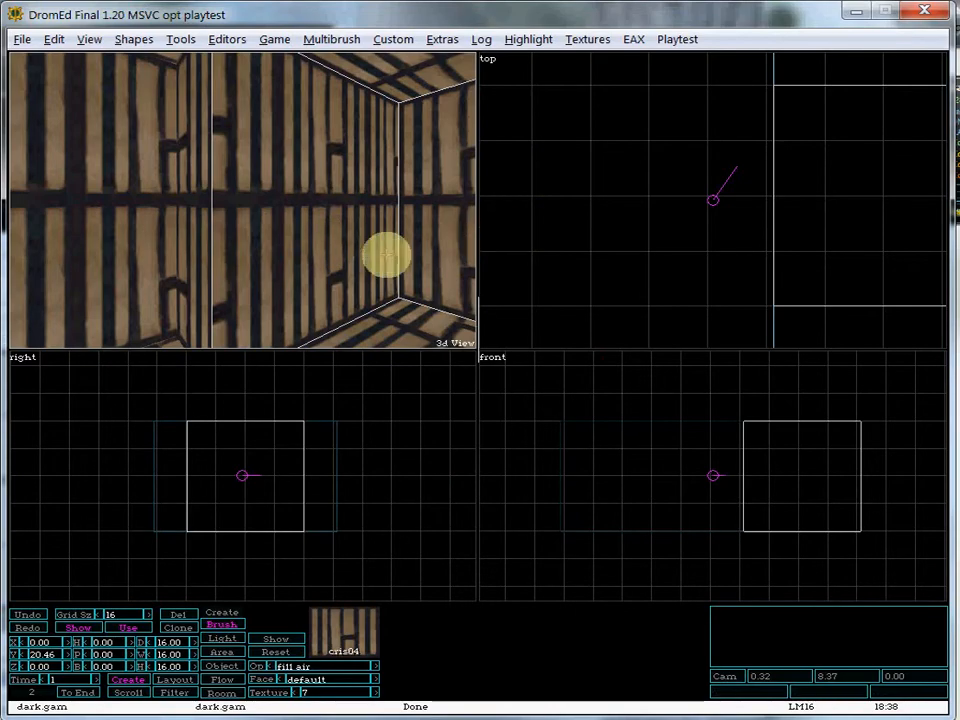
{"action": "key", "text": "d"}
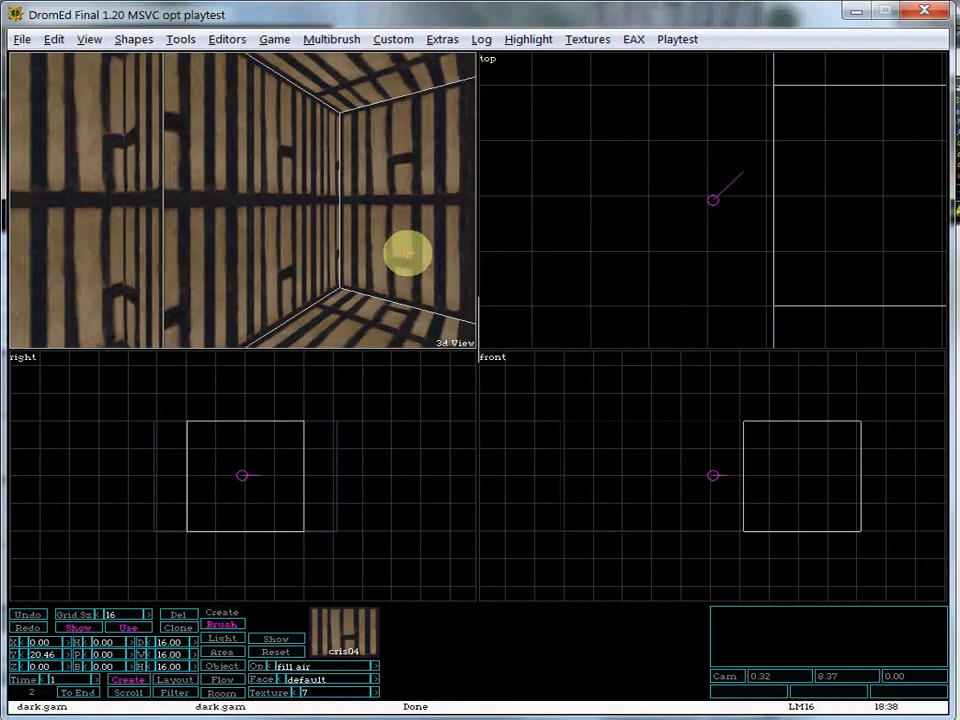
{"action": "key", "text": "d"}
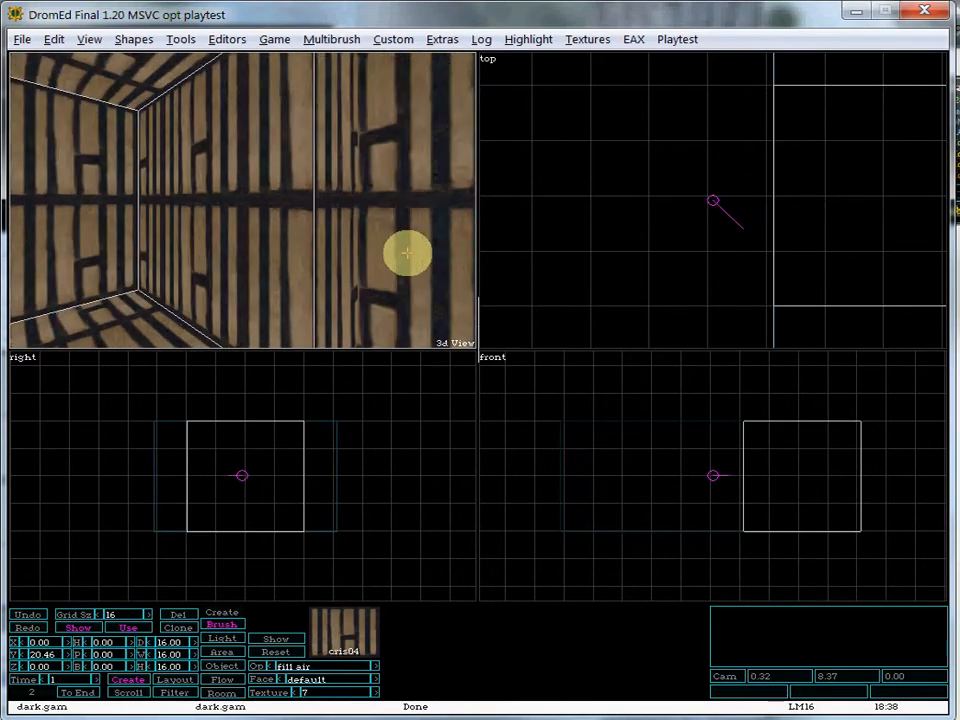
{"action": "key", "text": "d"}
{"action": "key", "text": "a"}
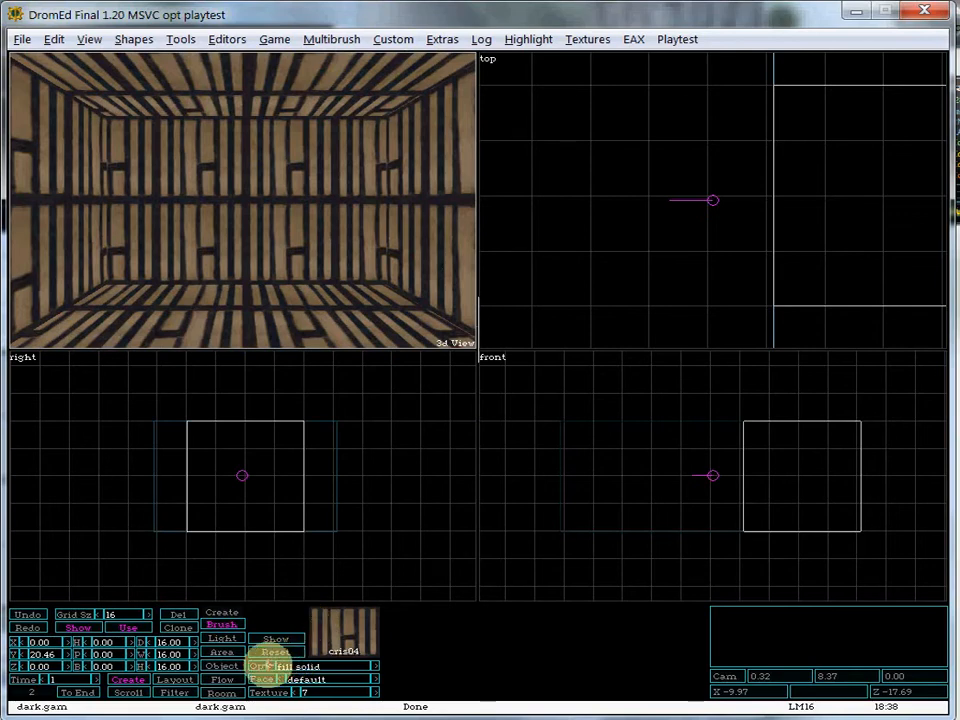
Set the brush operation to fill solid and choose the dark city/criswd texture from the texture palette.
{"action": "left_click_drag", "start_coordinate": [303, 692], "coordinate": [362, 692]}
{"action": "left_click", "coordinate": [375, 692]}
{"action": "left_click", "coordinate": [375, 692]}
{"action": "left_click", "coordinate": [375, 692]}
{"action": "left_click", "coordinate": [375, 692]}
{"action": "left_click", "coordinate": [375, 692]}
{"action": "left_click", "coordinate": [375, 692]}
{"action": "left_click", "coordinate": [375, 692]}
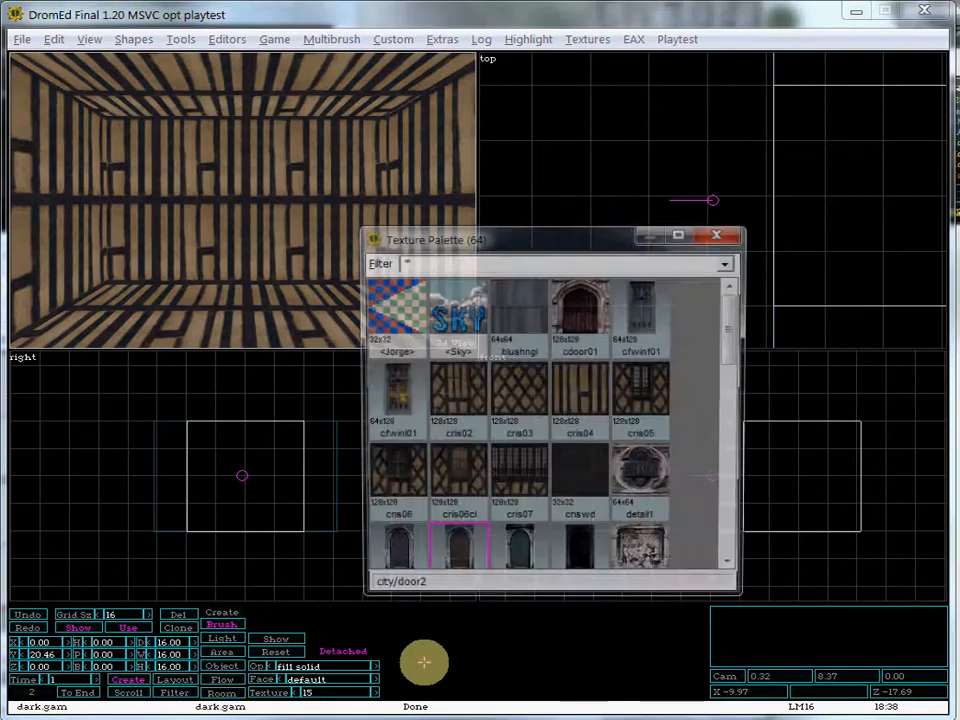
{"action": "scroll", "coordinate": [598, 440], "scroll_direction": "down", "scroll_amount": 1}
{"action": "scroll", "coordinate": [598, 443], "scroll_direction": "up", "scroll_amount": 1}
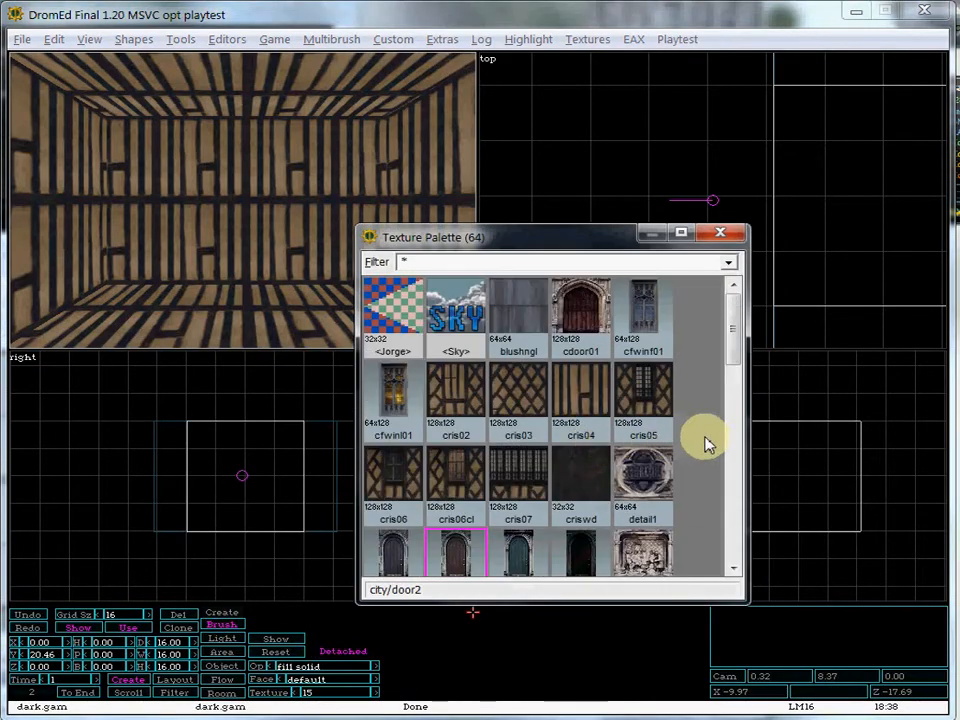
{"action": "left_click", "coordinate": [585, 495]}
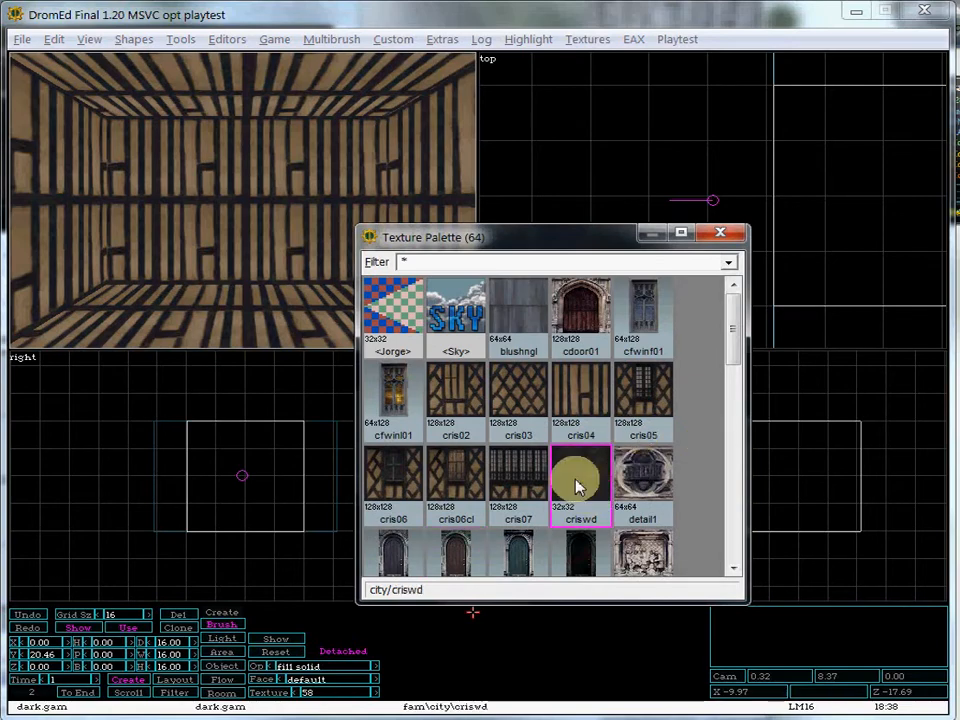
{"action": "left_click", "coordinate": [720, 233]}
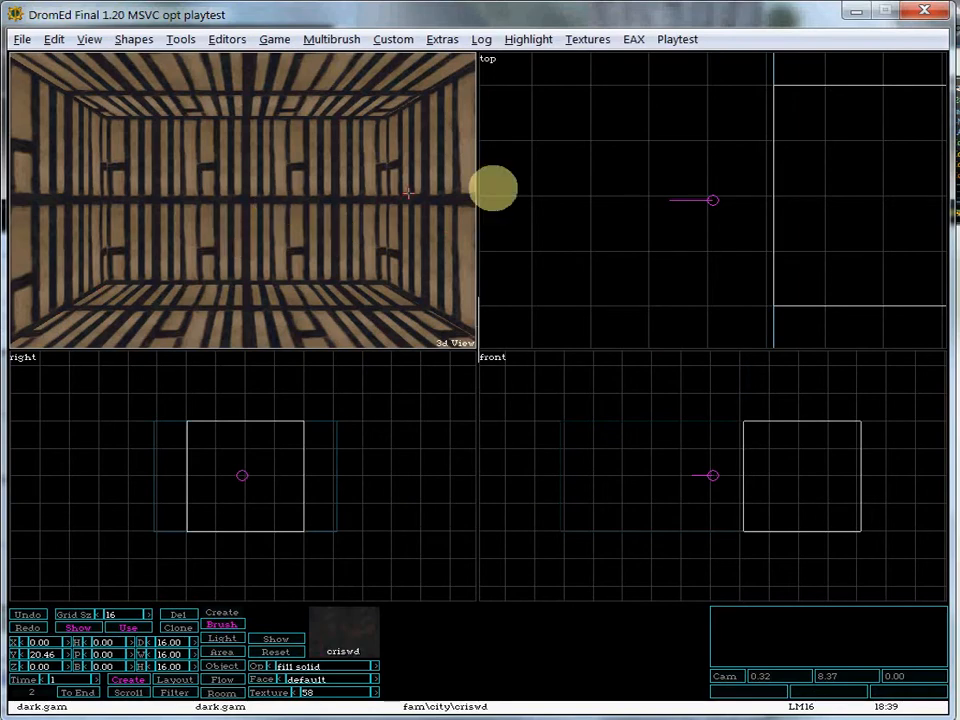
Draw an 8 by 8 solid brush inside the first room in the top view and set its height to 7.90.
{"action": "left_click_drag", "start_coordinate": [594, 104], "coordinate": [681, 148]}
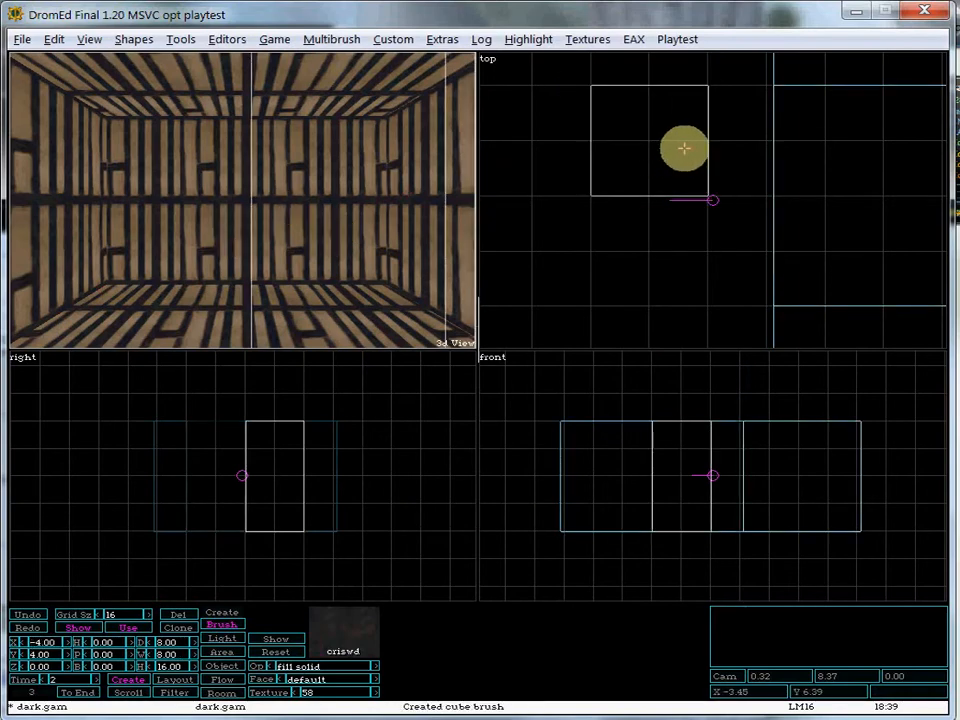
{"action": "key", "text": "d"}
{"action": "key", "text": "q"}
{"action": "key", "text": "z"}
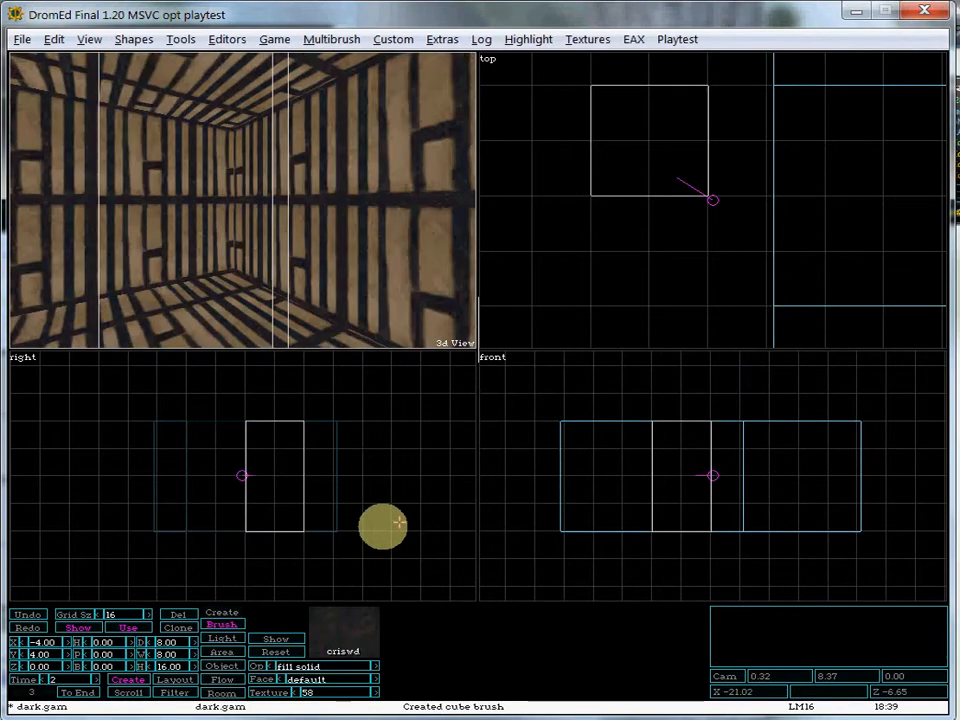
{"action": "left_click_drag", "start_coordinate": [139, 666], "coordinate": [478, 382]}
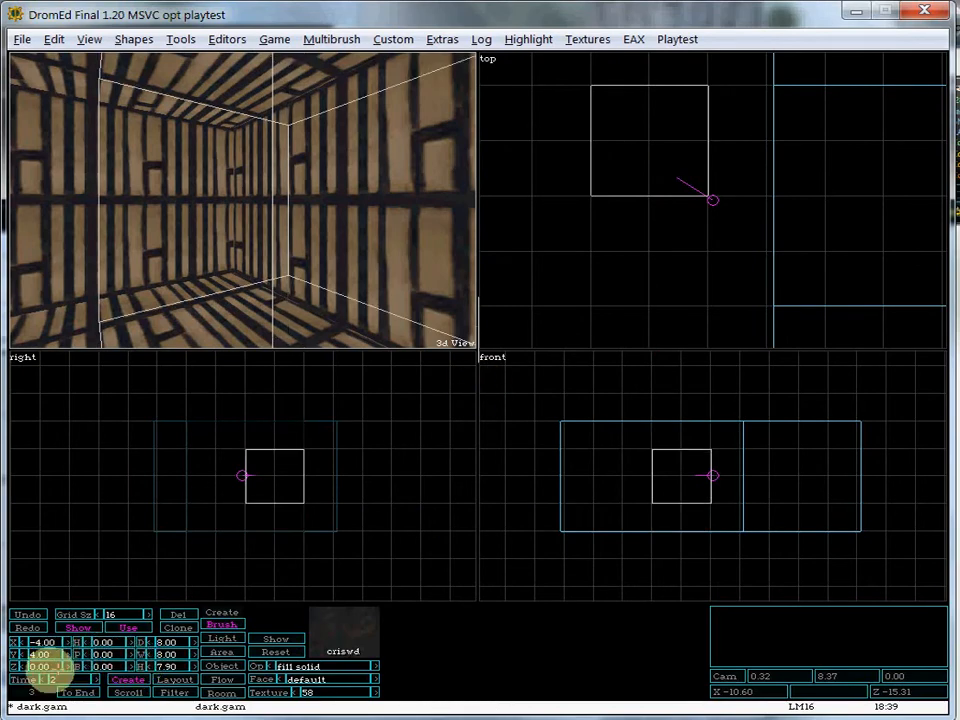
Lower the solid brush toward the first room's floor, to Z -3.82, trying the Floor Object command along the way.
{"action": "left_click_drag", "start_coordinate": [15, 666], "coordinate": [478, 382]}
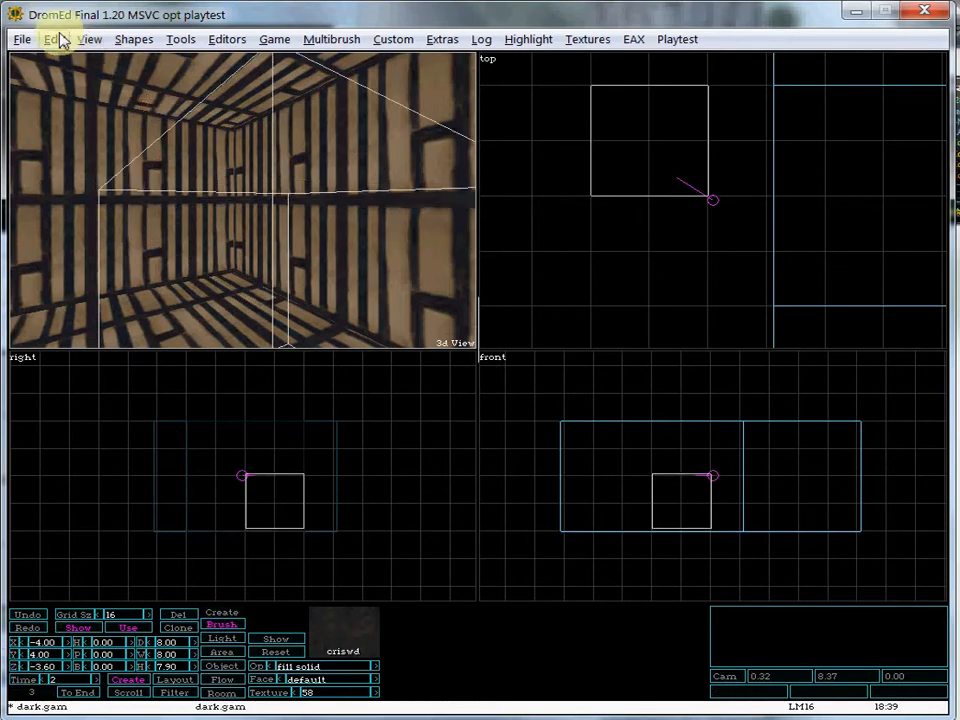
{"action": "left_click", "coordinate": [58, 40]}
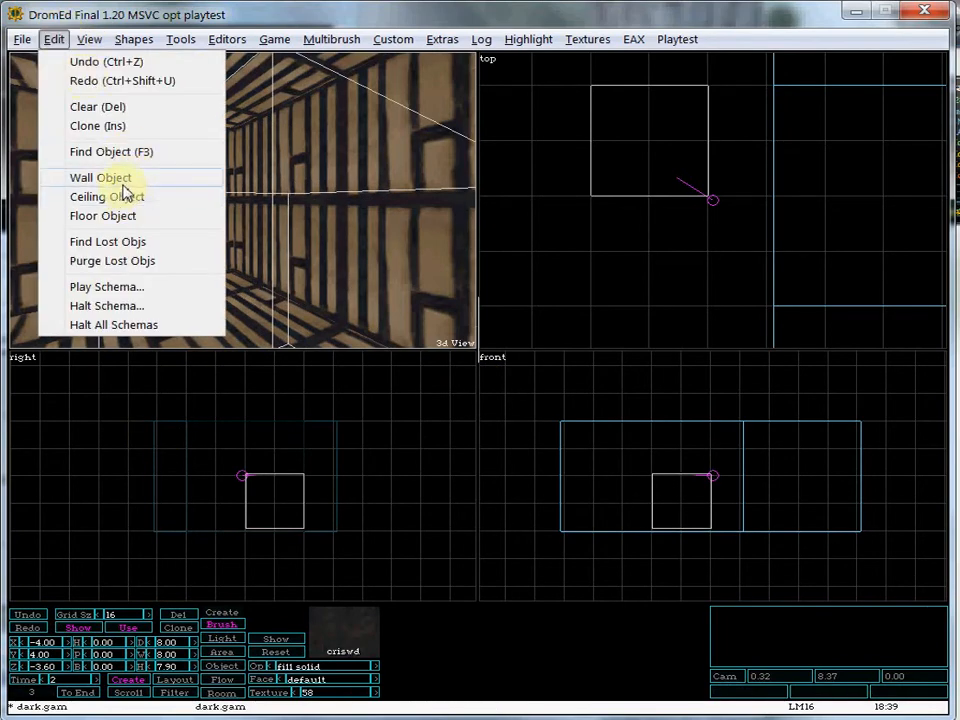
{"action": "left_click", "coordinate": [128, 224]}
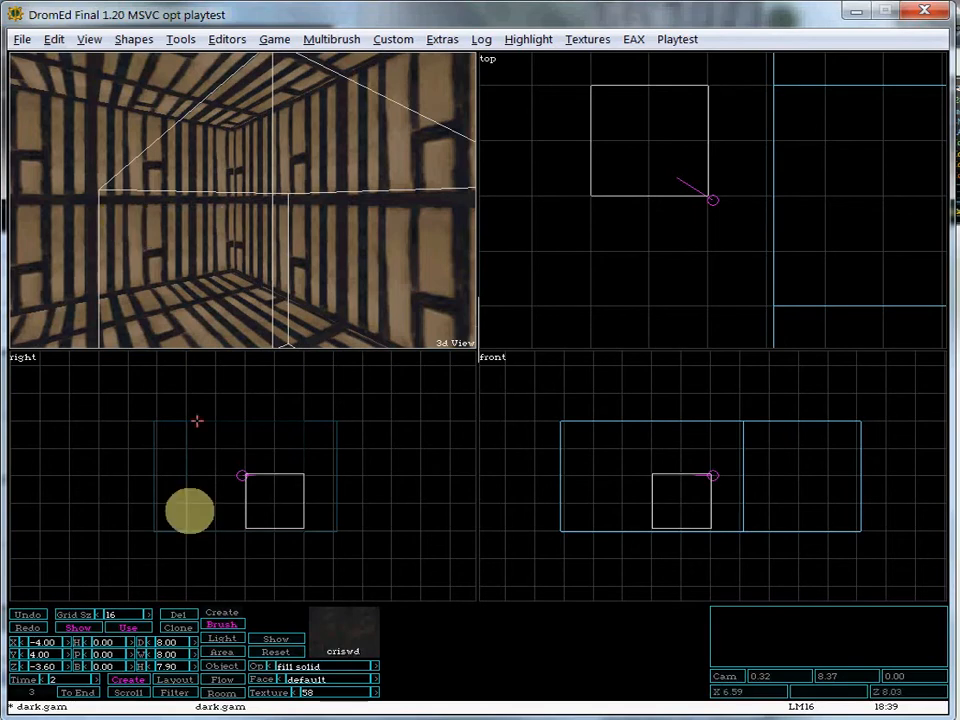
{"action": "left_click_drag", "start_coordinate": [20, 666], "coordinate": [20, 667]}
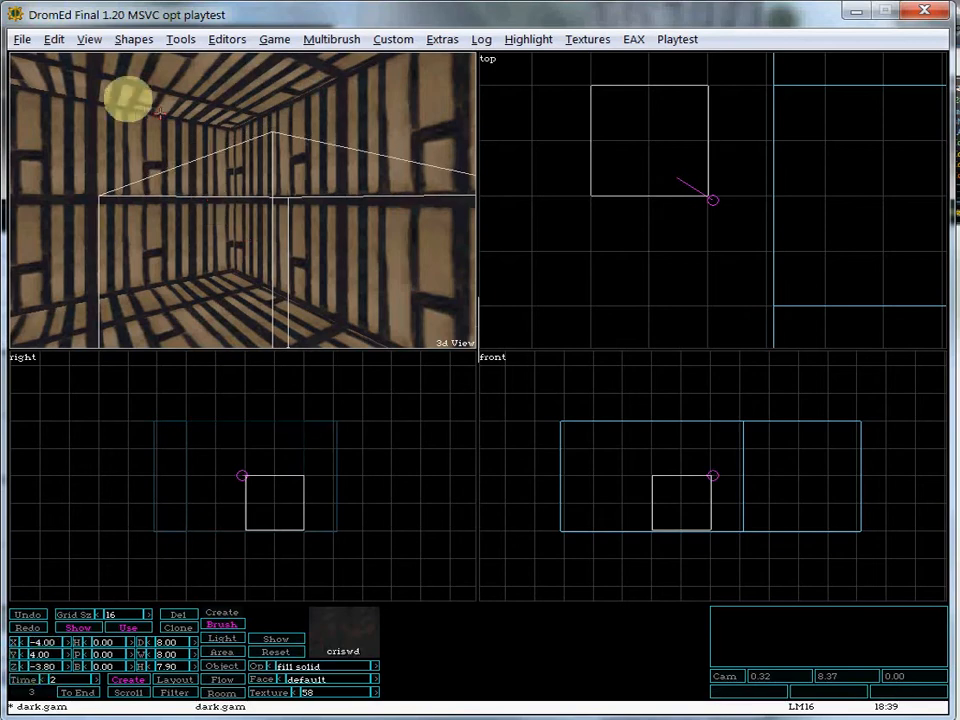
{"action": "left_click", "coordinate": [53, 40]}
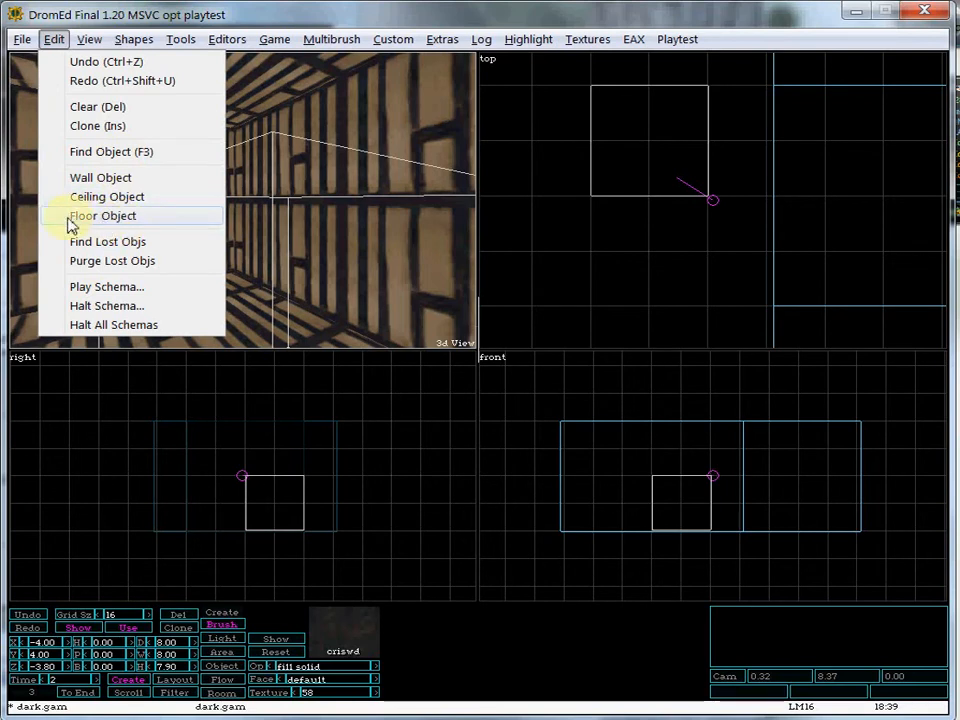
{"action": "left_click", "coordinate": [53, 40]}
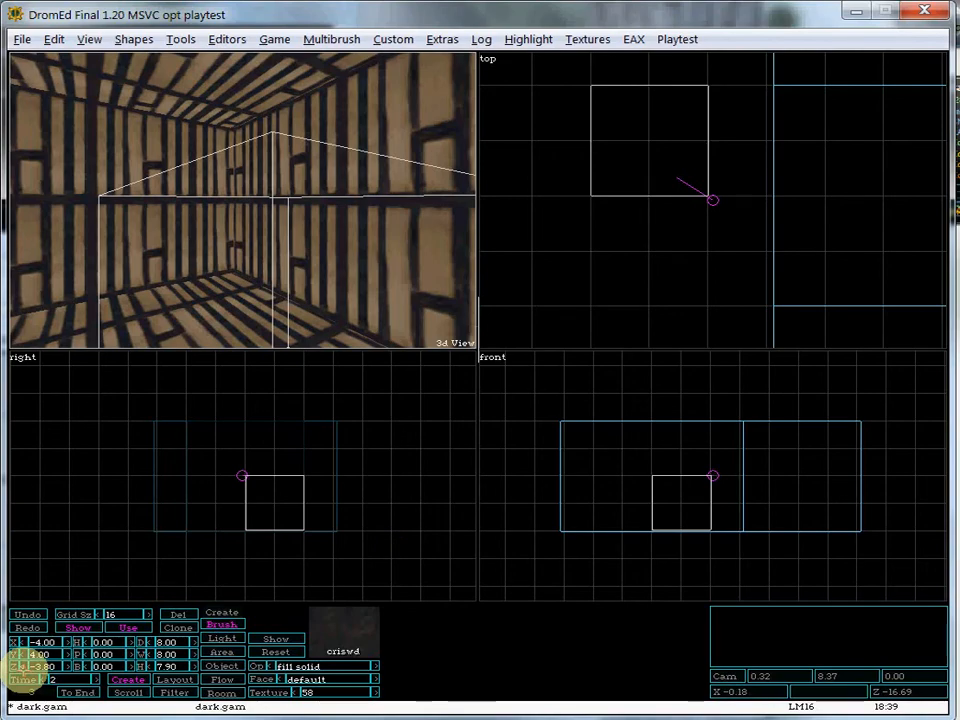
{"action": "left_click", "coordinate": [23, 668]}
Set the solid brush's width and depth to 4.00 to make it a narrow pillar.
{"action": "key", "text": "c"}
{"action": "key", "text": "r"}
{"action": "key", "text": "d"}
{"action": "key", "text": "a"}
{"action": "key", "text": "x"}
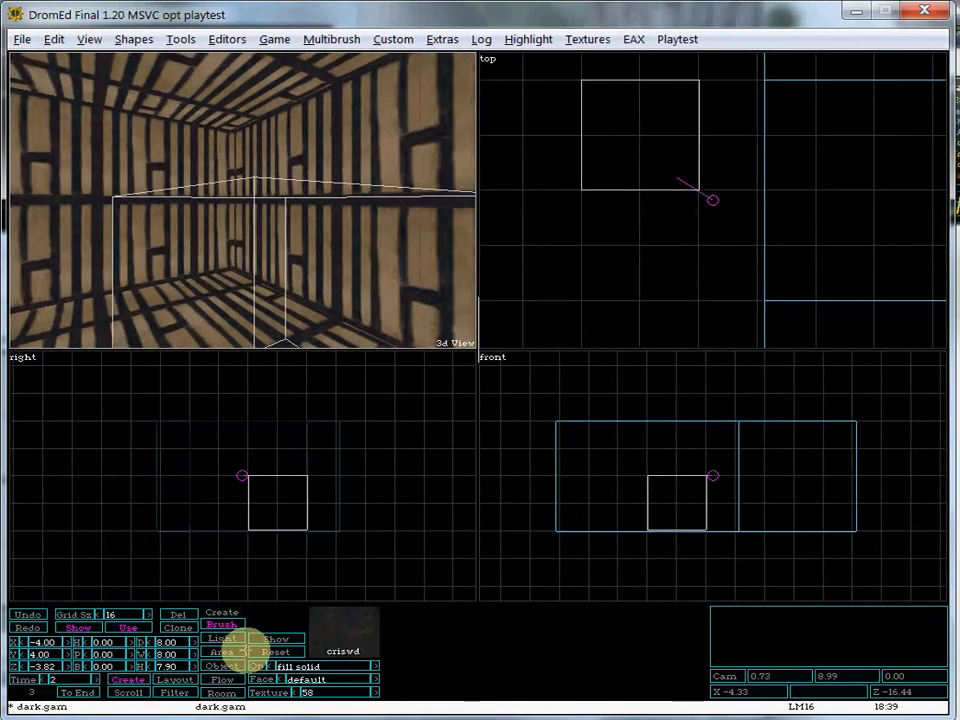
{"action": "key", "text": "x"}
{"action": "key", "text": "x"}
{"action": "key", "text": "x"}
{"action": "key", "text": "a"}
{"action": "key", "text": "a"}
{"action": "key", "text": "a"}
{"action": "key", "text": "a"}
{"action": "key", "text": "a"}
{"action": "key", "text": "w"}
{"action": "key", "text": "w"}
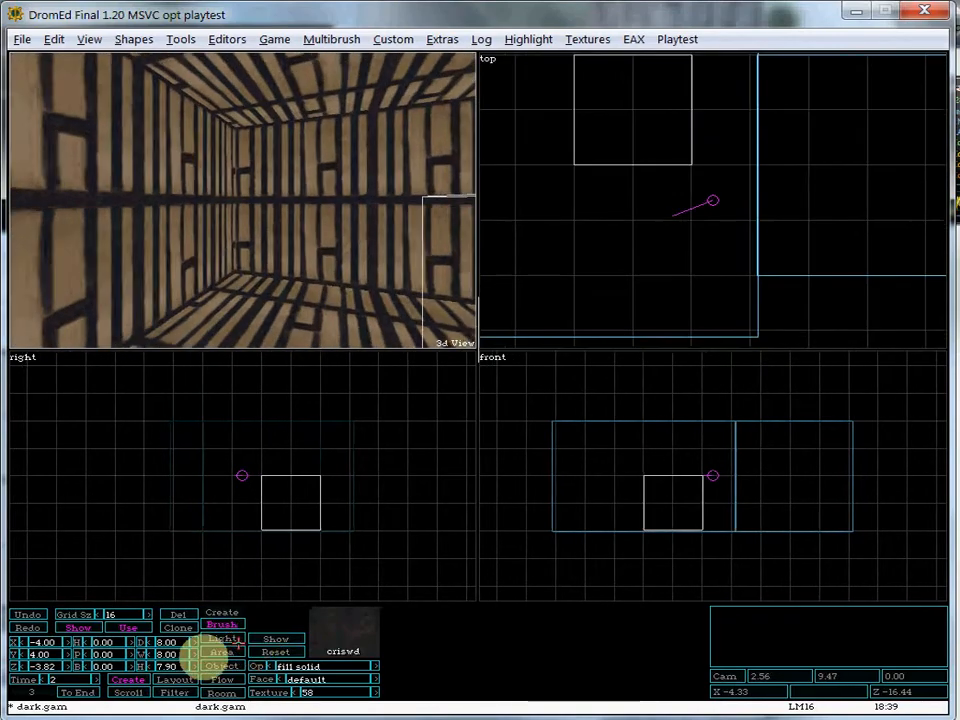
{"action": "key", "text": "w"}
{"action": "key", "text": "d"}
{"action": "key", "text": "d"}
{"action": "key", "text": "d"}
{"action": "type", "text": "4"}
{"action": "key", "text": "Return"}
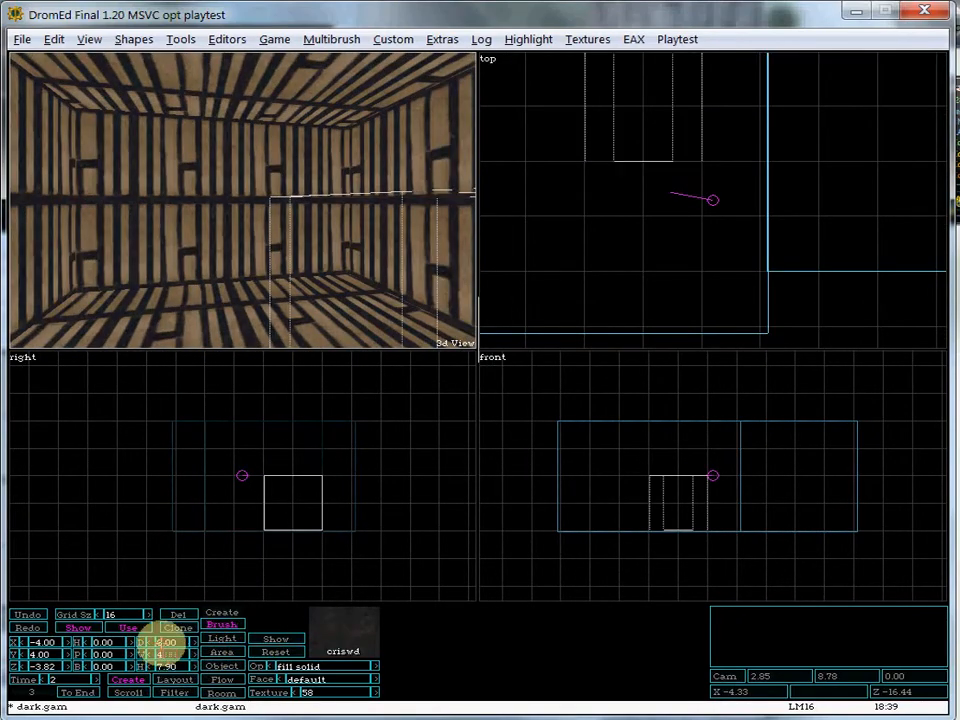
{"action": "type", "text": "4"}
{"action": "key", "text": "Return"}
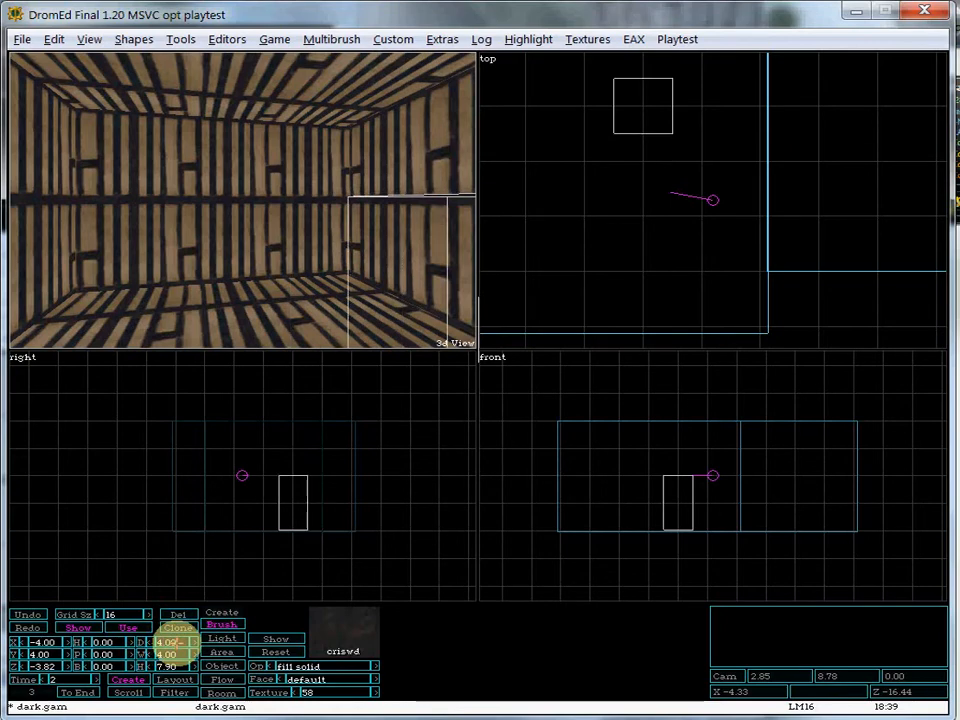
Portalise the level and inspect the solid criswd pillar from several sides in the 3D view.
{"action": "left_click", "coordinate": [148, 42]}
{"action": "mouse_move", "coordinate": [175, 45]}
{"action": "left_click", "coordinate": [191, 64]}
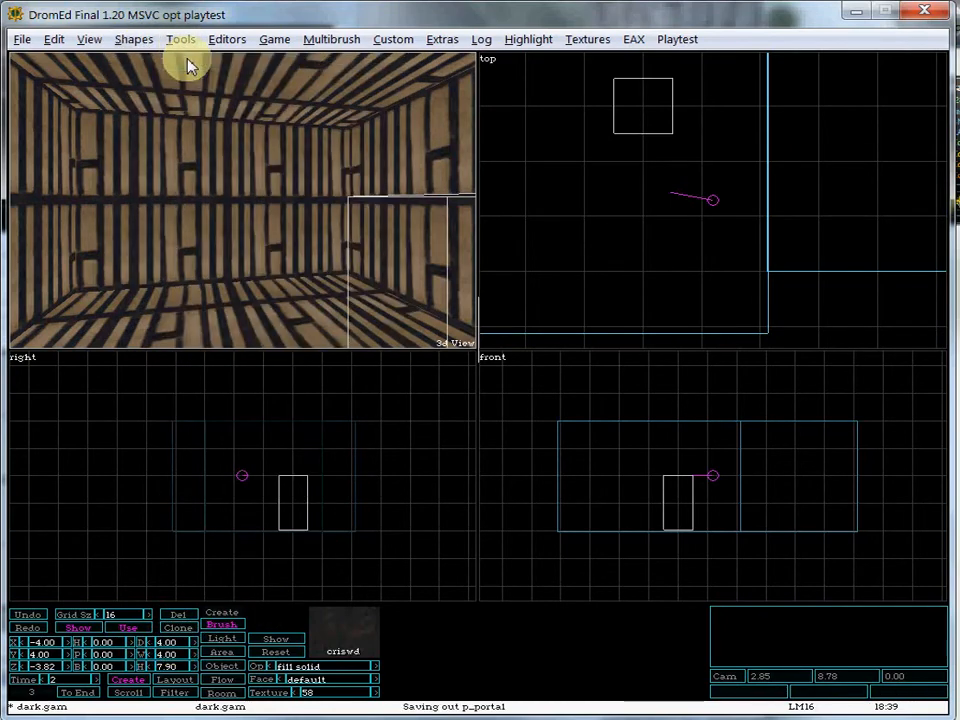
{"action": "left_click_drag", "start_coordinate": [255, 150], "coordinate": [343, 236]}
{"action": "key", "text": "x"}
{"action": "key", "text": "a"}
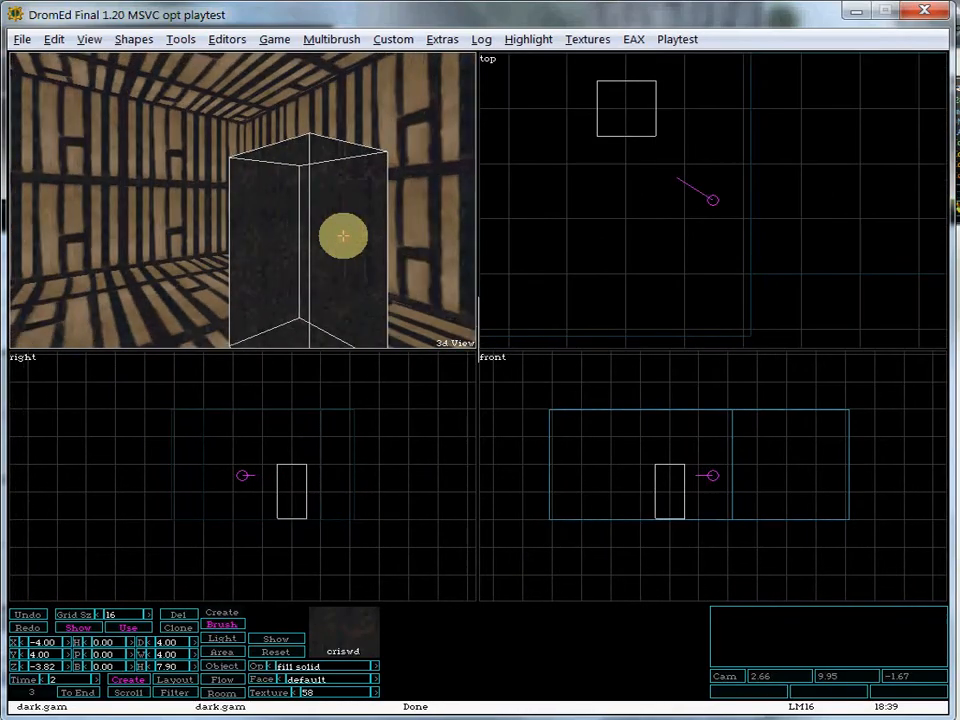
{"action": "left_click_drag", "start_coordinate": [343, 236], "coordinate": [343, 236]}
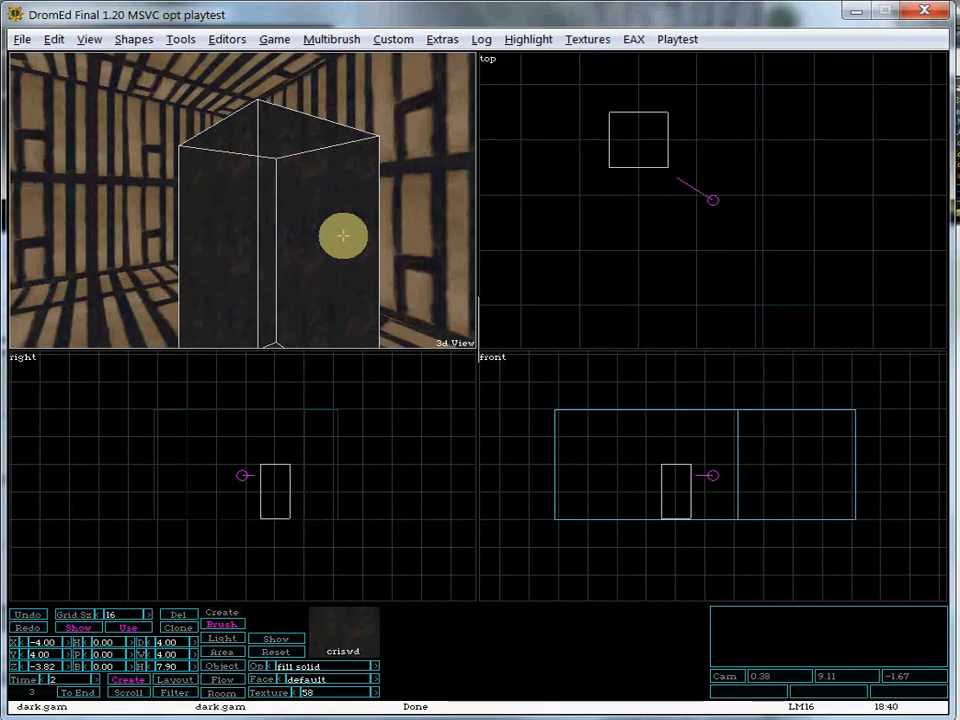
{"action": "left_click_drag", "start_coordinate": [343, 236], "coordinate": [343, 236]}
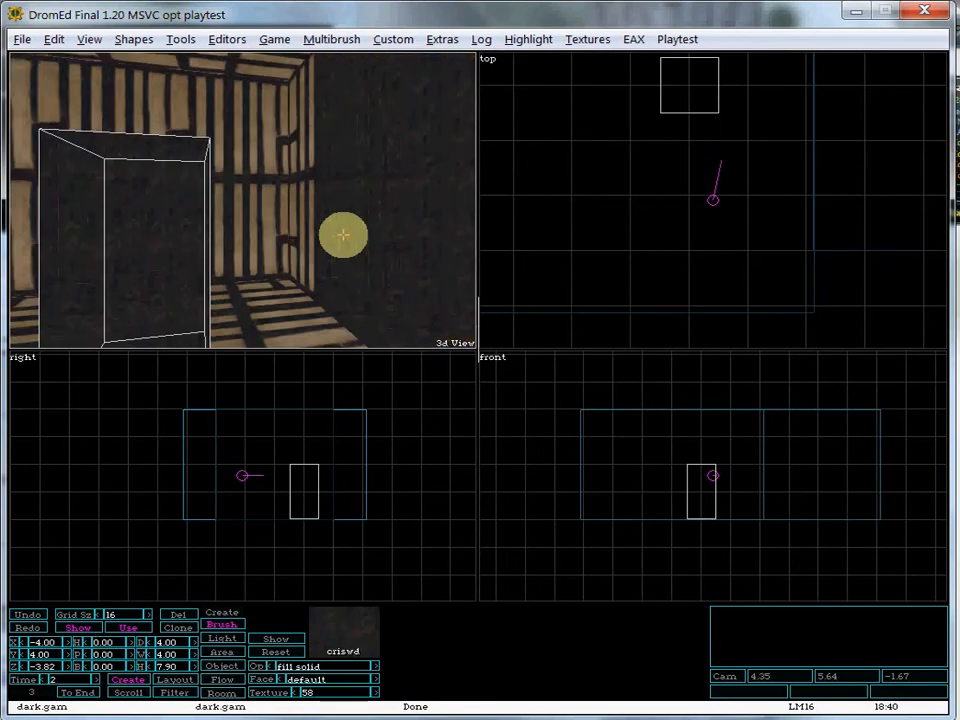
{"action": "left_click_drag", "start_coordinate": [343, 236], "coordinate": [343, 236]}
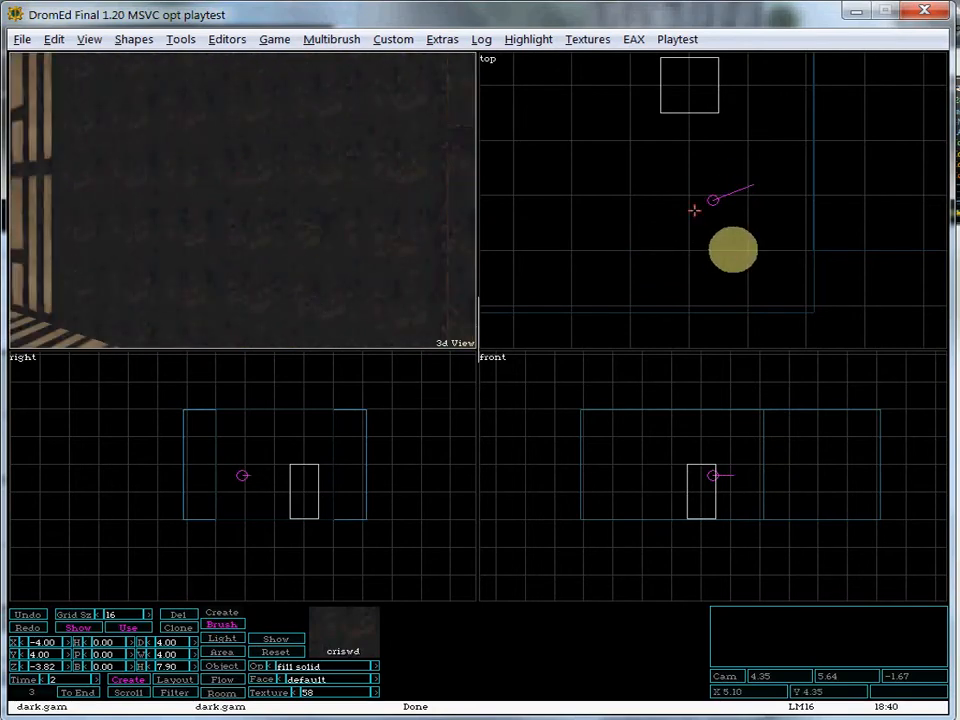
Select the second room's brush, change its operation to fill air and portalise the level.
{"action": "left_click", "coordinate": [840, 251]}
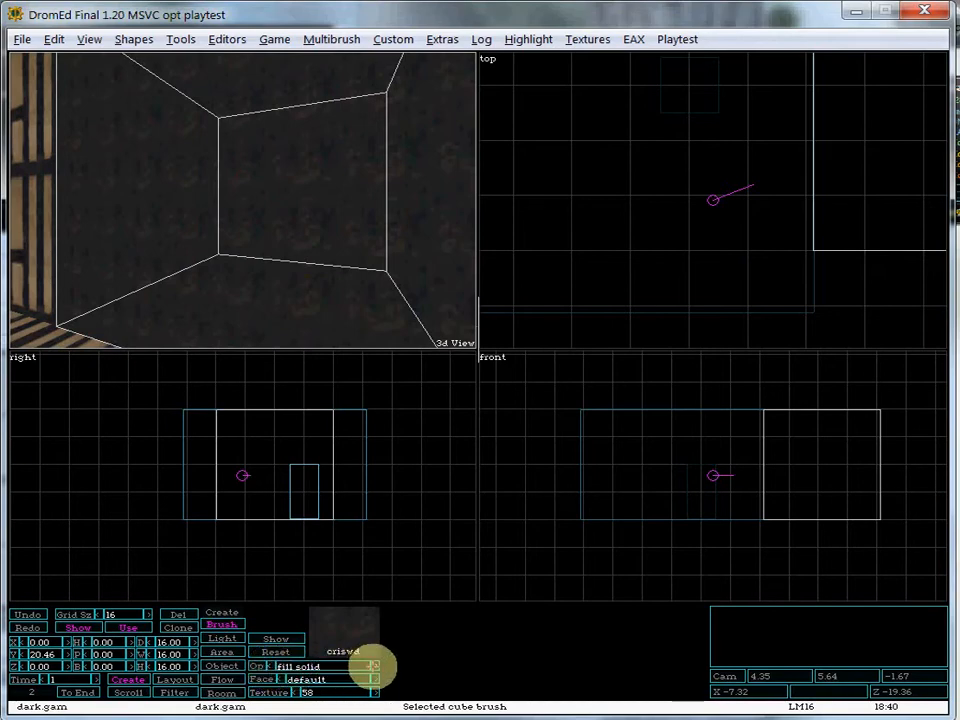
{"action": "left_click", "coordinate": [181, 39]}
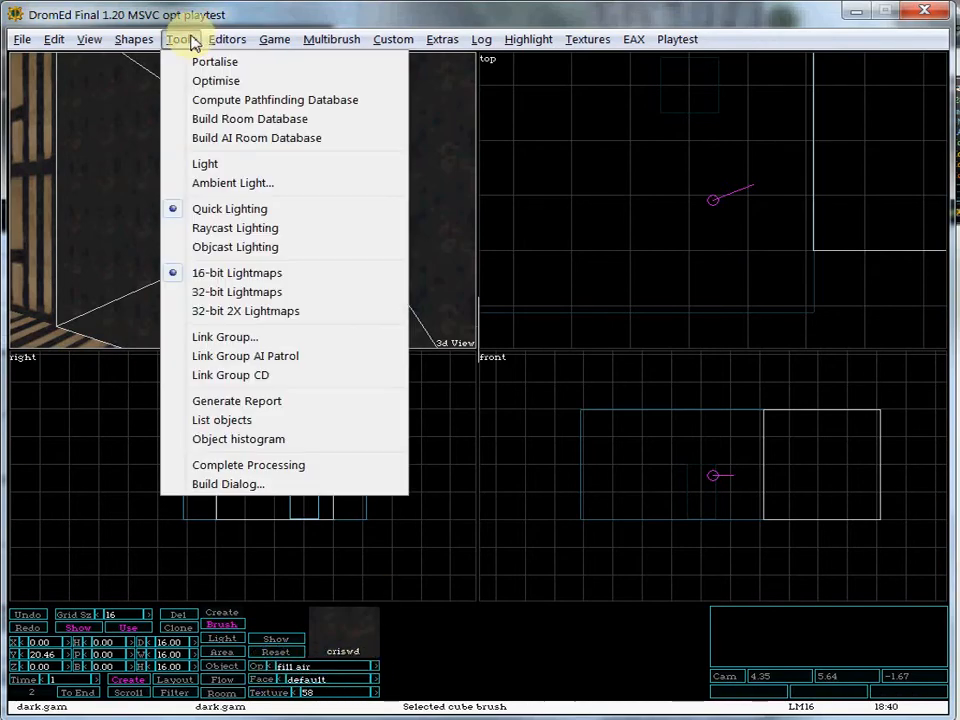
{"action": "left_click", "coordinate": [186, 63]}
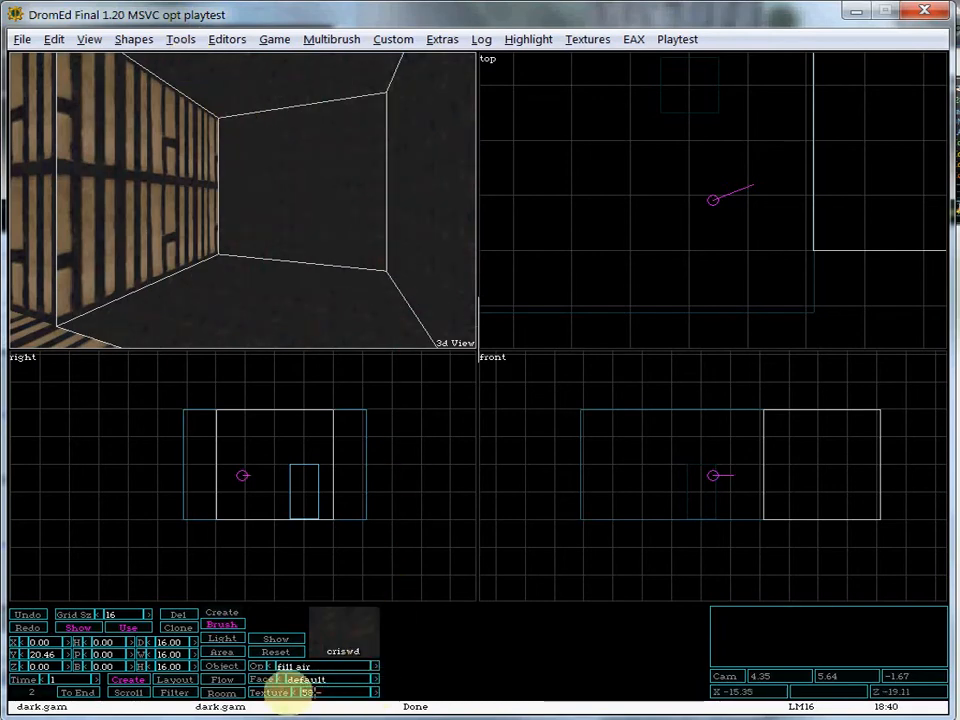
{"action": "key", "text": "a"}
{"action": "key", "text": "d"}
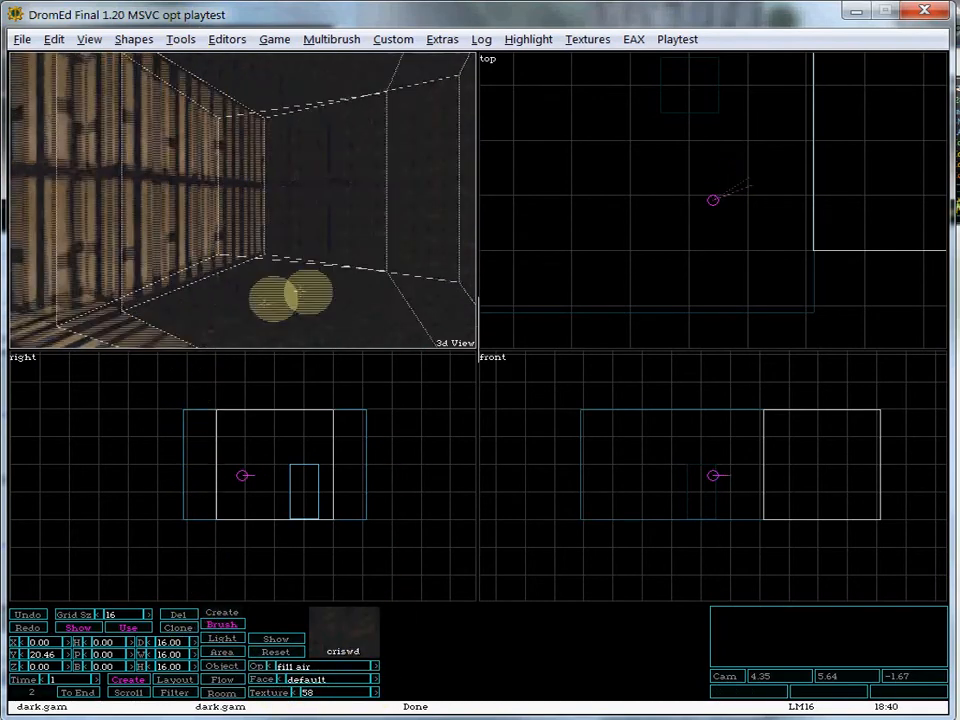
Try successive textures on the second room's brush, stepping down from texture 58 to 19.
{"action": "left_click", "coordinate": [296, 692]}
{"action": "left_click", "coordinate": [296, 692]}
{"action": "left_click", "coordinate": [296, 692]}
{"action": "left_click", "coordinate": [296, 692]}
{"action": "left_click", "coordinate": [296, 692]}
{"action": "left_click", "coordinate": [296, 692]}
{"action": "left_click", "coordinate": [296, 692]}
{"action": "left_click", "coordinate": [296, 692]}
{"action": "left_click", "coordinate": [296, 692]}
{"action": "left_click", "coordinate": [296, 692]}
{"action": "left_click", "coordinate": [296, 692]}
{"action": "left_click", "coordinate": [296, 692]}
{"action": "left_click", "coordinate": [296, 692]}
{"action": "left_click", "coordinate": [296, 692]}
{"action": "left_click", "coordinate": [296, 692]}
{"action": "left_click", "coordinate": [296, 692]}
{"action": "left_click", "coordinate": [296, 692]}
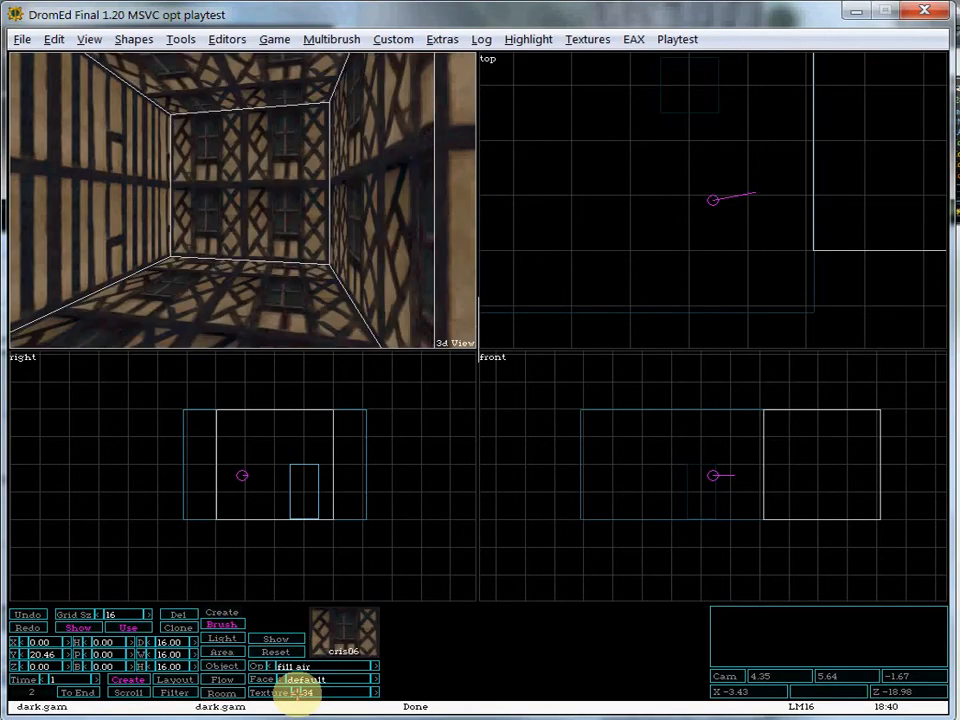
{"action": "left_click", "coordinate": [296, 692]}
{"action": "left_click", "coordinate": [296, 692]}
{"action": "left_click", "coordinate": [296, 692]}
{"action": "left_click", "coordinate": [296, 692]}
{"action": "left_click", "coordinate": [296, 692]}
{"action": "left_click", "coordinate": [296, 692]}
{"action": "left_click", "coordinate": [296, 692]}
{"action": "left_click", "coordinate": [296, 692]}
{"action": "left_click", "coordinate": [296, 692]}
{"action": "left_click", "coordinate": [296, 692]}
{"action": "left_click", "coordinate": [296, 692]}
{"action": "left_click", "coordinate": [296, 692]}
{"action": "left_click", "coordinate": [296, 692]}
{"action": "left_click", "coordinate": [296, 692]}
{"action": "left_click", "coordinate": [296, 692]}
Assign the city/cris04 texture from the texture palette to the second room's default face and look around the rooms.
{"action": "key", "text": "alt+t"}
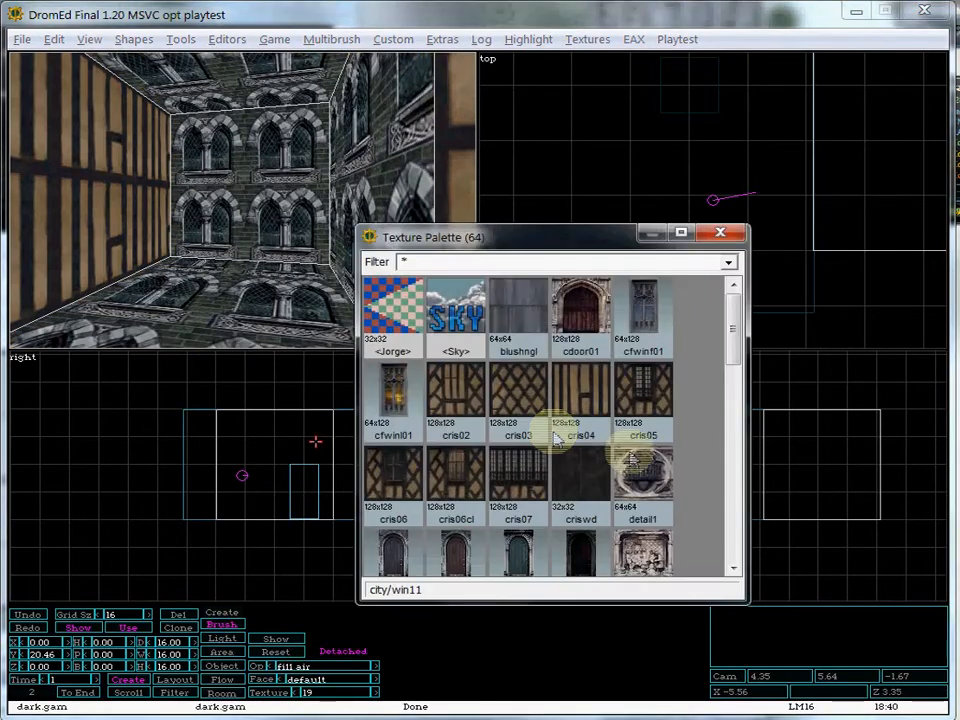
{"action": "left_click", "coordinate": [585, 420]}
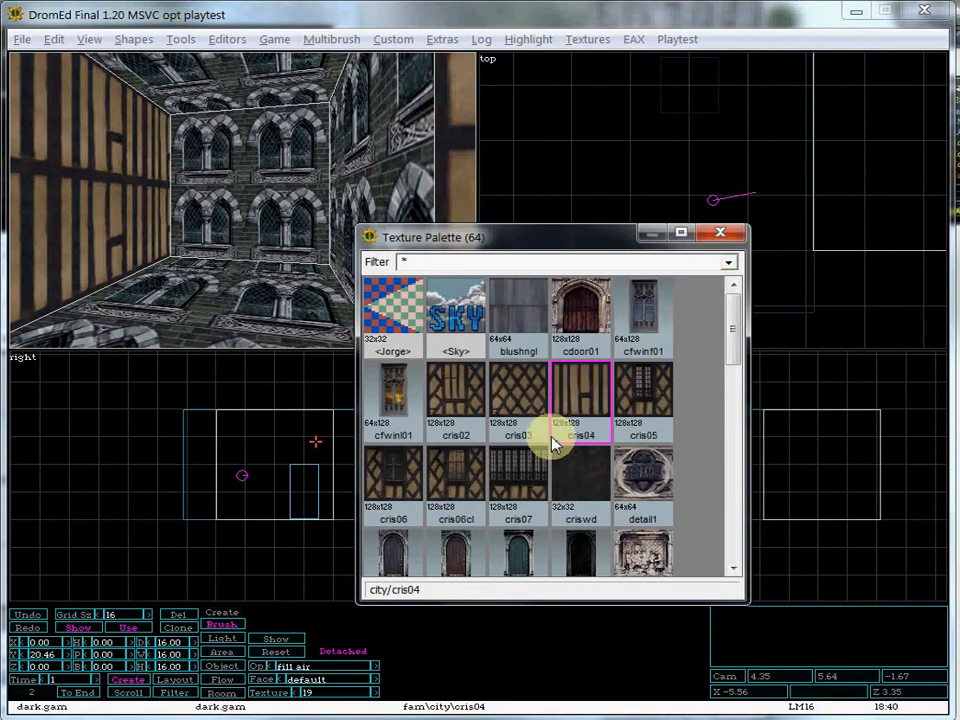
{"action": "right_click", "coordinate": [585, 395]}
{"action": "left_click", "coordinate": [610, 398]}
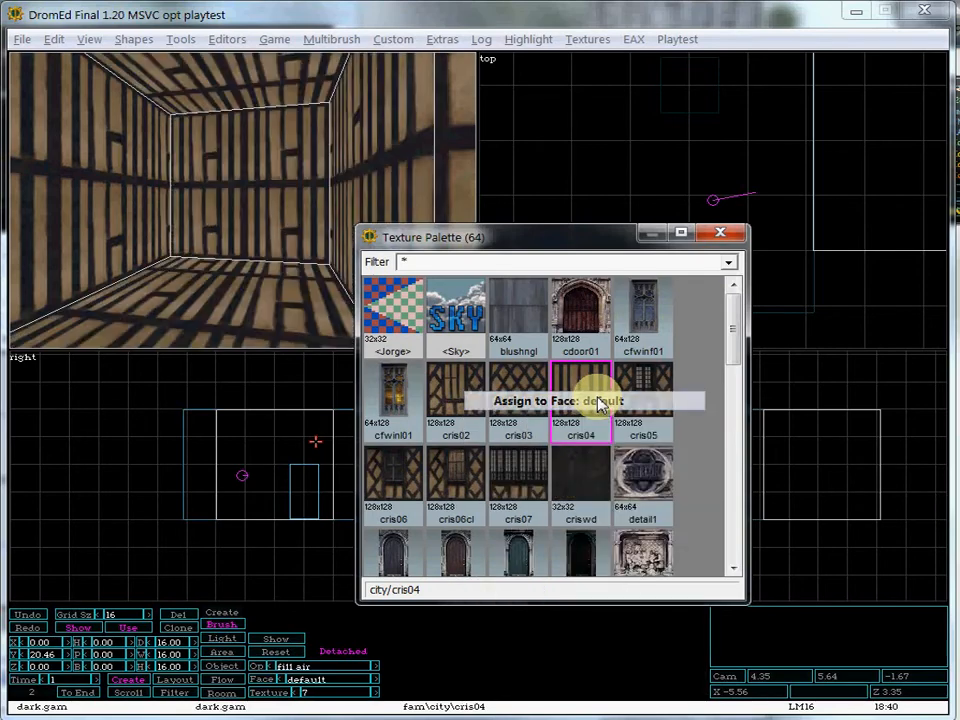
{"action": "left_click", "coordinate": [720, 233]}
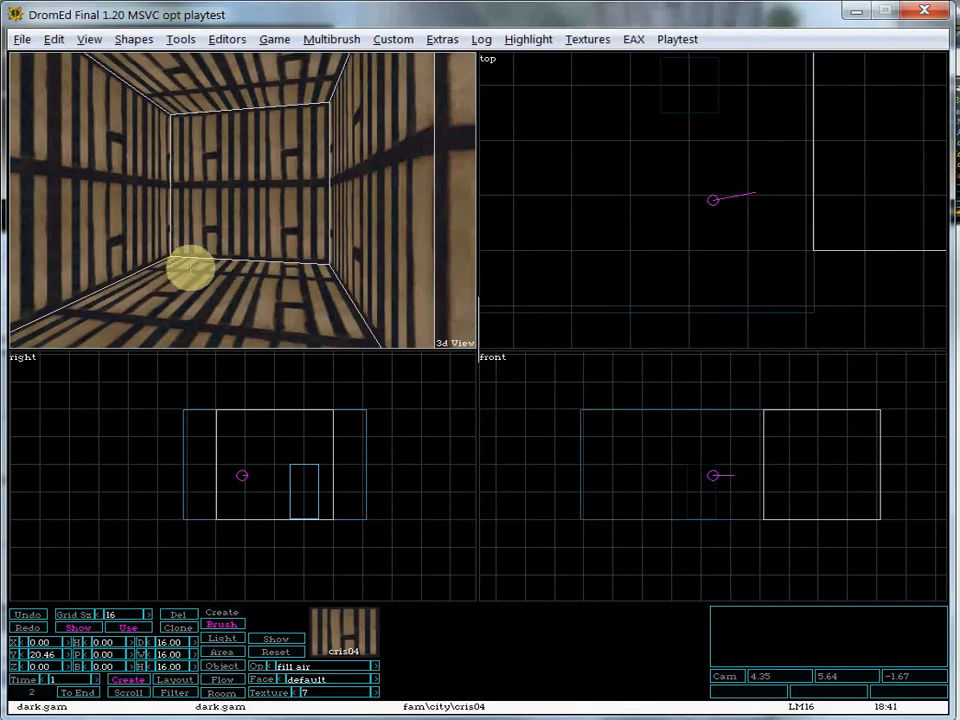
{"action": "key", "text": "a"}
{"action": "key", "text": "a"}
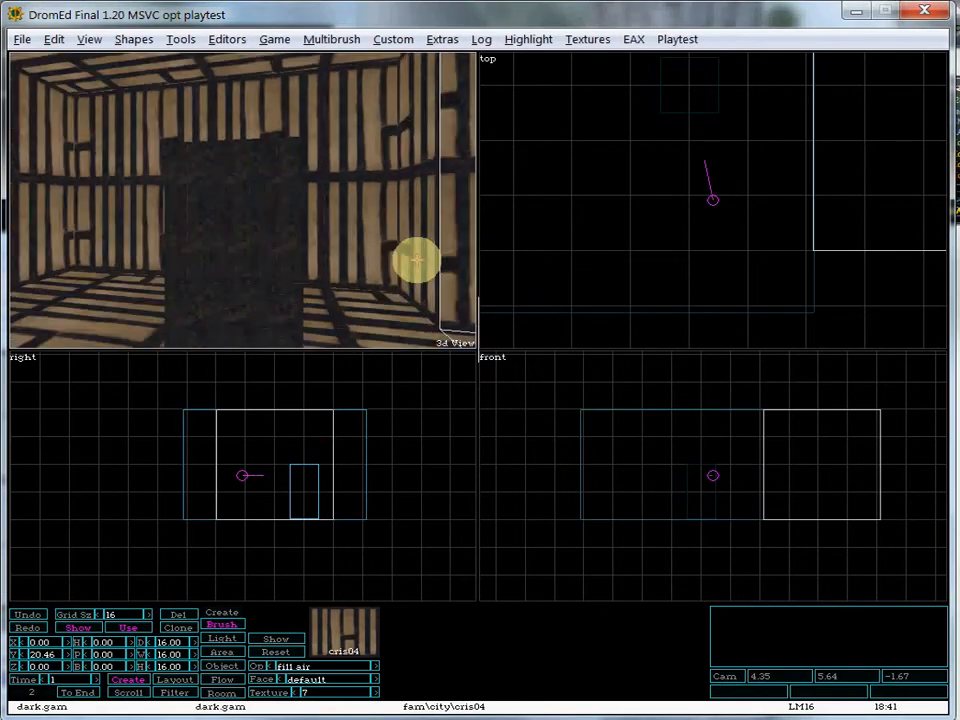
{"action": "key", "text": "Left"}
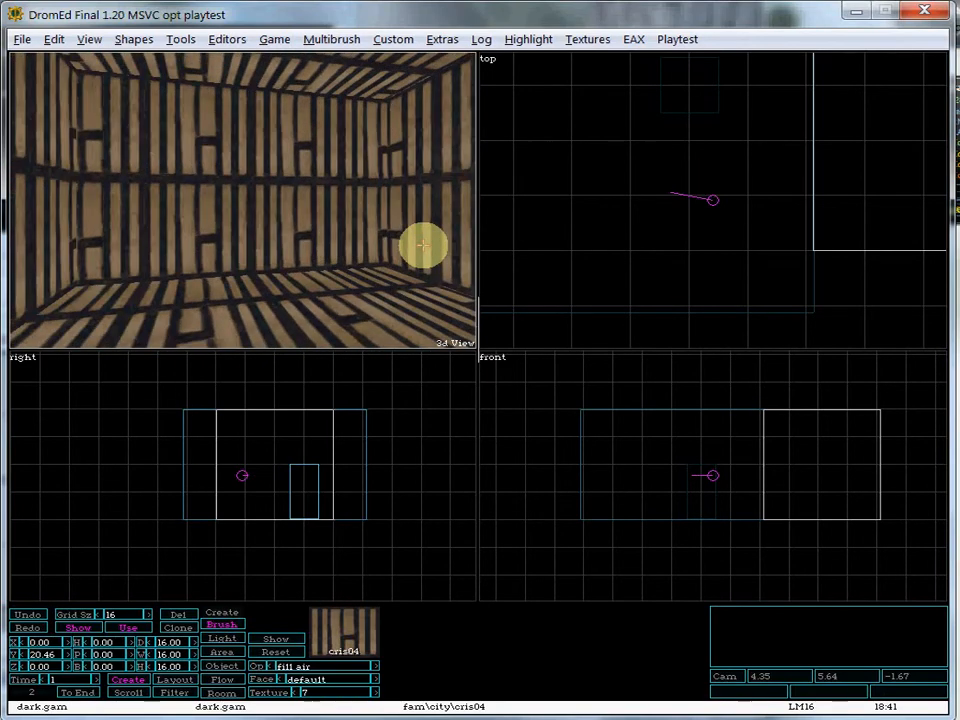
{"action": "key", "text": "Right"}
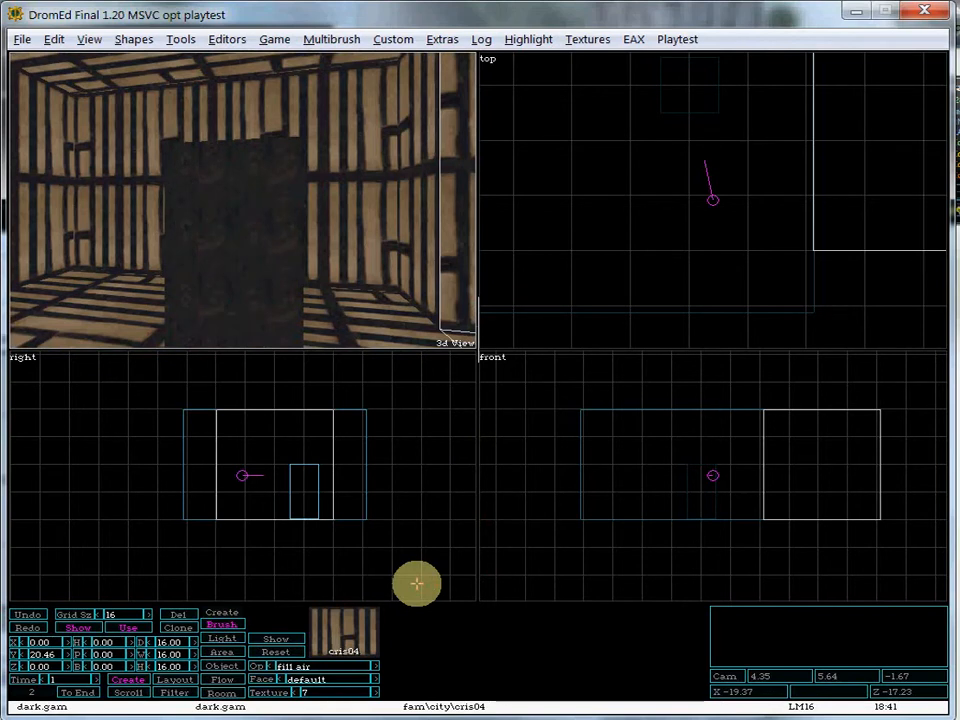
Open the Object Hierarchy and expand physical, Creature, Animal, Human, guard, swordsman and Grunts.
{"action": "left_click", "coordinate": [229, 44]}
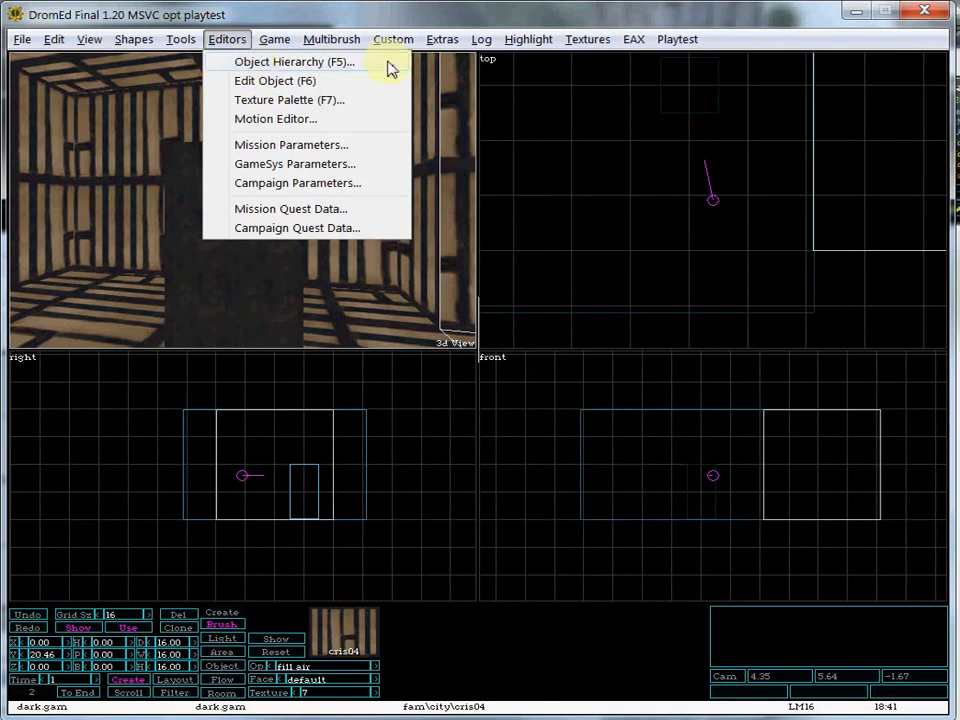
{"action": "left_click", "coordinate": [231, 42]}
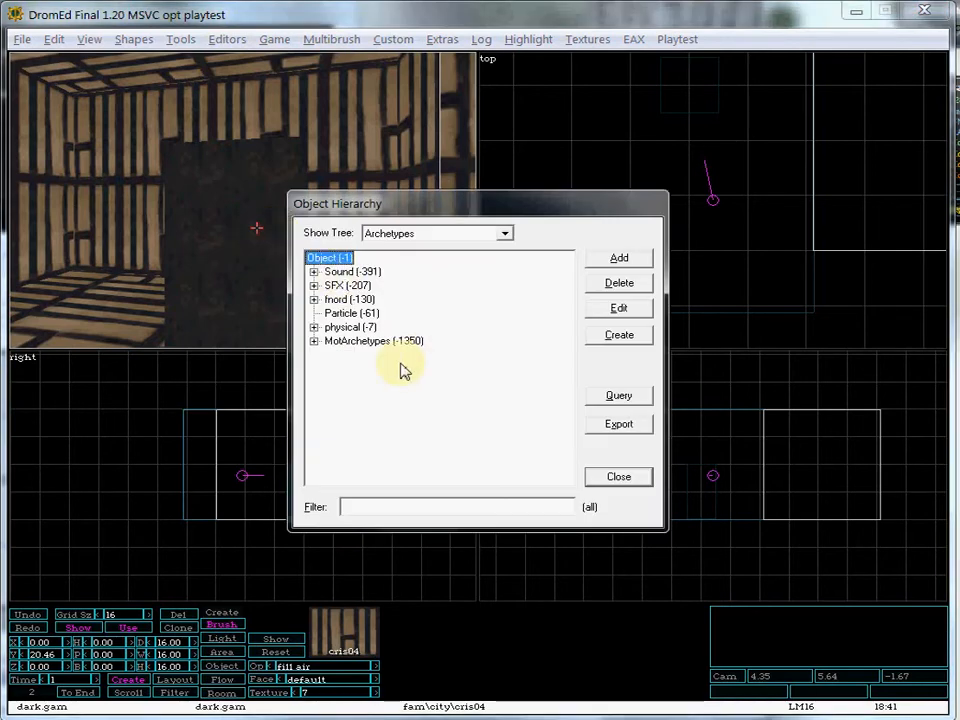
{"action": "left_click", "coordinate": [314, 327]}
{"action": "left_click", "coordinate": [331, 271]}
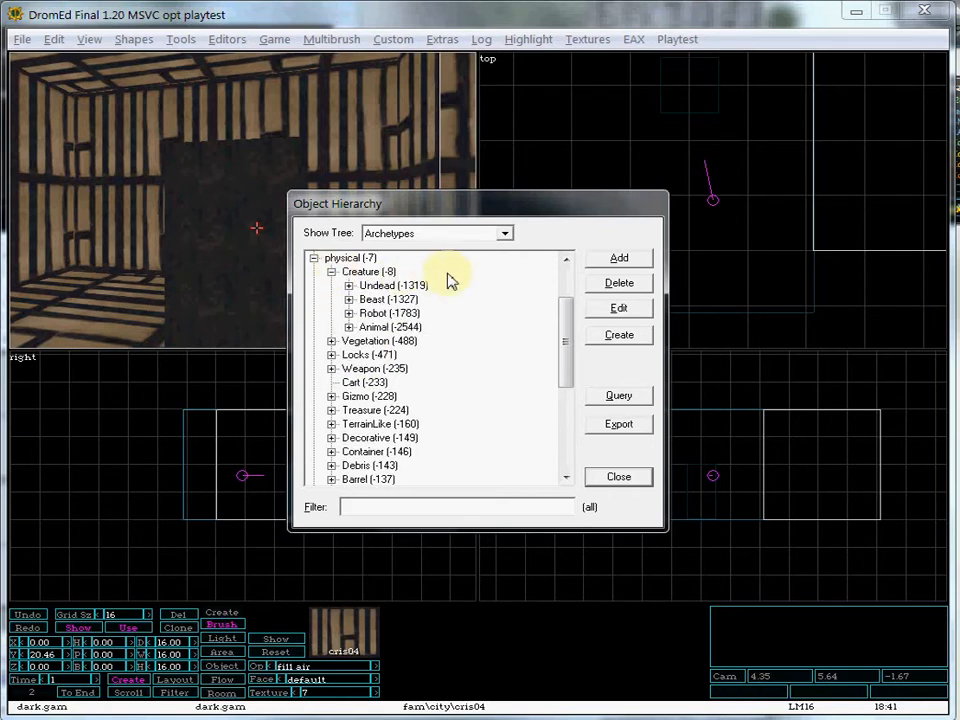
{"action": "left_click", "coordinate": [349, 328]}
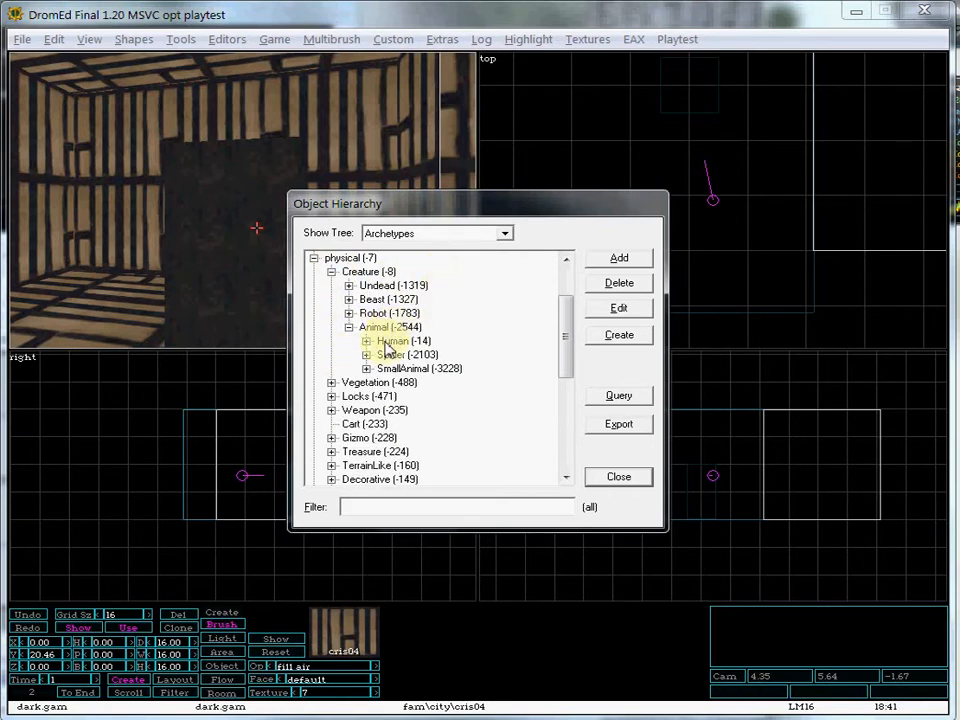
{"action": "left_click", "coordinate": [366, 341]}
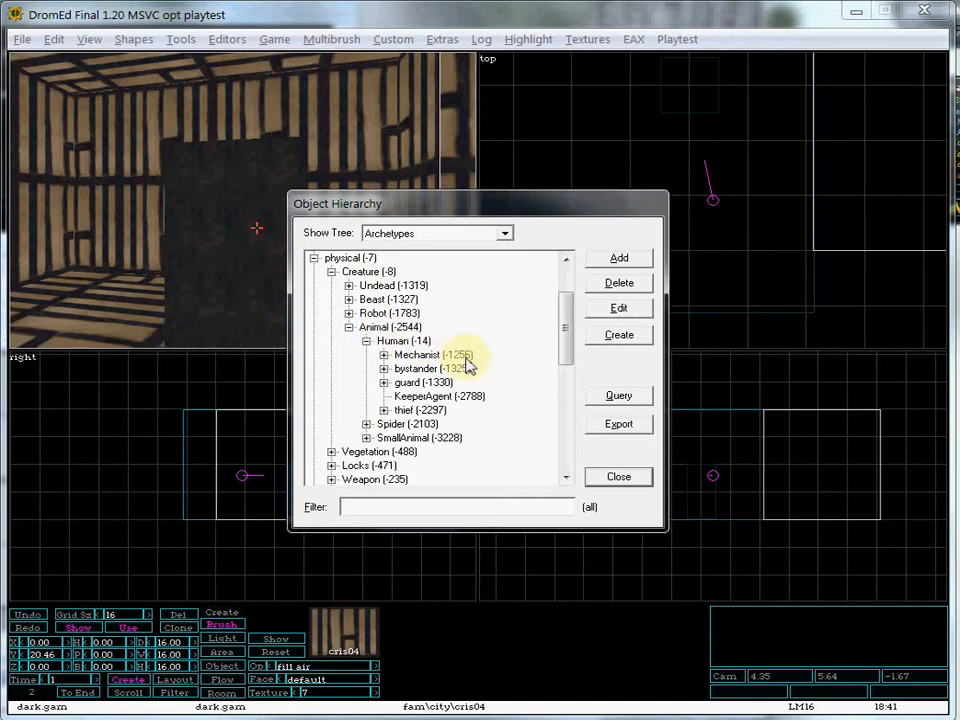
{"action": "left_click", "coordinate": [395, 383]}
{"action": "left_click", "coordinate": [384, 383]}
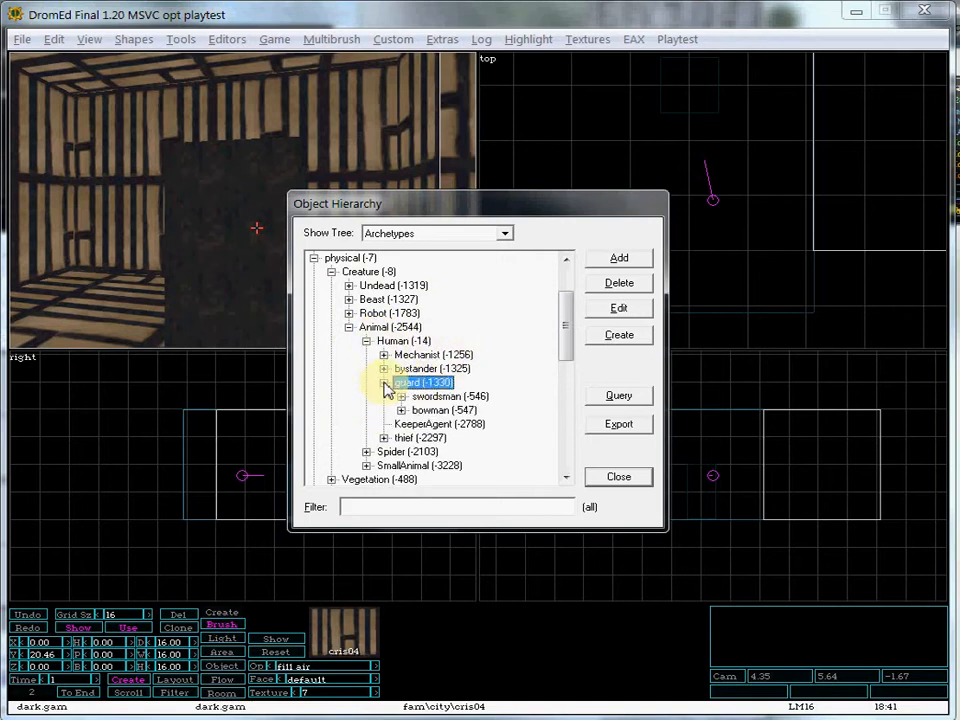
{"action": "left_click", "coordinate": [401, 396]}
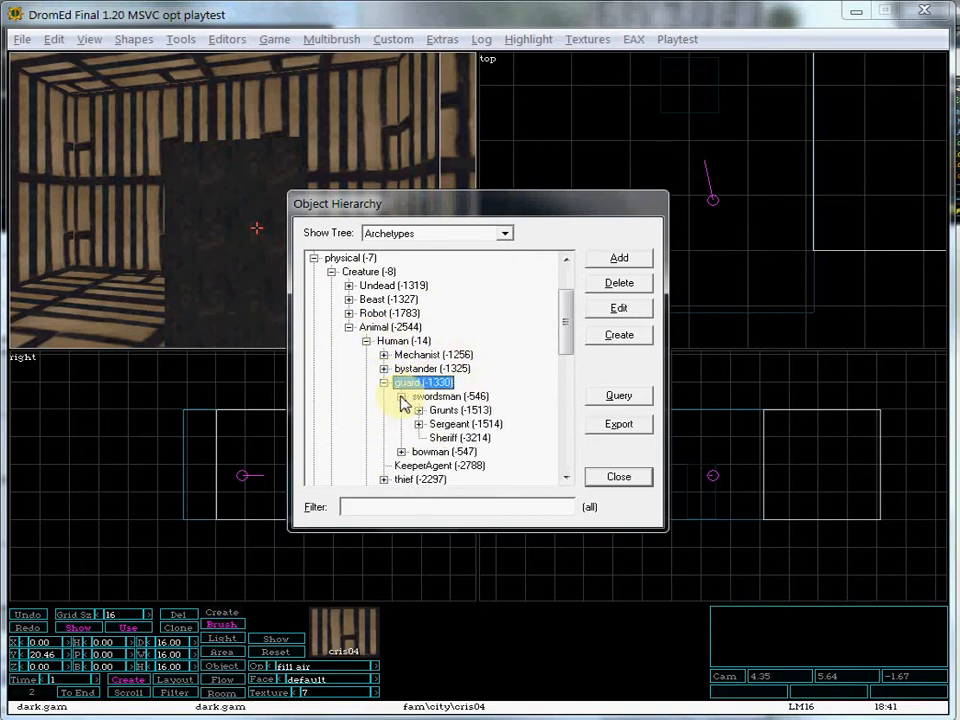
{"action": "left_click", "coordinate": [419, 410]}
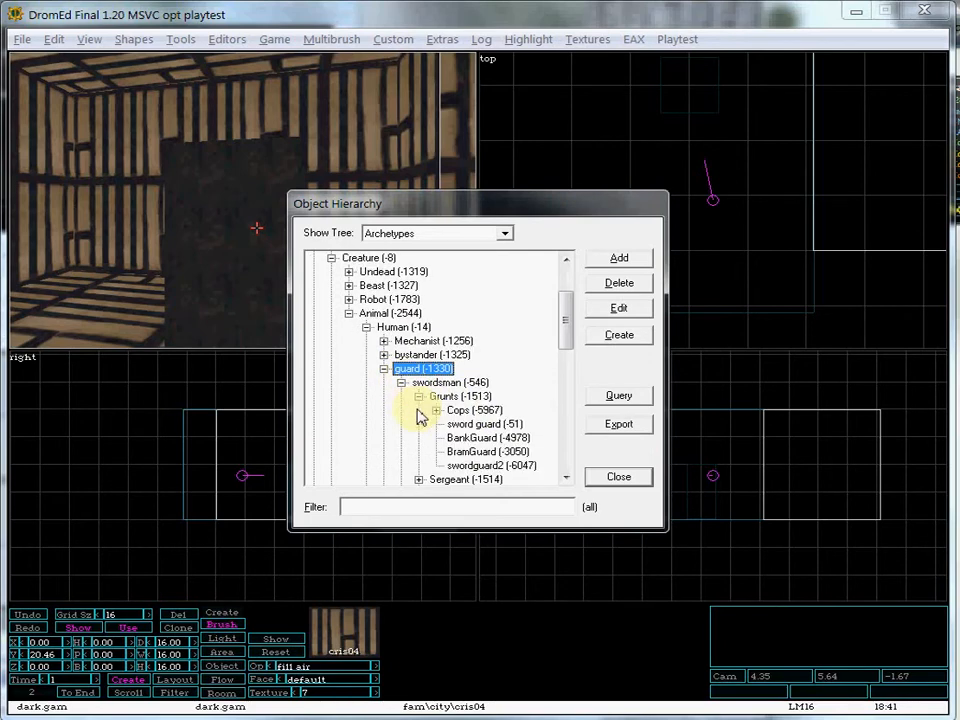
Create a sword guard (-51) object inside the first room in the front view and drop it to the floor.
{"action": "left_click", "coordinate": [483, 425]}
{"action": "left_click", "coordinate": [619, 335]}
{"action": "left_click", "coordinate": [628, 260]}
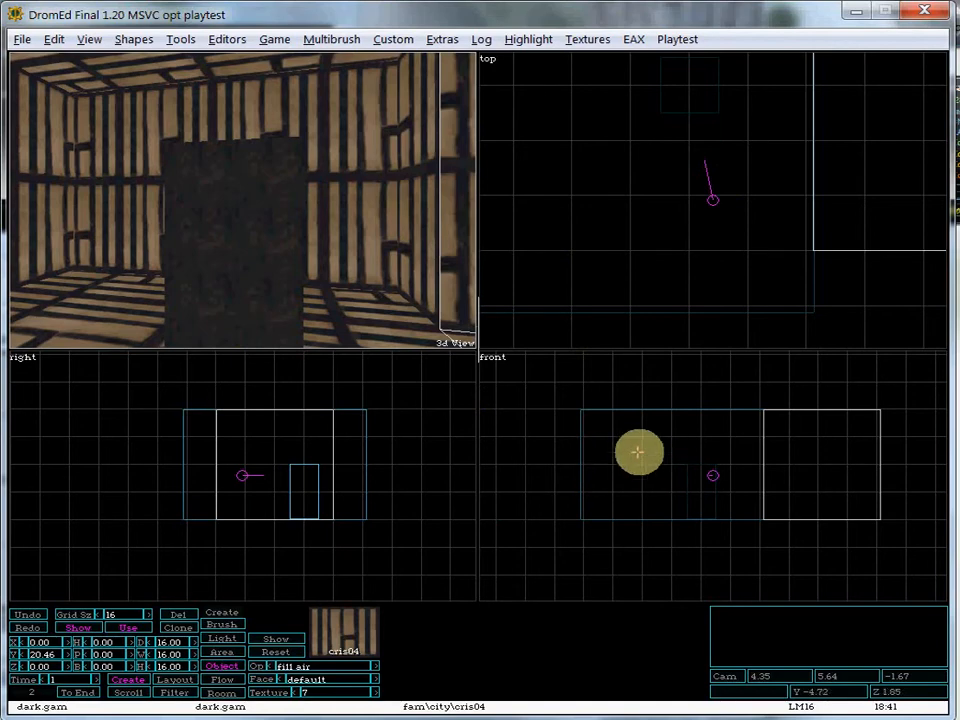
{"action": "mouse_move", "coordinate": [625, 454]}
{"action": "left_mouse_down"}
{"action": "mouse_move", "coordinate": [646, 465]}
{"action": "mouse_move", "coordinate": [674, 508]}
{"action": "left_mouse_up"}
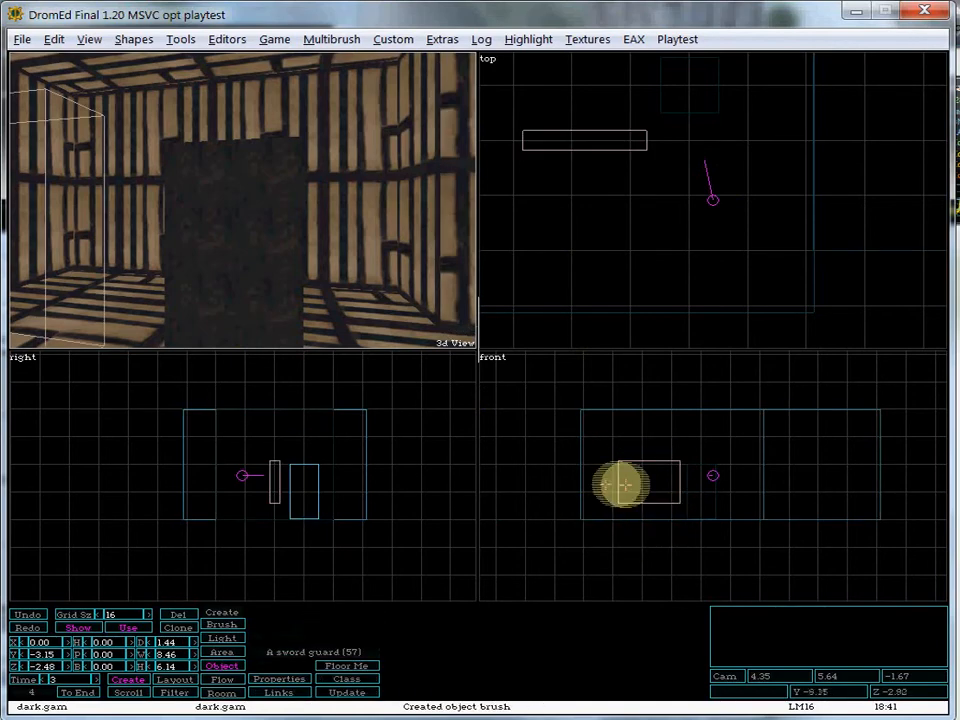
{"action": "key", "text": "a"}
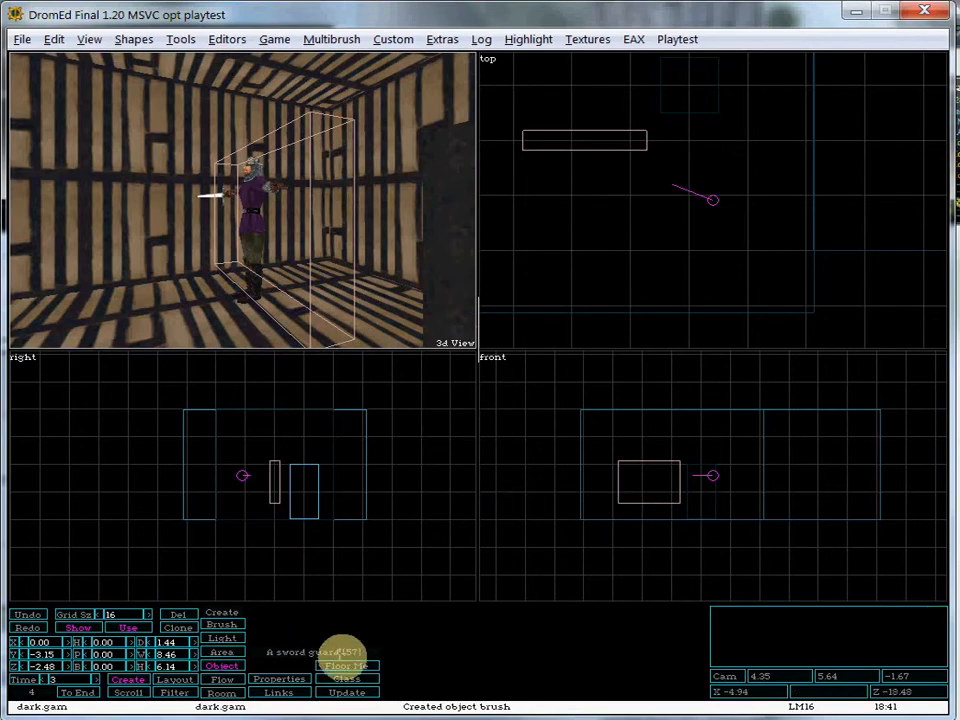
{"action": "left_click", "coordinate": [344, 663]}
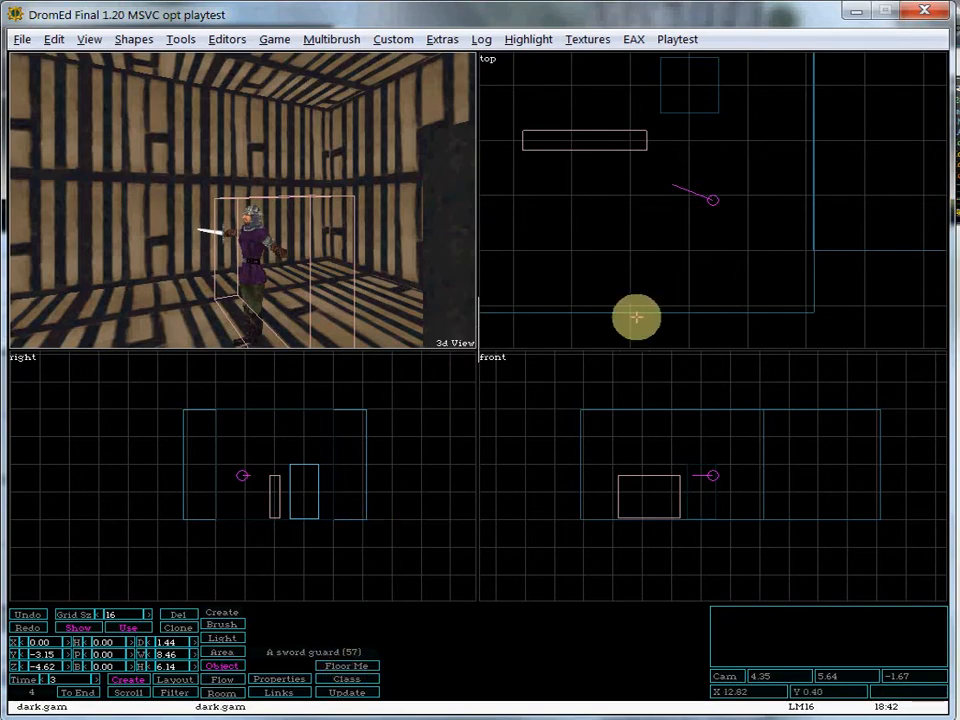
Move the sword guard to X -9.00 and Y -4.05, checking its position in the 3D view.
{"action": "key", "text": "d"}
{"action": "key", "text": "a"}
{"action": "key", "text": "a"}
{"action": "key", "text": "a"}
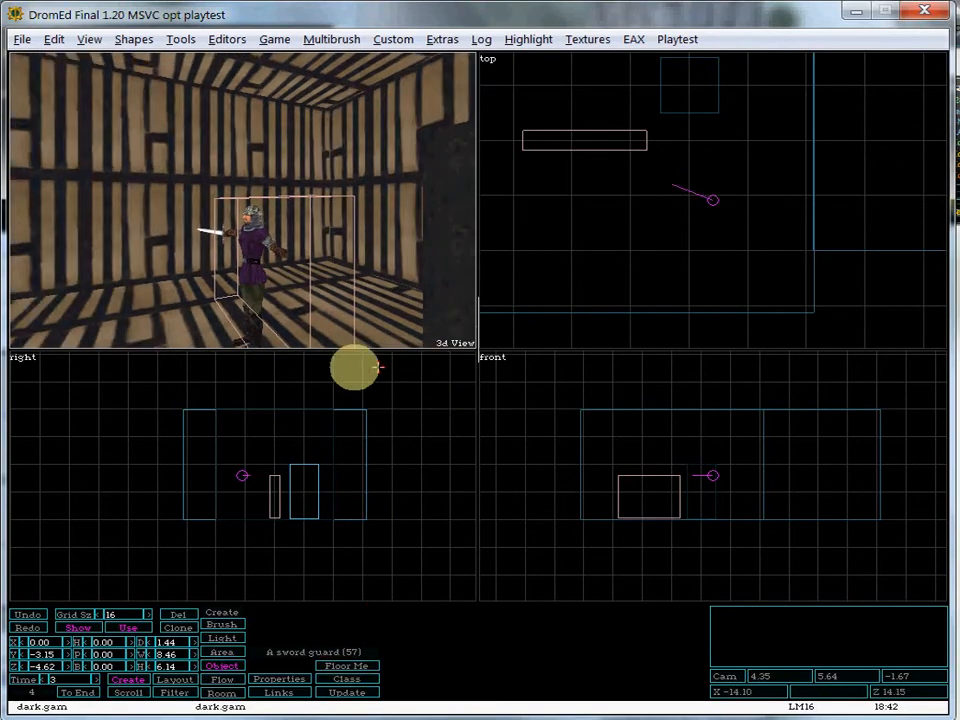
{"action": "key", "text": "w"}
{"action": "key", "text": "w"}
{"action": "key", "text": "d"}
{"action": "key", "text": "w"}
{"action": "key", "text": "w"}
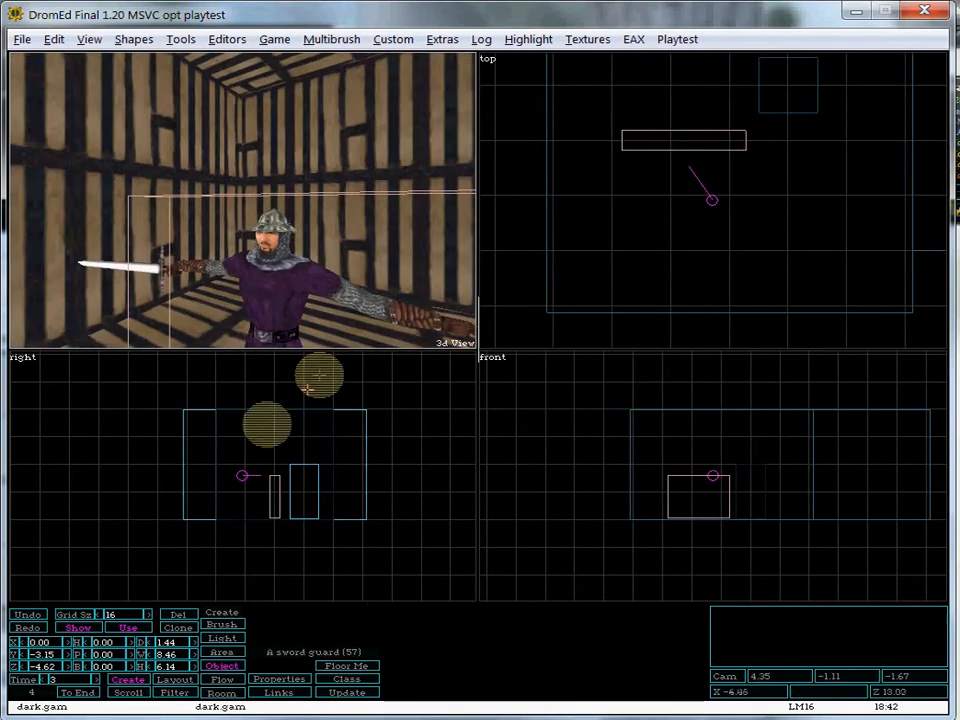
{"action": "left_click_drag", "start_coordinate": [15, 641], "coordinate": [478, 383]}
{"action": "key", "text": "d"}
{"action": "key", "text": "w"}
{"action": "key", "text": "w"}
{"action": "key", "text": "w"}
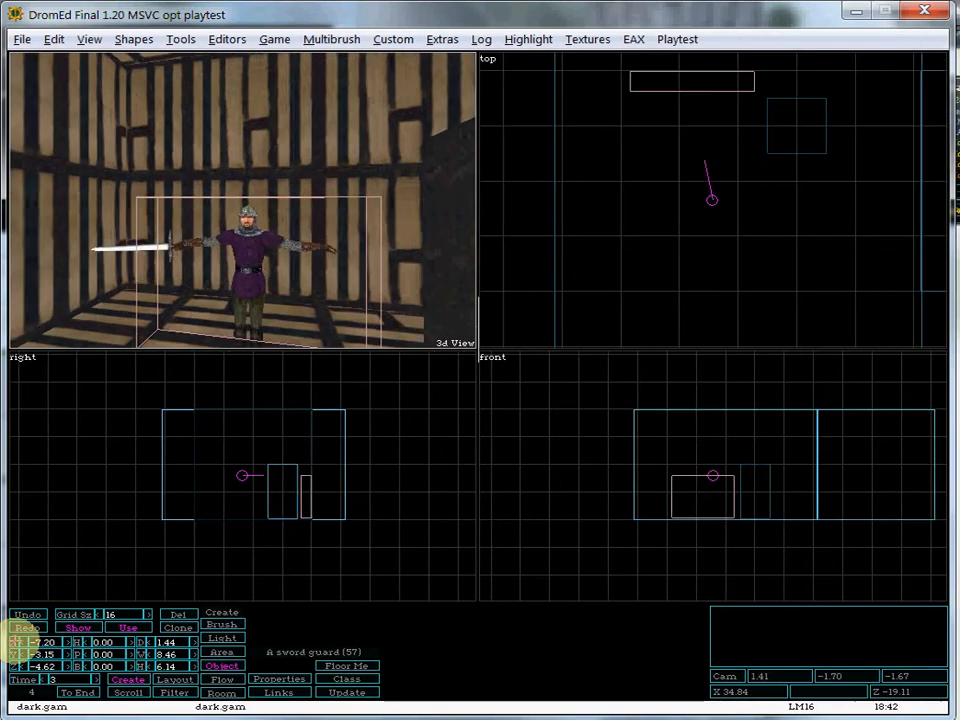
{"action": "left_click_drag", "start_coordinate": [478, 383], "coordinate": [16, 652]}
{"action": "key", "text": "a"}
{"action": "key", "text": "a"}
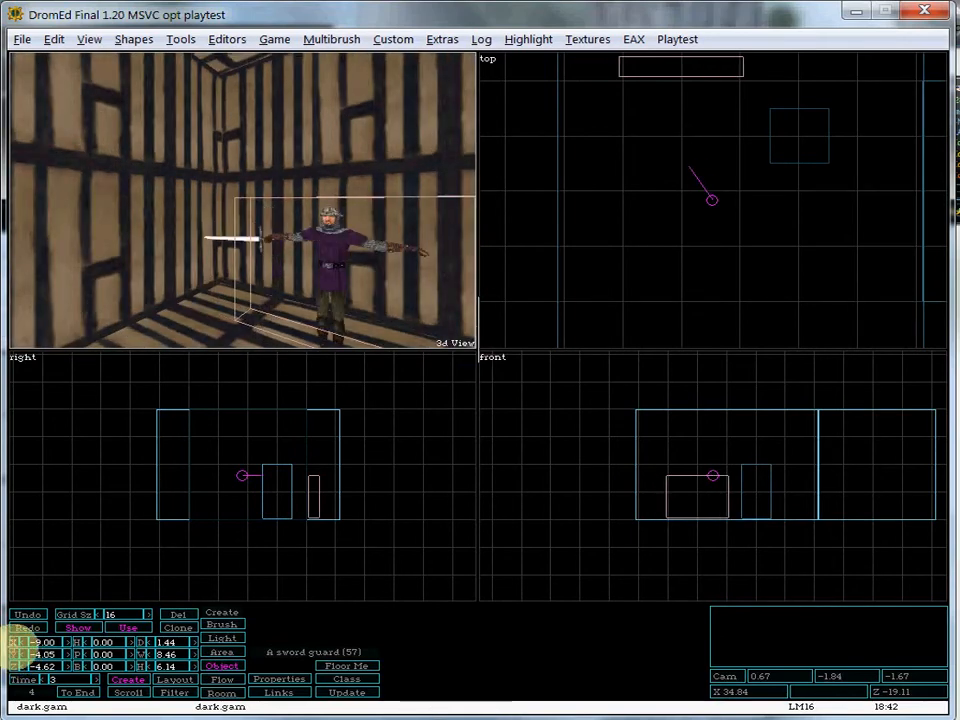
{"action": "key", "text": "d"}
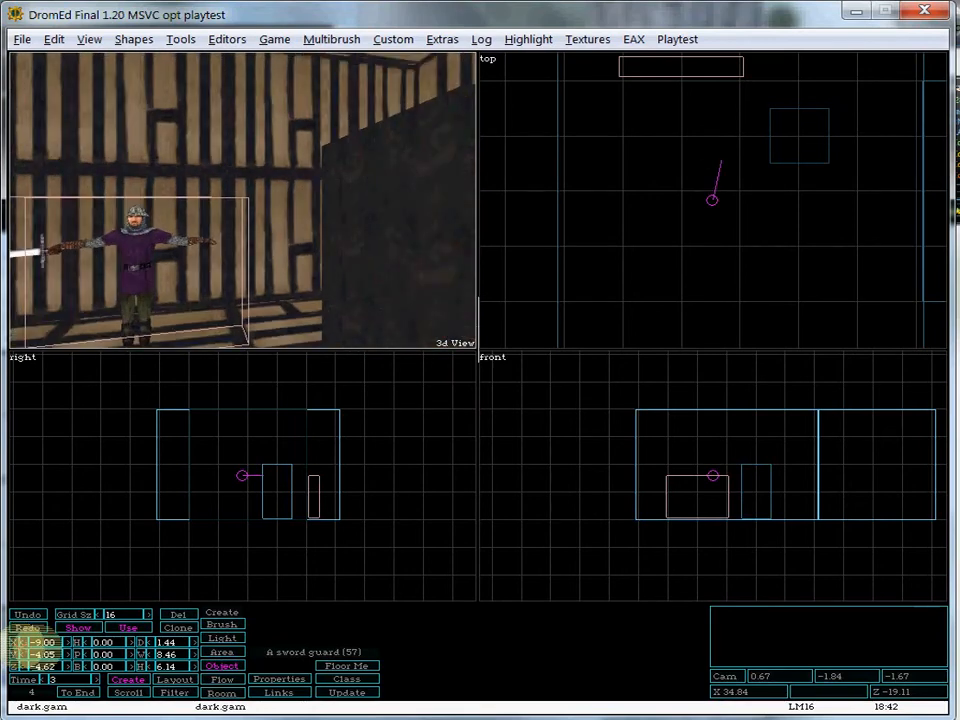
{"action": "key", "text": "a"}
{"action": "key", "text": "a"}
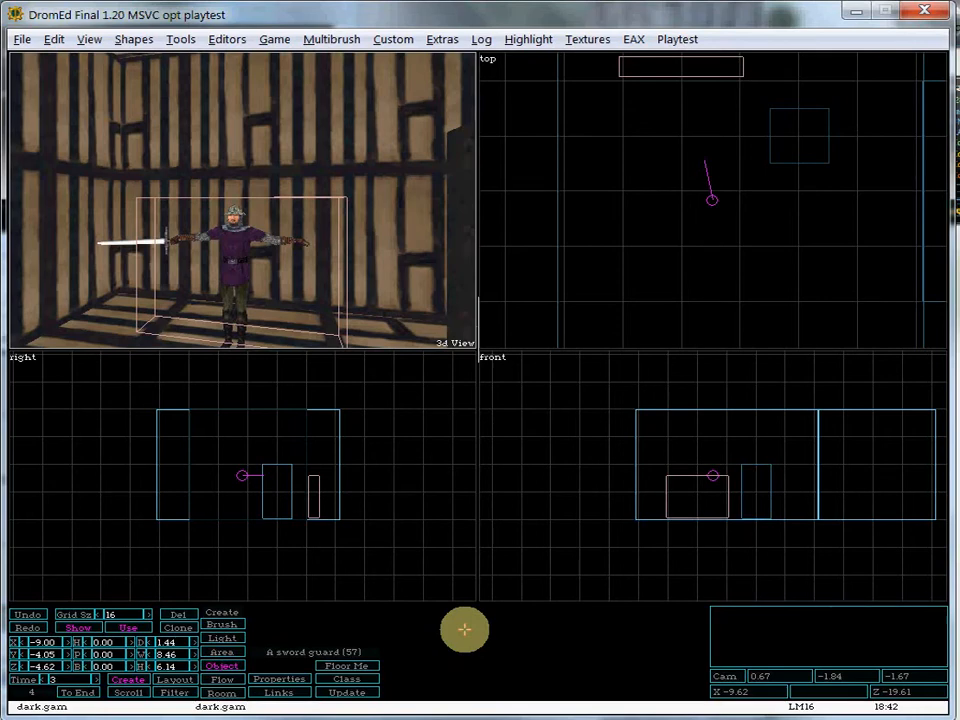
Open the Object Hierarchy, filter the archetypes by "guard" and clear the filter again.
{"action": "key", "text": "alt+o"}
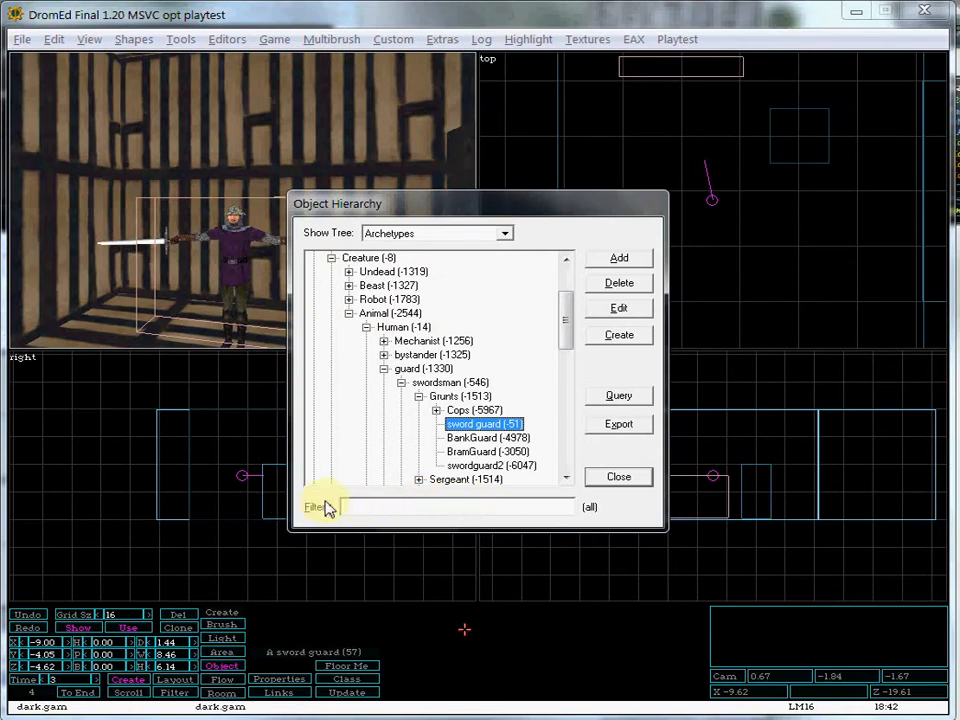
{"action": "left_click", "coordinate": [423, 507]}
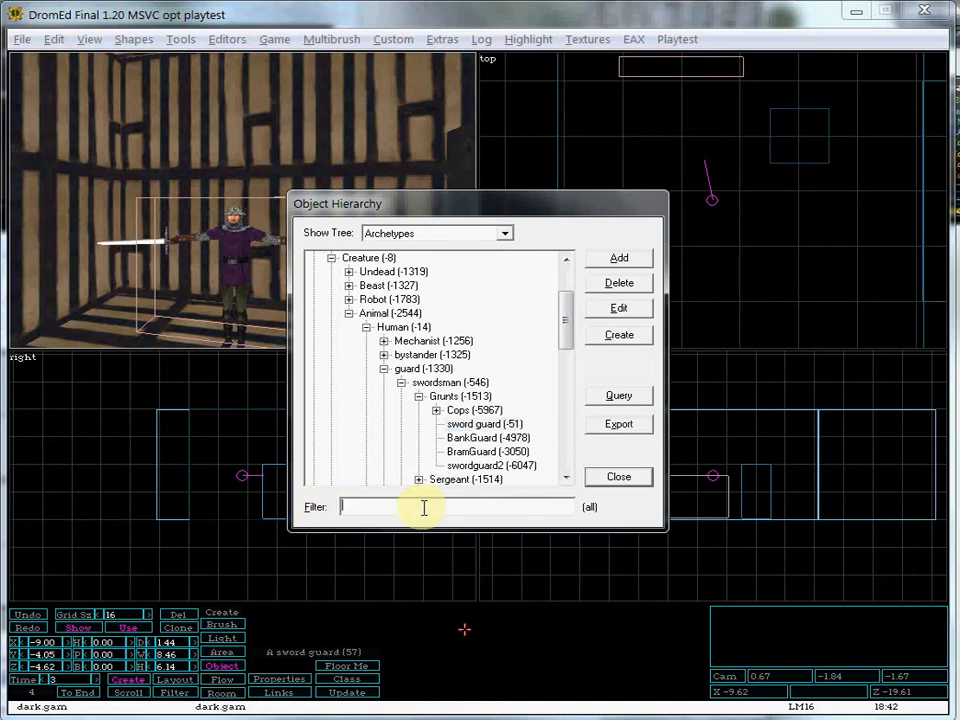
{"action": "key", "text": "Return"}
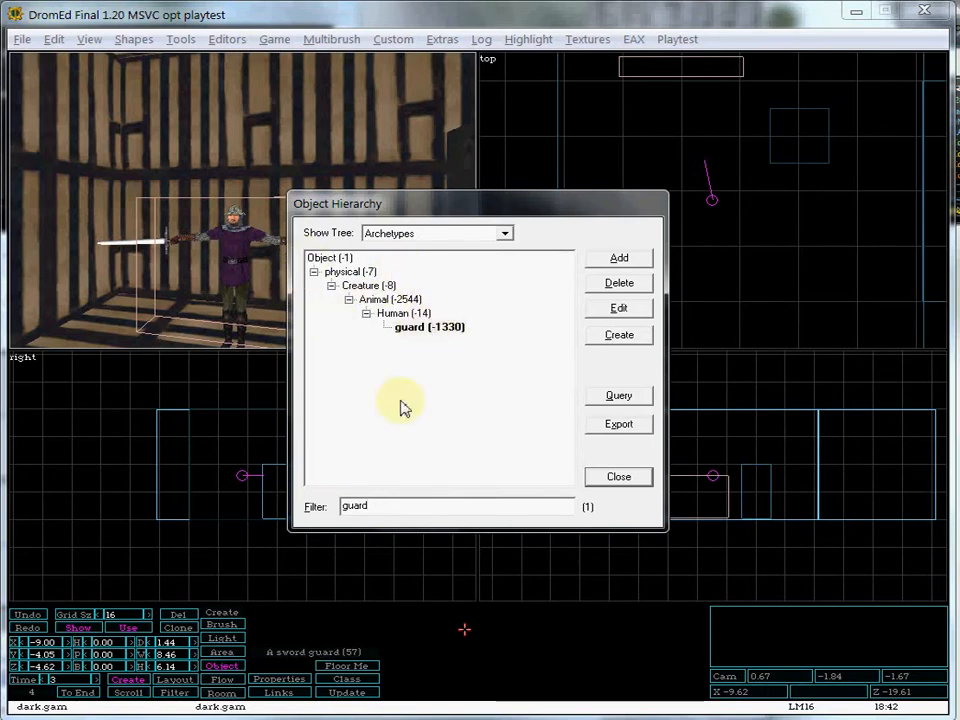
{"action": "left_click_drag", "start_coordinate": [376, 505], "coordinate": [315, 510]}
{"action": "key", "text": "BackSpace"}
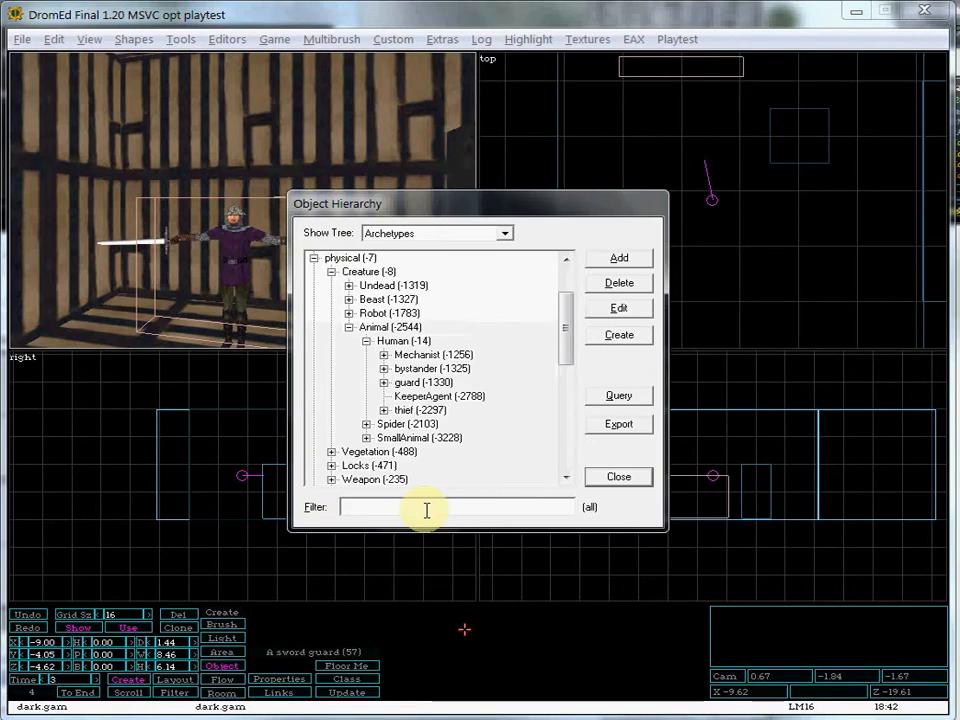
Collapse the Creature branch under physical and expand Lights (-12).
{"action": "left_click", "coordinate": [313, 259]}
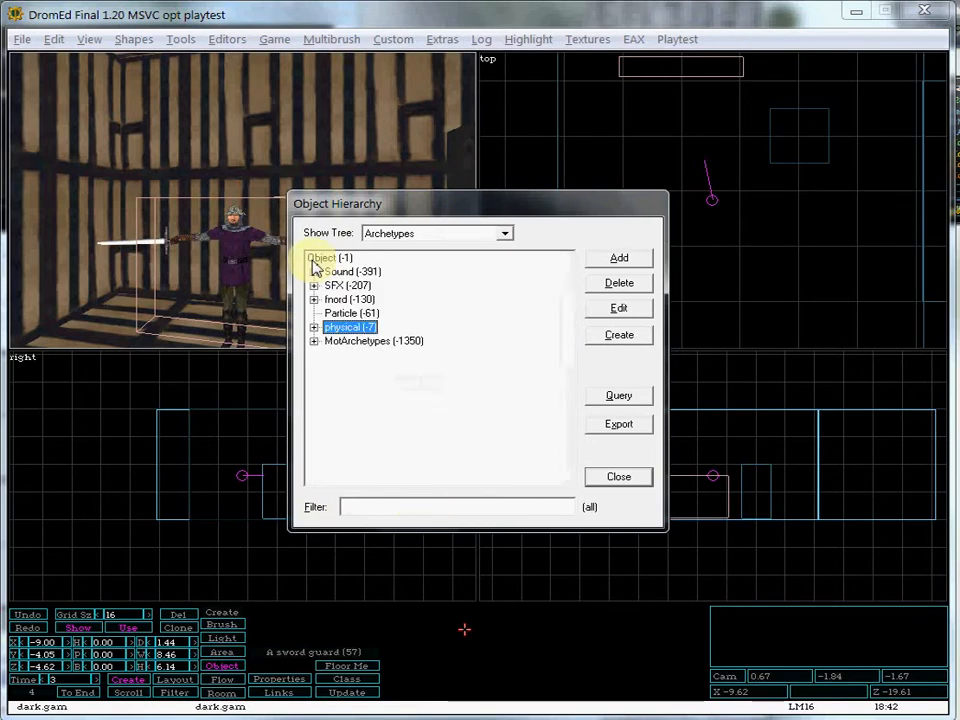
{"action": "left_click", "coordinate": [313, 327]}
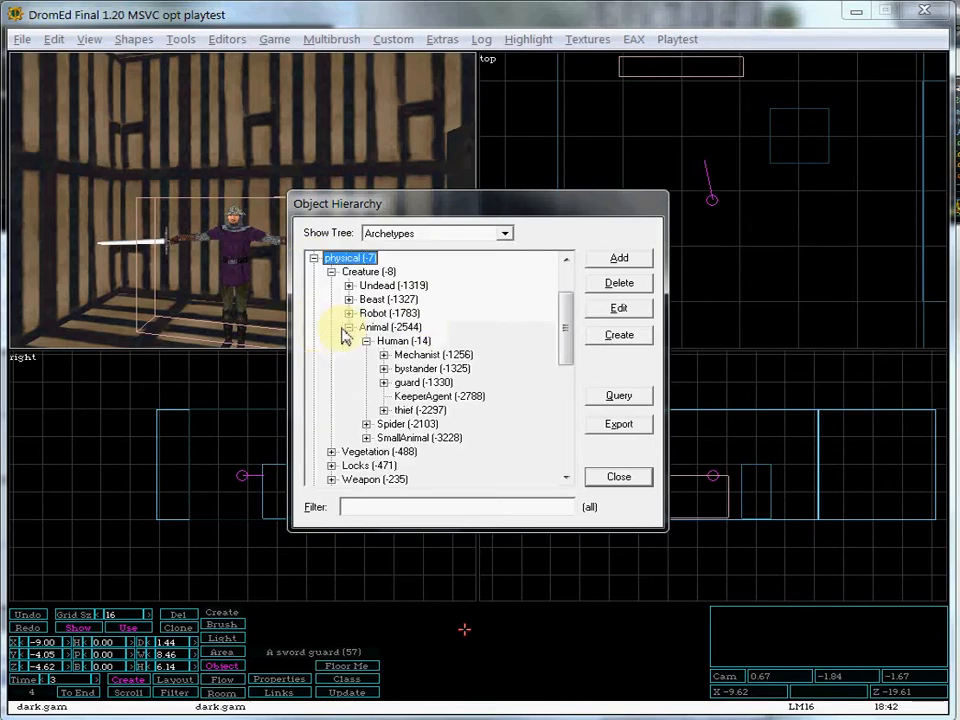
{"action": "left_click", "coordinate": [331, 273]}
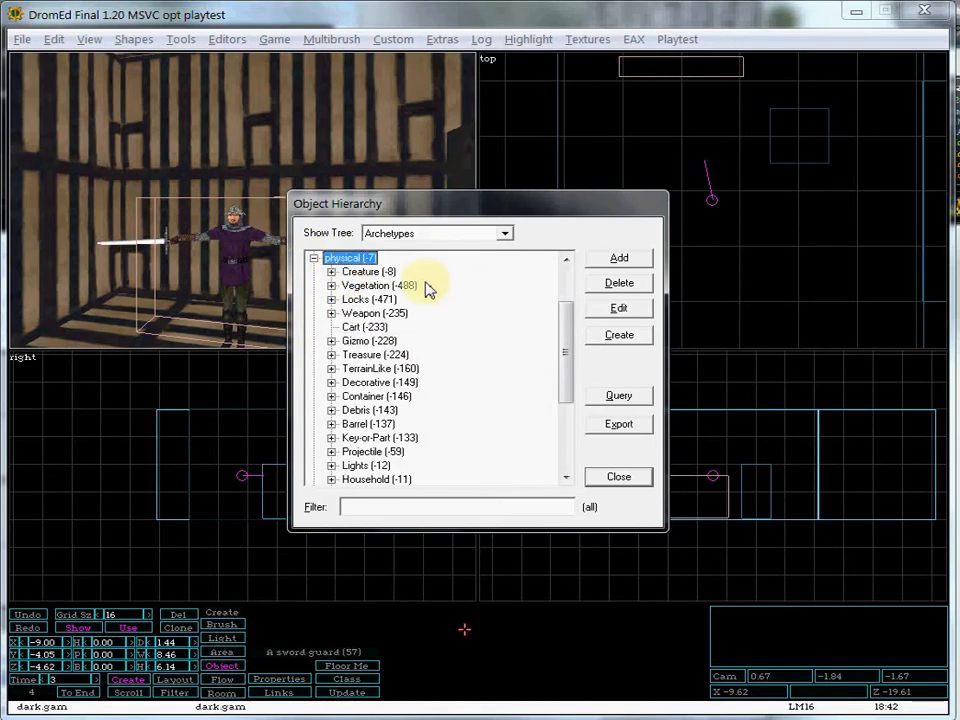
{"action": "scroll", "coordinate": [424, 288], "scroll_direction": "down", "scroll_amount": 2}
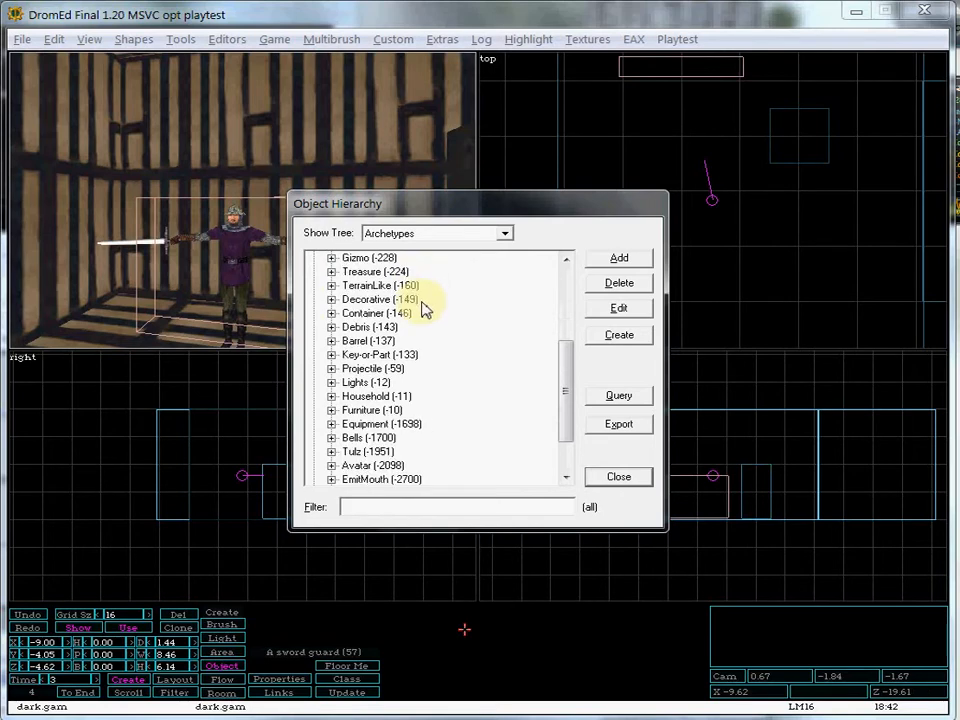
{"action": "left_click", "coordinate": [332, 383]}
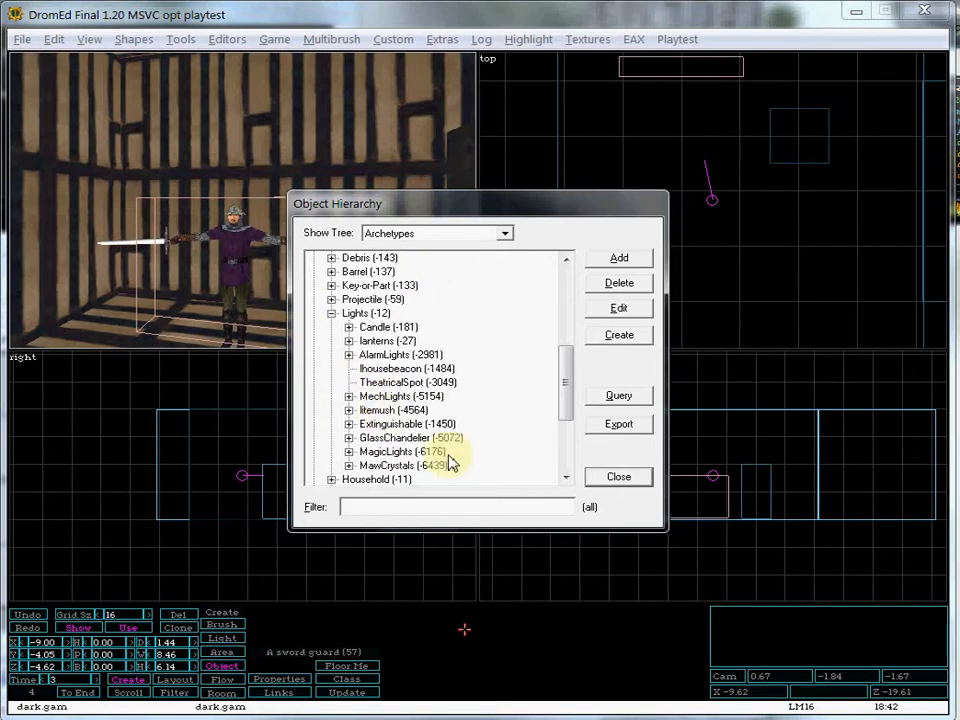
Look through the lanterns, Candle, MechLights and litemush branches under Lights for a suitable light object.
{"action": "left_click", "coordinate": [348, 341]}
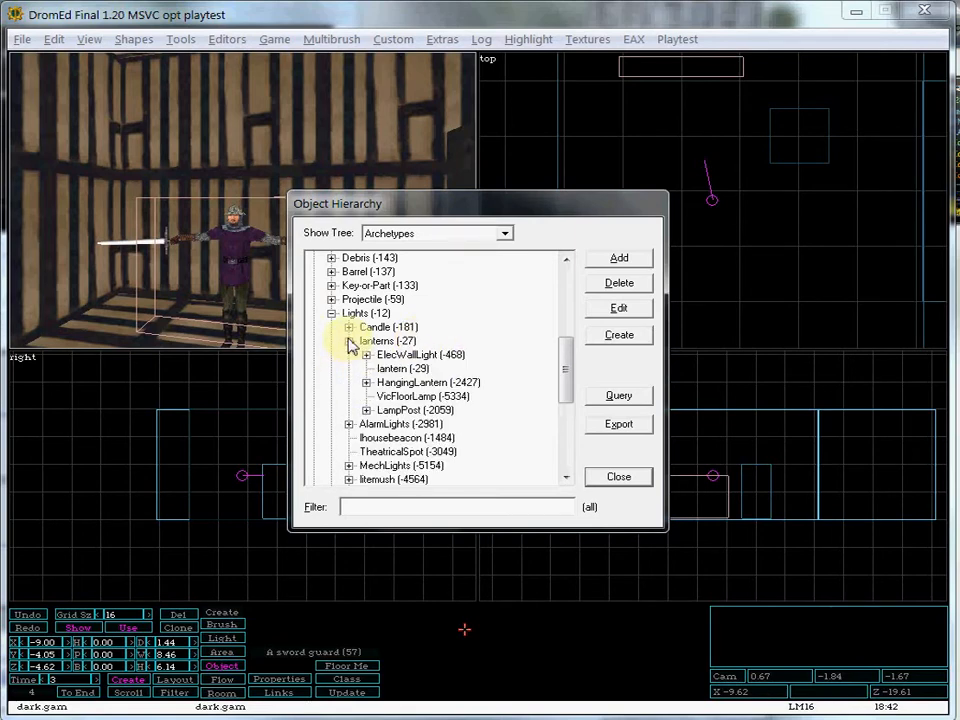
{"action": "left_click", "coordinate": [348, 341]}
{"action": "left_click", "coordinate": [348, 327]}
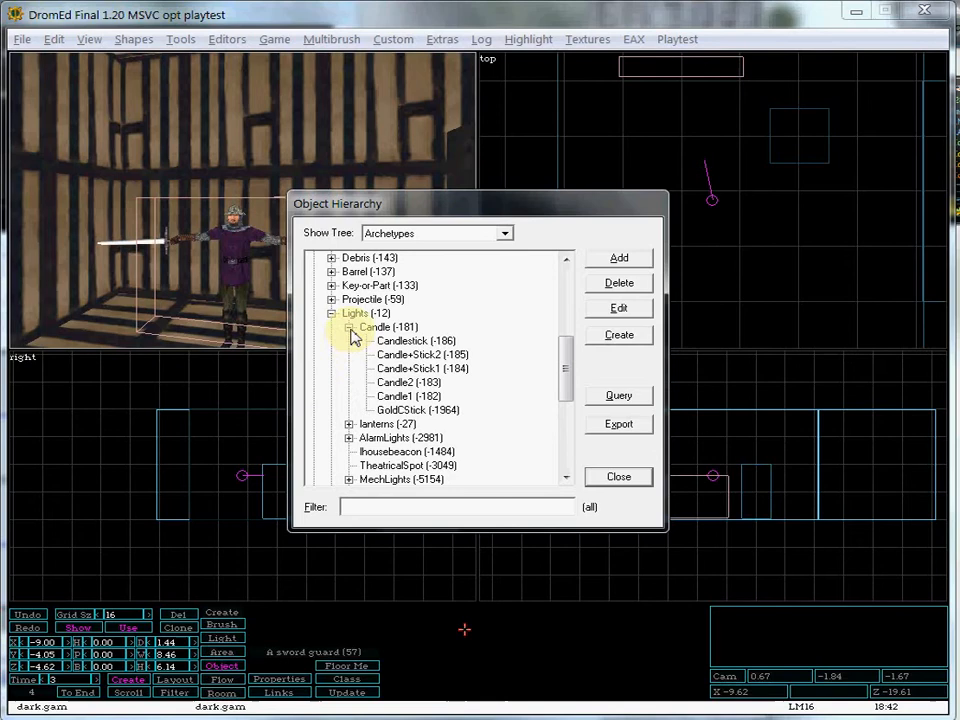
{"action": "left_click", "coordinate": [348, 327]}
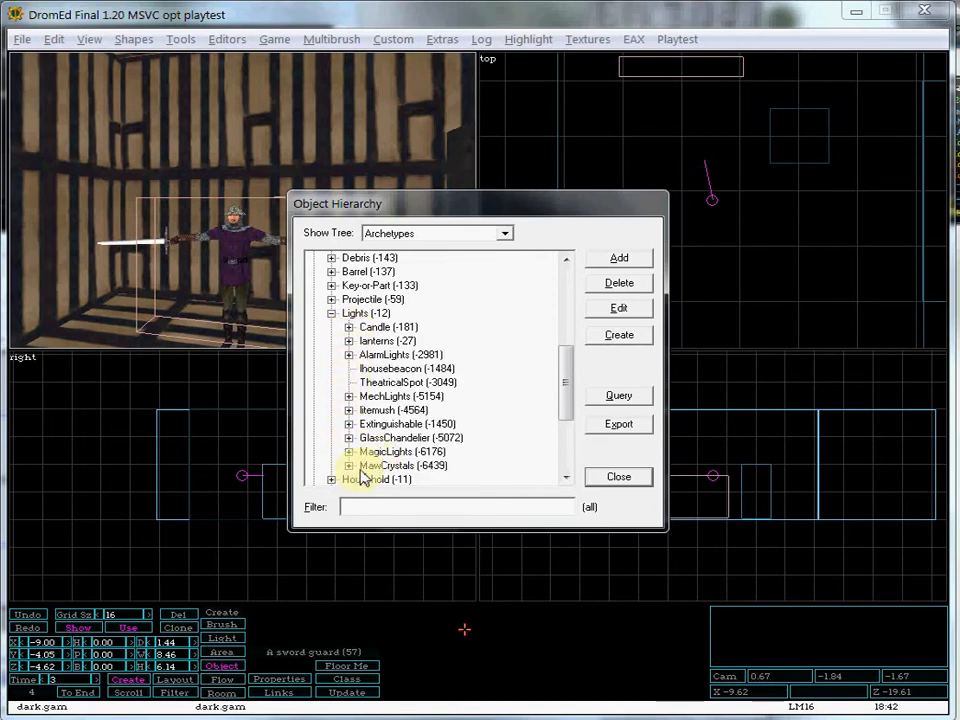
{"action": "scroll", "coordinate": [385, 355], "scroll_direction": "down", "scroll_amount": 1}
{"action": "left_click", "coordinate": [349, 356]}
{"action": "left_click", "coordinate": [349, 356]}
{"action": "left_click", "coordinate": [349, 369]}
{"action": "left_click", "coordinate": [350, 369]}
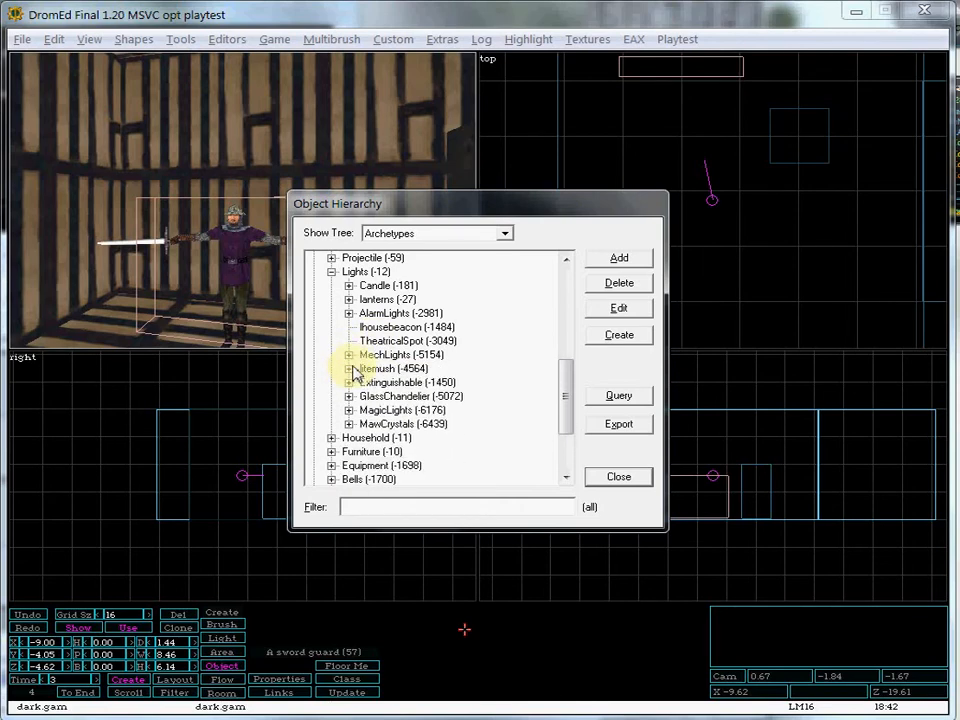
Create a torch (-2397) from the torches under Extinguishable, placing it inside the first room at about X -2.50, Y -10.69.
{"action": "left_click", "coordinate": [349, 383]}
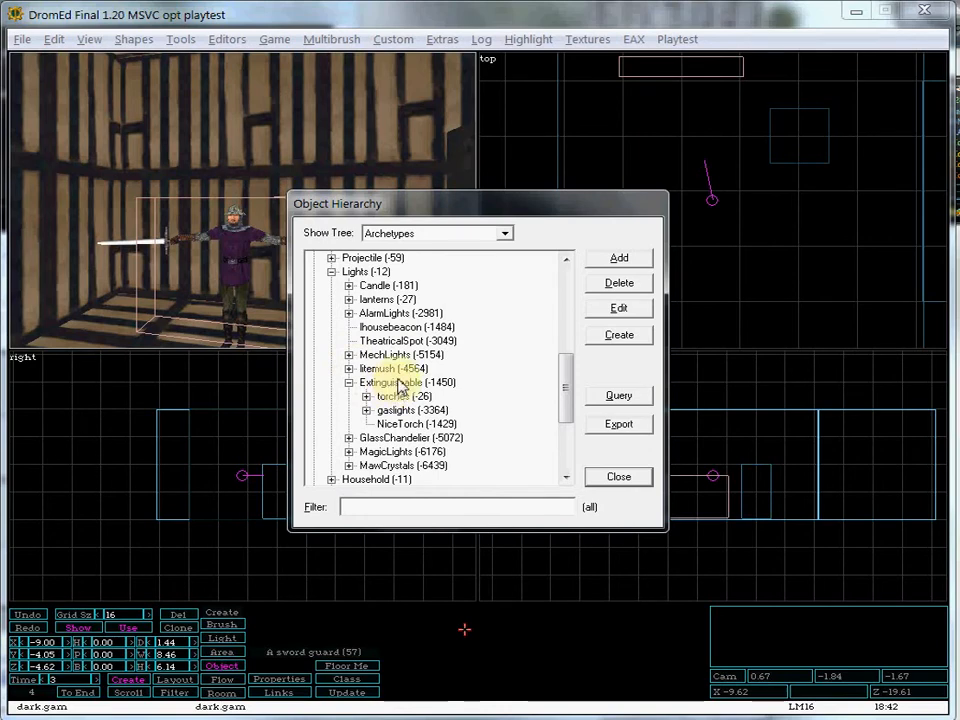
{"action": "left_click", "coordinate": [366, 396]}
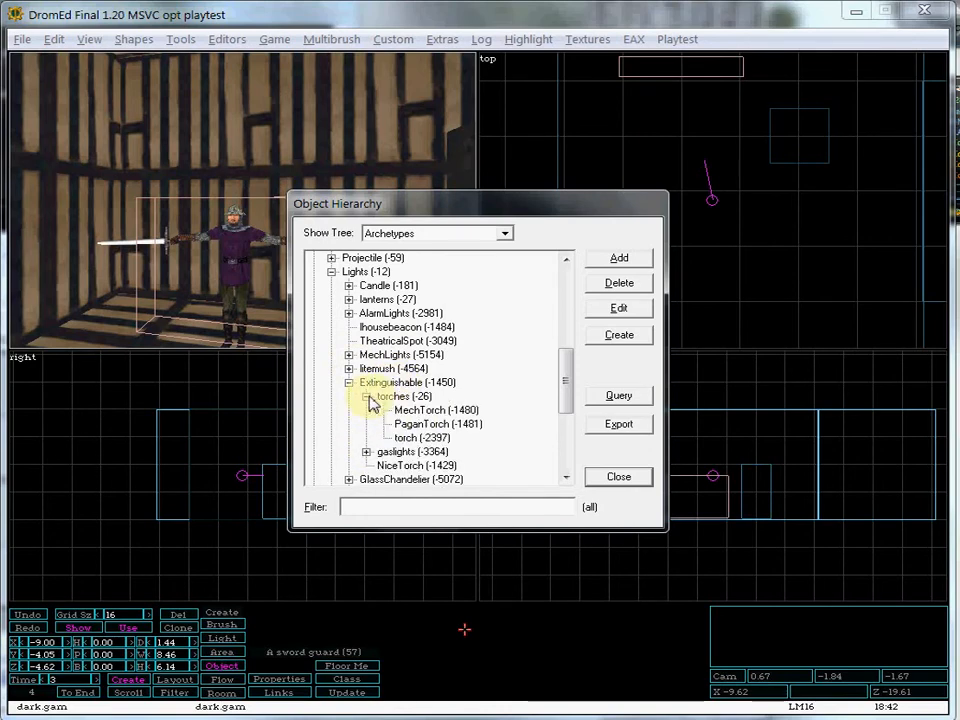
{"action": "left_click", "coordinate": [408, 437]}
{"action": "left_click", "coordinate": [617, 338]}
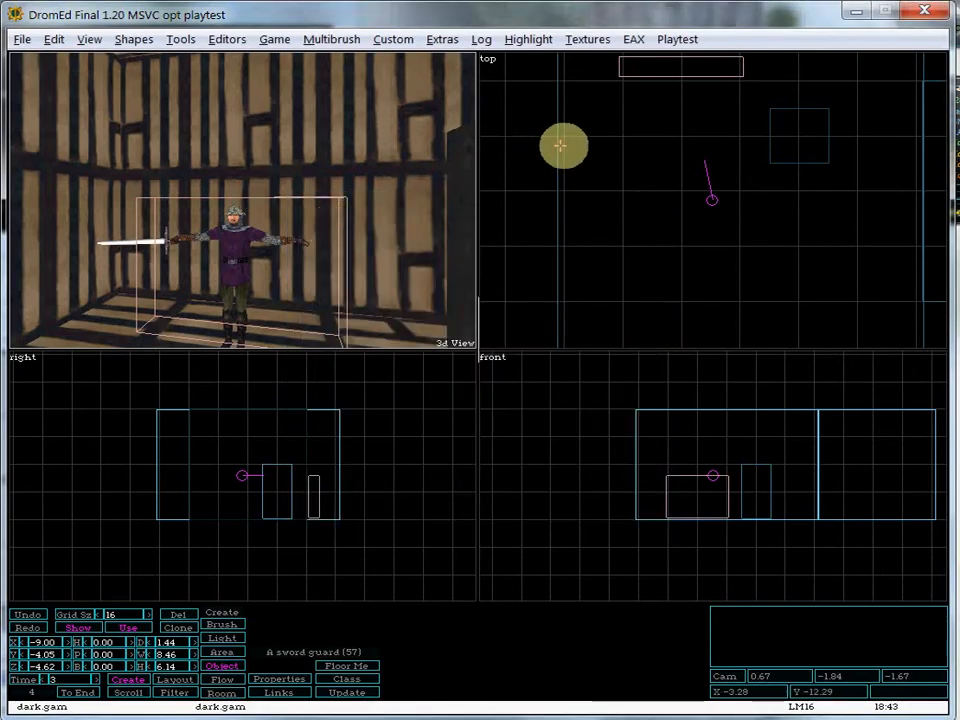
{"action": "key", "text": "a"}
{"action": "key", "text": "a"}
{"action": "key", "text": "a"}
{"action": "key", "text": "a"}
{"action": "key", "text": "d"}
{"action": "key", "text": "d"}
{"action": "key", "text": "a"}
{"action": "key", "text": "a"}
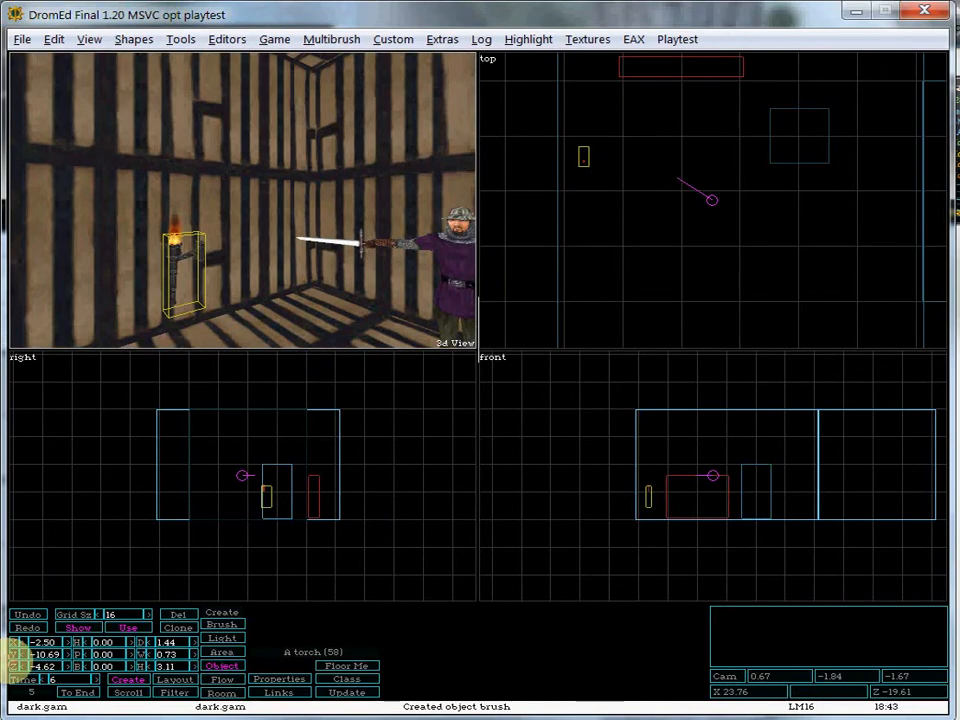
Raise the torch to Z 1.98 and snap it against the wall behind the guard at X -11.77.
{"action": "mouse_move", "coordinate": [14, 665]}
{"action": "left_mouse_down"}
{"action": "mouse_move", "coordinate": [476, 381]}
{"action": "mouse_move", "coordinate": [14, 662]}
{"action": "left_mouse_up"}
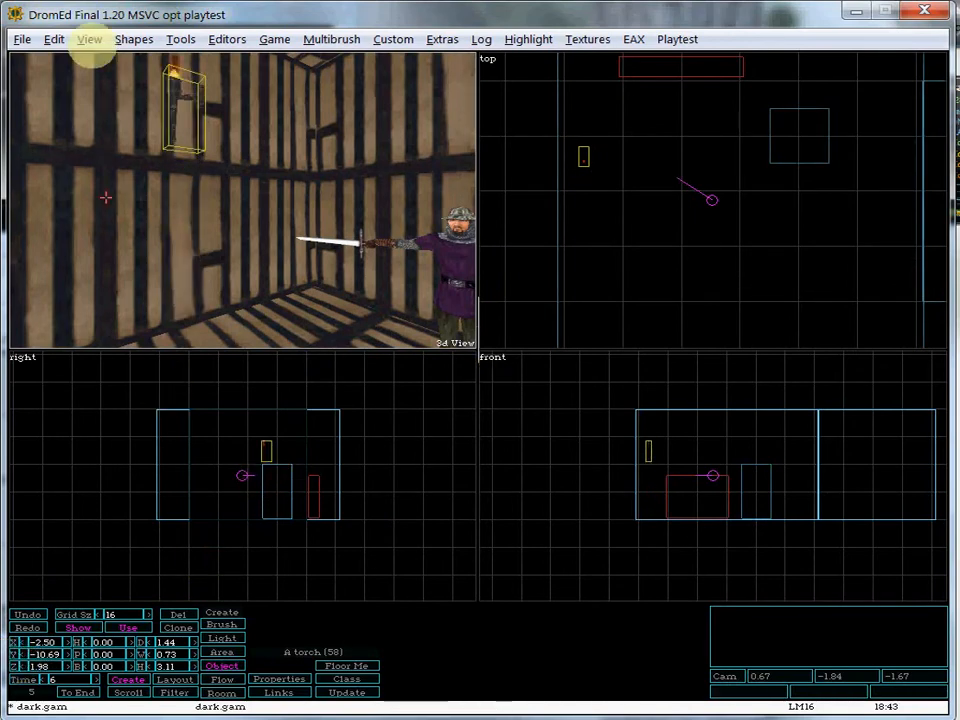
{"action": "left_click", "coordinate": [56, 39]}
{"action": "left_click", "coordinate": [100, 177]}
{"action": "left_click_drag", "start_coordinate": [100, 177], "coordinate": [129, 189]}
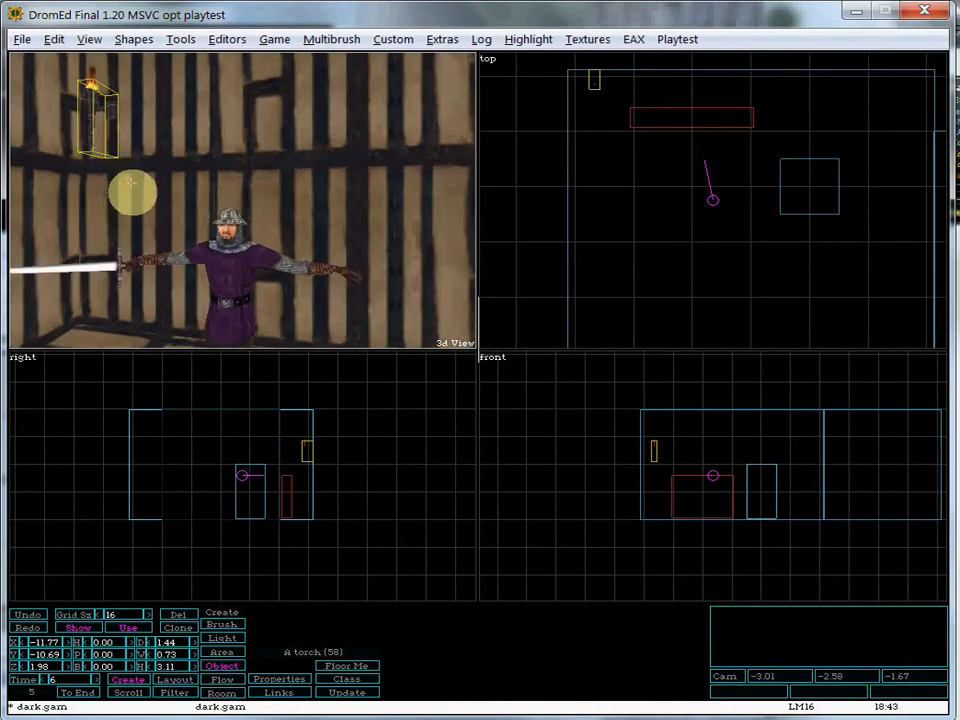
Move the torch along the wall to Y -4.09, lower it to Z -1.32 and check it in the 3D view.
{"action": "left_click_drag", "start_coordinate": [20, 652], "coordinate": [476, 381]}
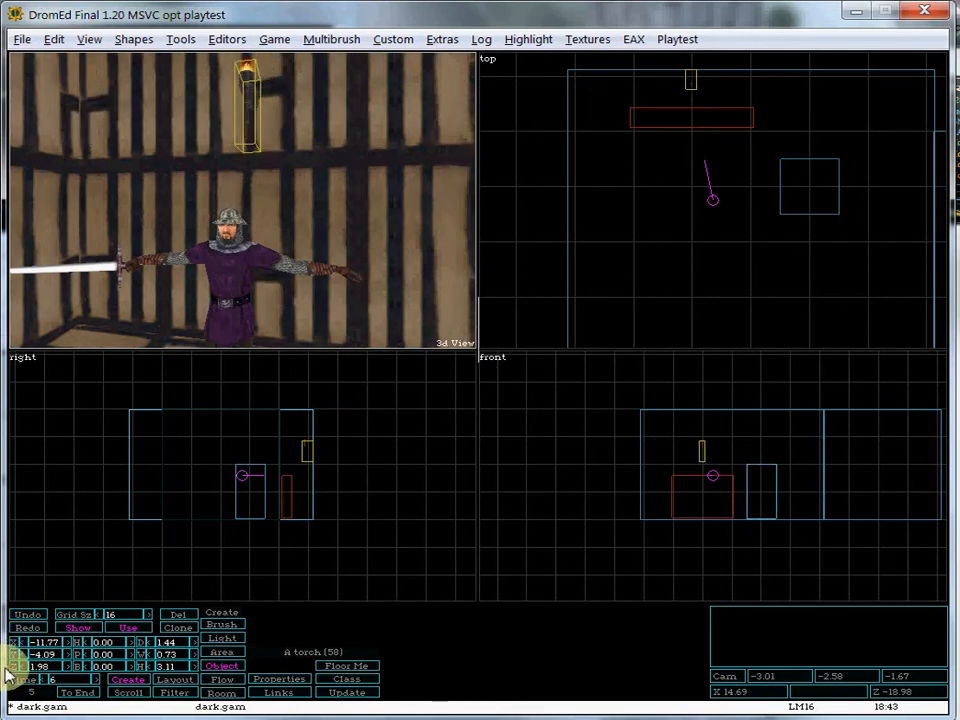
{"action": "left_click_drag", "start_coordinate": [17, 655], "coordinate": [476, 381]}
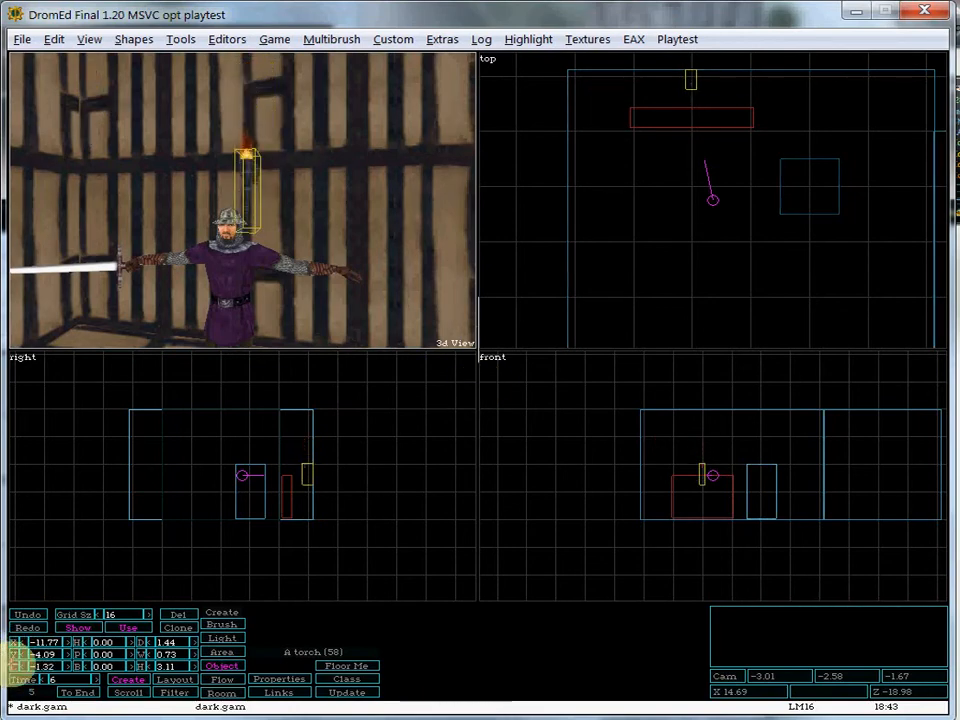
{"action": "key", "text": "x"}
{"action": "key", "text": "w"}
{"action": "key", "text": "w"}
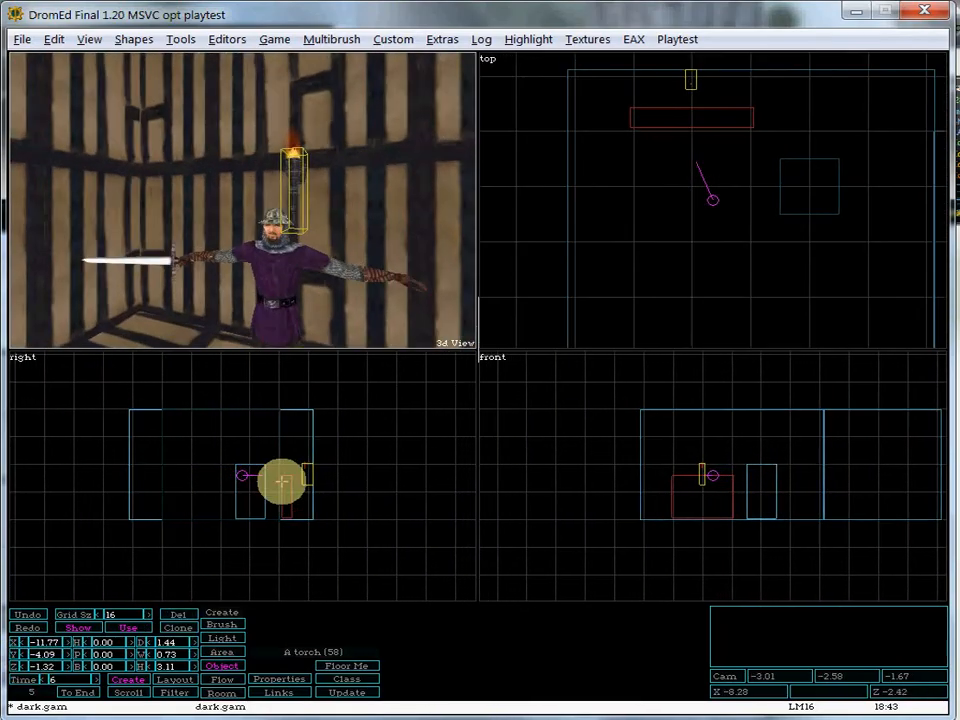
{"action": "key", "text": "d"}
{"action": "key", "text": "w"}
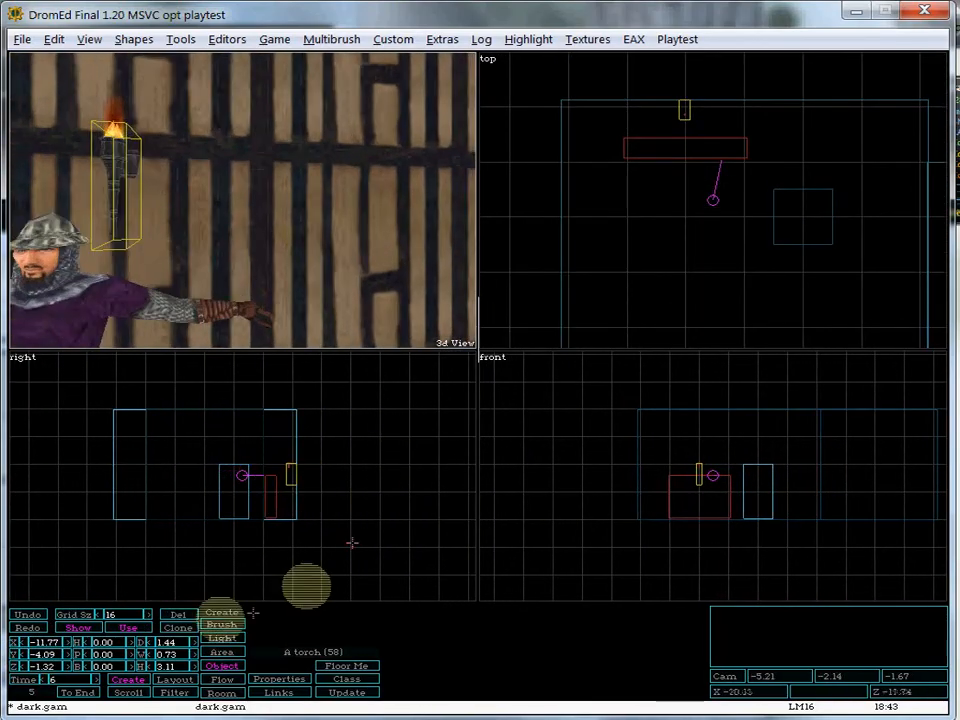
Clone the torch, move the copy to X -0.67 with heading 90, and snap it to the first room's side wall at Y -11.77.
{"action": "left_click", "coordinate": [178, 628]}
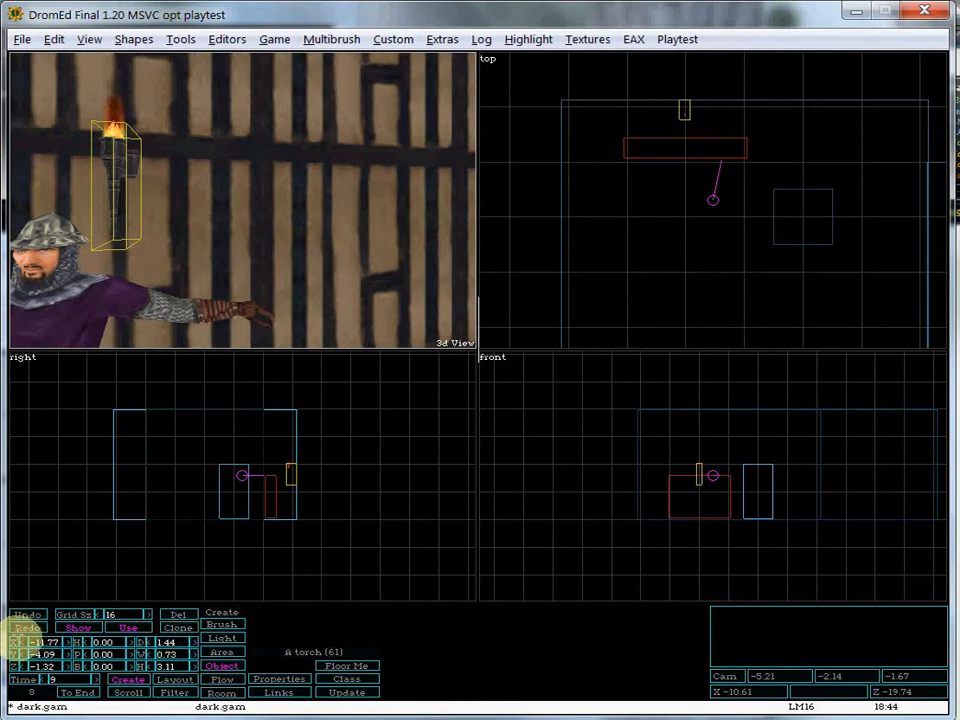
{"action": "mouse_move", "coordinate": [16, 641]}
{"action": "left_mouse_down"}
{"action": "mouse_move", "coordinate": [478, 382]}
{"action": "mouse_move", "coordinate": [35, 627]}
{"action": "left_mouse_up"}
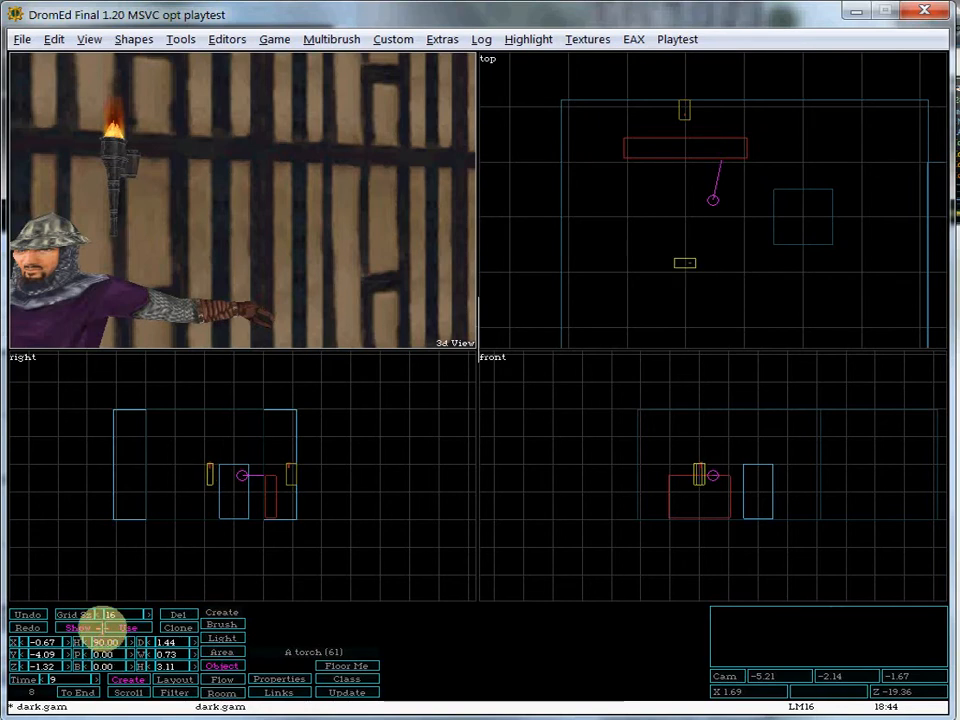
{"action": "left_click", "coordinate": [55, 40]}
{"action": "left_click", "coordinate": [92, 178]}
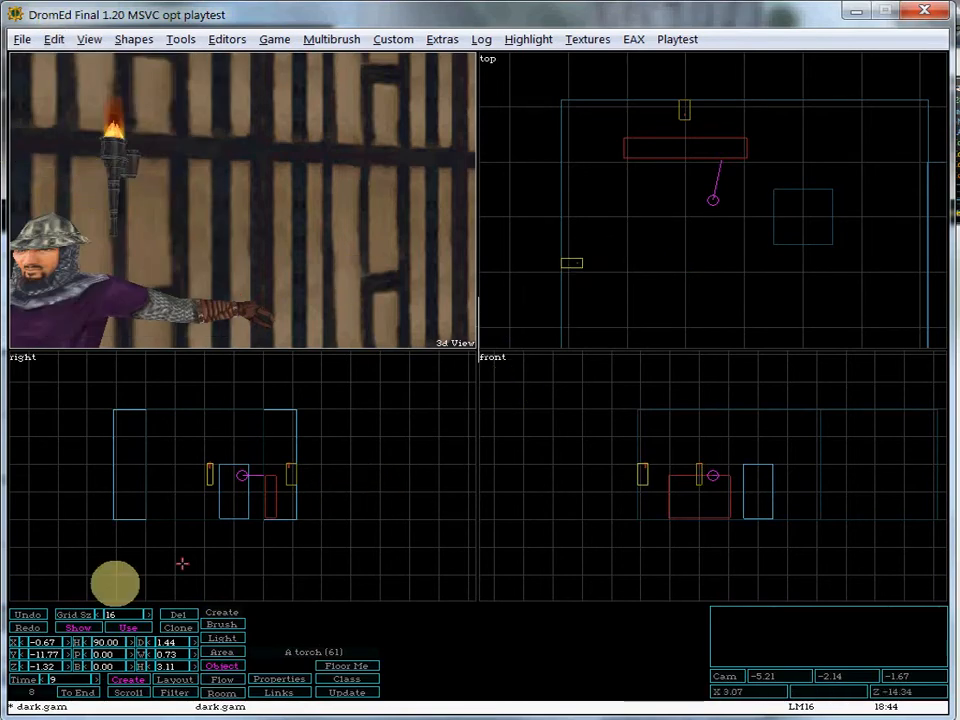
Clone the side-wall torch and move the copy across the first room to Y 10.43.
{"action": "left_click", "coordinate": [178, 627]}
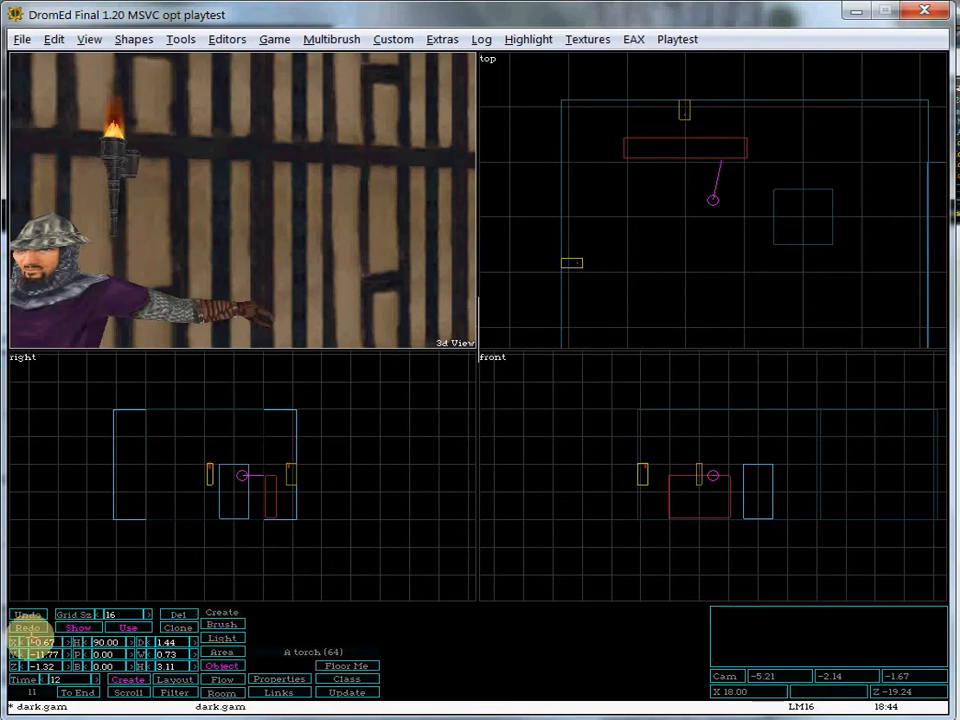
{"action": "left_click", "coordinate": [478, 383]}
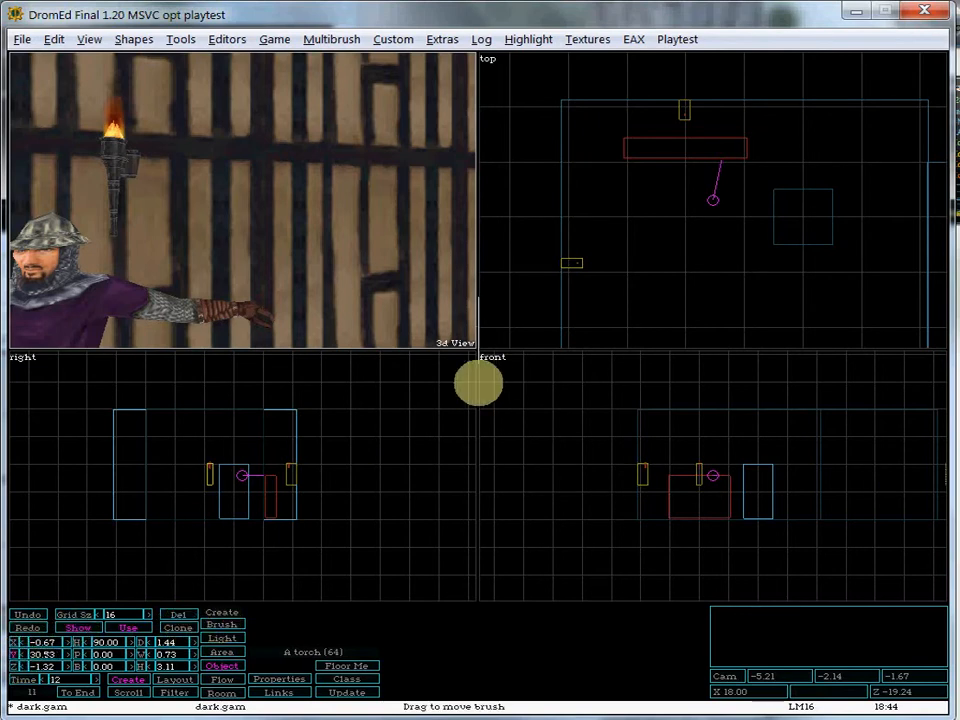
{"action": "left_click_drag", "start_coordinate": [481, 383], "coordinate": [477, 383]}
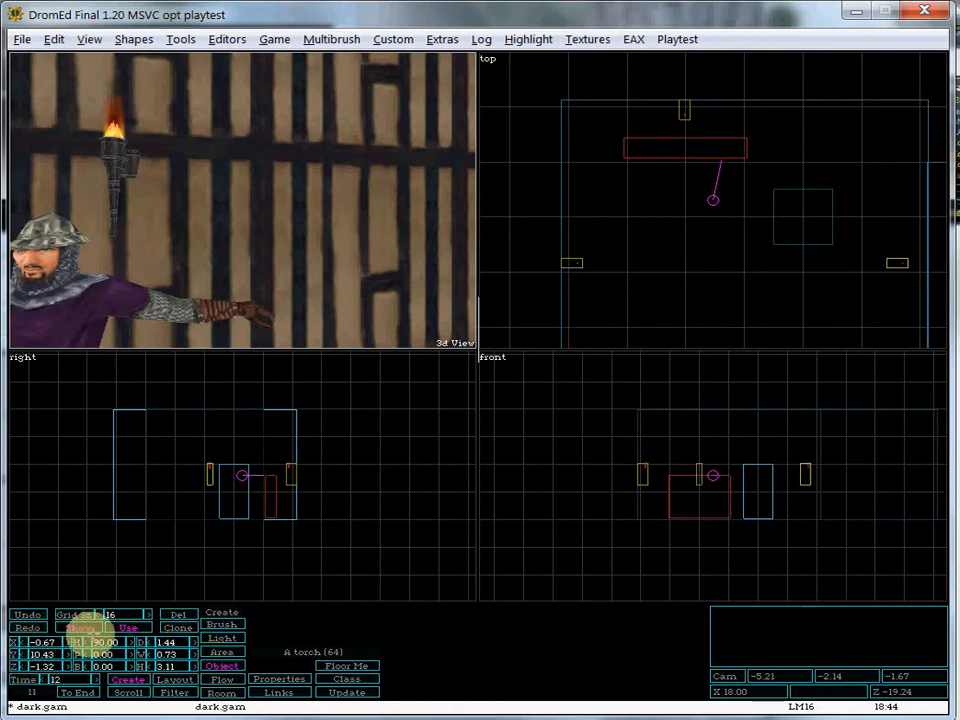
Set the third torch's heading to 270 and snap it against the second room's far wall at Y 27.73.
{"action": "mouse_move", "coordinate": [76, 640]}
{"action": "left_mouse_down"}
{"action": "mouse_move", "coordinate": [377, 379]}
{"action": "mouse_move", "coordinate": [349, 381]}
{"action": "mouse_move", "coordinate": [516, 379]}
{"action": "mouse_move", "coordinate": [478, 381]}
{"action": "left_mouse_up"}
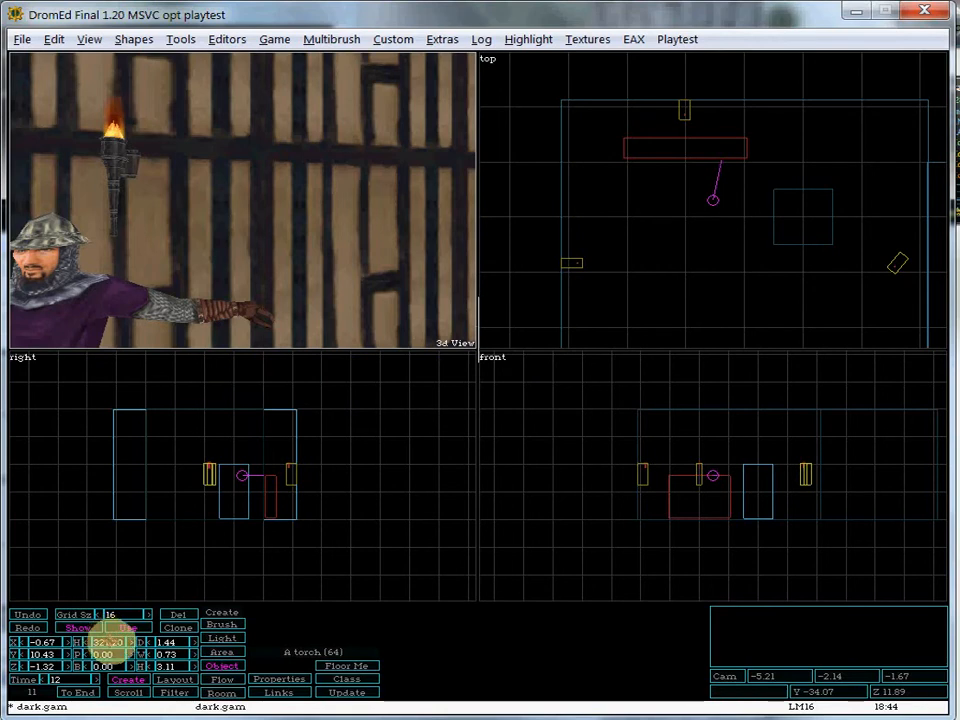
{"action": "left_click", "coordinate": [105, 643]}
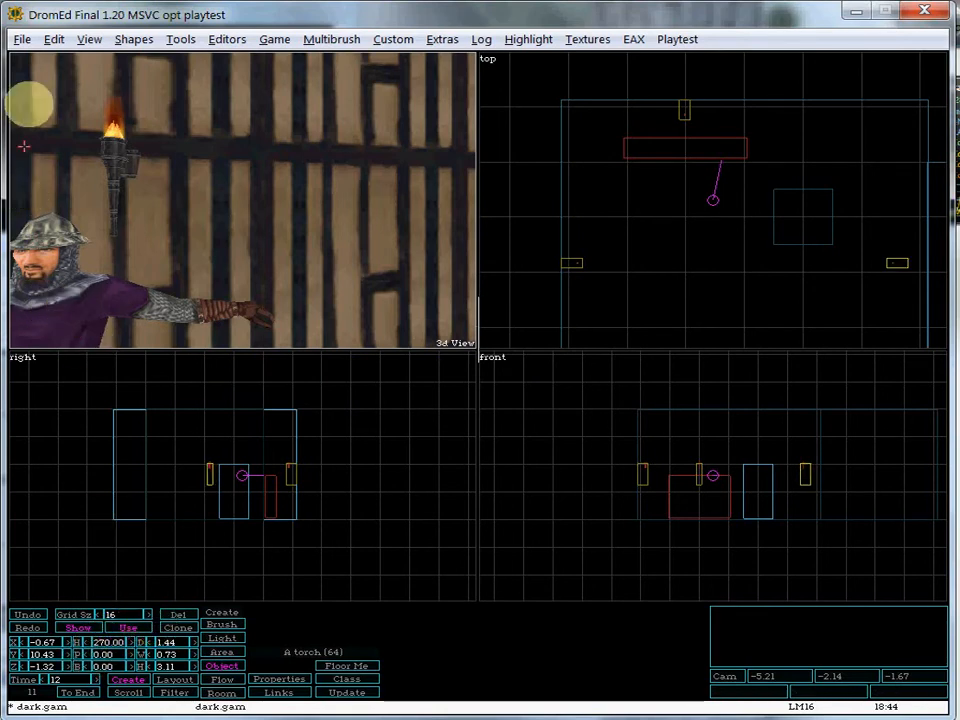
{"action": "left_click", "coordinate": [54, 39]}
{"action": "left_click", "coordinate": [77, 180]}
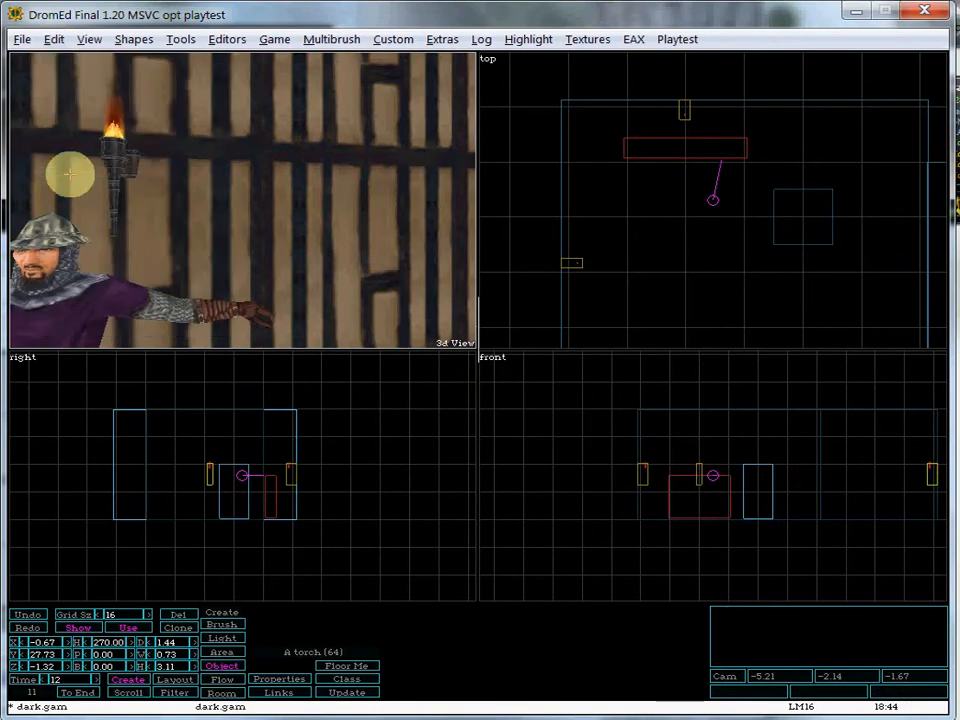
Move the camera past the pillar toward the second room and examine the torch on its far wall.
{"action": "key", "text": "d"}
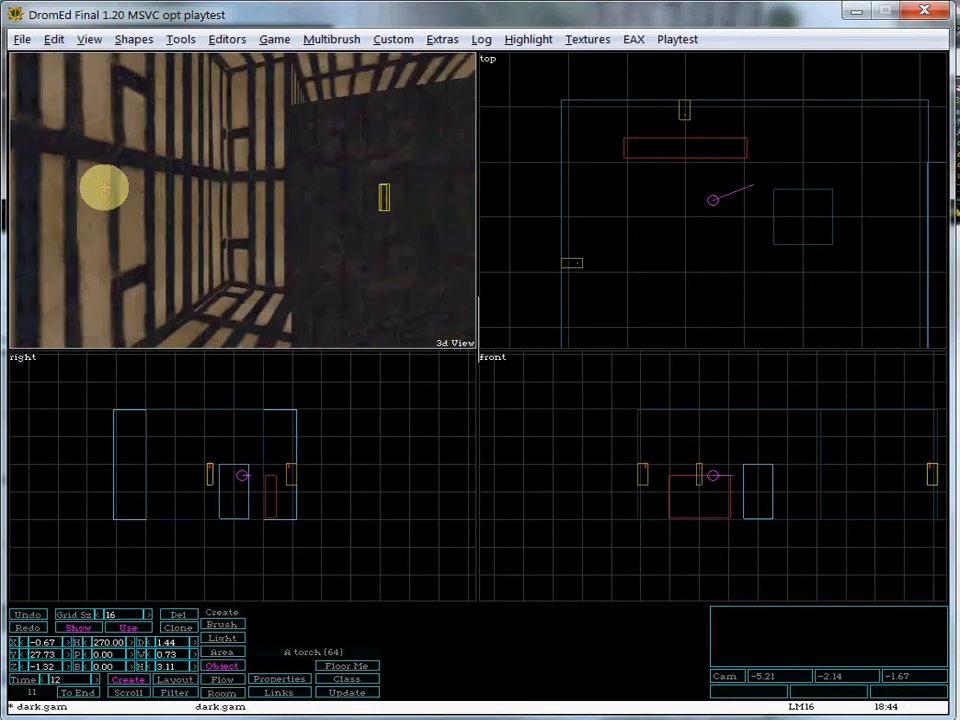
{"action": "key", "text": "w"}
{"action": "key", "text": "w"}
{"action": "key", "text": "w"}
{"action": "key", "text": "w"}
{"action": "key", "text": "w"}
{"action": "key", "text": "w"}
{"action": "key", "text": "w"}
{"action": "key", "text": "w"}
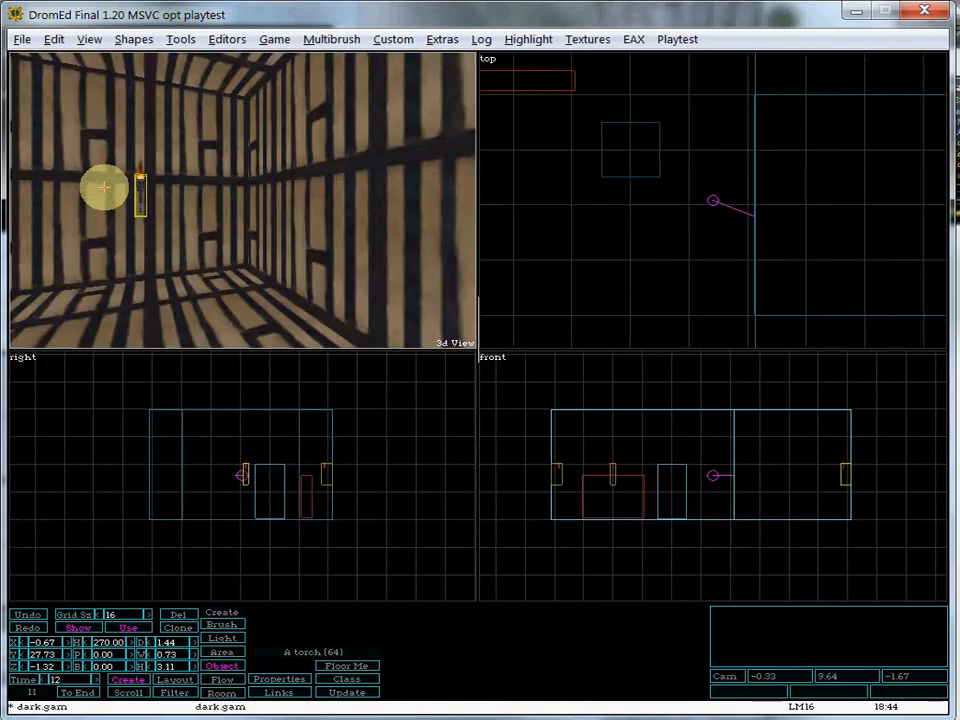
{"action": "key", "text": "a"}
{"action": "key", "text": "a"}
{"action": "key", "text": "a"}
{"action": "key", "text": "x"}
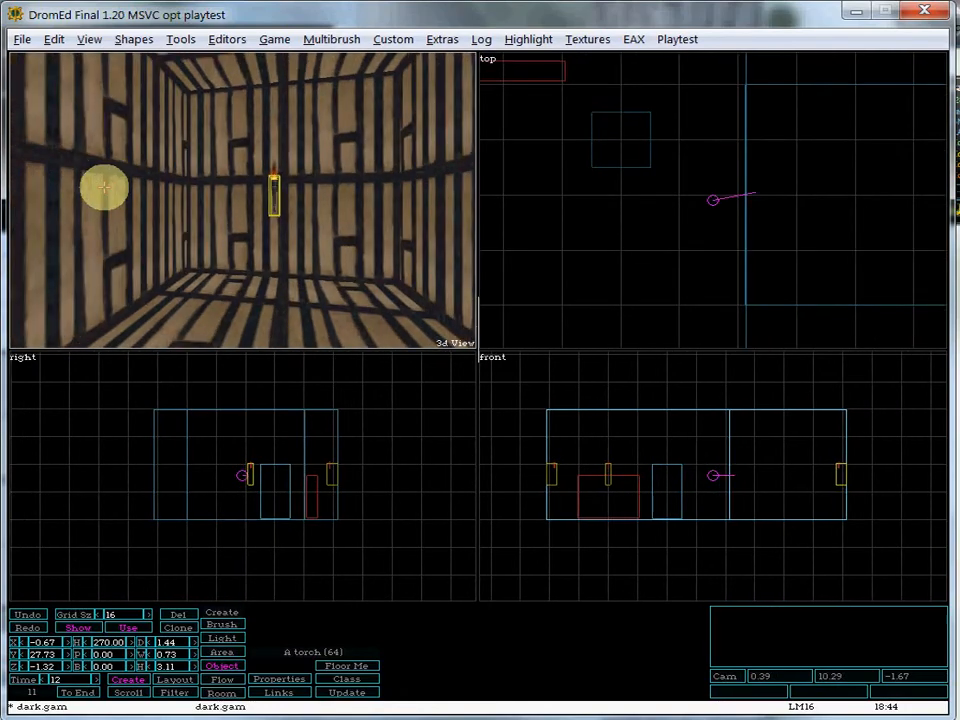
Move the third torch back from the second room into the first room, to Y 10.93.
{"action": "key", "text": "x"}
{"action": "key", "text": "a"}
{"action": "key", "text": "a"}
{"action": "key", "text": "a"}
{"action": "key", "text": "a"}
{"action": "key", "text": "a"}
{"action": "key", "text": "a"}
{"action": "key", "text": "a"}
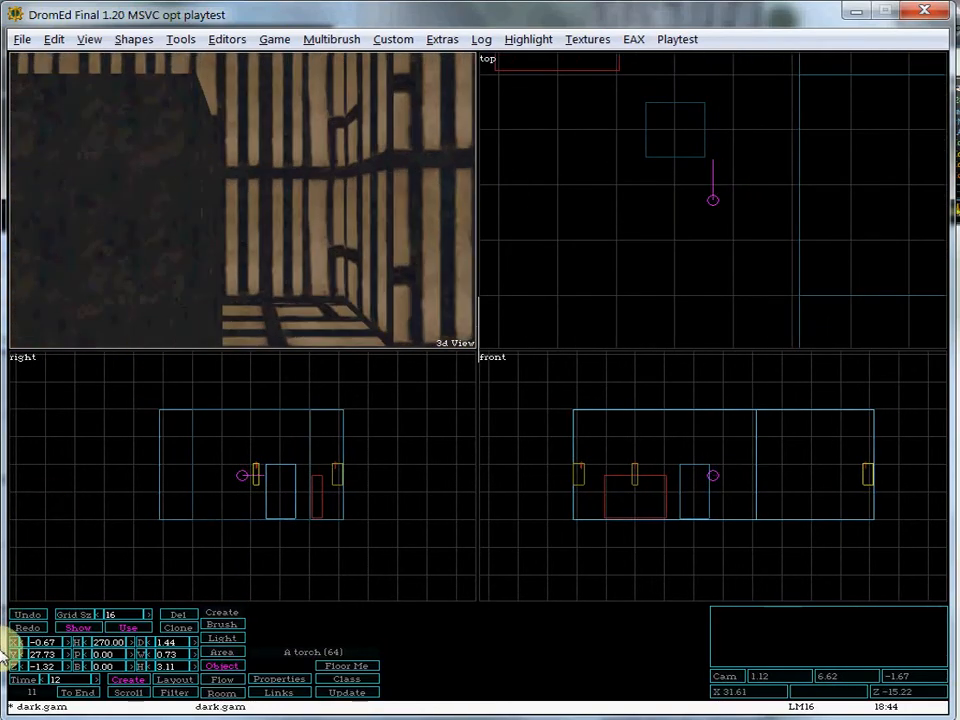
{"action": "left_click_drag", "start_coordinate": [477, 383], "coordinate": [479, 383]}
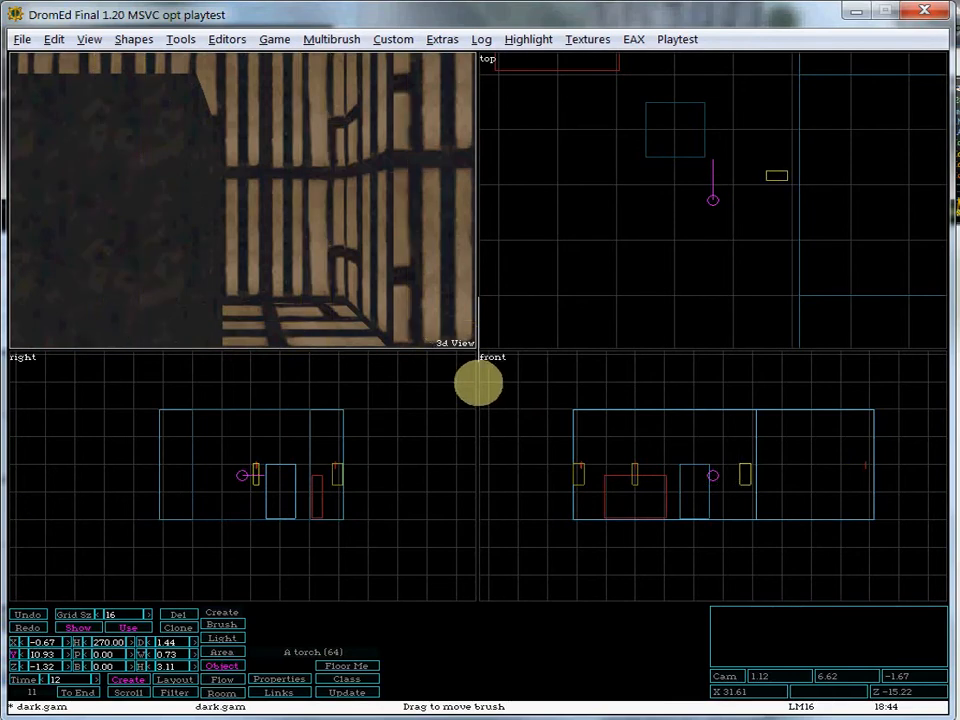
{"action": "key", "text": "d"}
{"action": "key", "text": "d"}
{"action": "key", "text": "d"}
{"action": "key", "text": "d"}
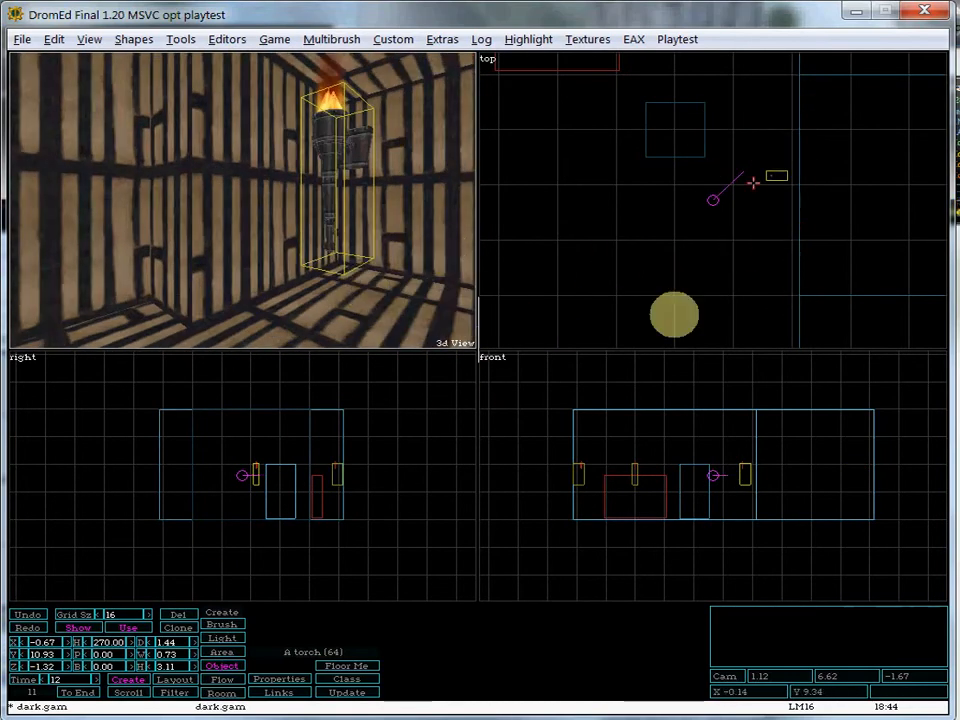
Shift the third torch sideways to X -9.67, in front of the first room's wall beside the opening to the second room.
{"action": "key", "text": "a"}
{"action": "key", "text": "a"}
{"action": "key", "text": "a"}
{"action": "key", "text": "a"}
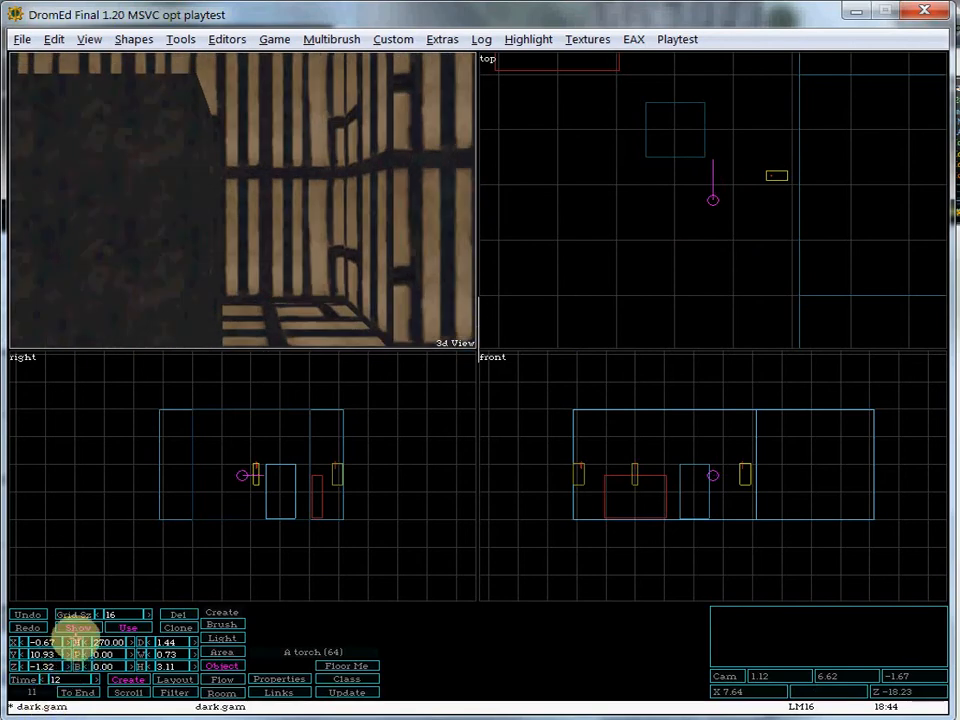
{"action": "mouse_move", "coordinate": [15, 642]}
{"action": "left_mouse_down"}
{"action": "mouse_move", "coordinate": [478, 383]}
{"action": "mouse_move", "coordinate": [15, 642]}
{"action": "left_mouse_up"}
{"action": "key", "text": "d"}
{"action": "key", "text": "d"}
{"action": "key", "text": "w"}
{"action": "key", "text": "w"}
{"action": "key", "text": "w"}
{"action": "key", "text": "w"}
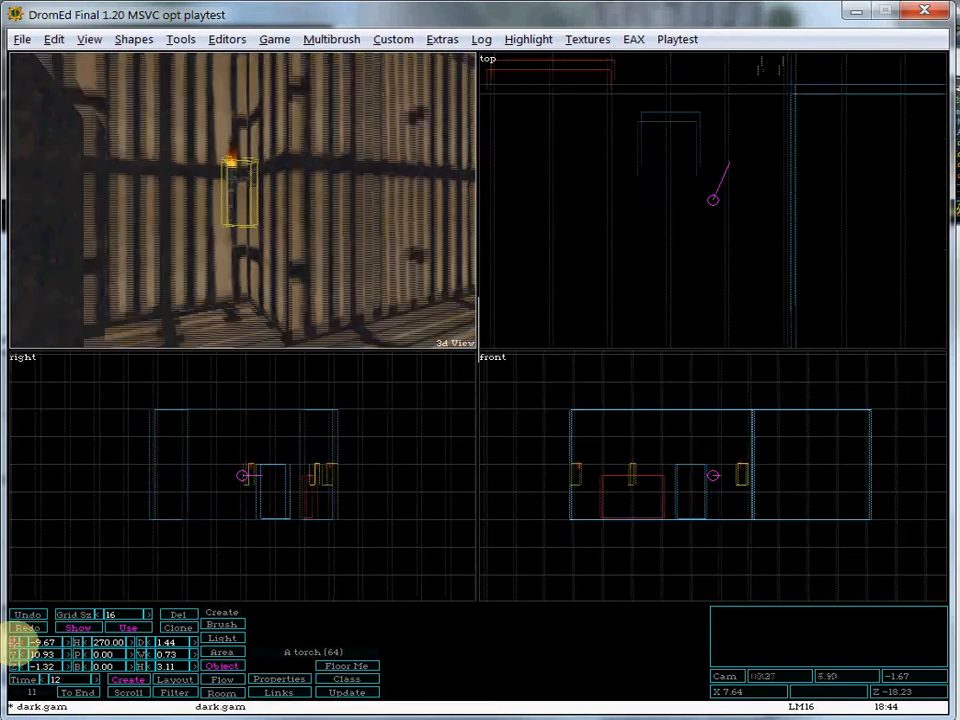
Snap the third torch against the first room's wall beside the opening, at Y 11.77, and check its placement.
{"action": "left_click", "coordinate": [54, 39]}
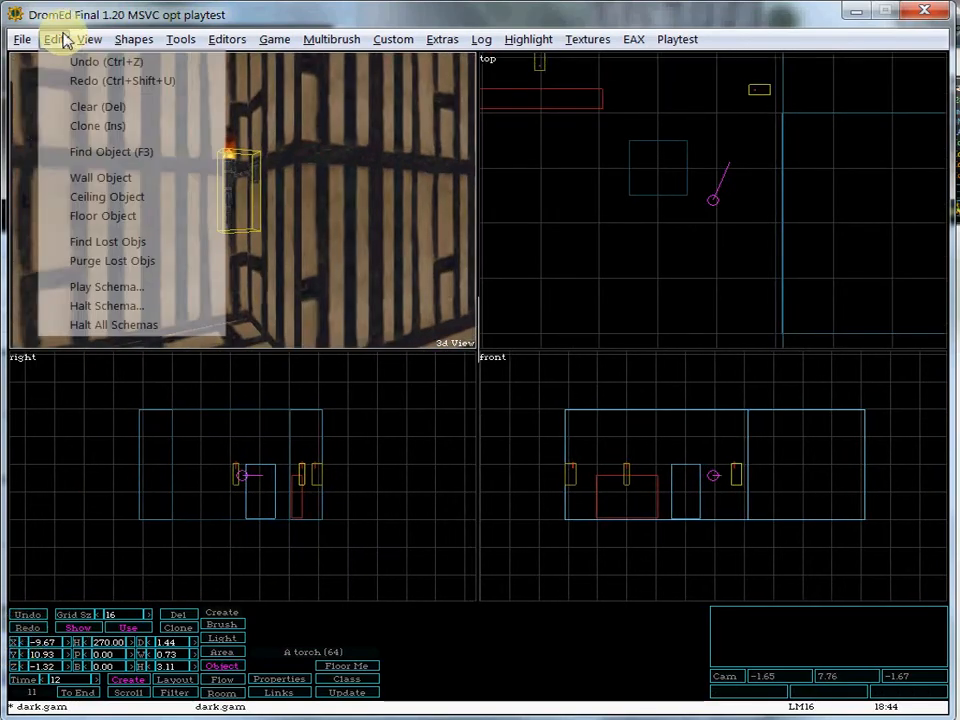
{"action": "left_click", "coordinate": [69, 176]}
{"action": "key", "text": "a"}
{"action": "key", "text": "x"}
{"action": "key", "text": "x"}
{"action": "key", "text": "x"}
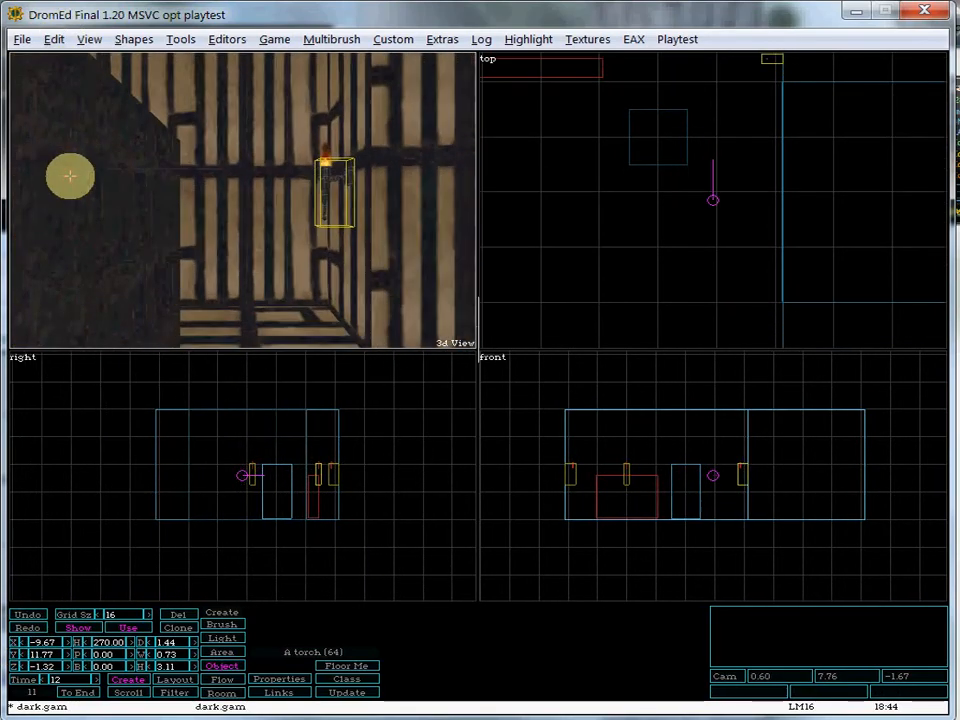
{"action": "key", "text": "d"}
{"action": "key", "text": "d"}
{"action": "key", "text": "d"}
{"action": "key", "text": "d"}
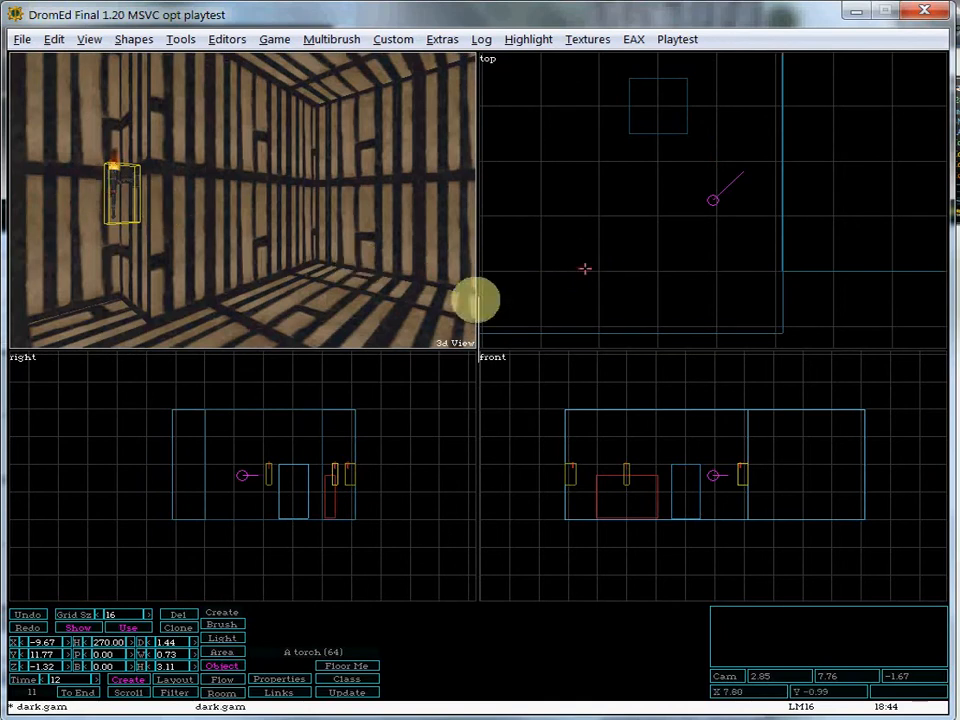
Clone the third torch, move the copy beyond the first room to Y 23.47, and set its heading to 0.
{"action": "left_click", "coordinate": [182, 626]}
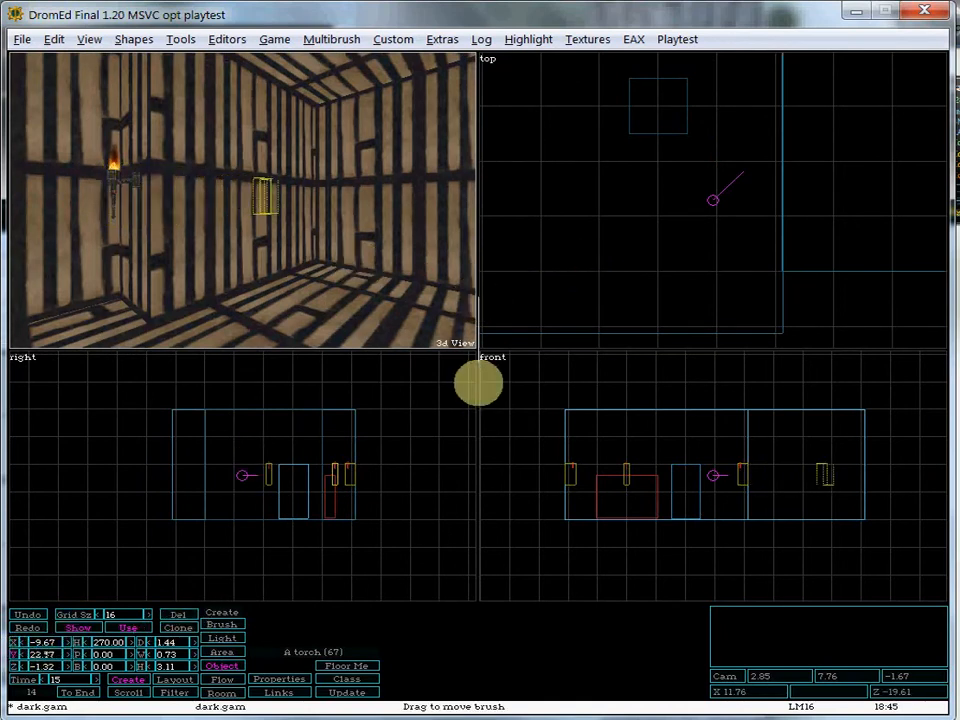
{"action": "left_click", "coordinate": [68, 653]}
{"action": "mouse_move", "coordinate": [76, 642]}
{"action": "left_mouse_down"}
{"action": "mouse_move", "coordinate": [489, 381]}
{"action": "mouse_move", "coordinate": [480, 383]}
{"action": "left_mouse_up"}
{"action": "key", "text": "d"}
{"action": "key", "text": "w"}
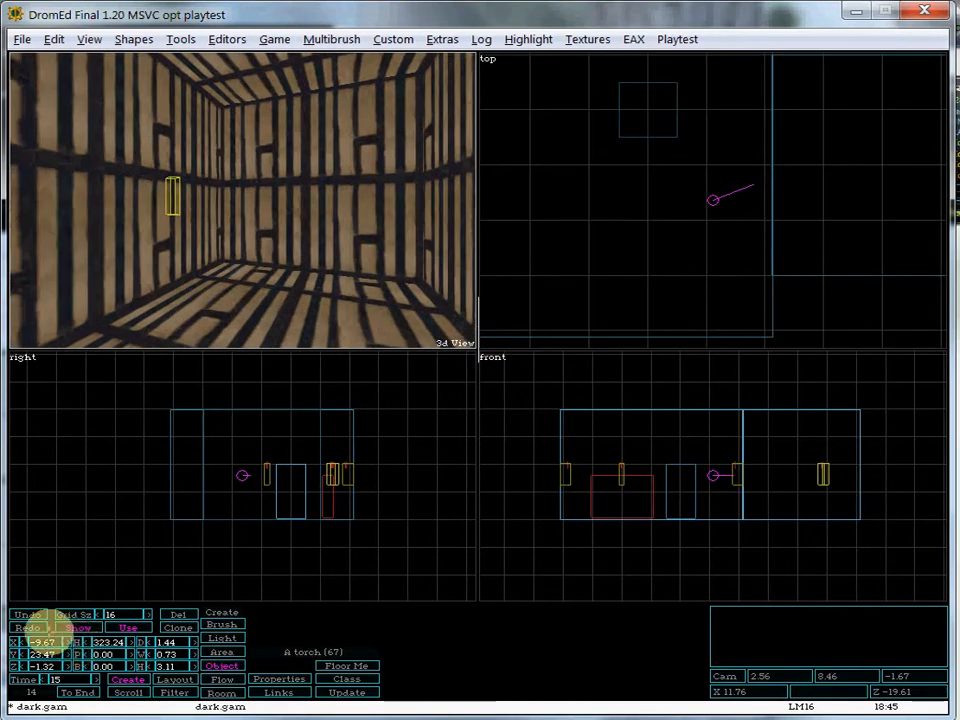
{"action": "key", "text": "a"}
{"action": "right_click", "coordinate": [200, 215]}
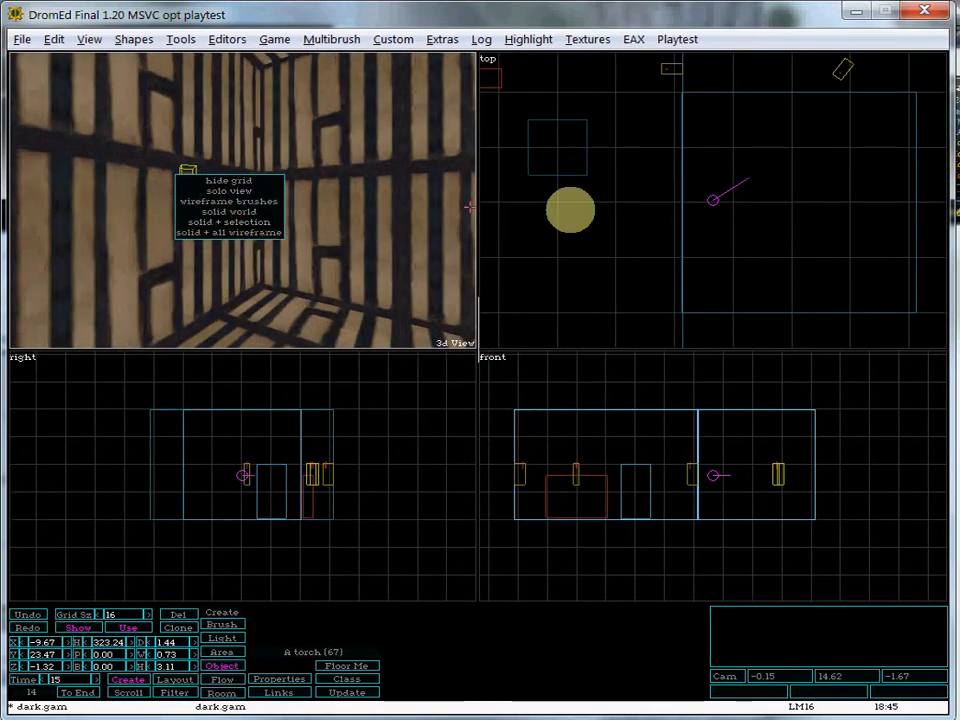
{"action": "right_click", "coordinate": [645, 210]}
{"action": "left_click", "coordinate": [672, 234]}
{"action": "right_click", "coordinate": [630, 200]}
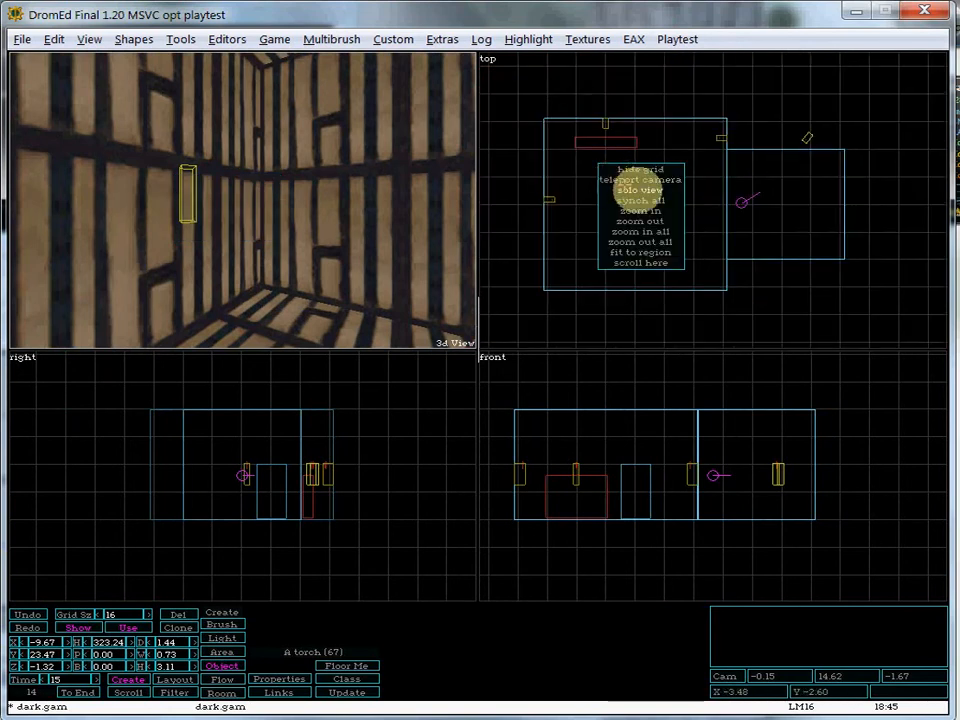
{"action": "left_click", "coordinate": [648, 199]}
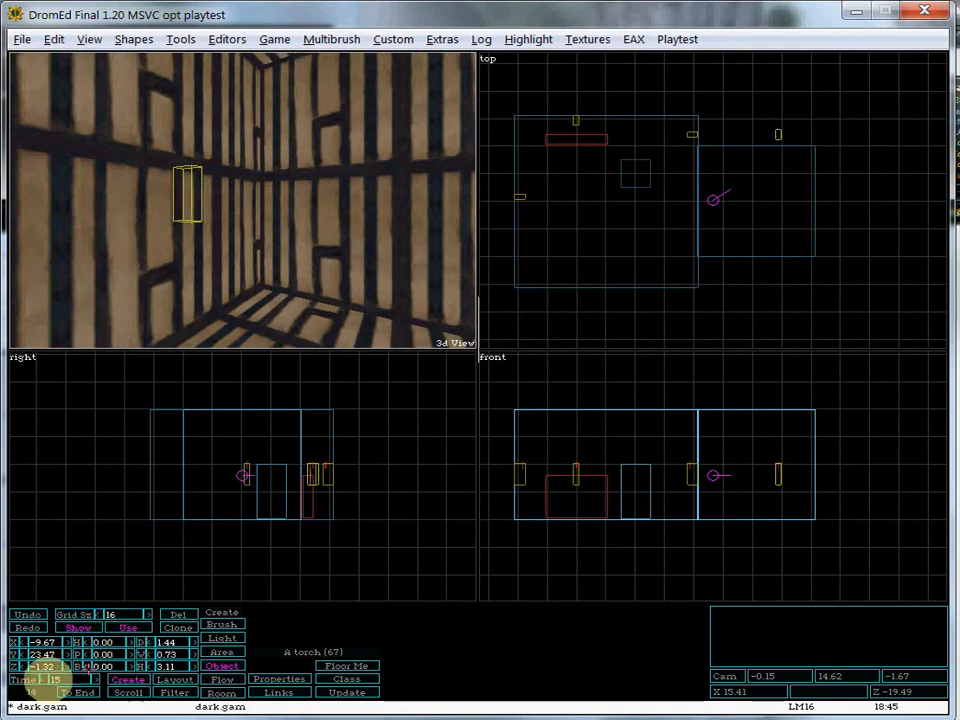
Move the cloned torch inside the second room and snap it against the side wall at X -7.27.
{"action": "mouse_move", "coordinate": [14, 642]}
{"action": "left_mouse_down"}
{"action": "mouse_move", "coordinate": [478, 383]}
{"action": "mouse_move", "coordinate": [17, 628]}
{"action": "left_mouse_up"}
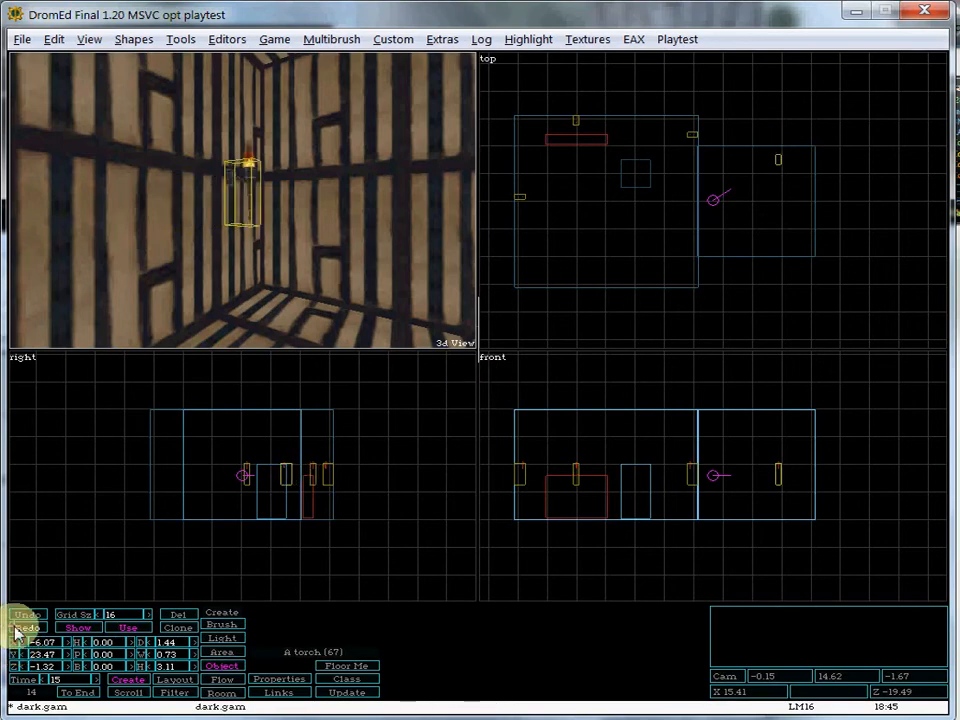
{"action": "left_click", "coordinate": [54, 39]}
{"action": "left_click", "coordinate": [104, 178]}
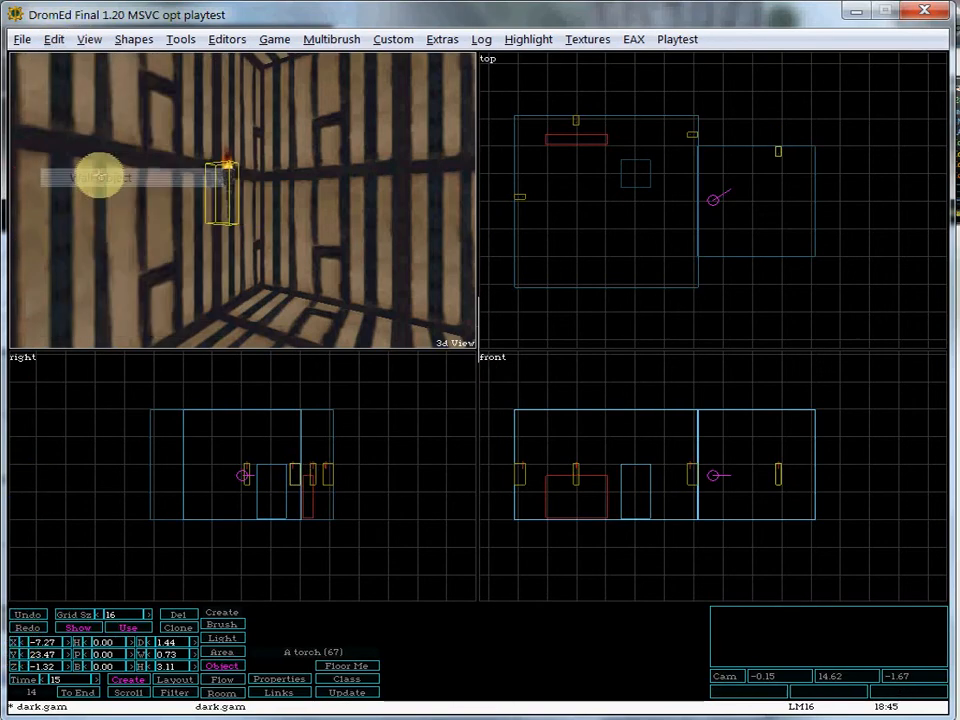
Toggle the lighting display in the 3D view and examine the guard, pillar and torches from the first room.
{"action": "left_click_drag", "start_coordinate": [186, 281], "coordinate": [204, 270]}
{"action": "left_click", "coordinate": [88, 40]}
{"action": "left_click", "coordinate": [113, 62]}
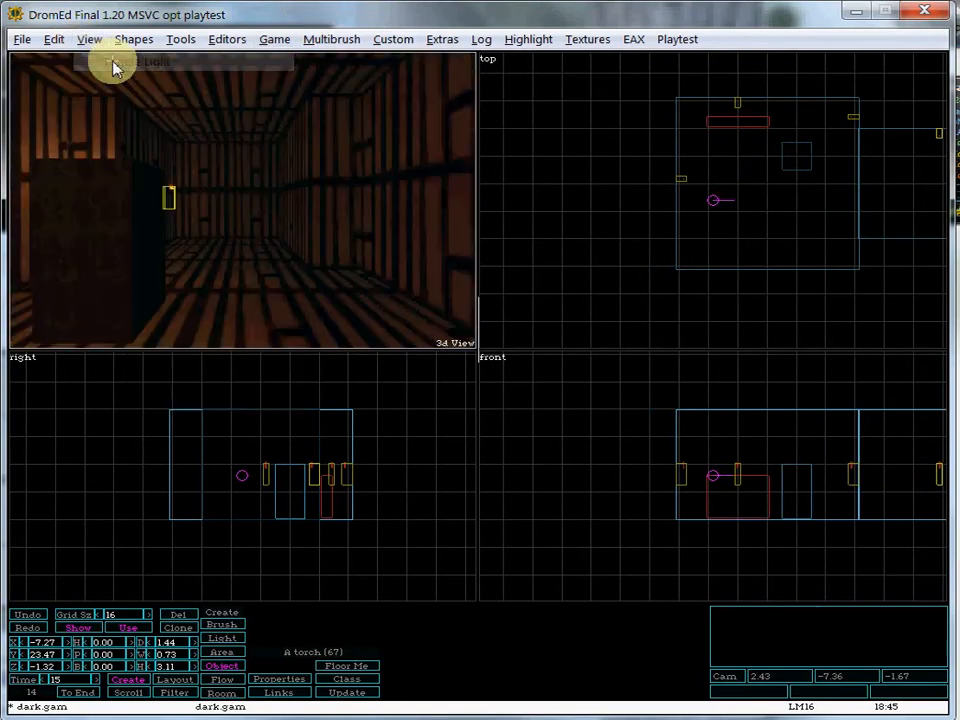
{"action": "key", "text": "d"}
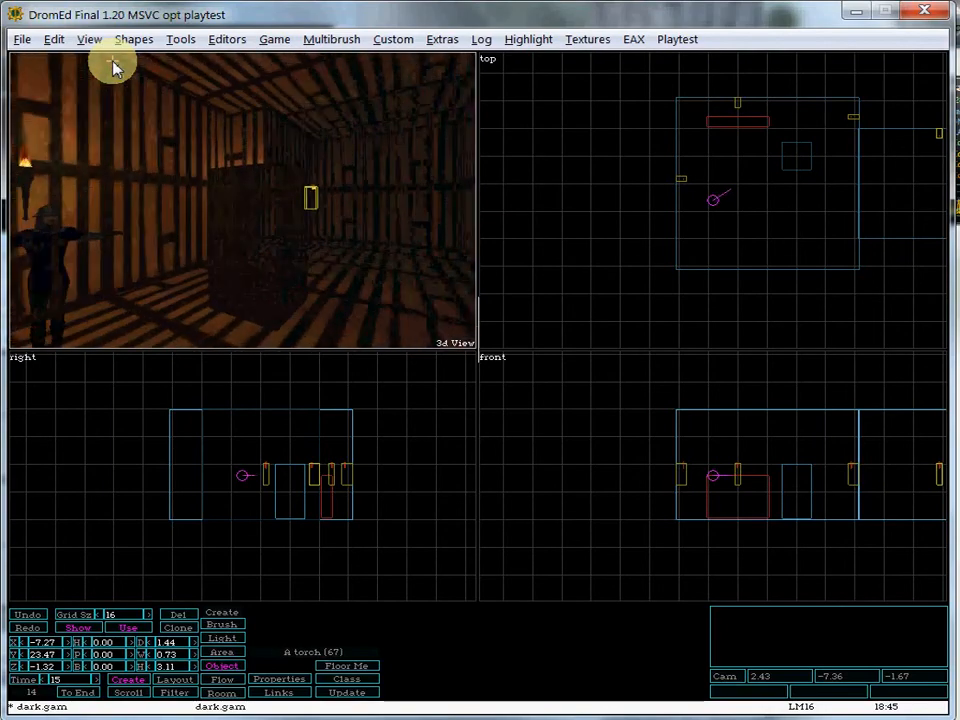
{"action": "key", "text": "w"}
{"action": "key", "text": "a"}
{"action": "key", "text": "a"}
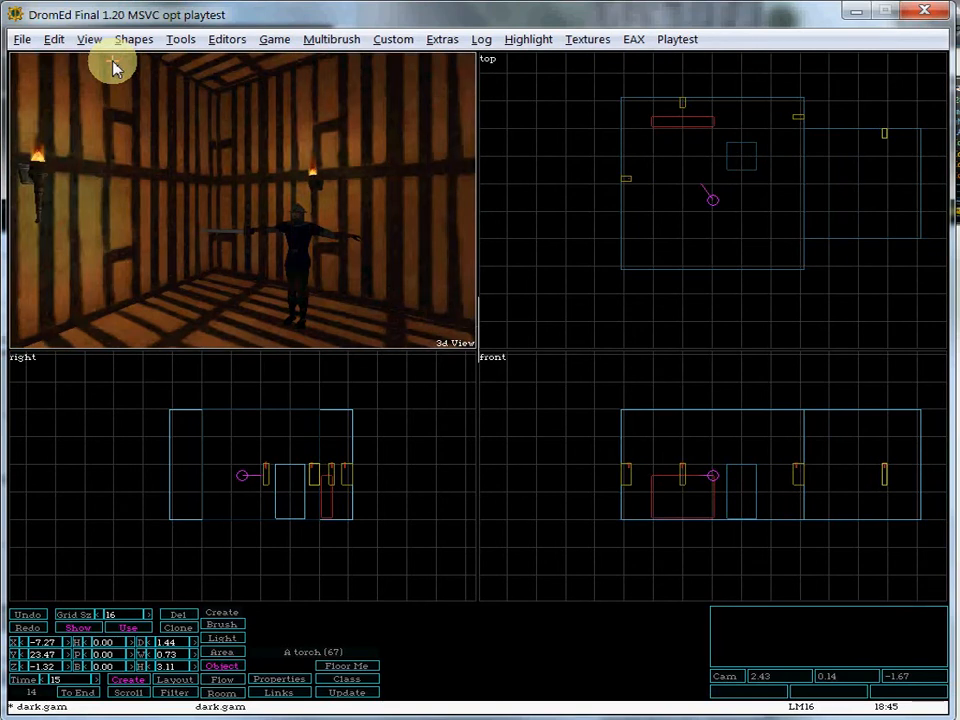
{"action": "key", "text": "d"}
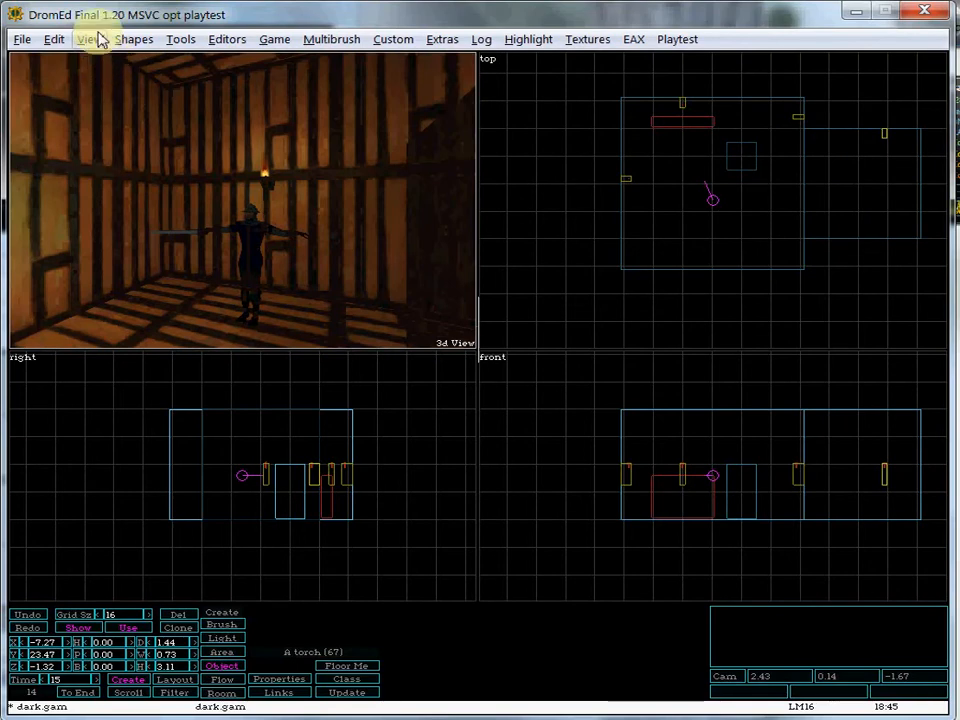
Recompute the level's lighting with the Light command.
{"action": "left_click", "coordinate": [182, 40]}
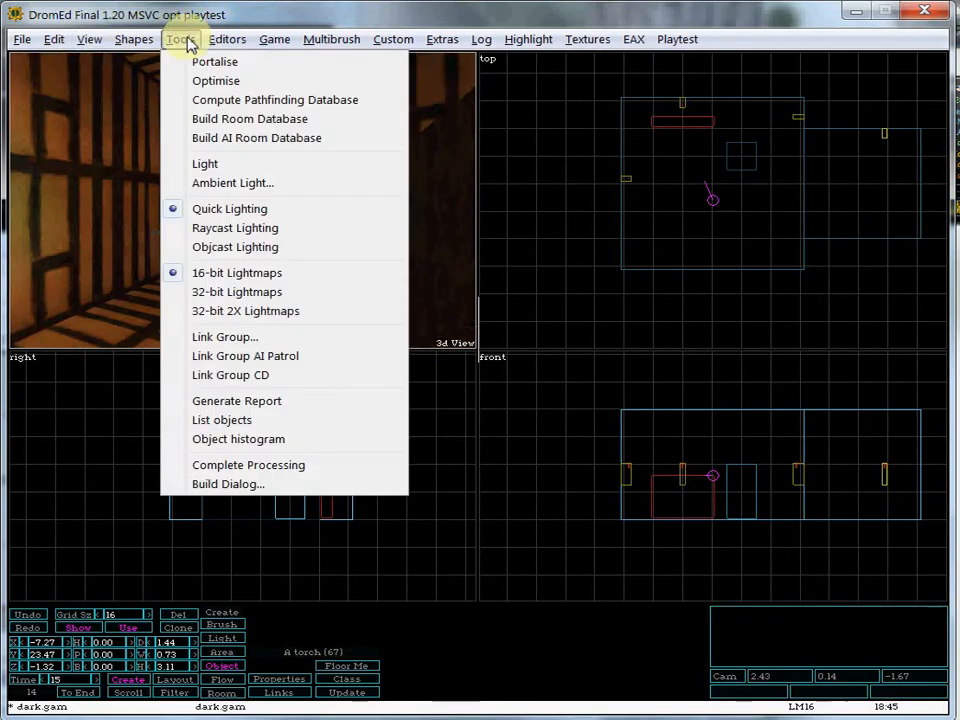
{"action": "left_click", "coordinate": [207, 168]}
{"action": "key", "text": "d"}
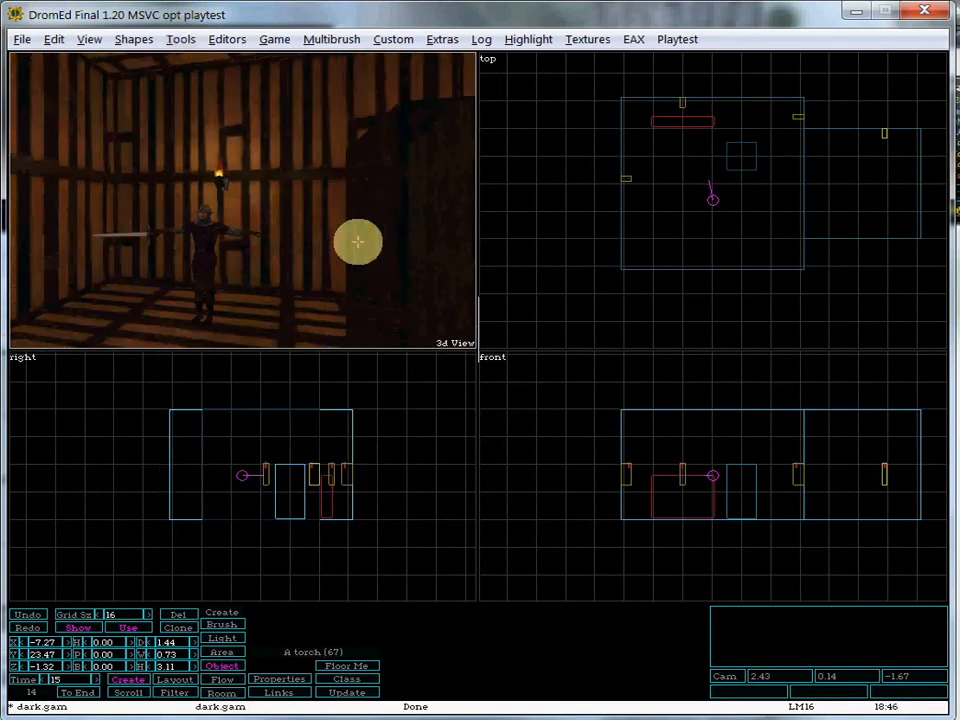
Move the camera through both rooms and examine the lighting and shadows around the torches, guard and pillar.
{"action": "key", "text": "Right"}
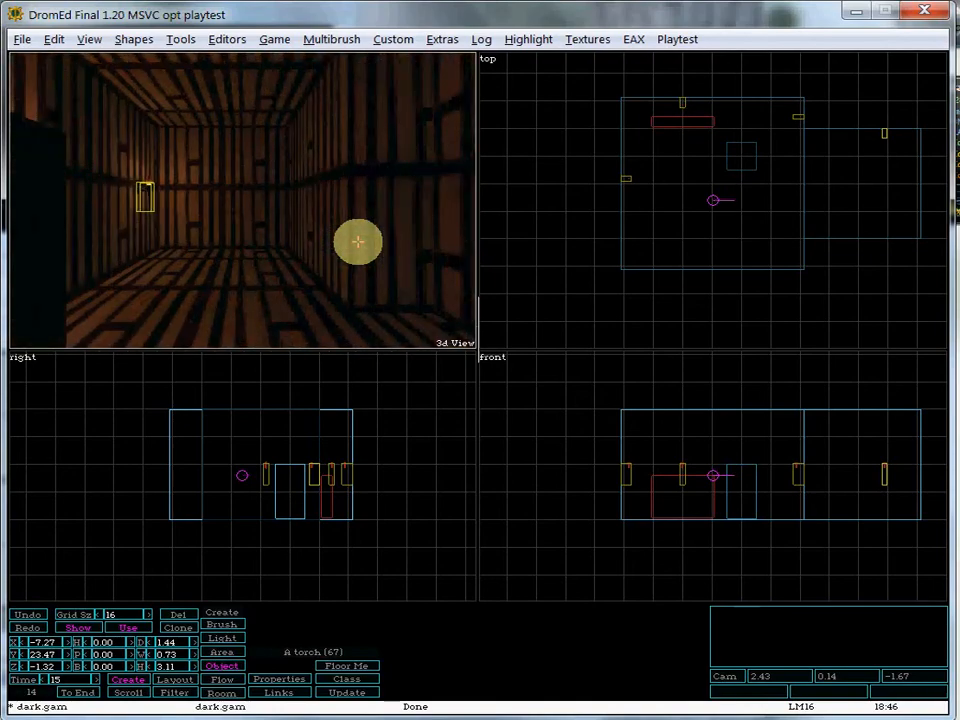
{"action": "key", "text": "Up"}
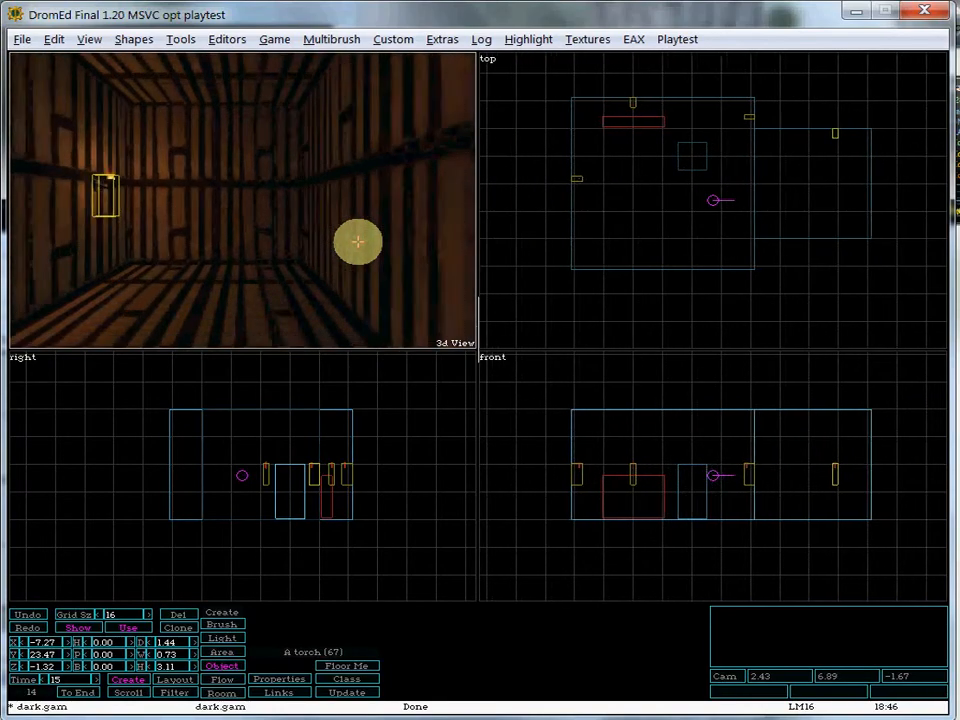
{"action": "key", "text": "Up"}
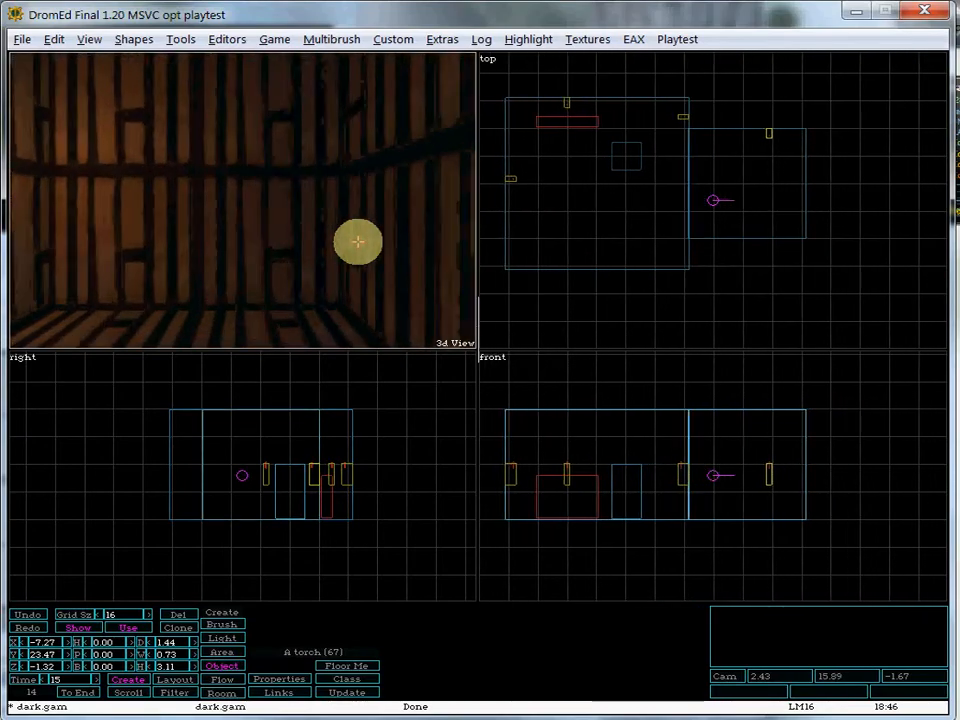
{"action": "key", "text": "Left"}
{"action": "key", "text": "Up"}
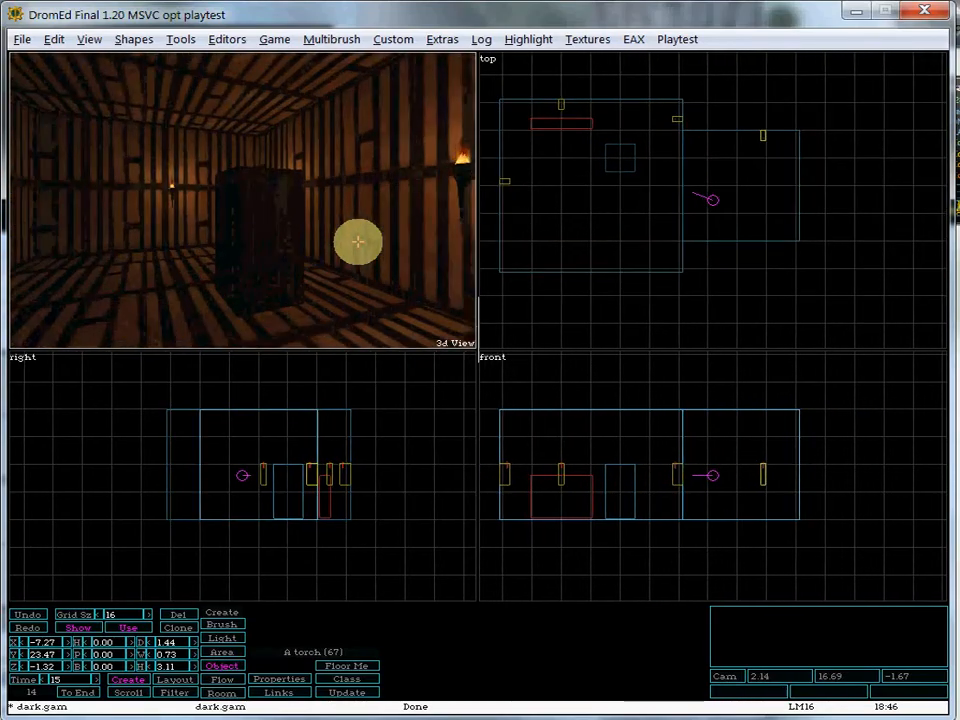
{"action": "key", "text": "Left"}
{"action": "key", "text": "Up"}
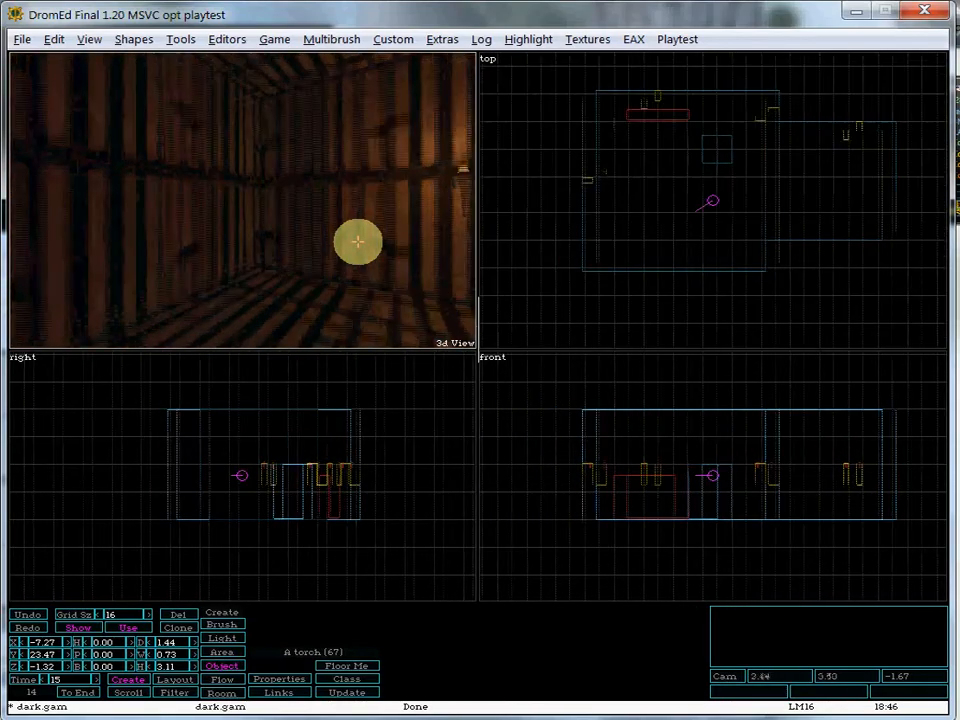
{"action": "key", "text": "Right"}
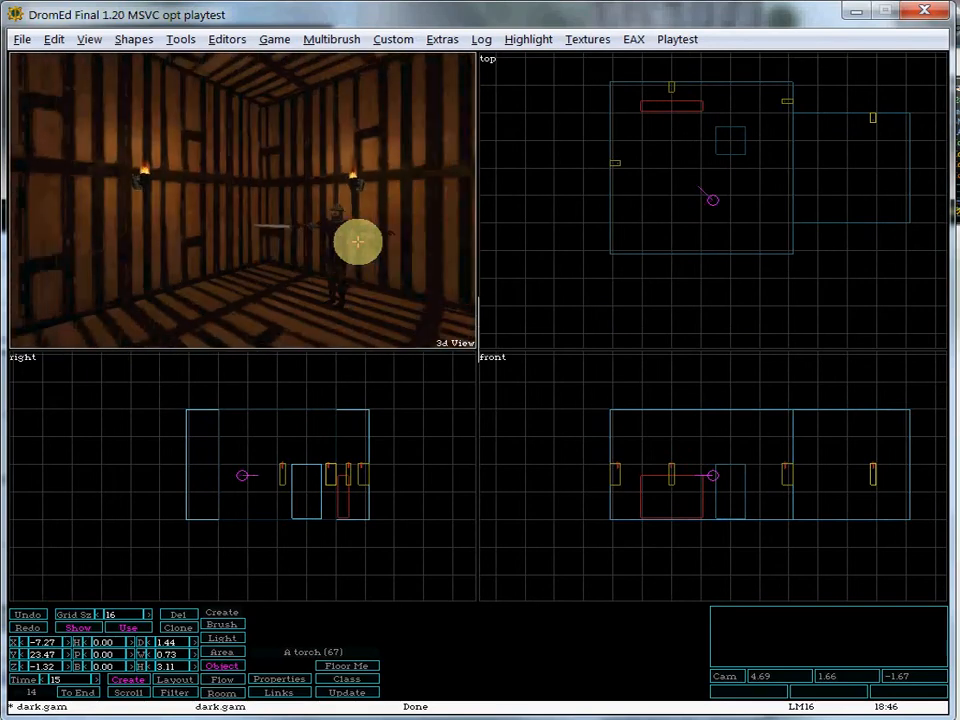
{"action": "key", "text": "Right"}
{"action": "key", "text": "Left"}
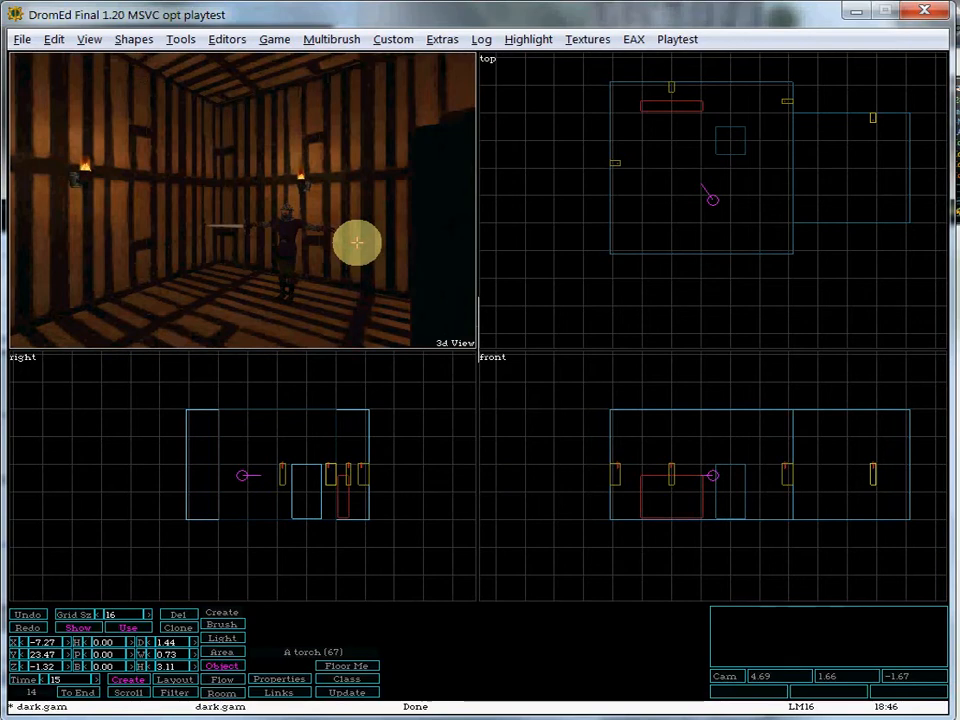
{"action": "key", "text": "Right"}
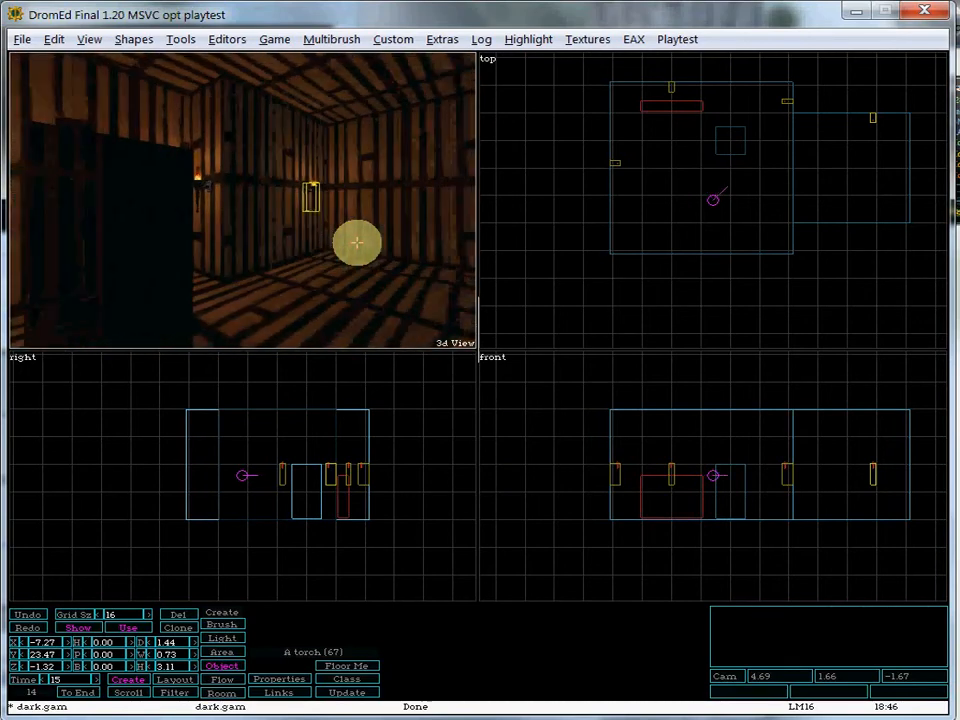
{"action": "key", "text": "Left"}
{"action": "key", "text": "Right"}
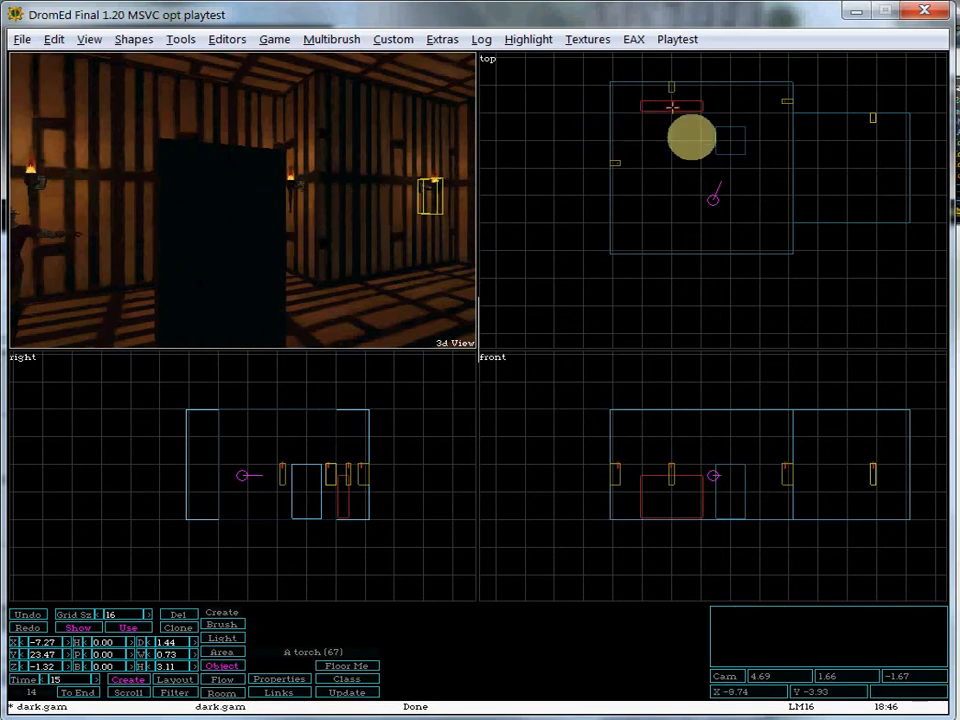
Move the solid pillar to X -0.70, Y -0.20 near the first room's centre and portalise the level.
{"action": "left_click", "coordinate": [739, 144]}
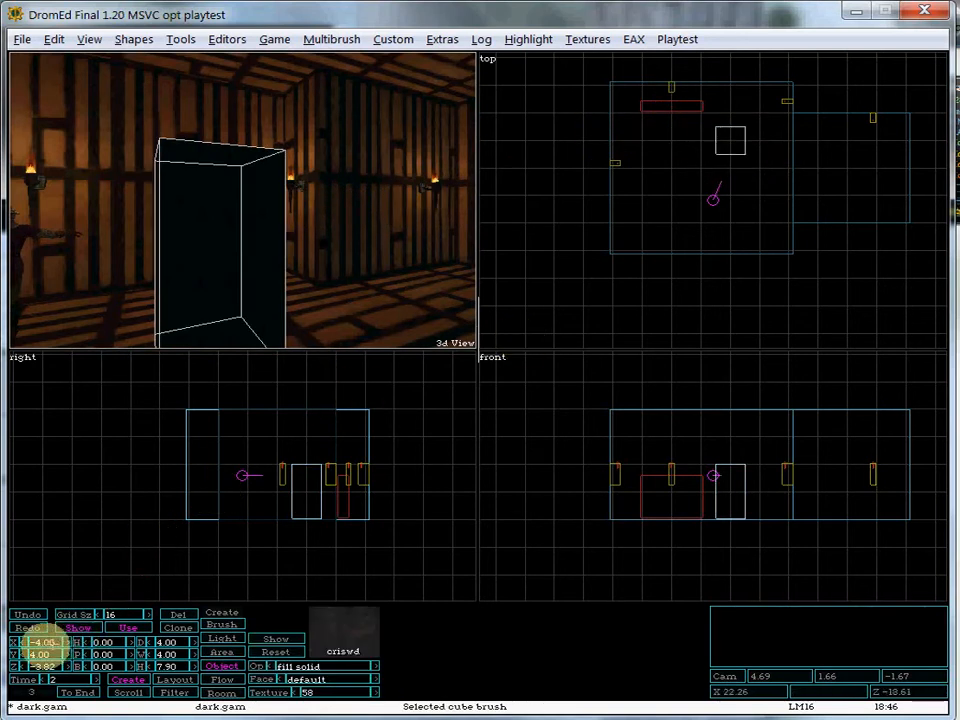
{"action": "mouse_move", "coordinate": [17, 654]}
{"action": "left_mouse_down"}
{"action": "mouse_move", "coordinate": [478, 384]}
{"action": "mouse_move", "coordinate": [24, 654]}
{"action": "mouse_move", "coordinate": [476, 381]}
{"action": "mouse_move", "coordinate": [20, 643]}
{"action": "mouse_move", "coordinate": [476, 381]}
{"action": "mouse_move", "coordinate": [21, 596]}
{"action": "left_mouse_up"}
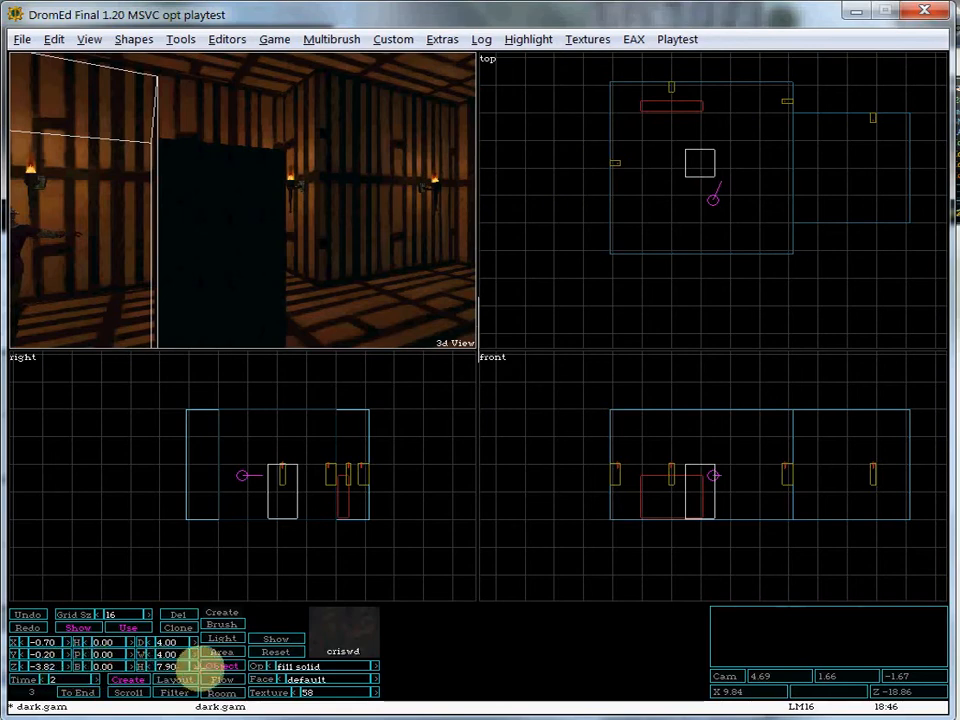
{"action": "left_click", "coordinate": [180, 40]}
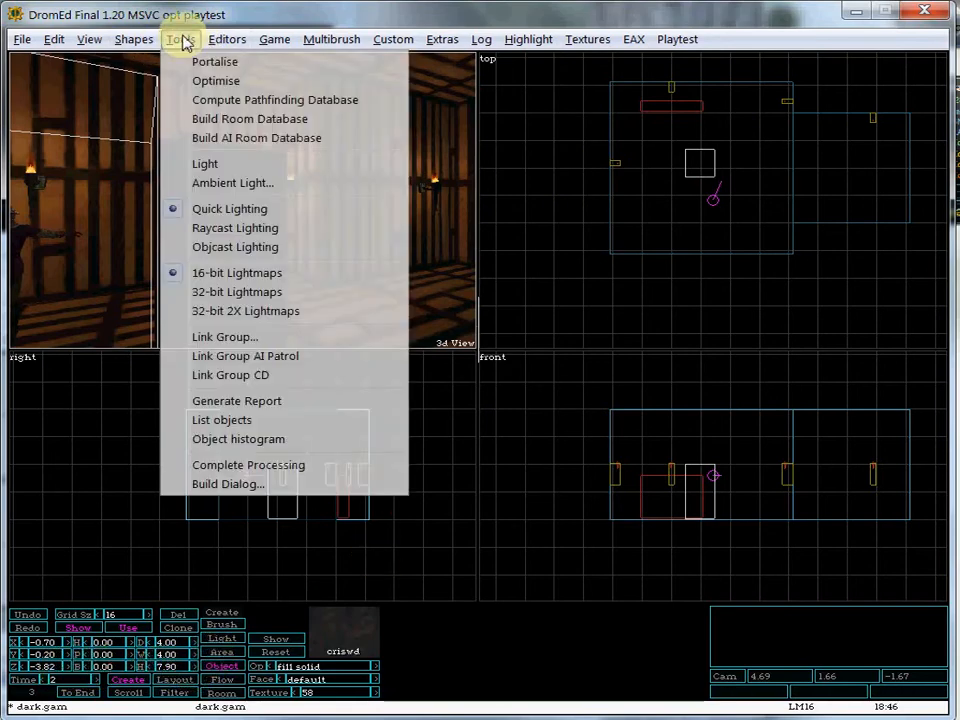
{"action": "left_click", "coordinate": [195, 64]}
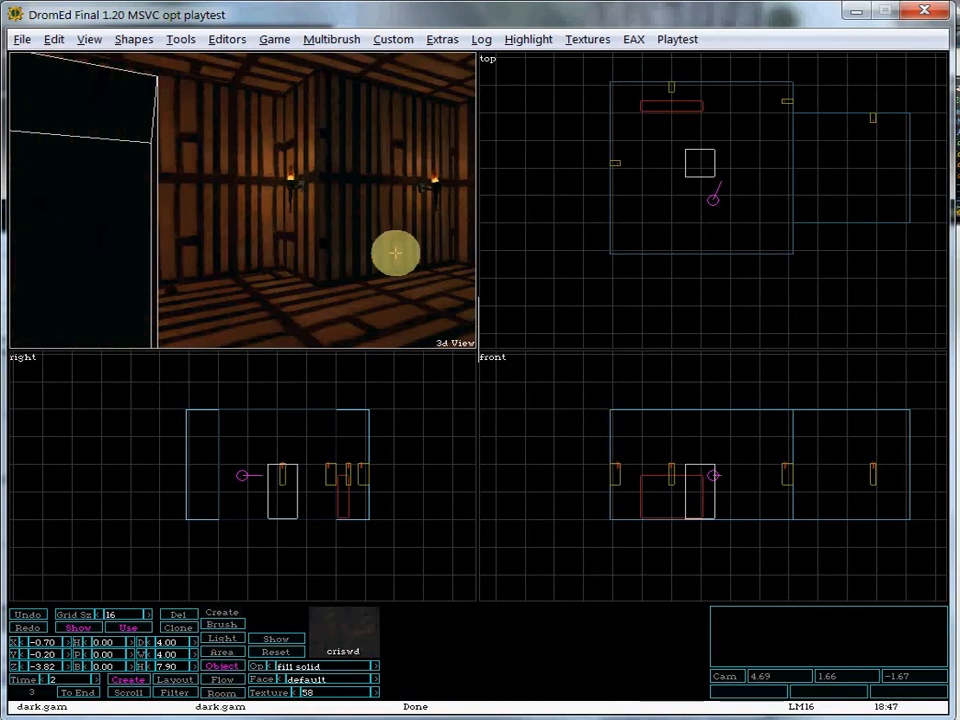
{"action": "key", "text": "Left"}
{"action": "key", "text": "Right"}
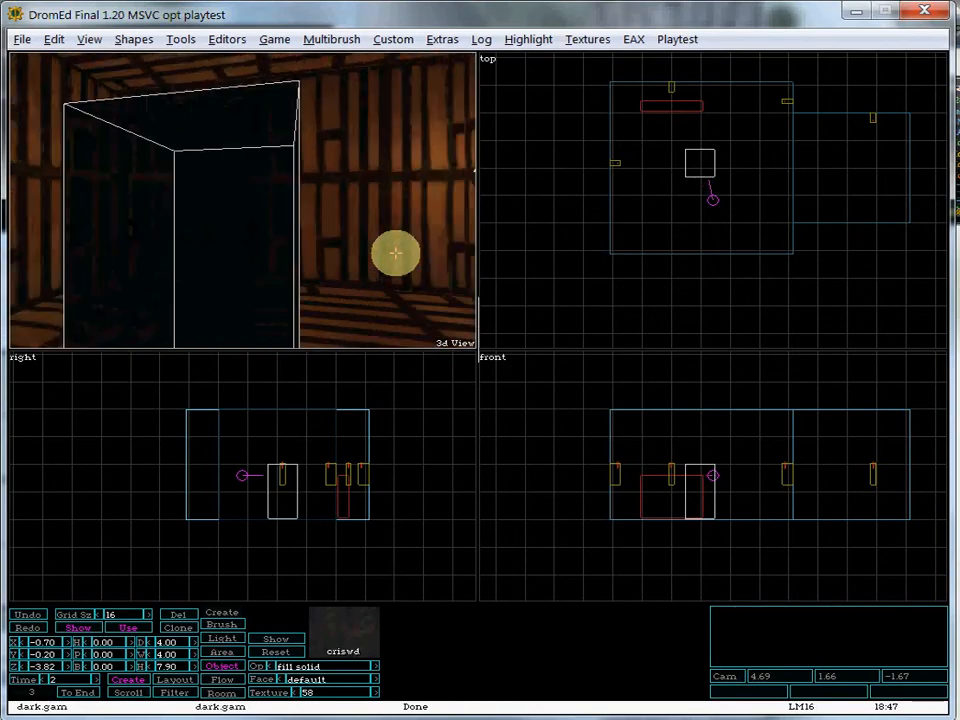
Move the camera between both rooms and examine how the torches light the relocated pillar, the guard and the walls.
{"action": "key", "text": "Right"}
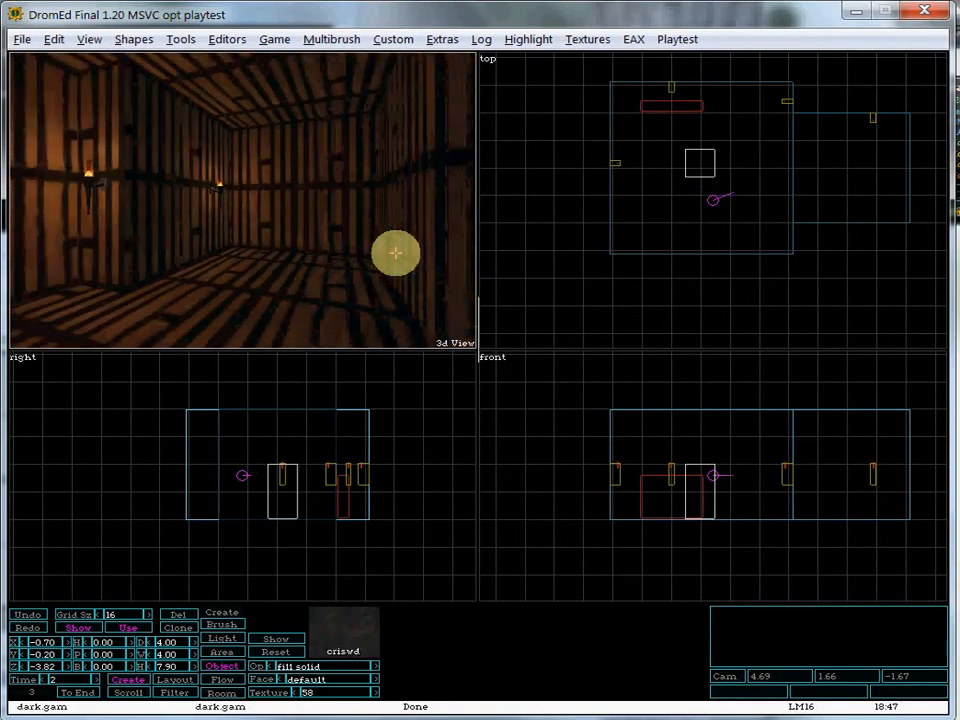
{"action": "key", "text": "Up"}
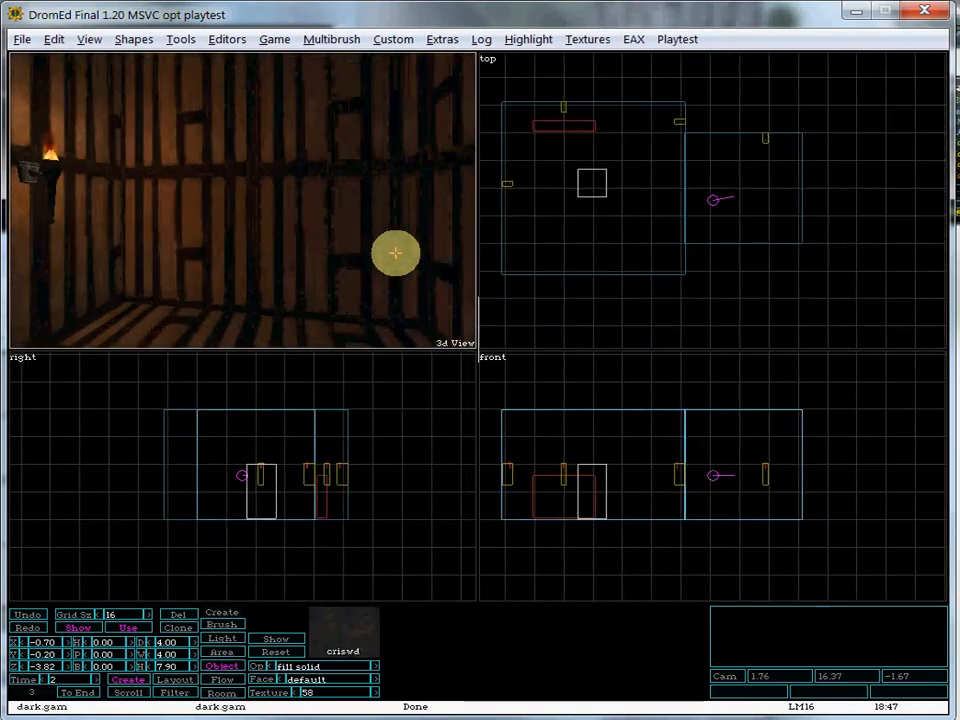
{"action": "key", "text": "Left"}
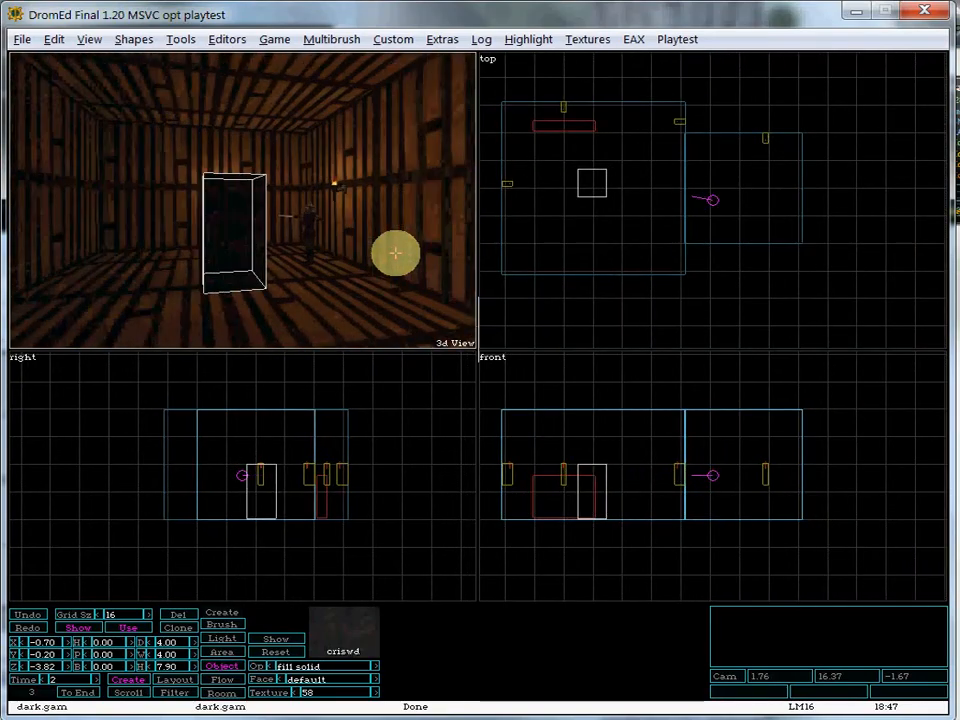
{"action": "key", "text": "Up"}
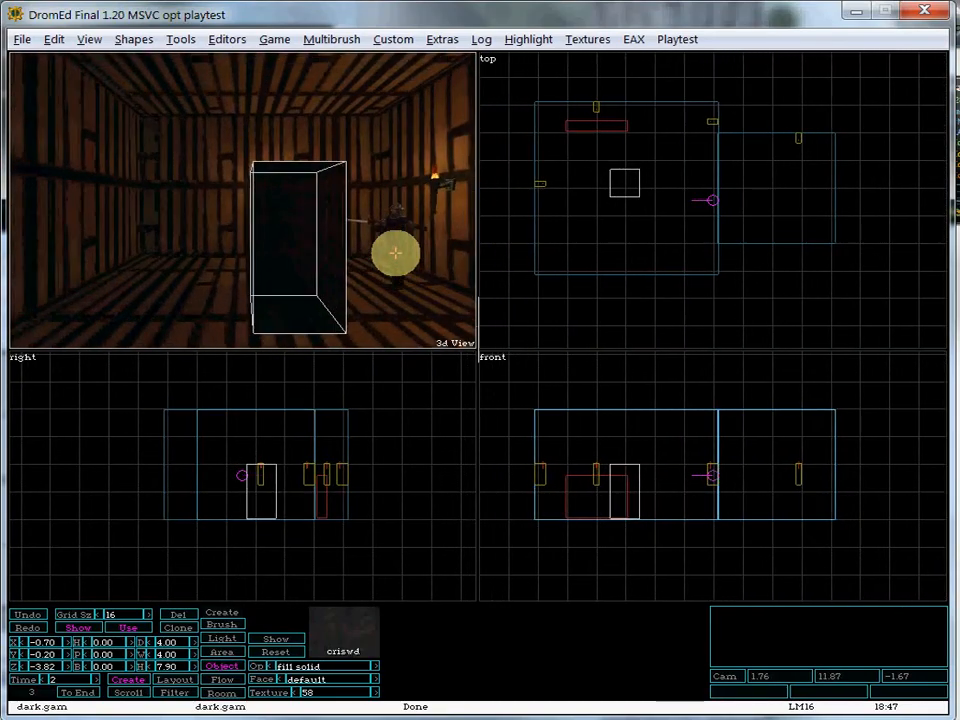
{"action": "key", "text": "Right"}
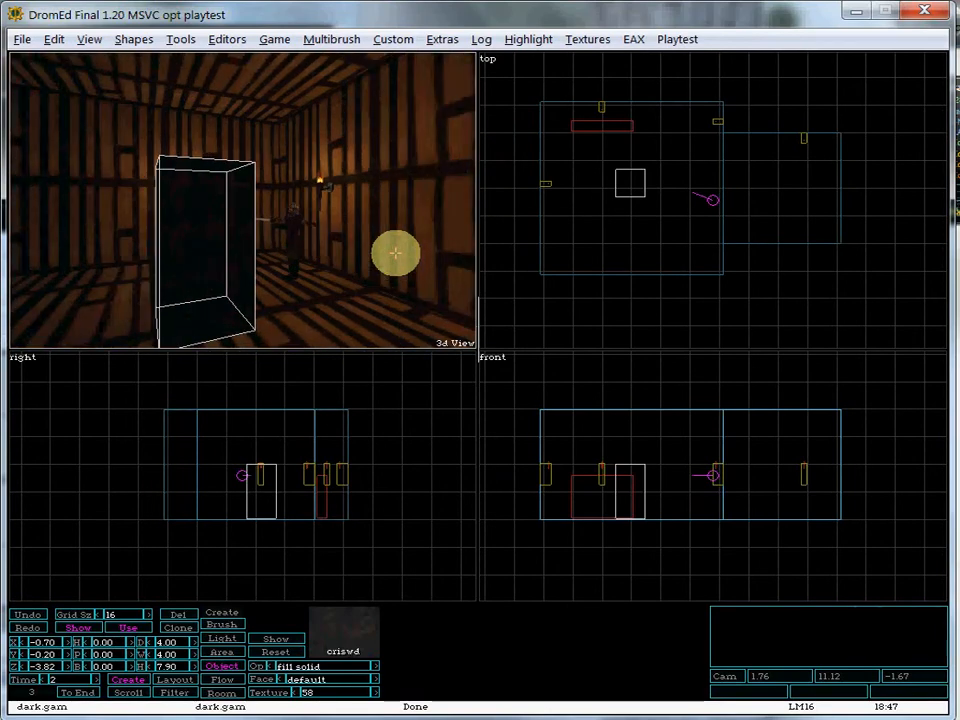
{"action": "key", "text": "Up"}
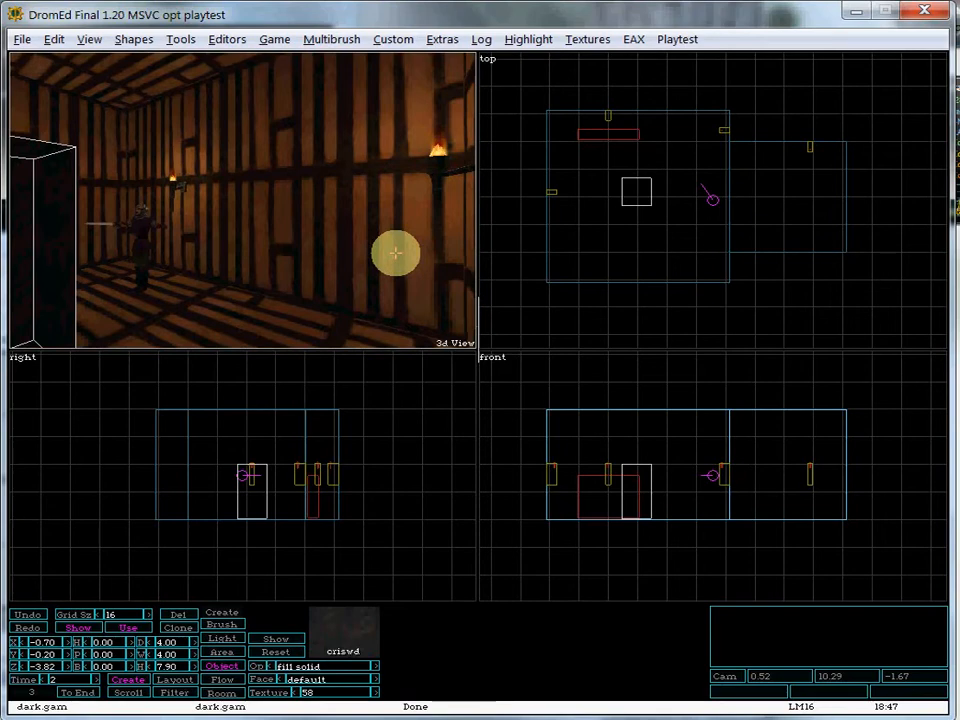
{"action": "mouse_move", "coordinate": [396, 253]}
{"action": "left_mouse_down"}
{"action": "mouse_move", "coordinate": [359, 238]}
{"action": "mouse_move", "coordinate": [401, 214]}
{"action": "mouse_move", "coordinate": [467, 227]}
{"action": "left_mouse_up"}
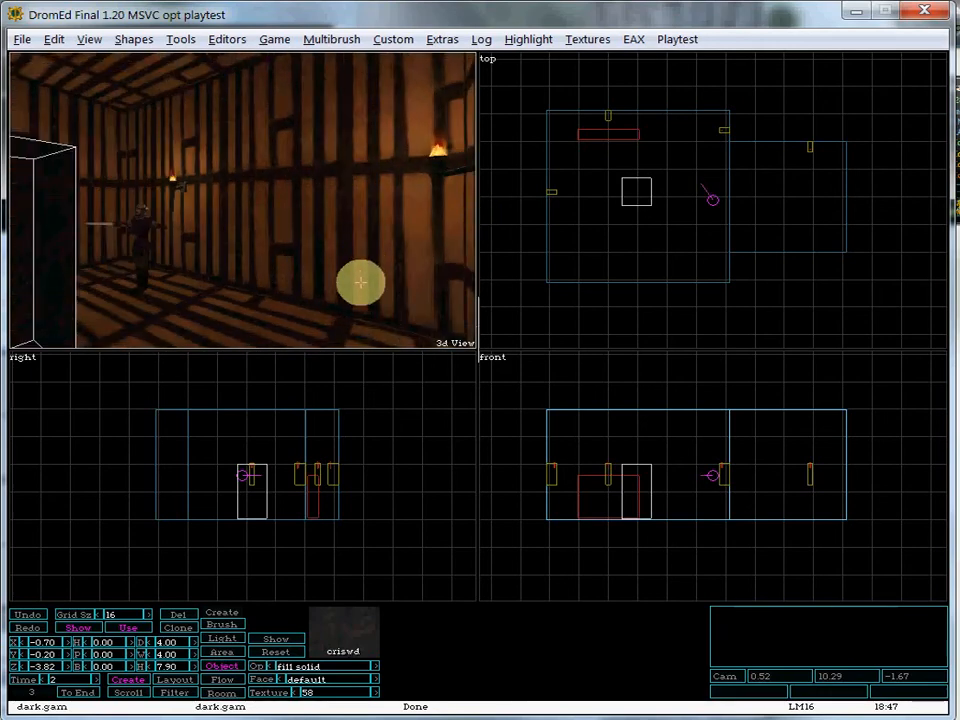
Create a Marker object from the fnord archetypes and place it in the first room at about X 6.35, Y 0.75.
{"action": "key", "text": "F5"}
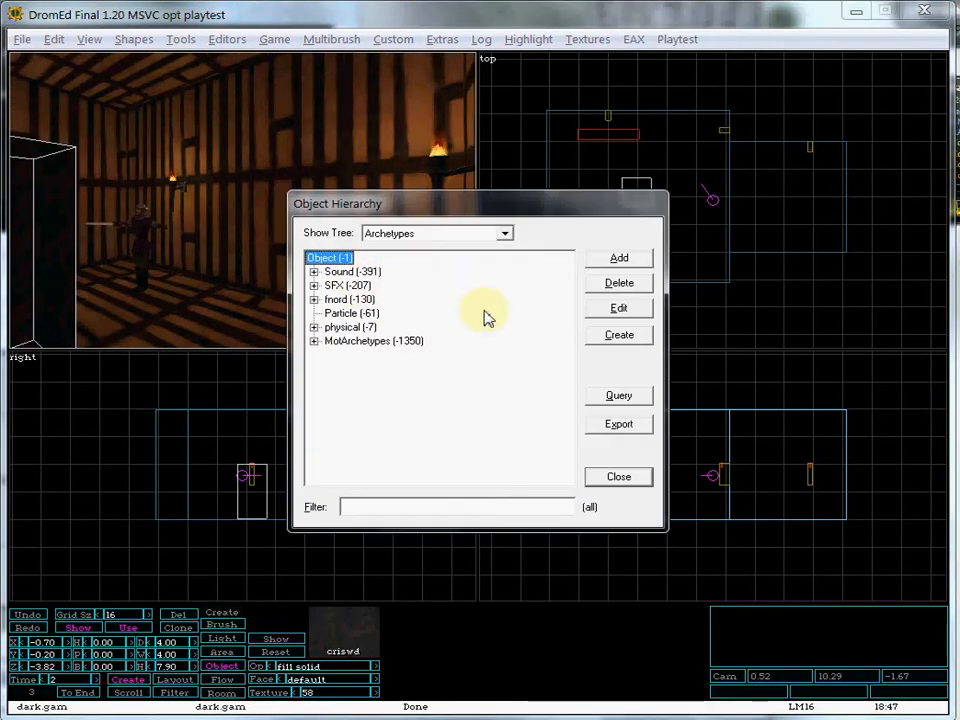
{"action": "left_click", "coordinate": [314, 300]}
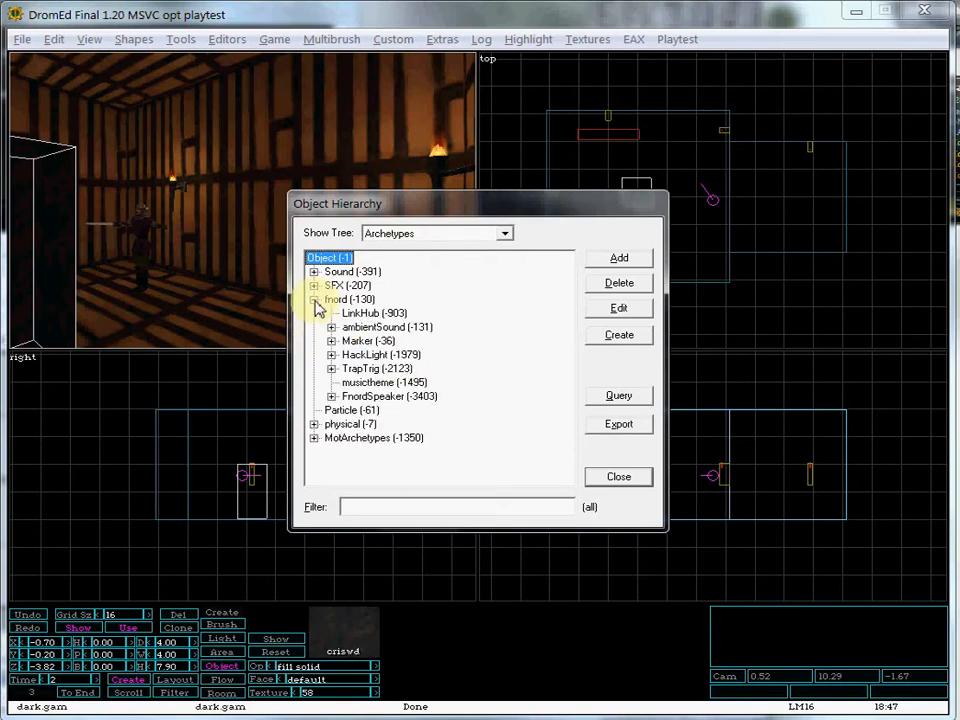
{"action": "left_click", "coordinate": [331, 341]}
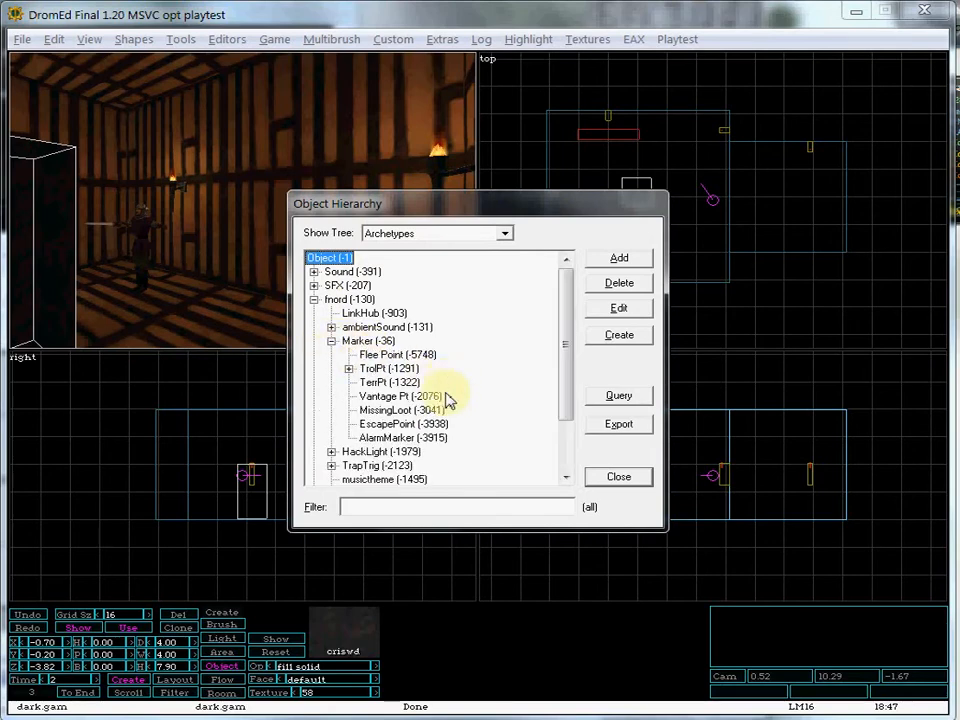
{"action": "left_click", "coordinate": [348, 368]}
{"action": "left_click", "coordinate": [348, 368]}
{"action": "left_click", "coordinate": [357, 340]}
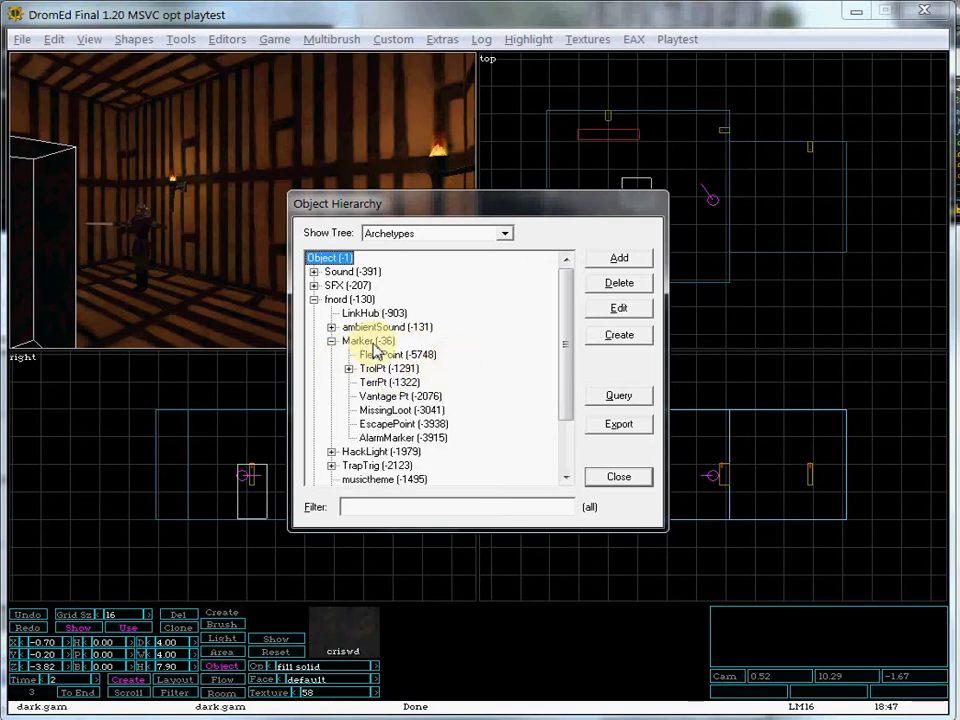
{"action": "left_click", "coordinate": [615, 337]}
{"action": "left_click", "coordinate": [674, 200]}
{"action": "left_click_drag", "start_coordinate": [624, 225], "coordinate": [664, 255]}
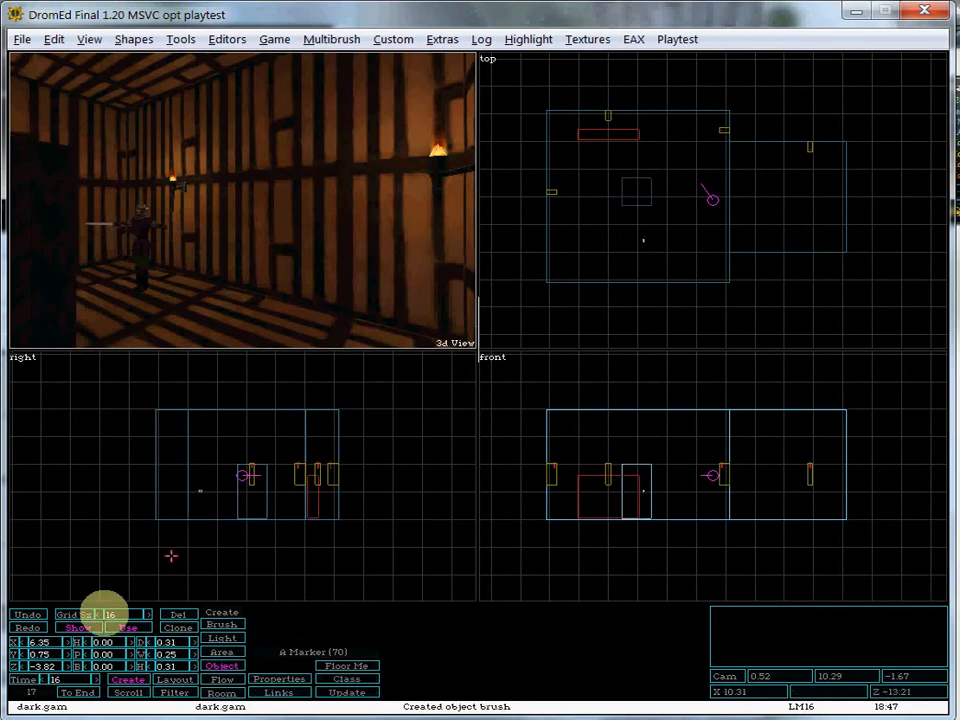
Move the marker into the second room at X 1.85, Y 16.65 and raise it to Z -3.22.
{"action": "left_click_drag", "start_coordinate": [15, 652], "coordinate": [478, 382]}
{"action": "left_click_drag", "start_coordinate": [15, 641], "coordinate": [478, 382]}
{"action": "key", "text": "d"}
{"action": "key", "text": "Right"}
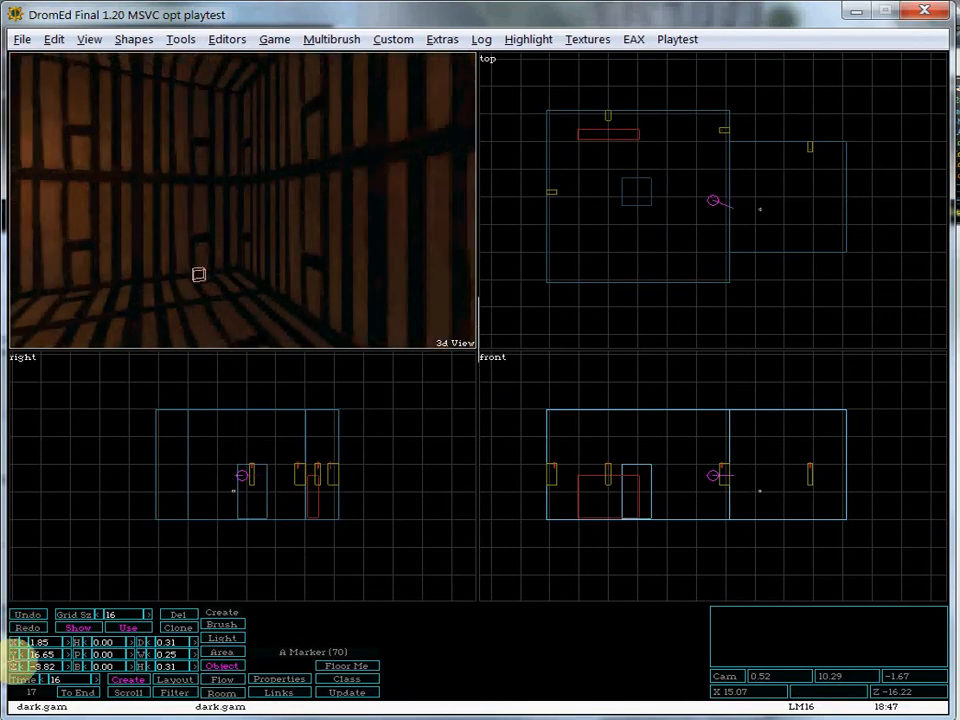
{"action": "left_click_drag", "start_coordinate": [26, 664], "coordinate": [478, 382]}
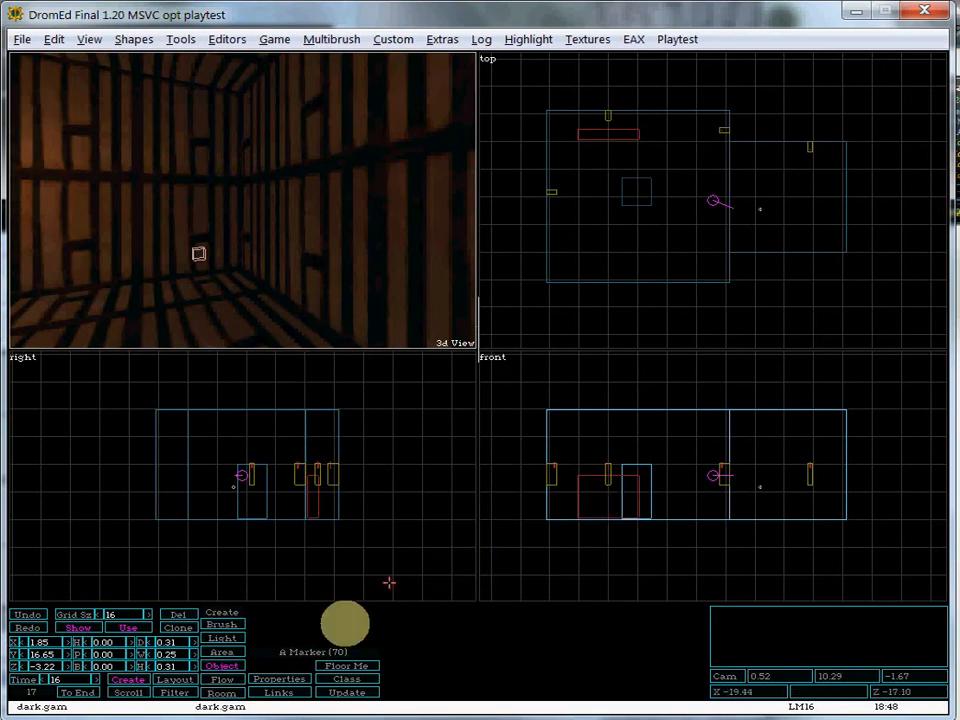
Add a Contains link from the marker to Garrett.
{"action": "left_click", "coordinate": [280, 678]}
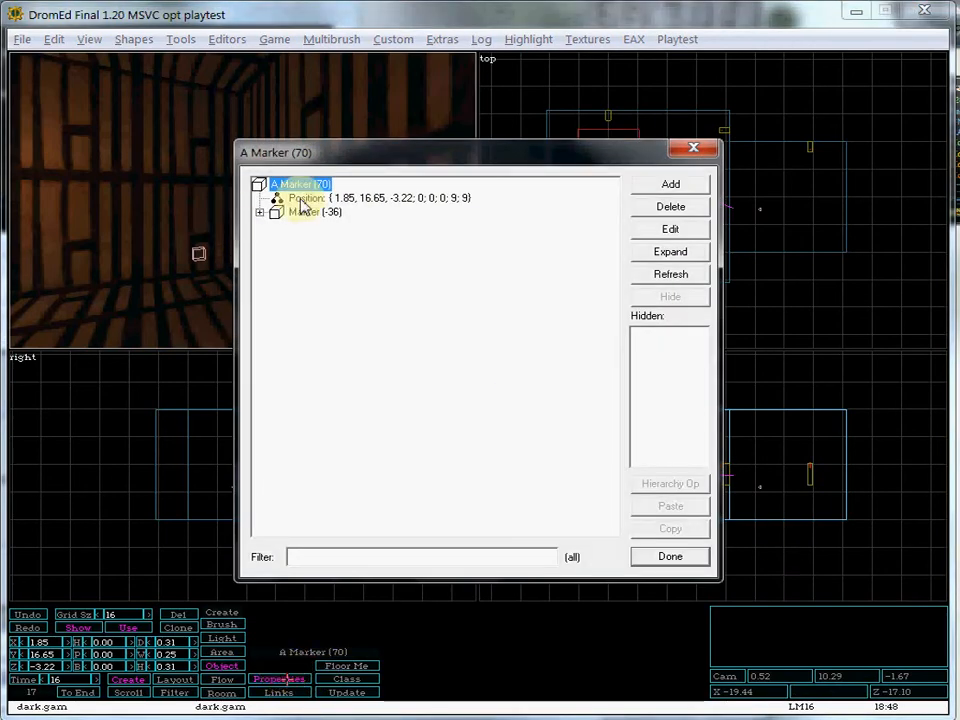
{"action": "left_click", "coordinate": [657, 560]}
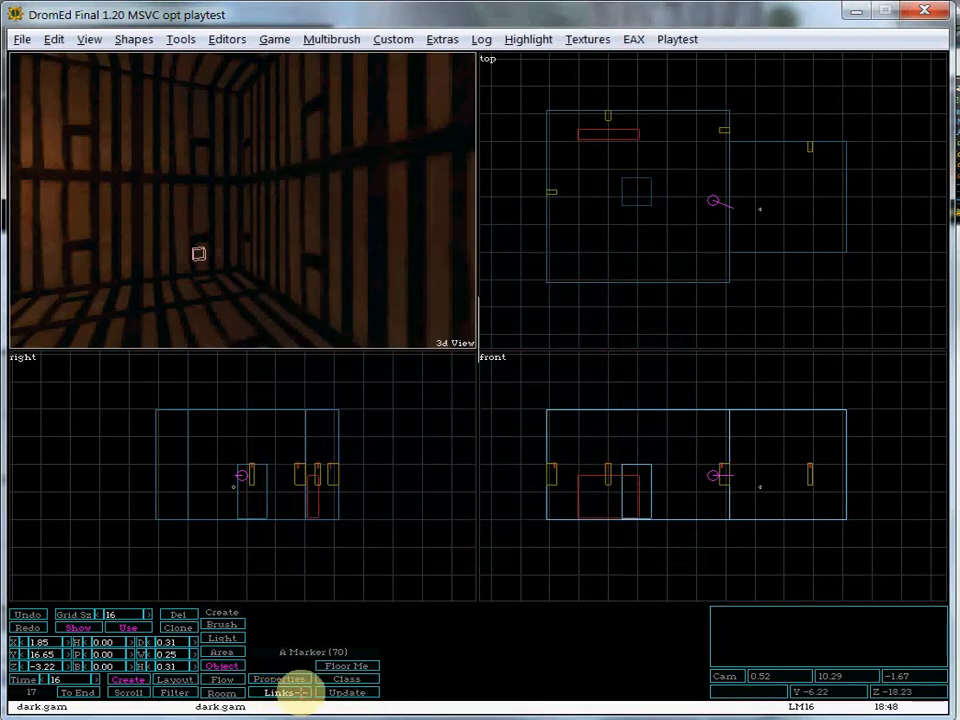
{"action": "left_click", "coordinate": [292, 692]}
{"action": "mouse_move", "coordinate": [360, 182]}
{"action": "left_mouse_down"}
{"action": "mouse_move", "coordinate": [294, 206]}
{"action": "mouse_move", "coordinate": [306, 240]}
{"action": "left_mouse_up"}
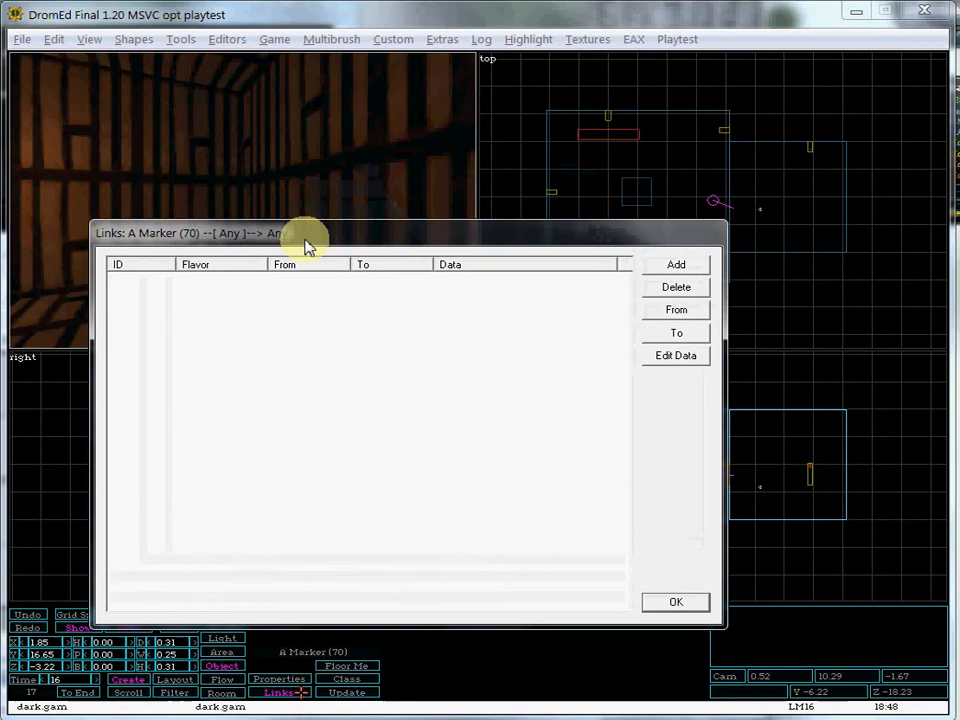
{"action": "left_click", "coordinate": [667, 270]}
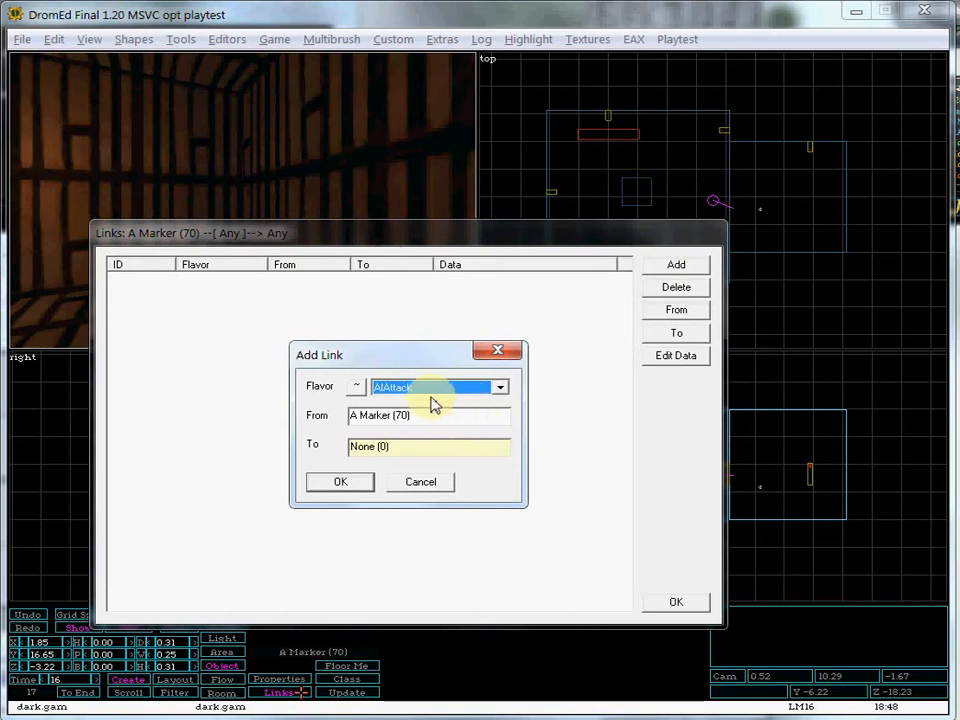
{"action": "left_click", "coordinate": [408, 396]}
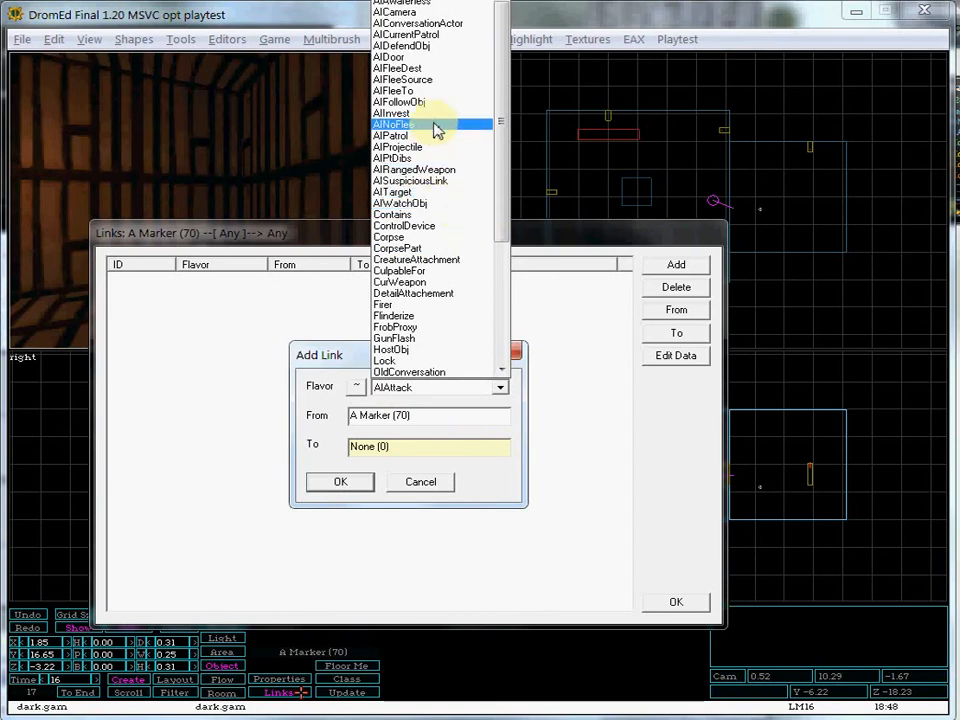
{"action": "left_click", "coordinate": [412, 214]}
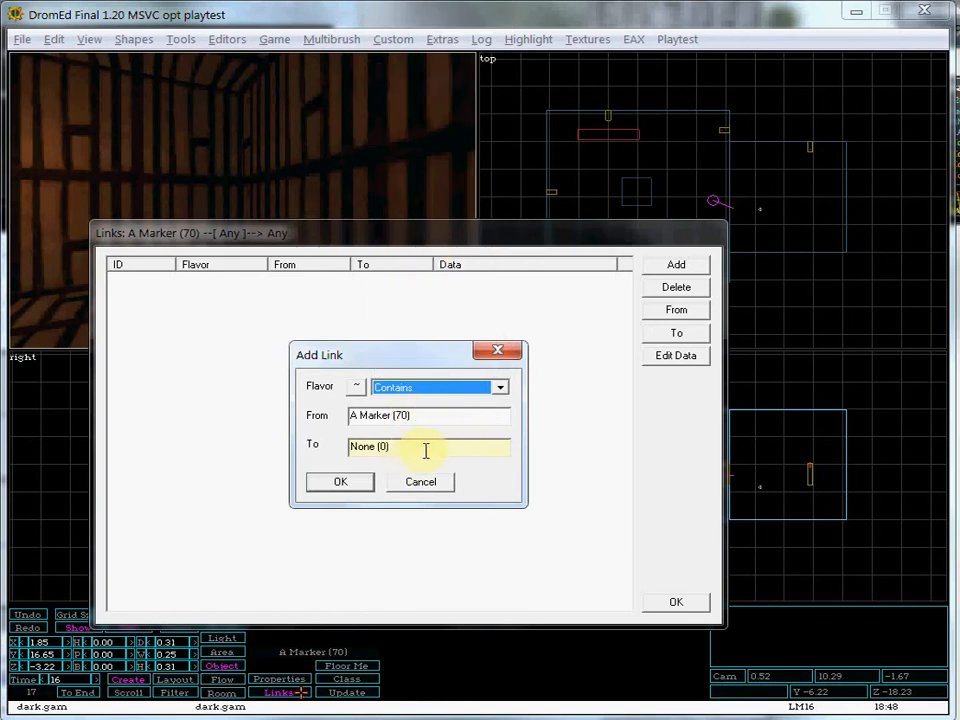
{"action": "left_click_drag", "start_coordinate": [392, 446], "coordinate": [237, 451]}
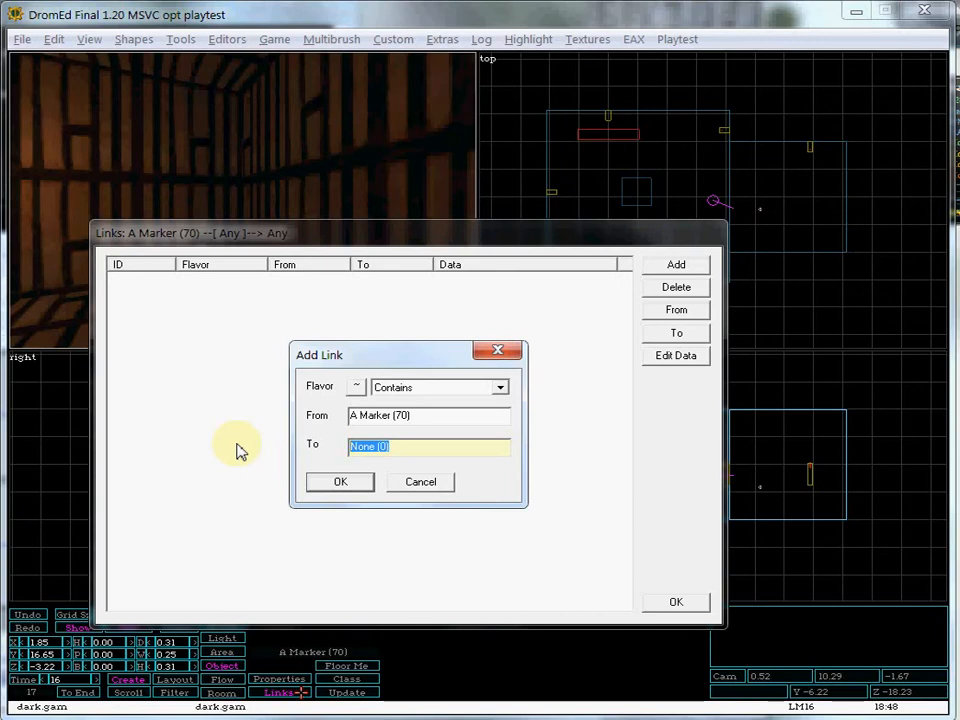
{"action": "type", "text": "Garrett"}
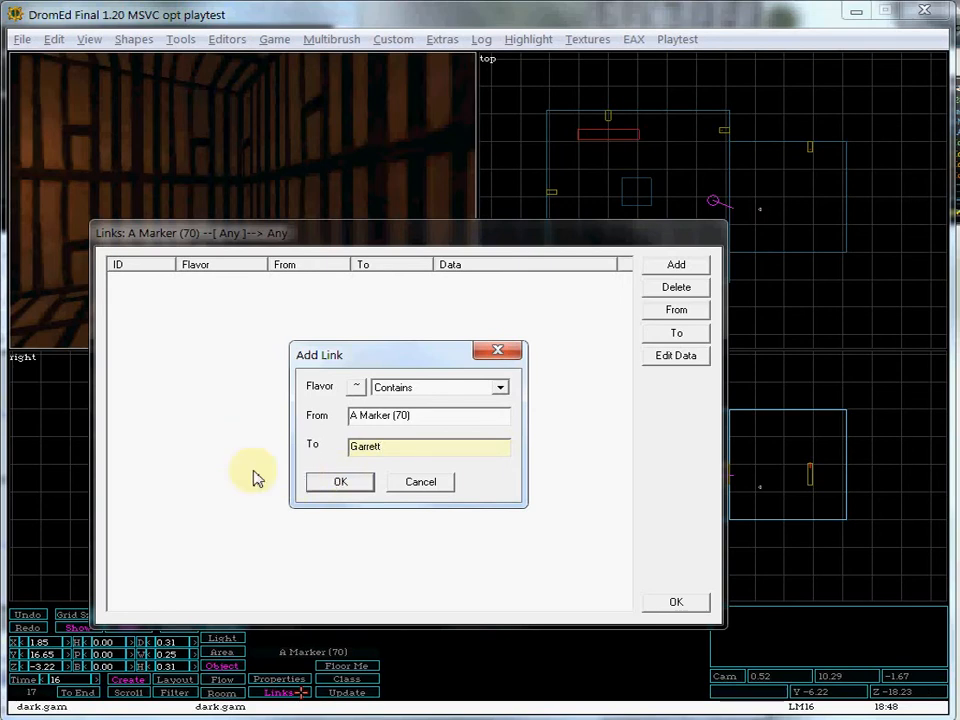
{"action": "left_click", "coordinate": [340, 484]}
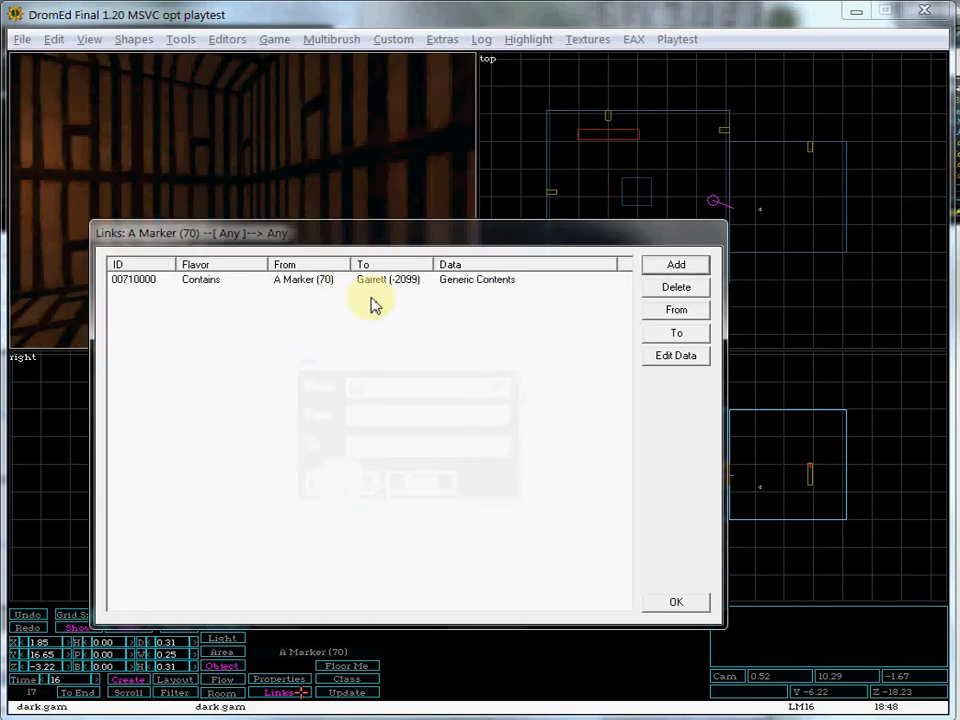
Keep Generic Contents as the data of the marker's Contains link and close its link list.
{"action": "double_click", "coordinate": [136, 285]}
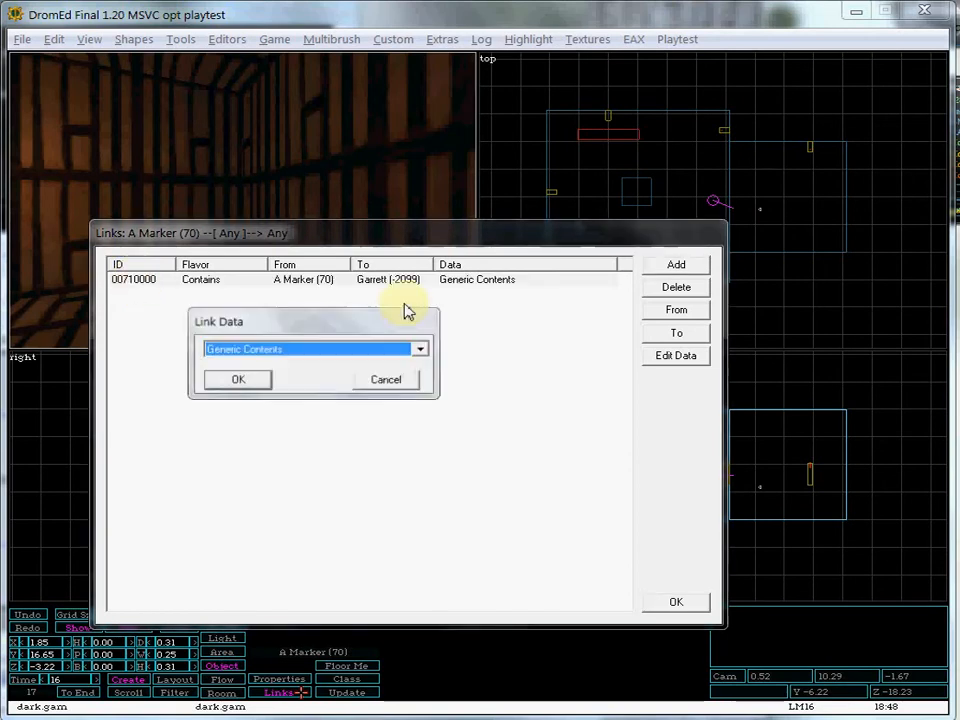
{"action": "left_click", "coordinate": [297, 350]}
{"action": "left_click", "coordinate": [240, 394]}
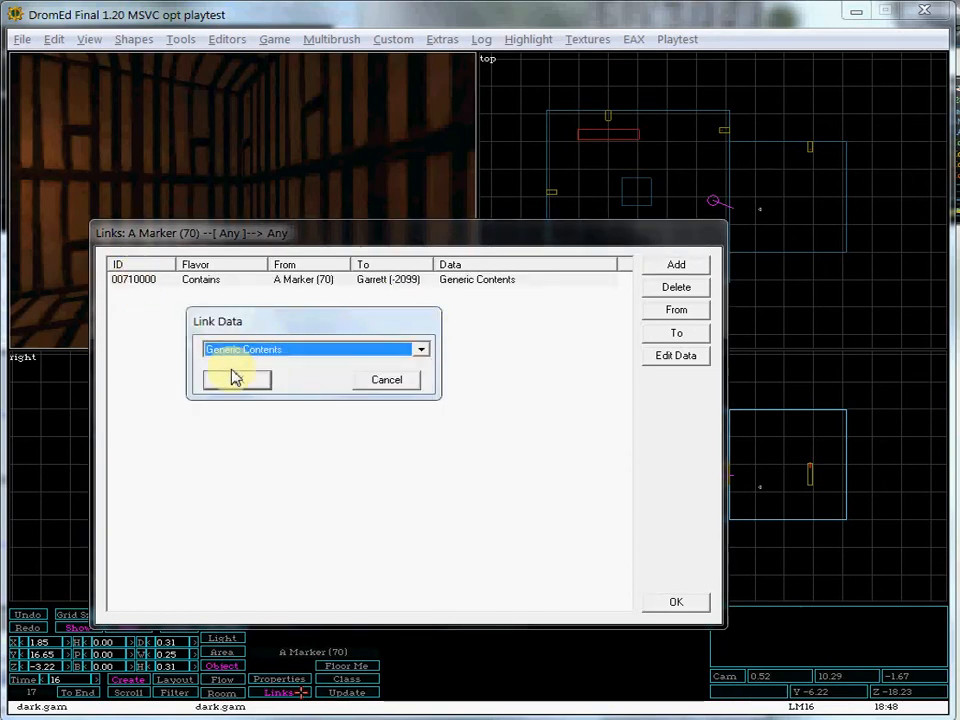
{"action": "left_click", "coordinate": [236, 382]}
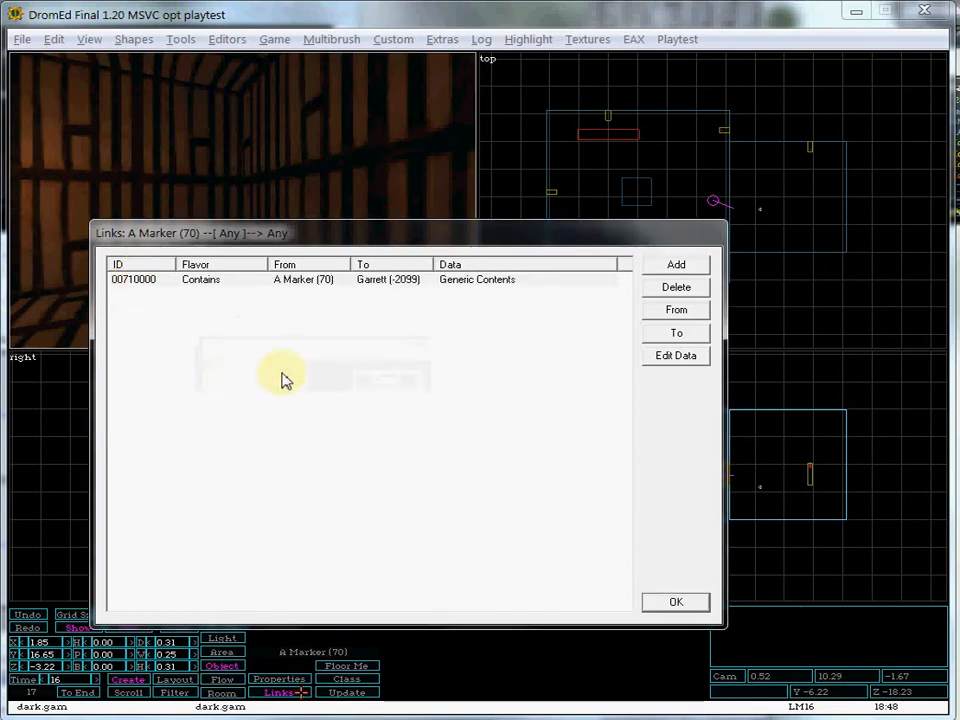
{"action": "left_click", "coordinate": [670, 603]}
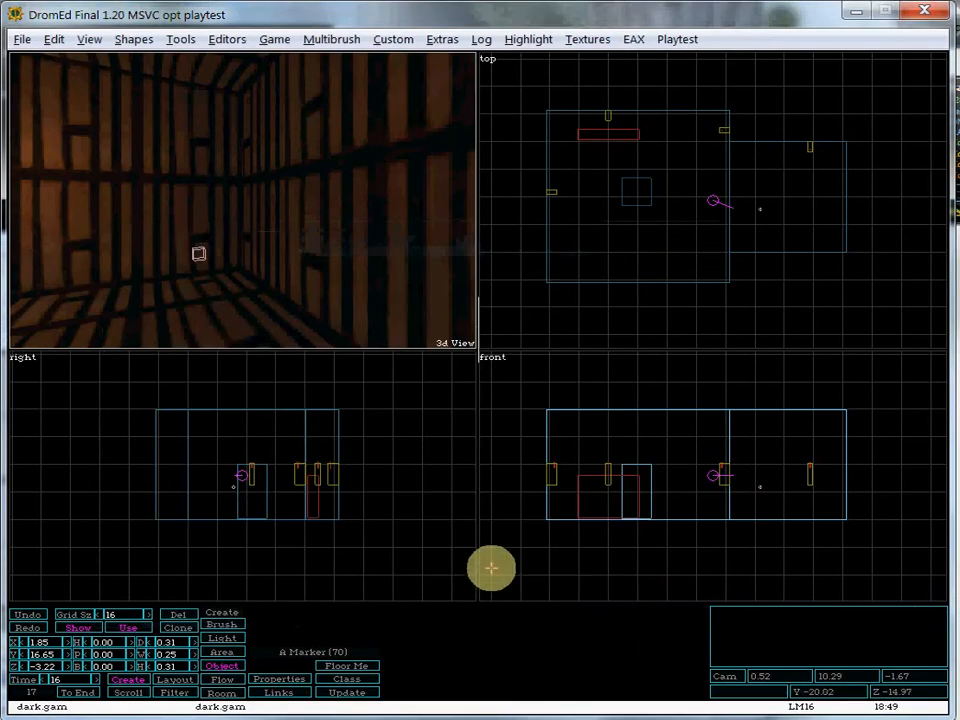
Move the camera to the opening between the rooms and examine the marker's placement in the second room.
{"action": "key", "text": "Up"}
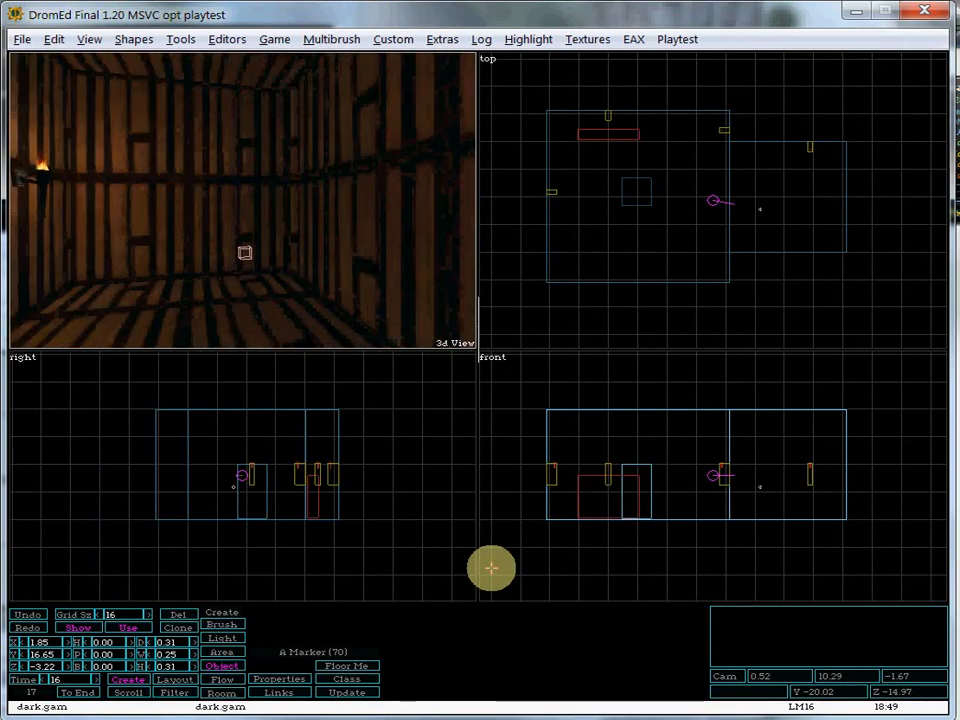
{"action": "key", "text": "Up"}
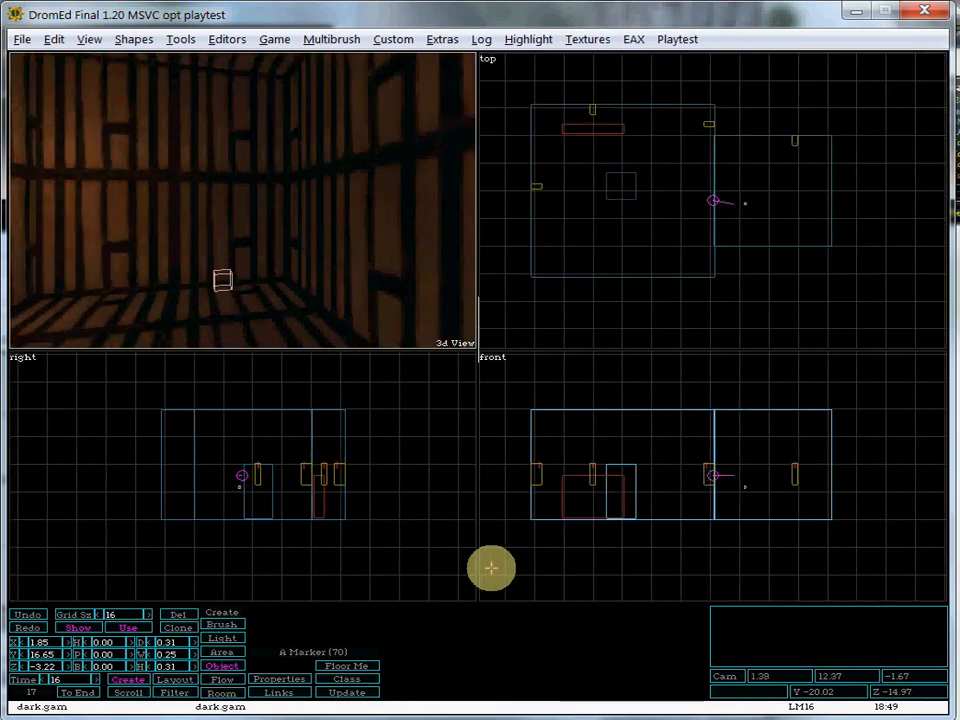
{"action": "key", "text": "a"}
{"action": "key", "text": "d"}
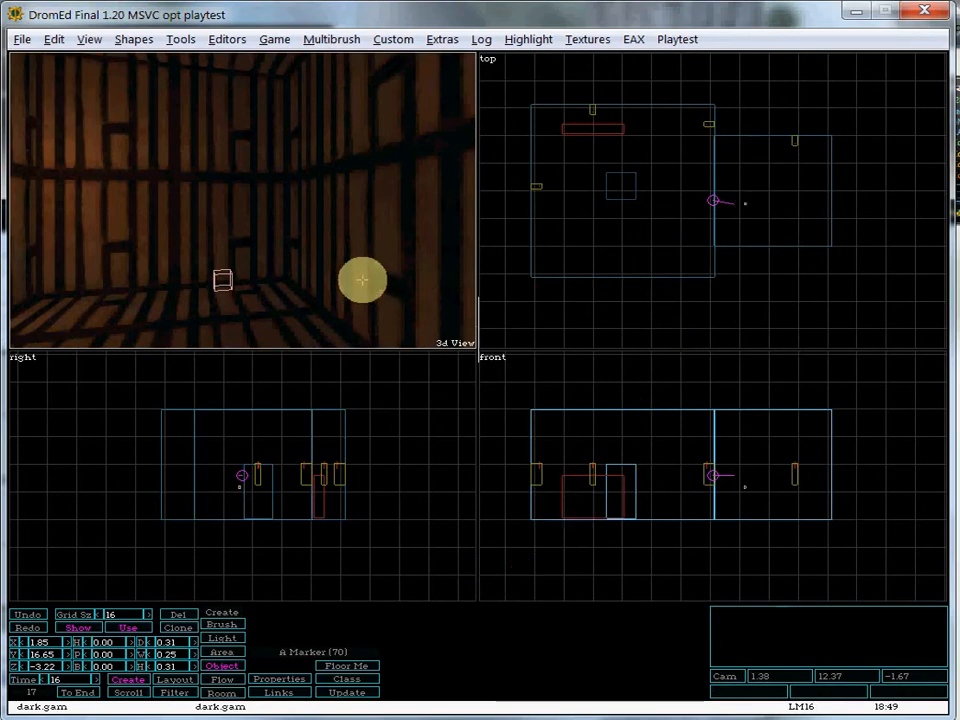
{"action": "key", "text": "a"}
{"action": "key", "text": "d"}
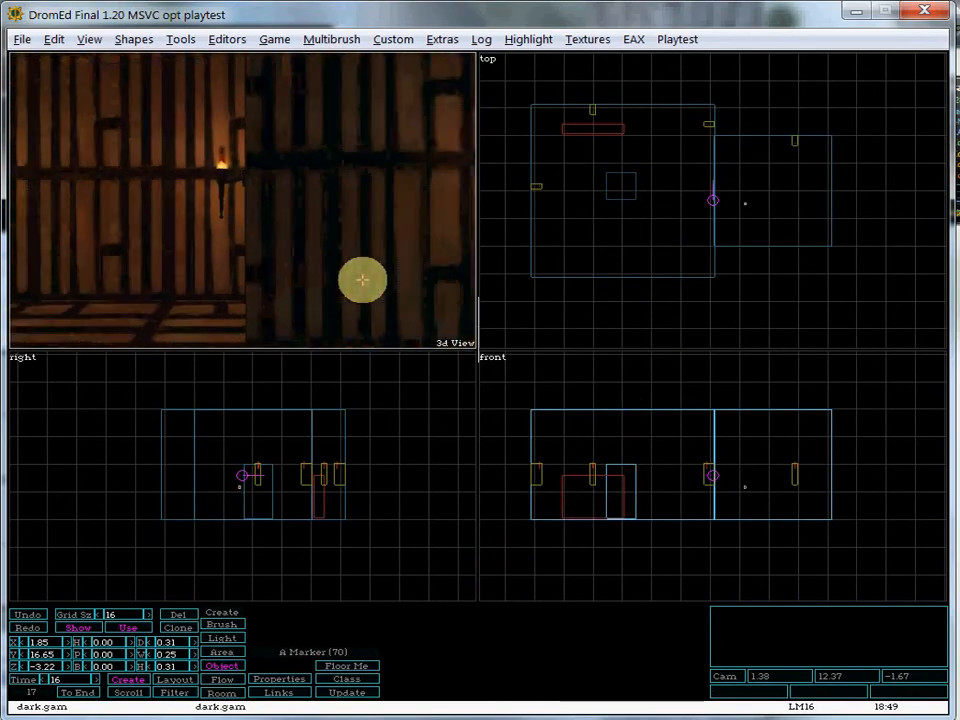
{"action": "key", "text": "d"}
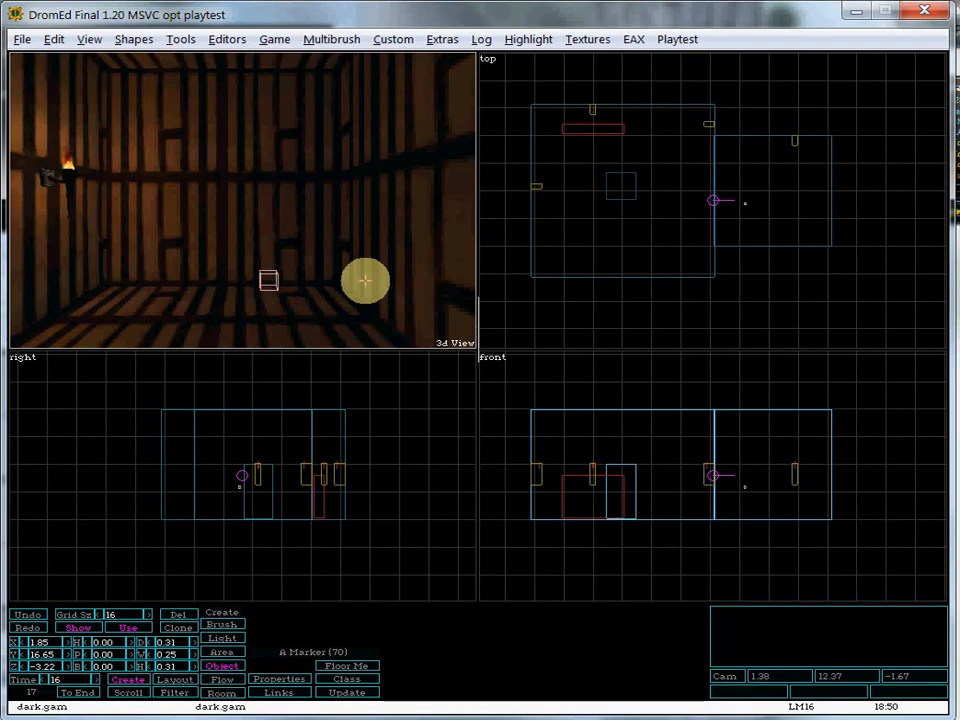
{"action": "left_click", "coordinate": [583, 40]}
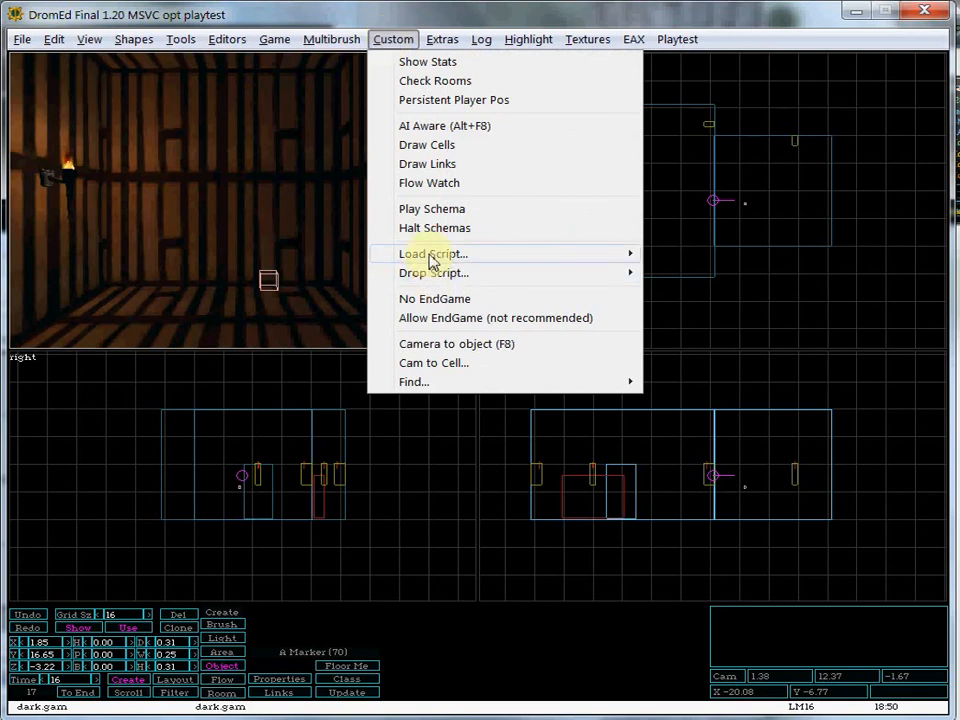
{"action": "mouse_move", "coordinate": [432, 258]}
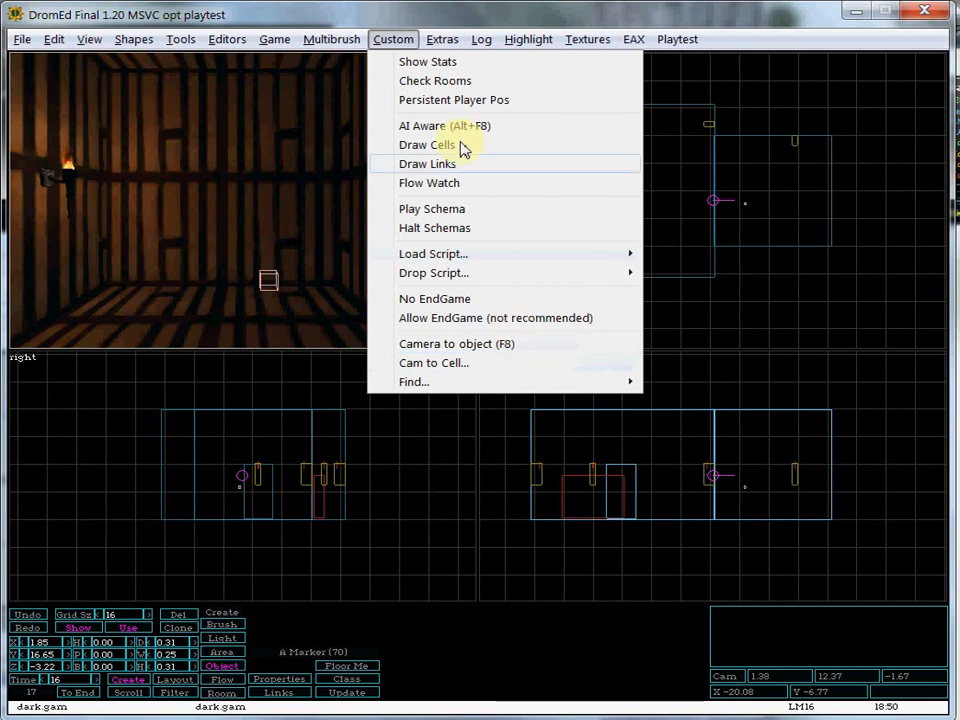
{"action": "left_click", "coordinate": [394, 44]}
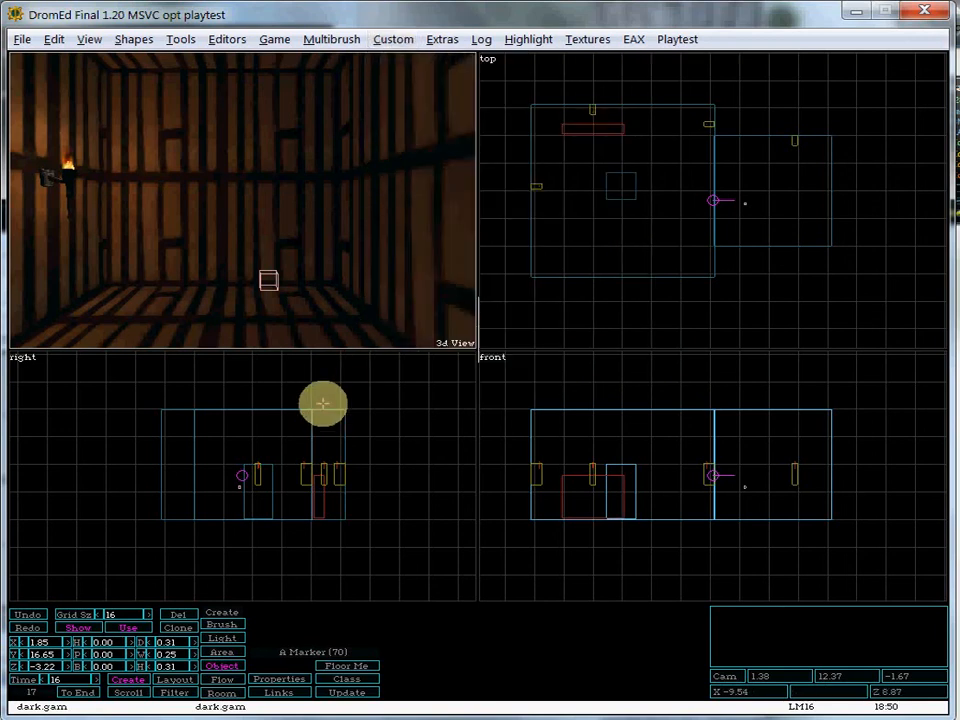